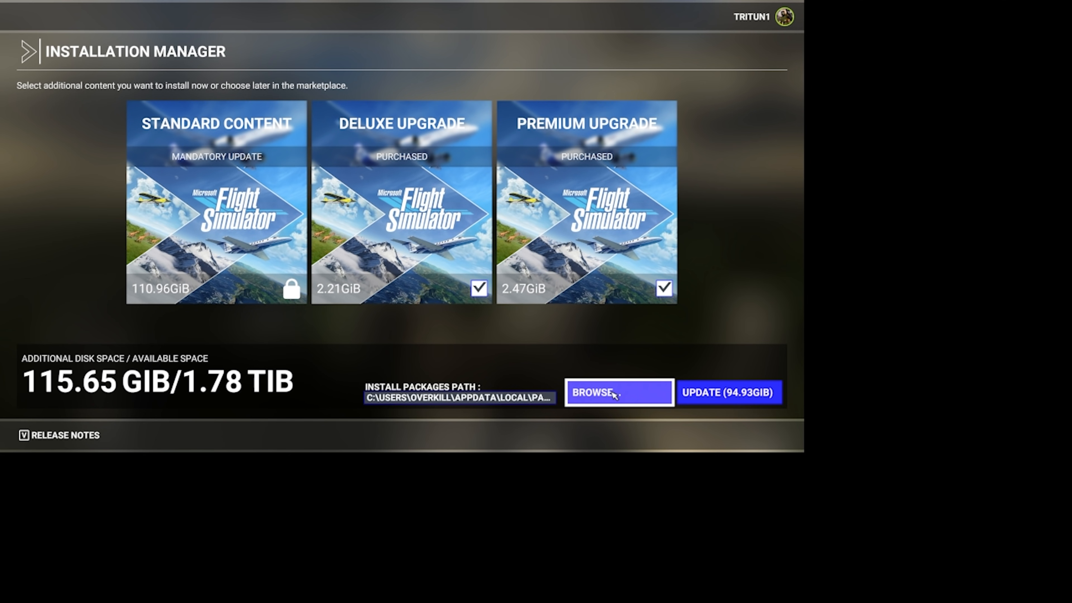
# Set the install packages path to the Microsoft Flight Simulator folder under B:\Gaming and start the update
pyautogui.click(634, 395)
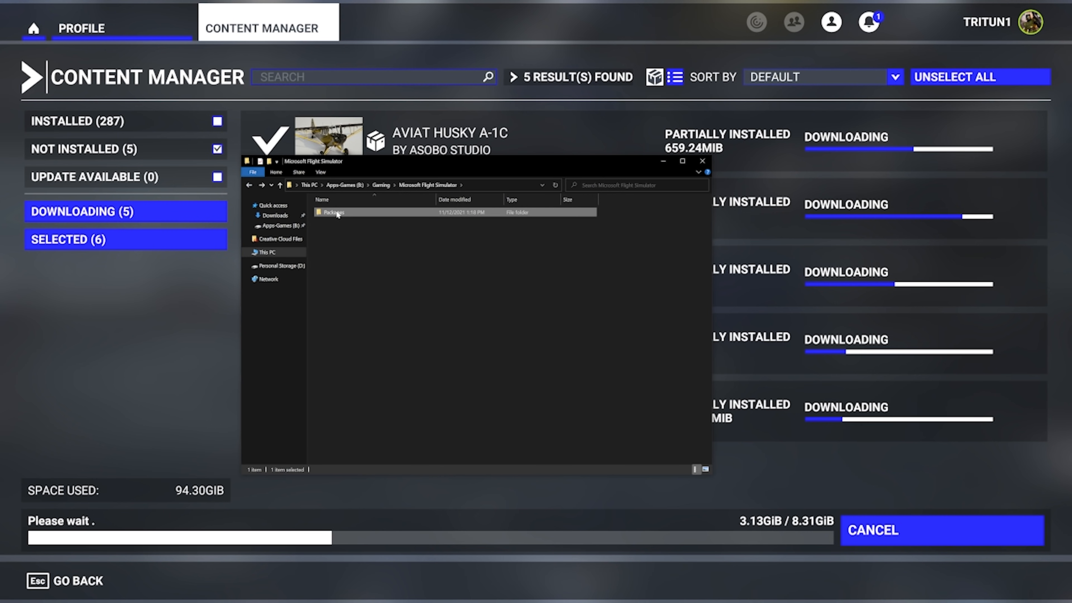
pyautogui.moveTo(337, 214)
pyautogui.doubleClick(351, 215)
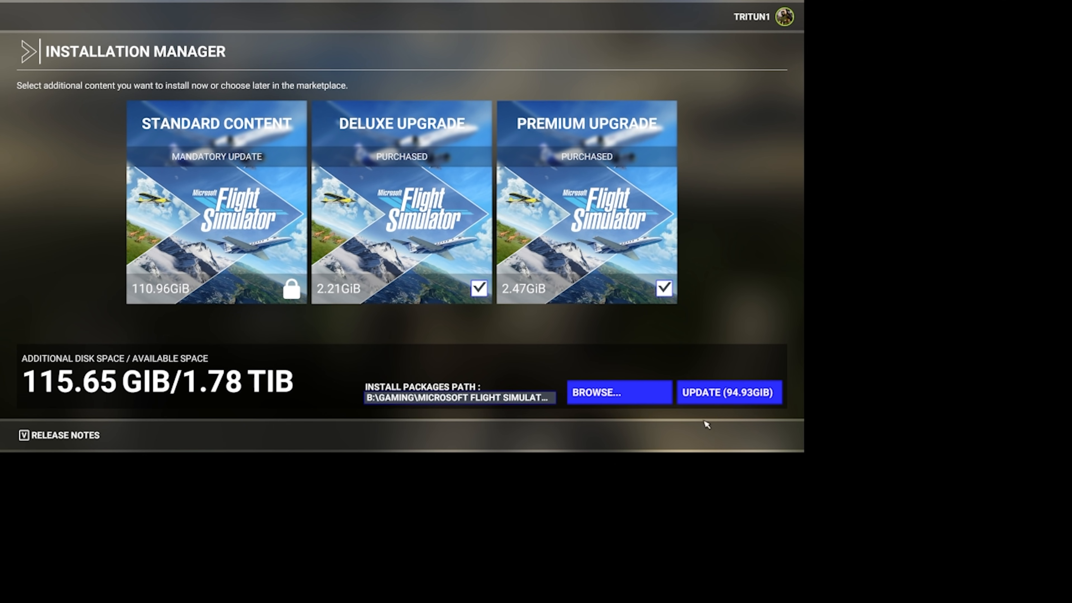
pyautogui.click(739, 405)
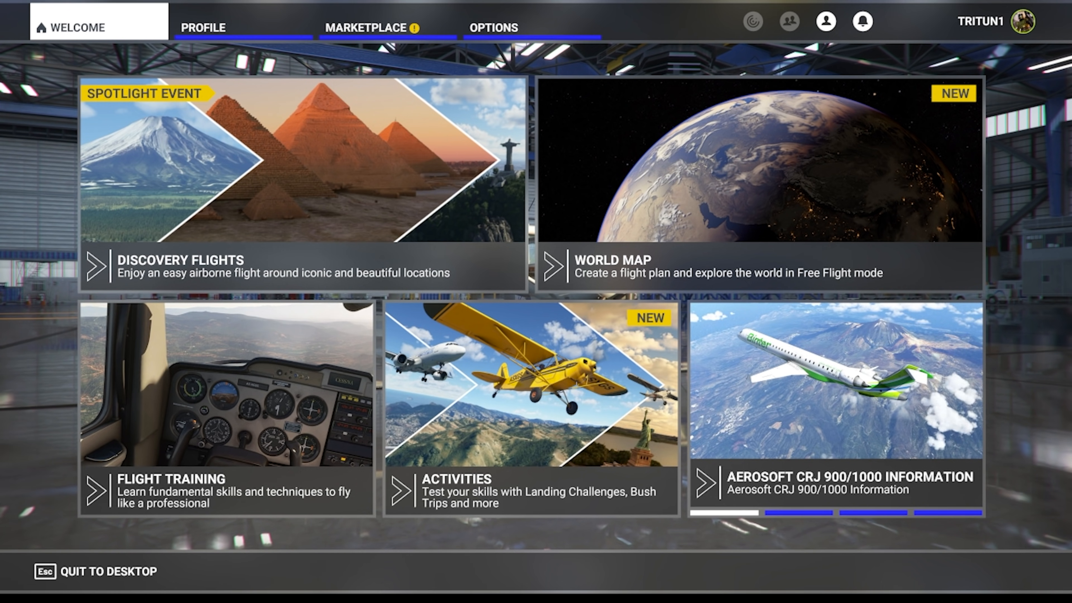
# Filter the profile's Content Manager to not installed content, select all of it and start the download
pyautogui.click(256, 29)
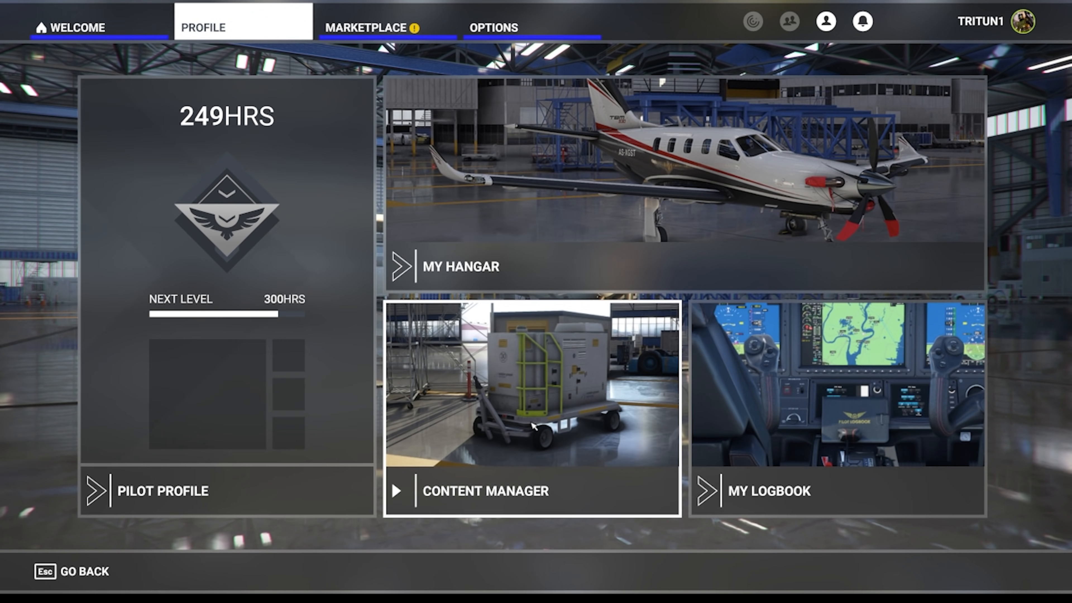
pyautogui.click(599, 382)
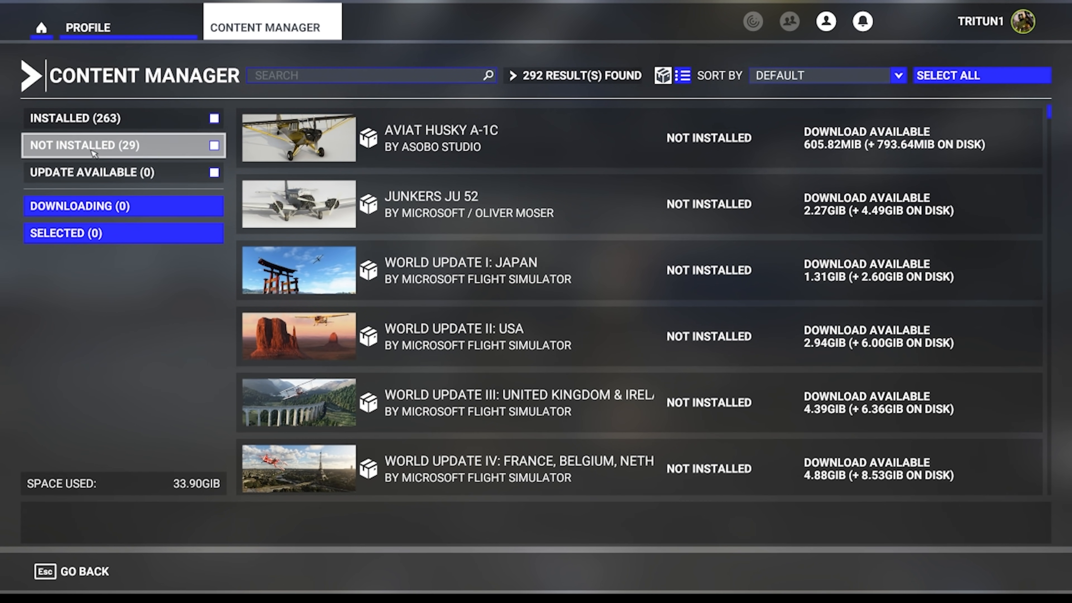
pyautogui.click(92, 152)
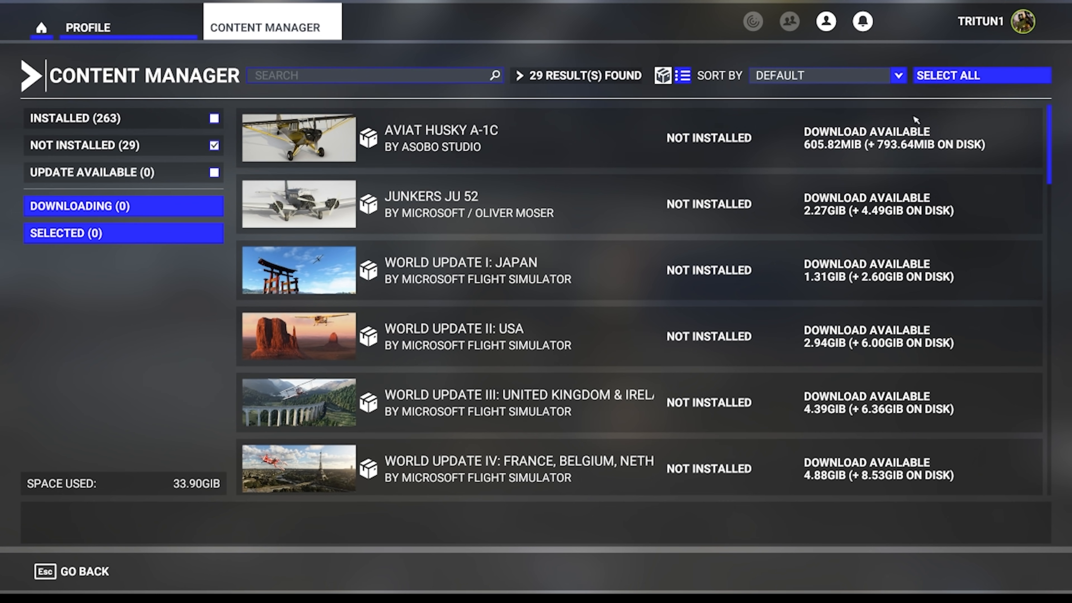
pyautogui.click(962, 75)
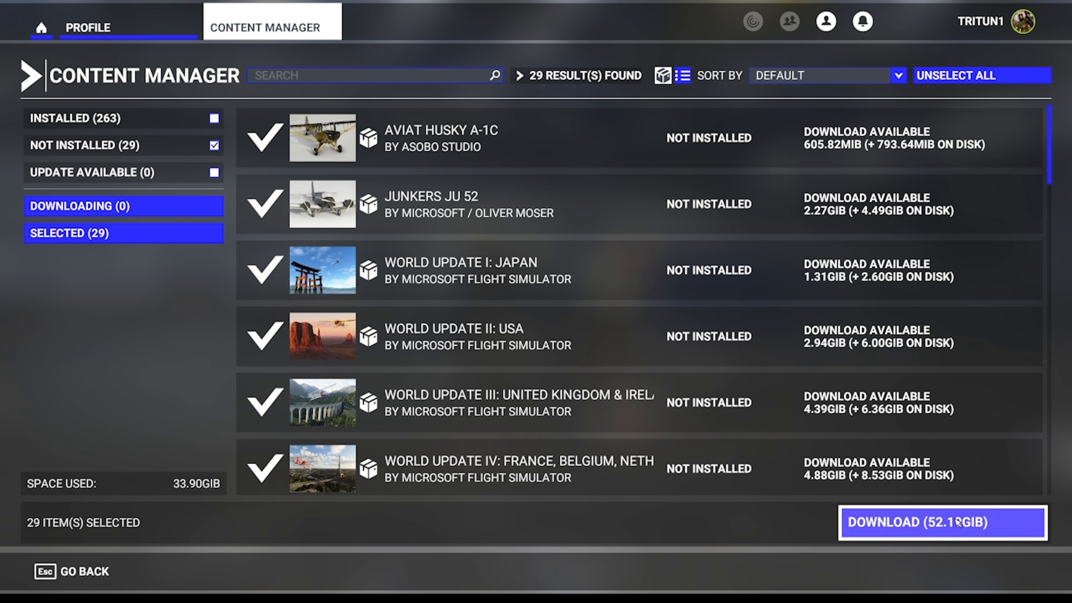
pyautogui.click(912, 522)
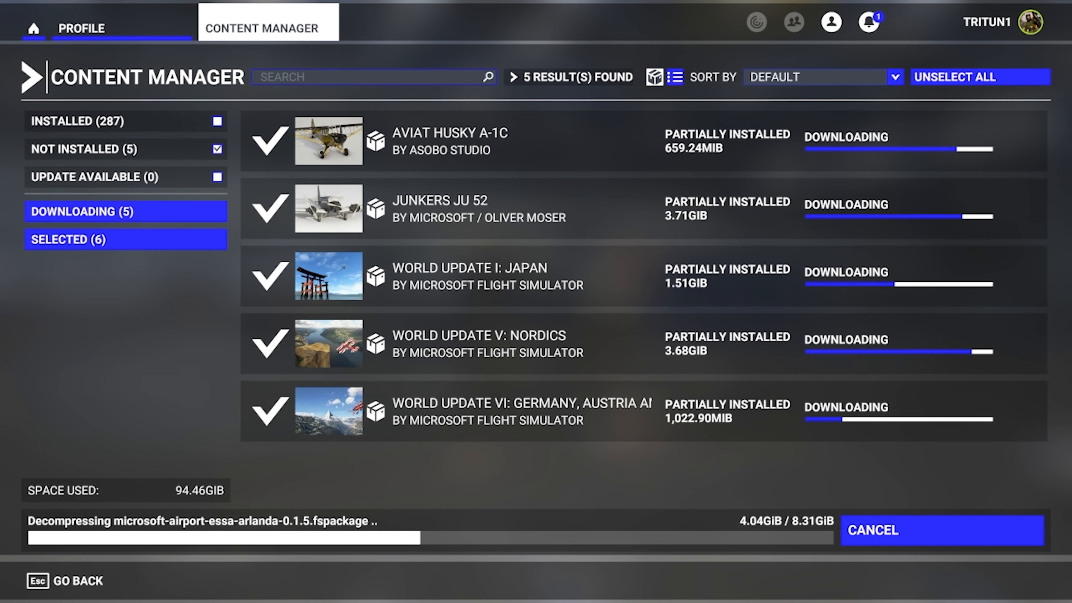
# In File Explorer, create a folder named Applications inside the Microsoft Flight Simulator folder
pyautogui.moveTo(0, 287); pyautogui.dragTo(525, 152)
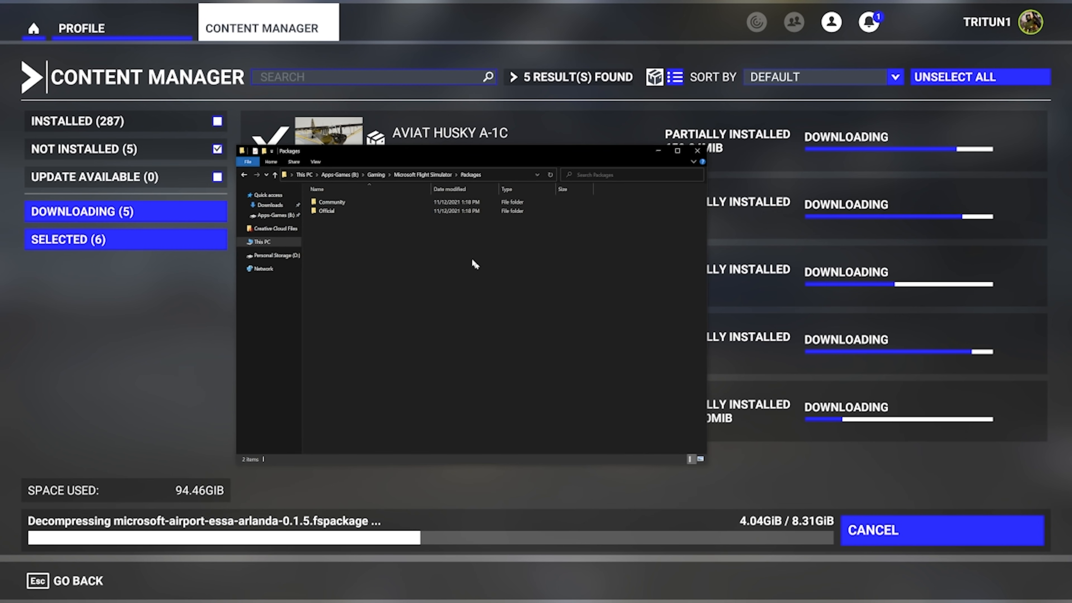
pyautogui.click(422, 174)
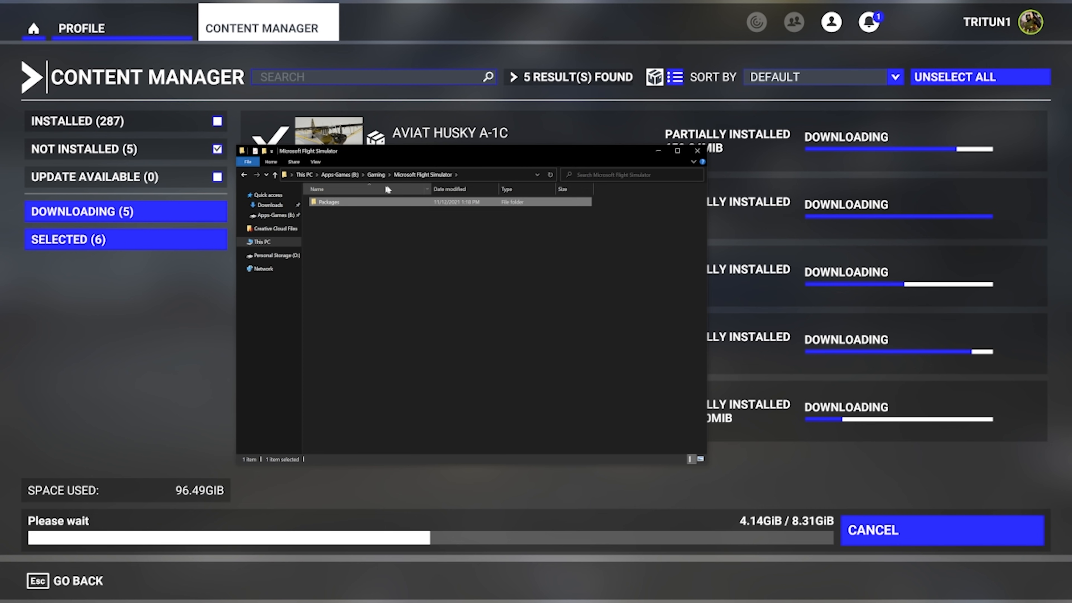
pyautogui.click(419, 175)
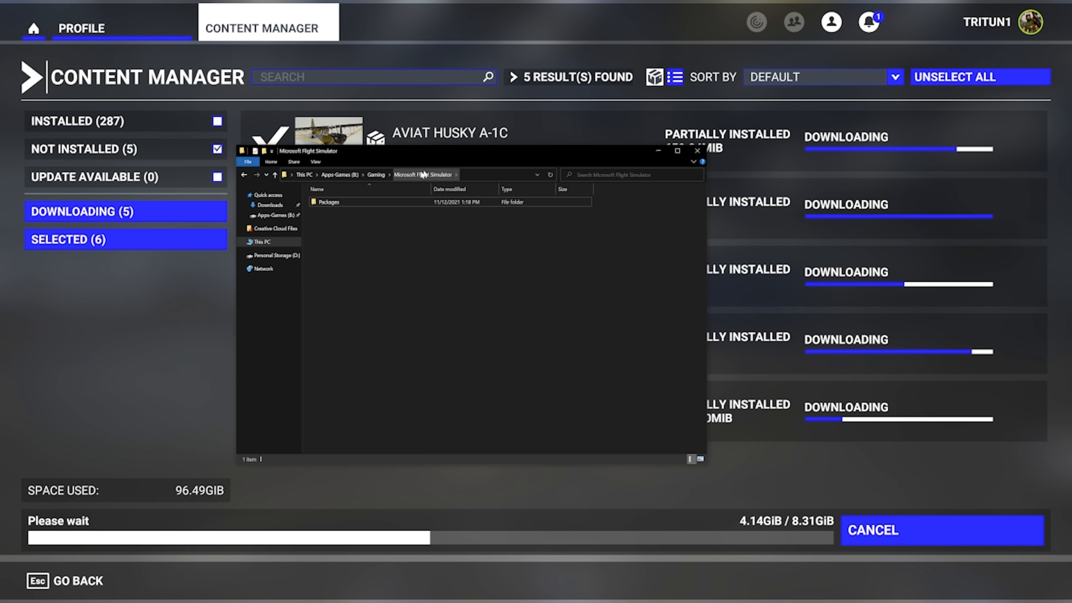
pyautogui.rightClick(342, 230)
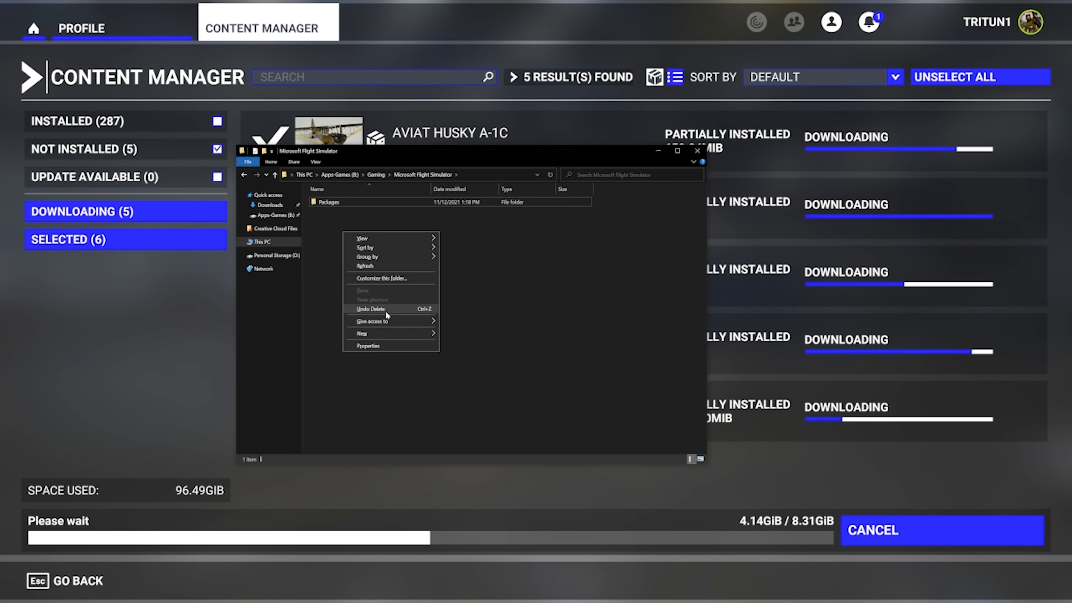
pyautogui.moveTo(378, 330)
pyautogui.click(455, 334)
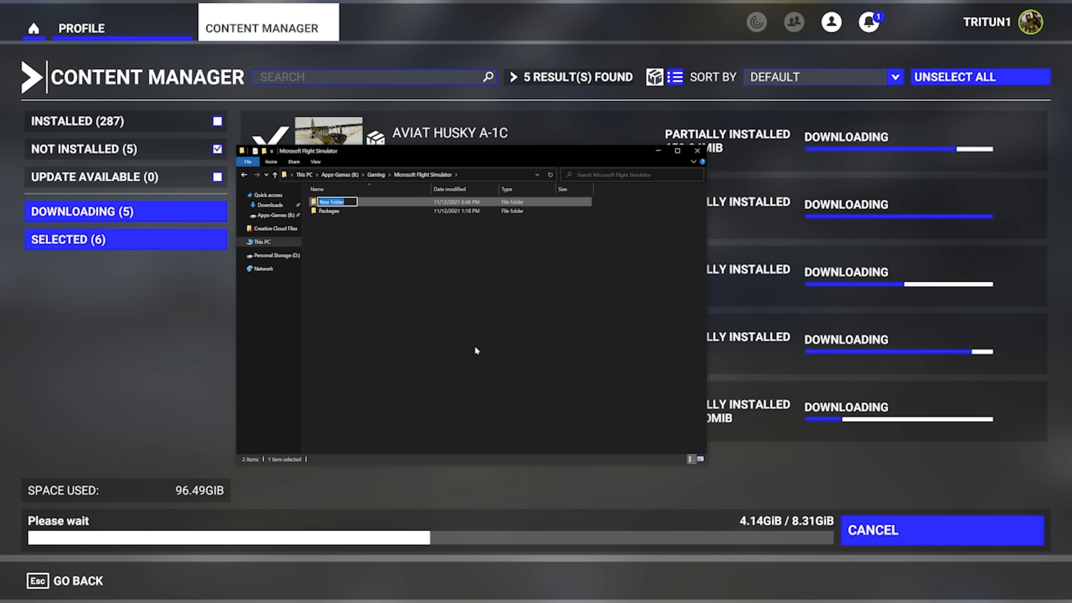
pyautogui.write('Applications')
pyautogui.press('Return')
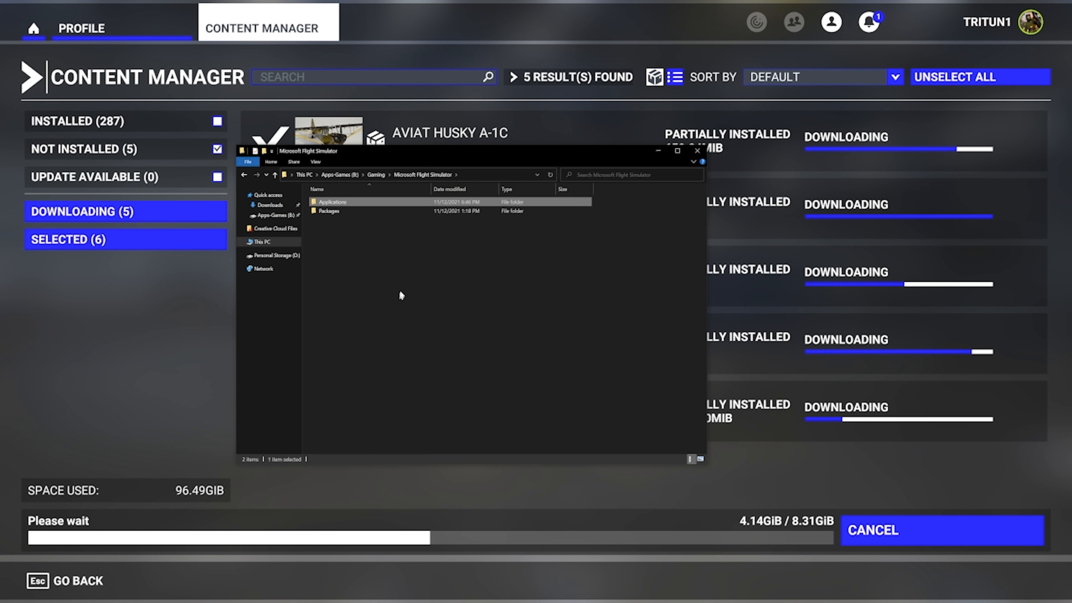
# Create a folder named Mods inside the Microsoft Flight Simulator folder
pyautogui.rightClick(388, 269)
pyautogui.moveTo(429, 371)
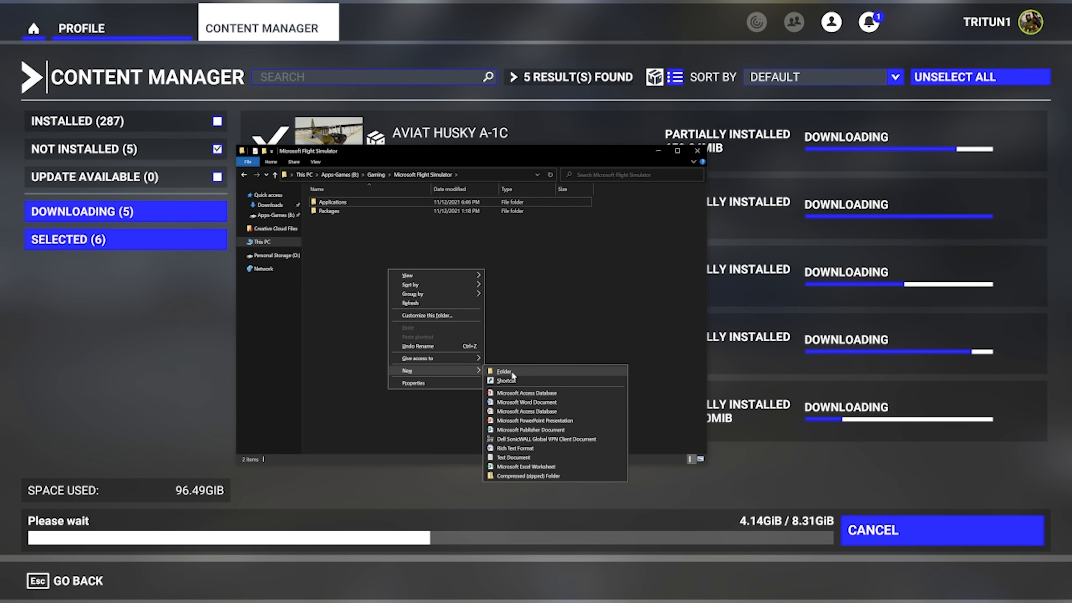
pyautogui.click(512, 371)
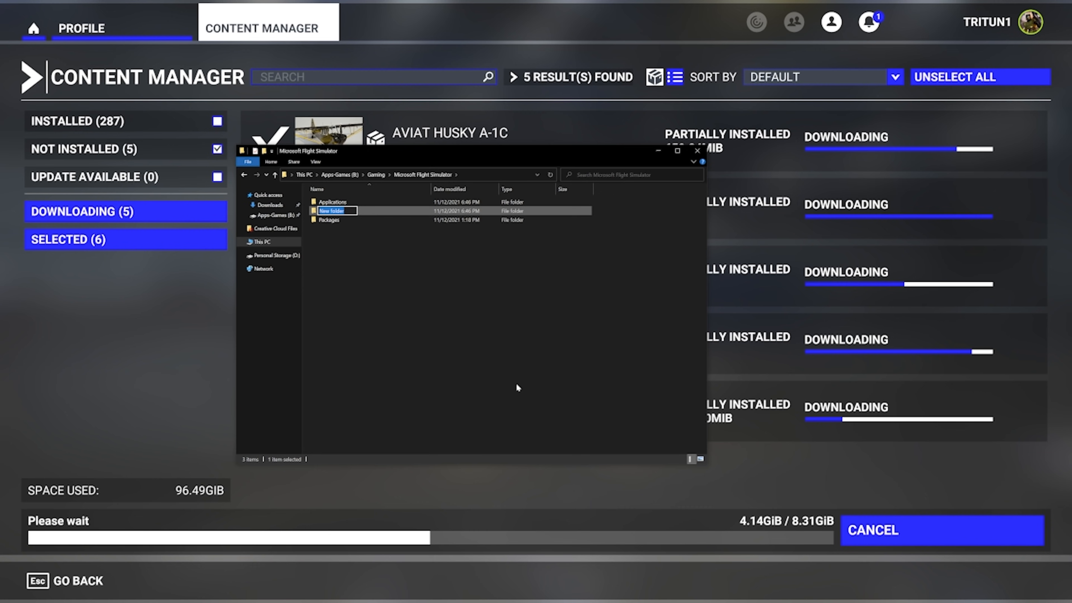
pyautogui.write('Mods')
pyautogui.press('Return')
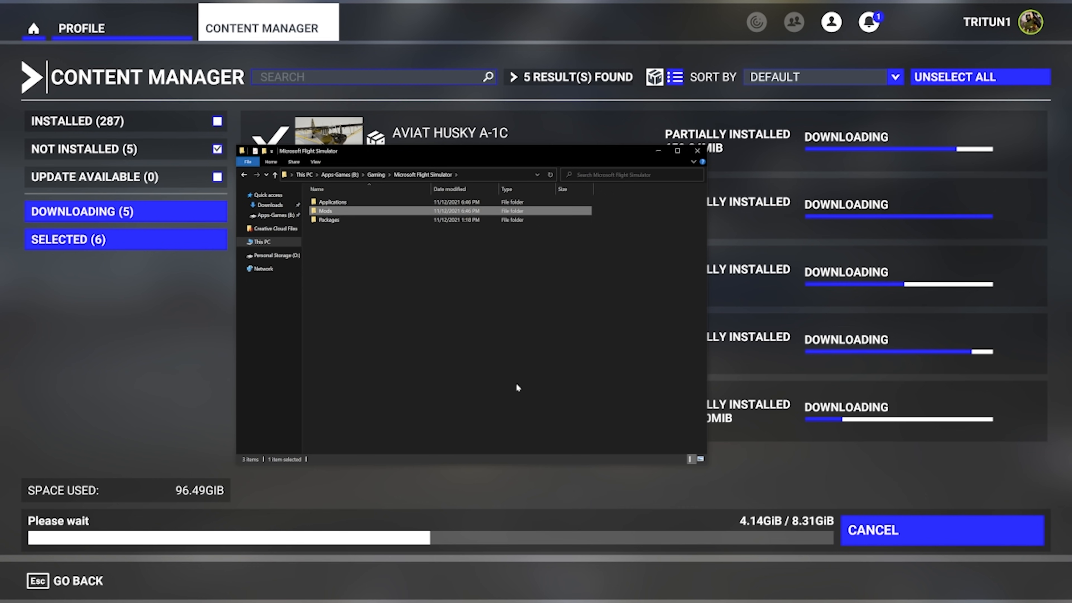
# Rename the Mods folder to Addons
pyautogui.rightClick(333, 210)
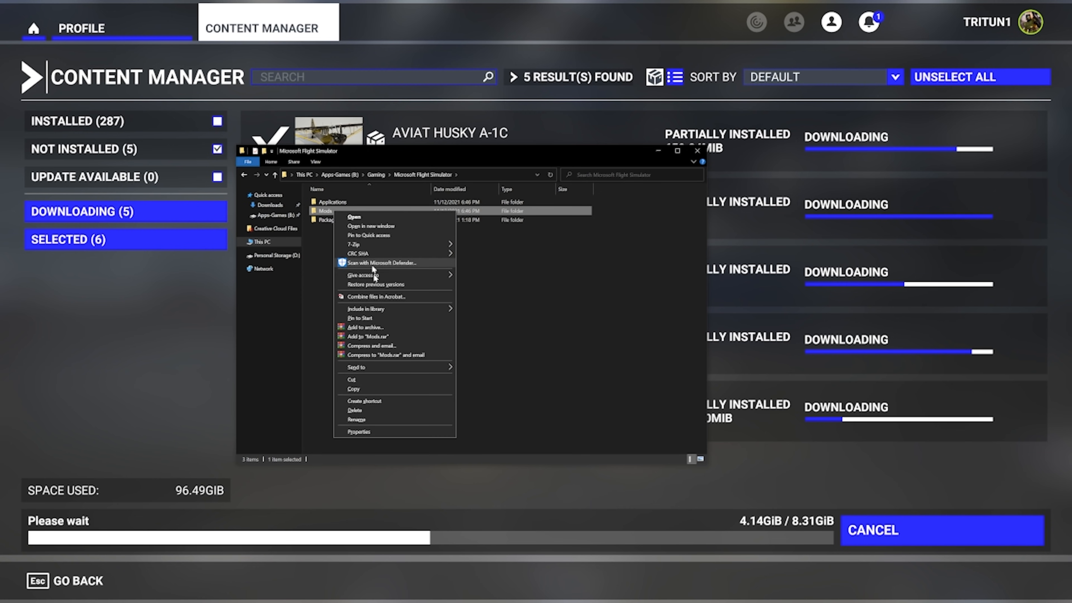
pyautogui.click(368, 418)
pyautogui.write('Addons')
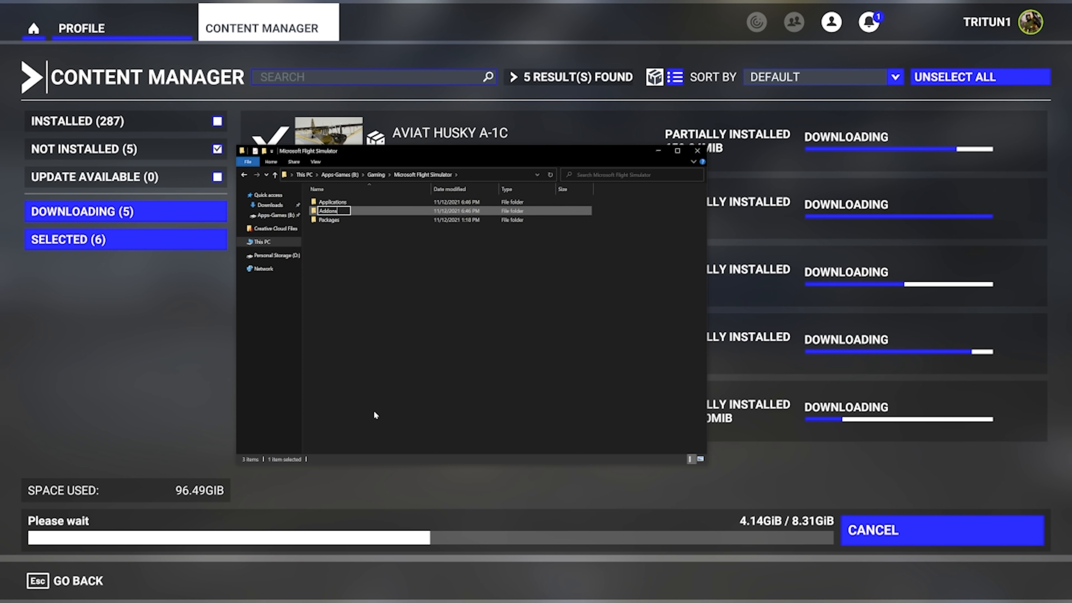
pyautogui.press('Return')
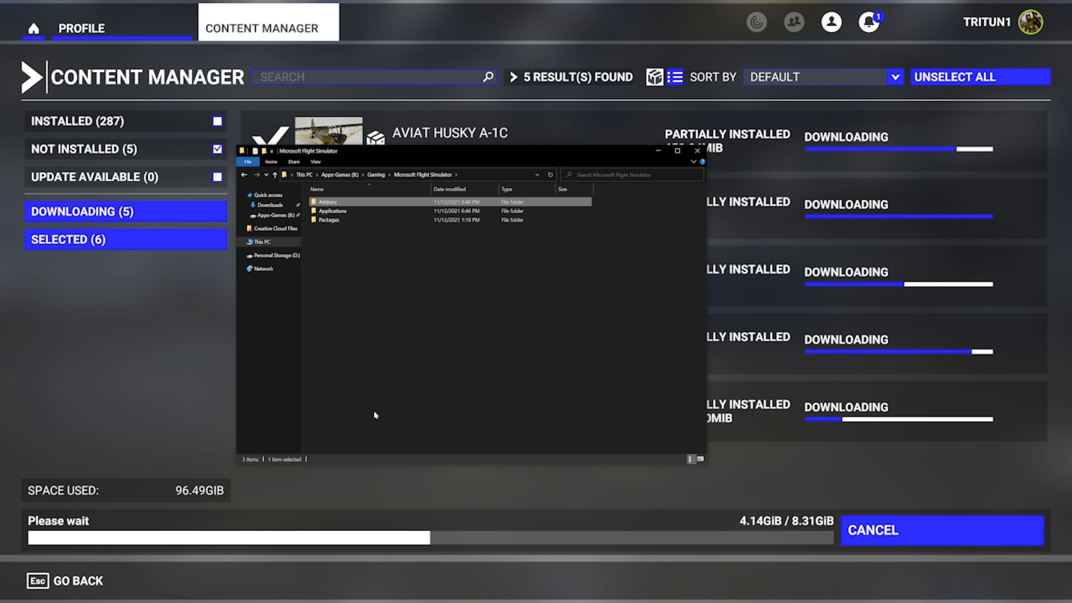
# Open the Addons folder and create a subfolder named Aircraft in it
pyautogui.doubleClick(359, 202)
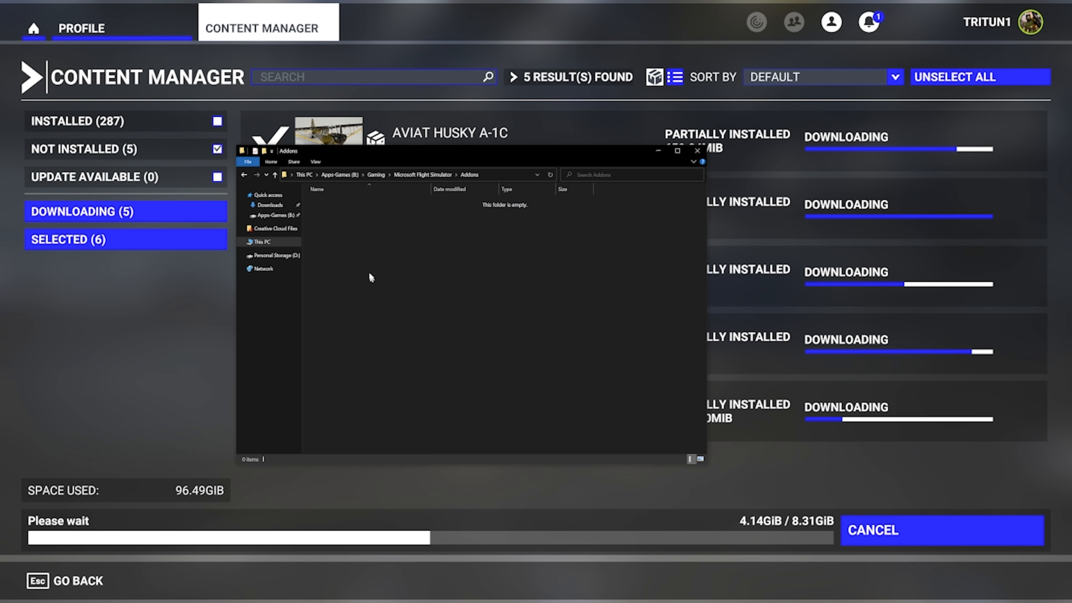
pyautogui.rightClick(342, 211)
pyautogui.moveTo(394, 317)
pyautogui.click(470, 314)
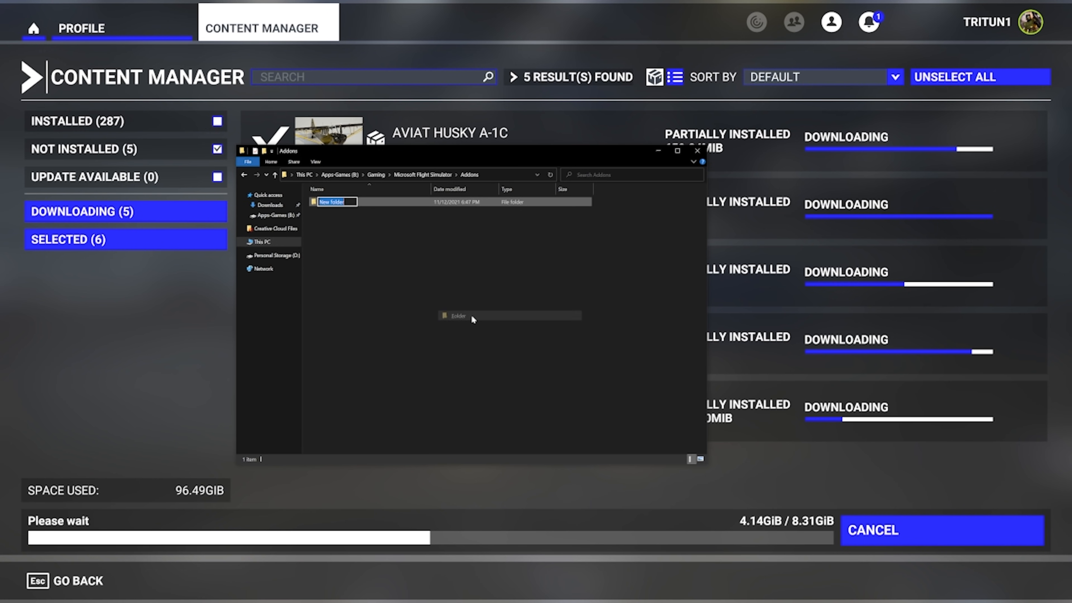
pyautogui.write('Ai')
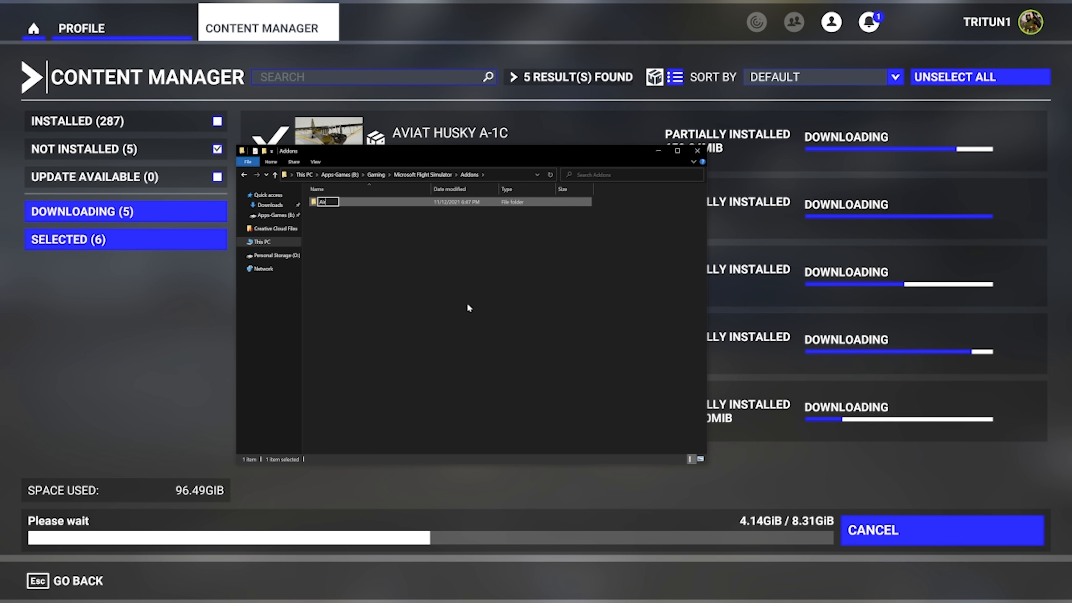
pyautogui.write('rcraft')
pyautogui.press('Return')
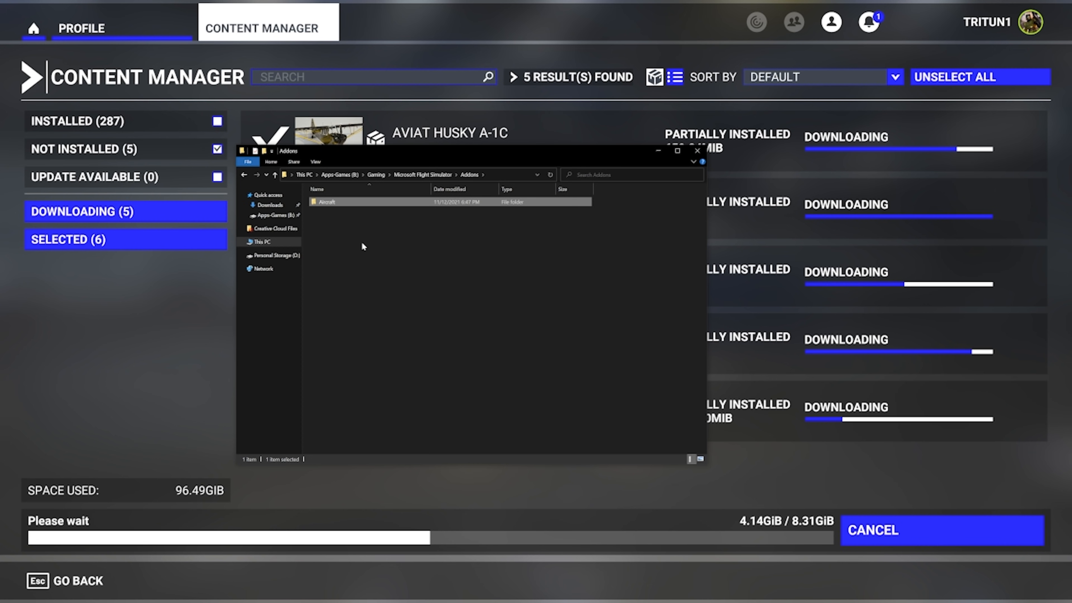
# Create a subfolder named Avionics in the Addons folder
pyautogui.rightClick(354, 235)
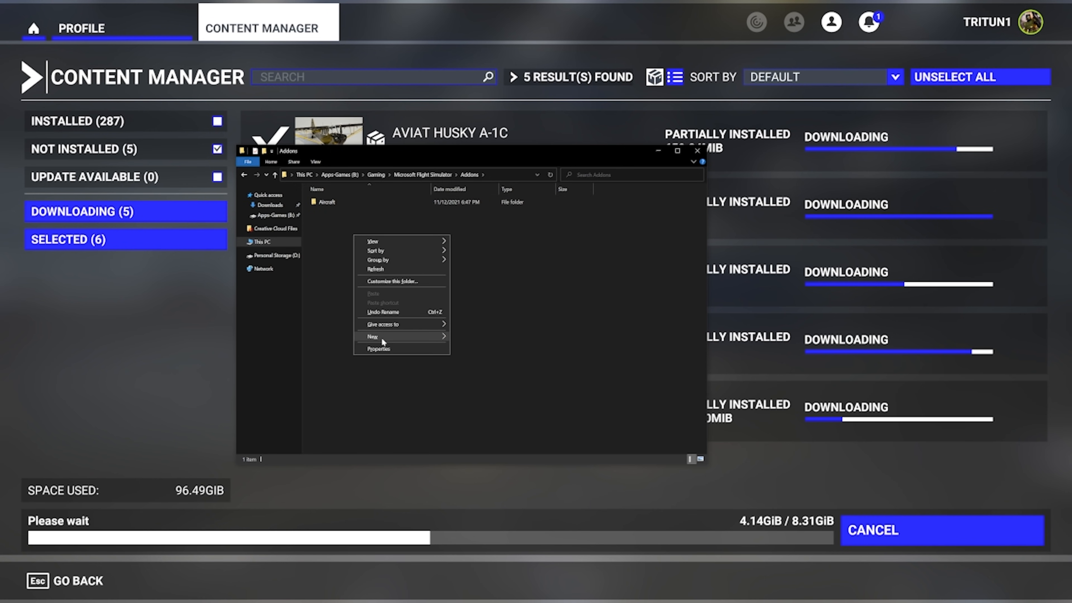
pyautogui.moveTo(381, 336)
pyautogui.click(467, 338)
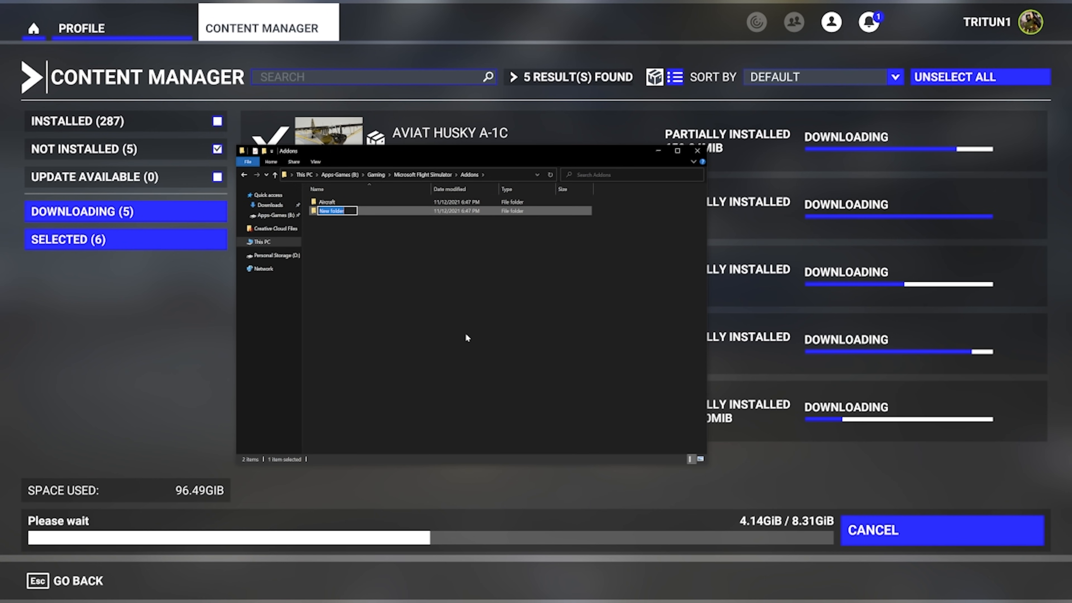
pyautogui.write('Avion')
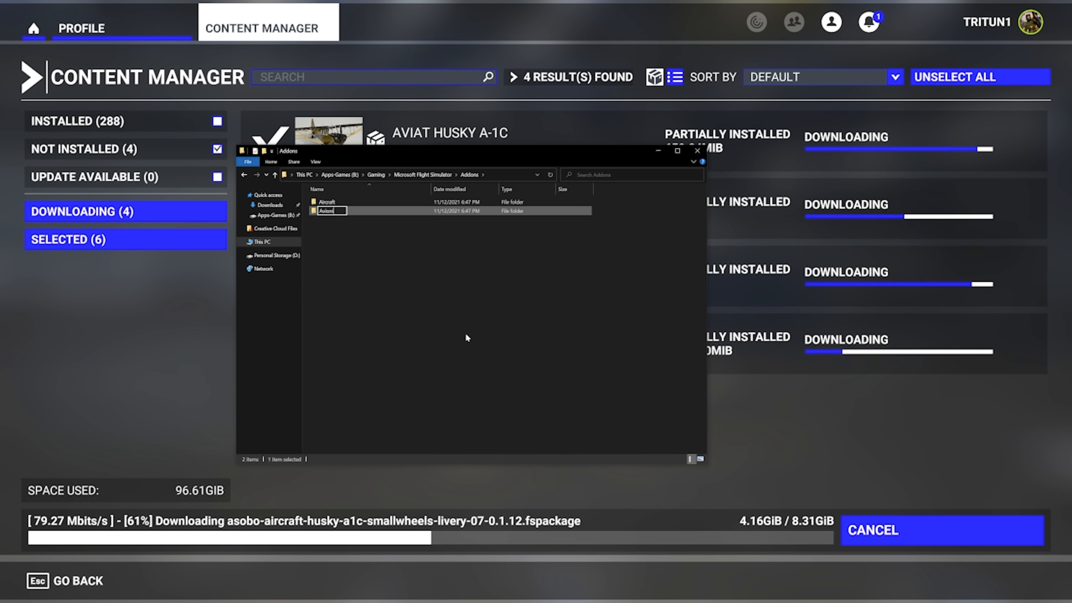
pyautogui.write('ics')
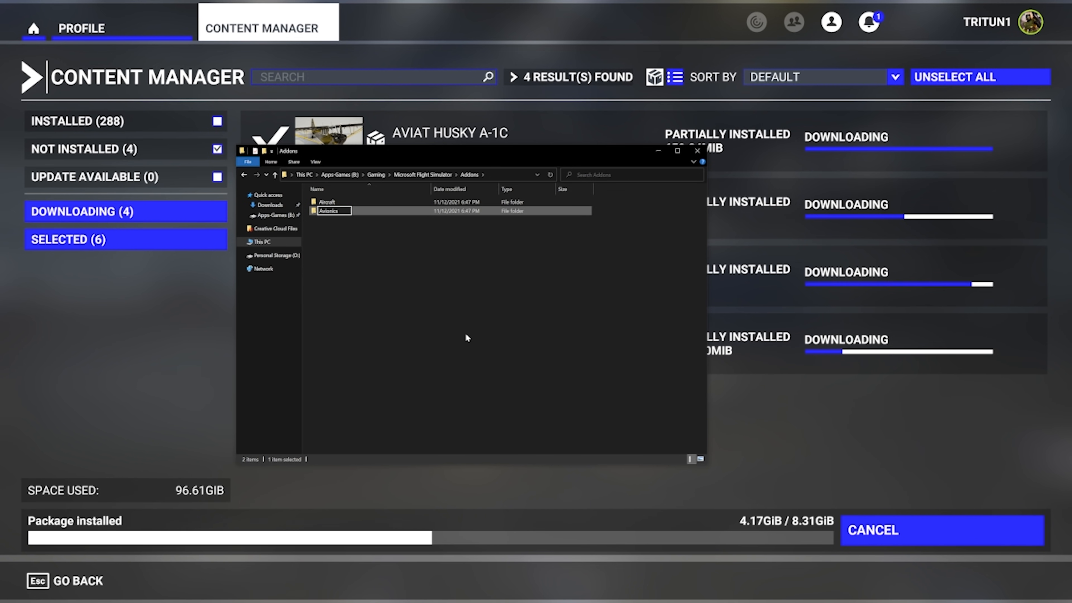
pyautogui.press('Return')
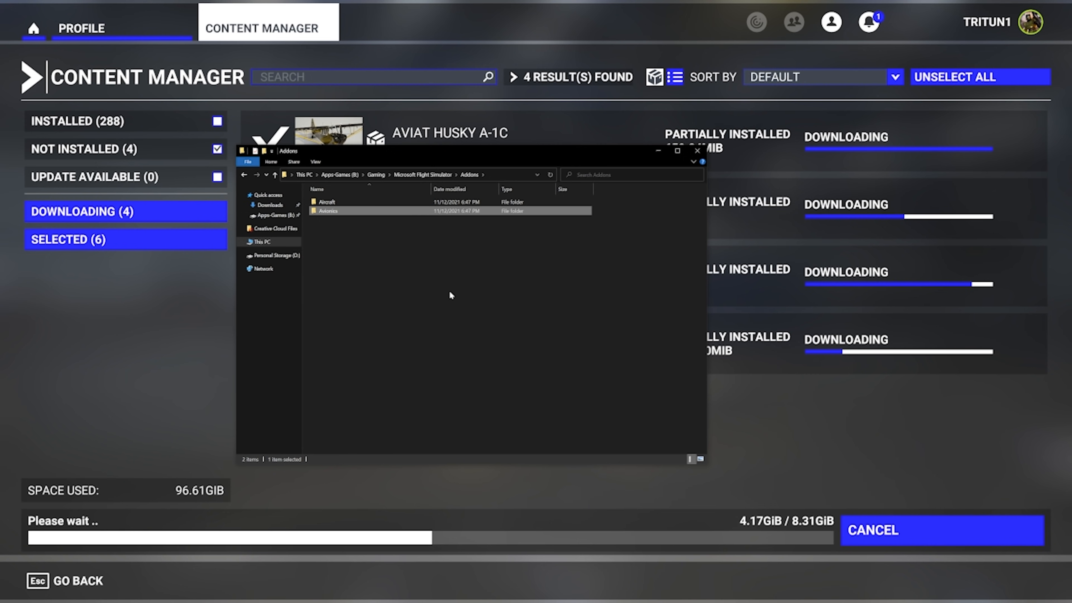
# Create a subfolder named Scenery in the Addons folder
pyautogui.rightClick(329, 229)
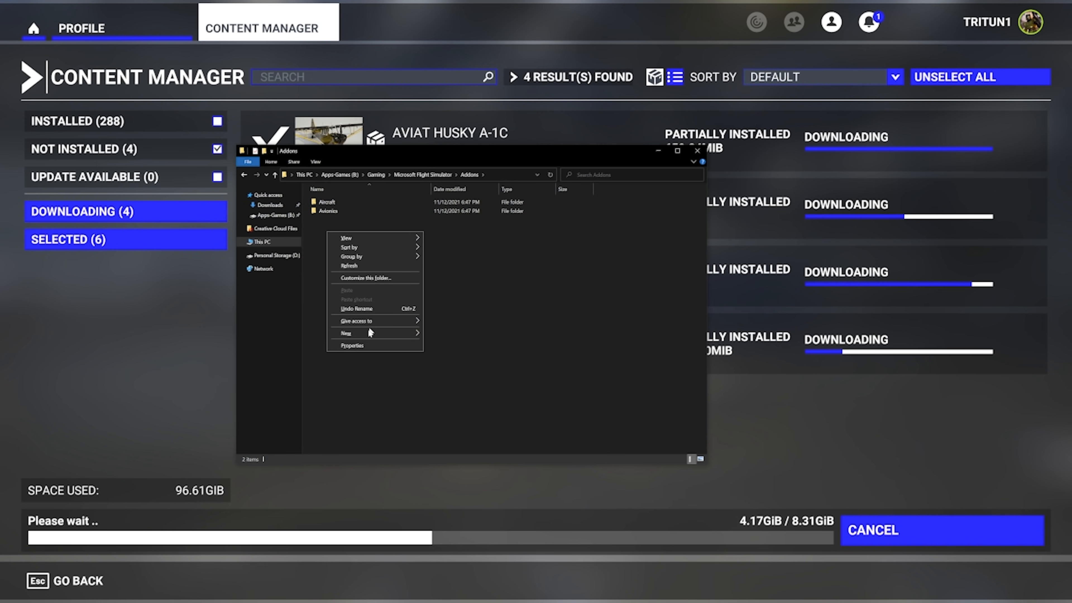
pyautogui.moveTo(368, 325)
pyautogui.click(443, 333)
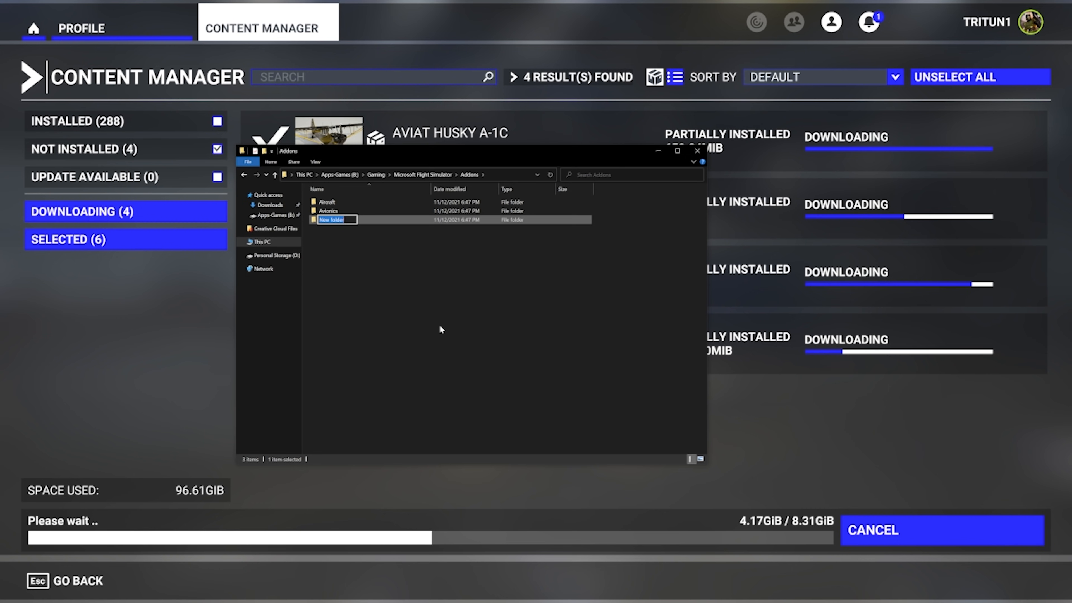
pyautogui.write('SA')
pyautogui.write('enery')
pyautogui.press('Return')
# Create a subfolder named Scenery Enhancements in the Addons folder
pyautogui.rightClick(322, 247)
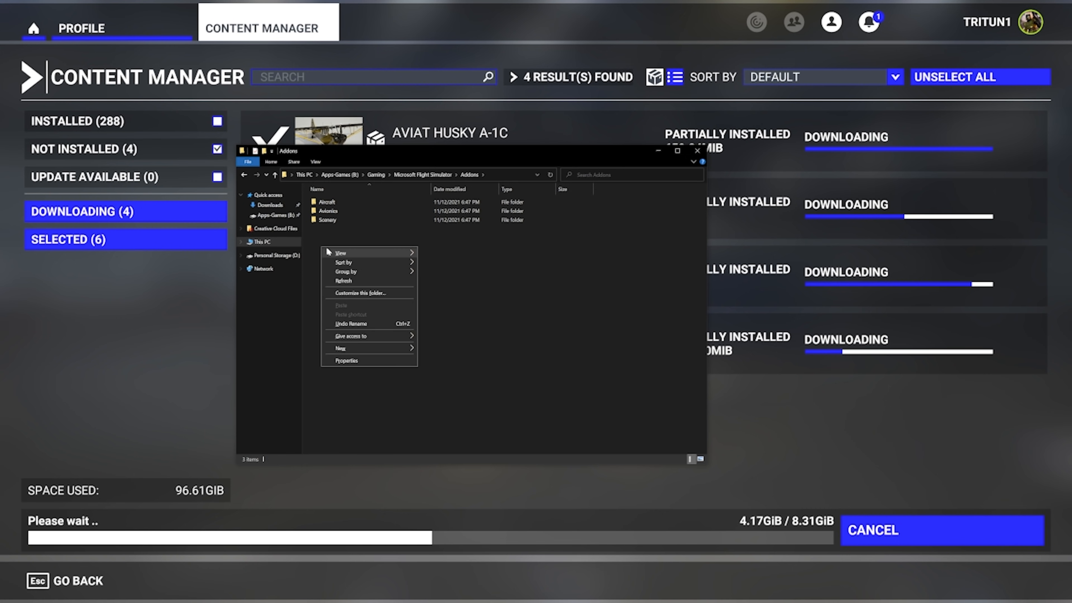
pyautogui.moveTo(359, 346)
pyautogui.click(448, 349)
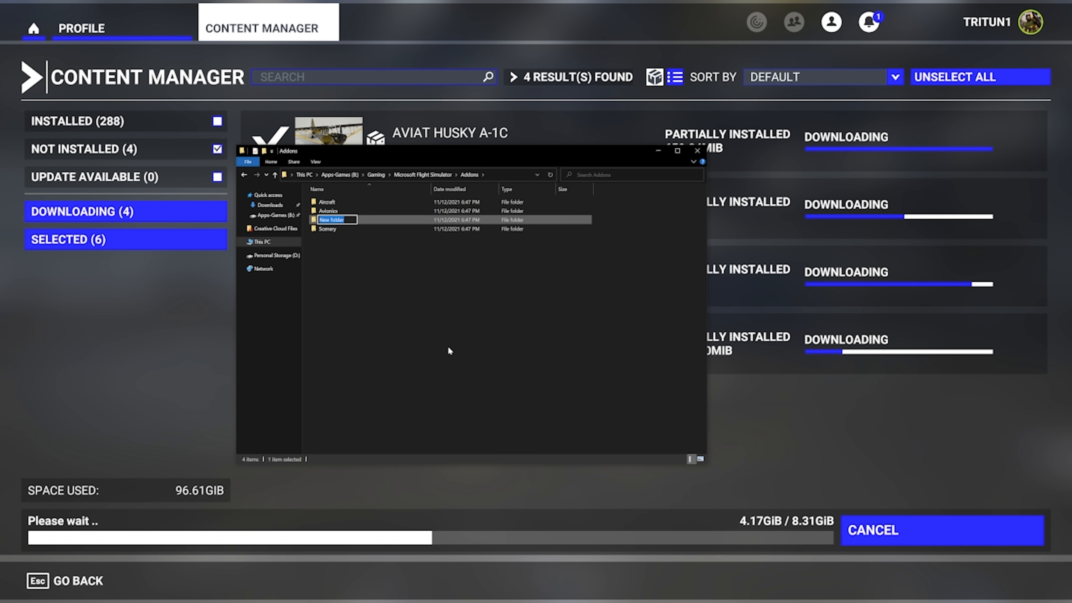
pyautogui.write('Scenery Enhancements')
pyautogui.press('Return')
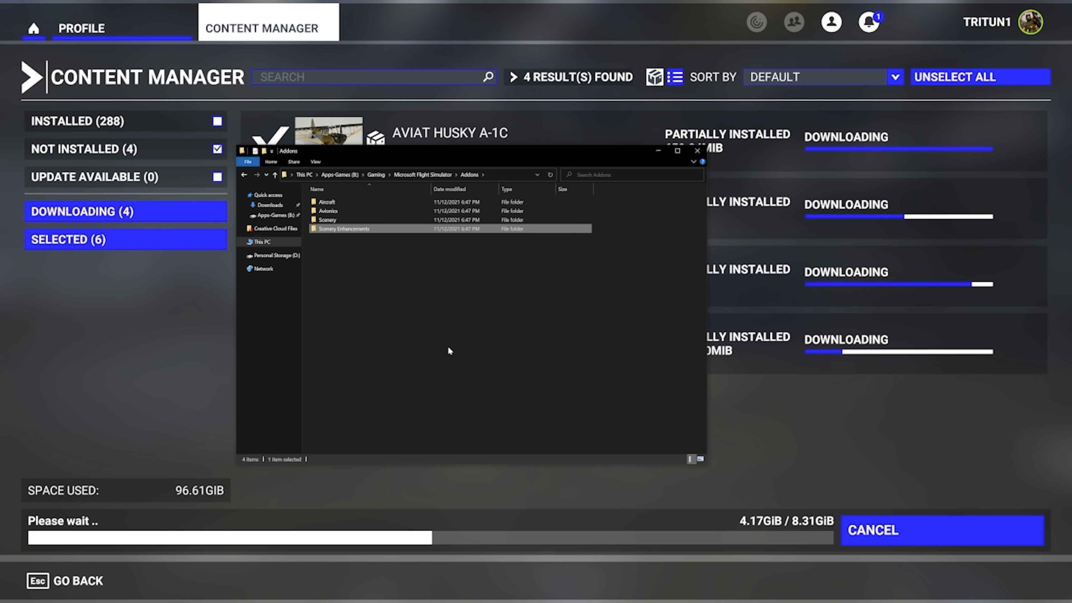
# Create a subfolder named Tools in the Addons folder
pyautogui.rightClick(354, 257)
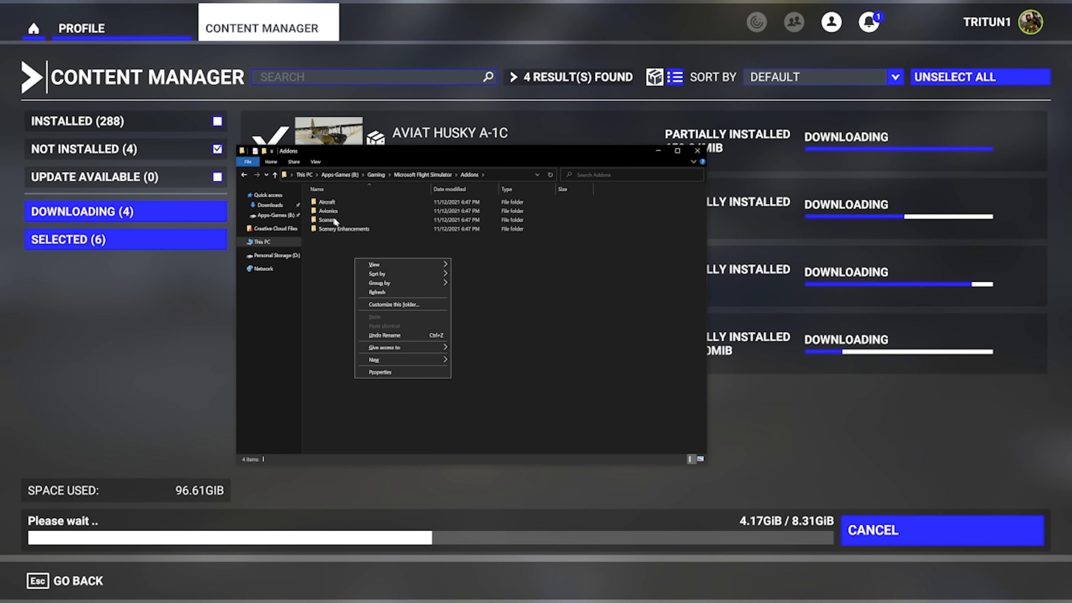
pyautogui.click(338, 247)
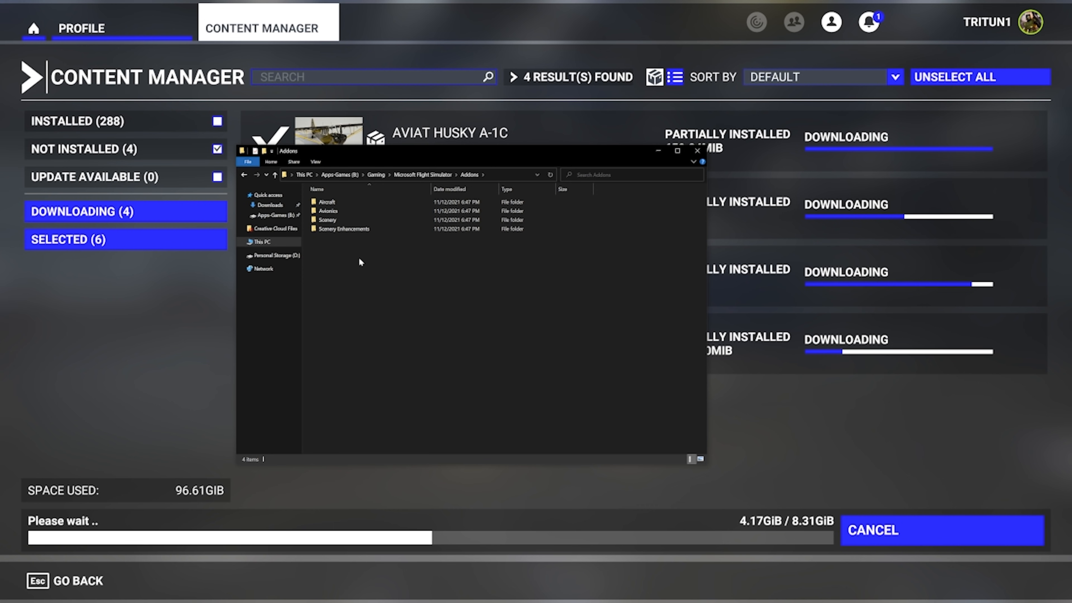
pyautogui.rightClick(327, 247)
pyautogui.moveTo(377, 349)
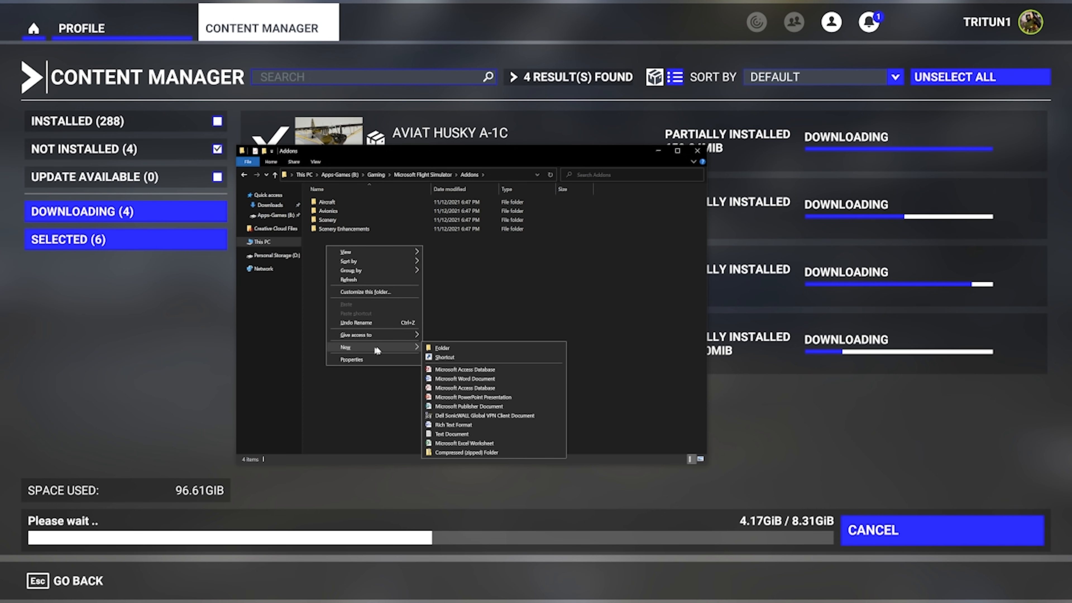
pyautogui.click(470, 347)
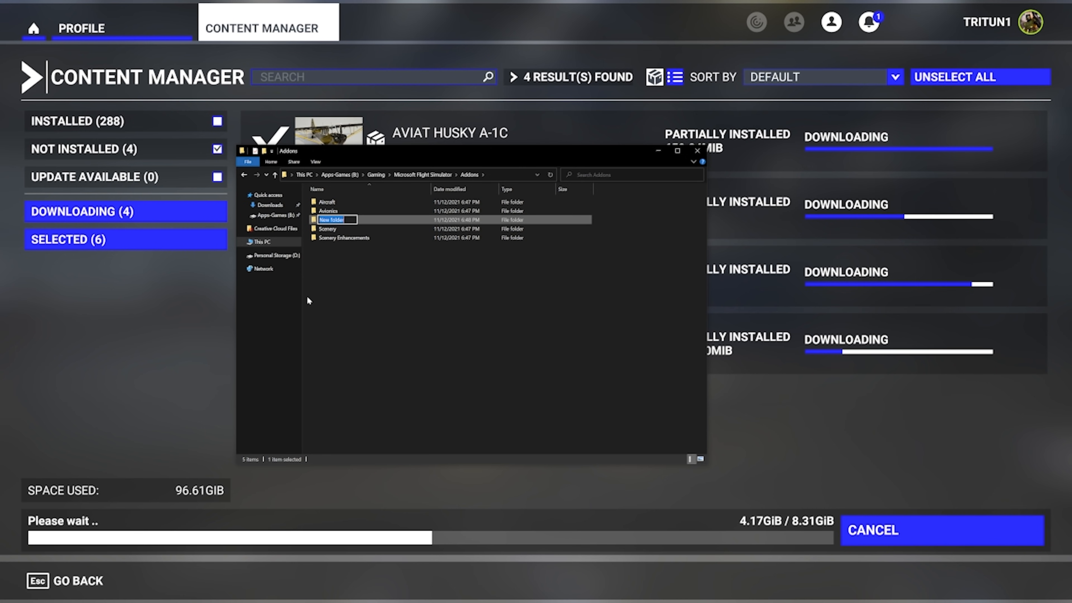
pyautogui.write('Tools')
pyautogui.press('Return')
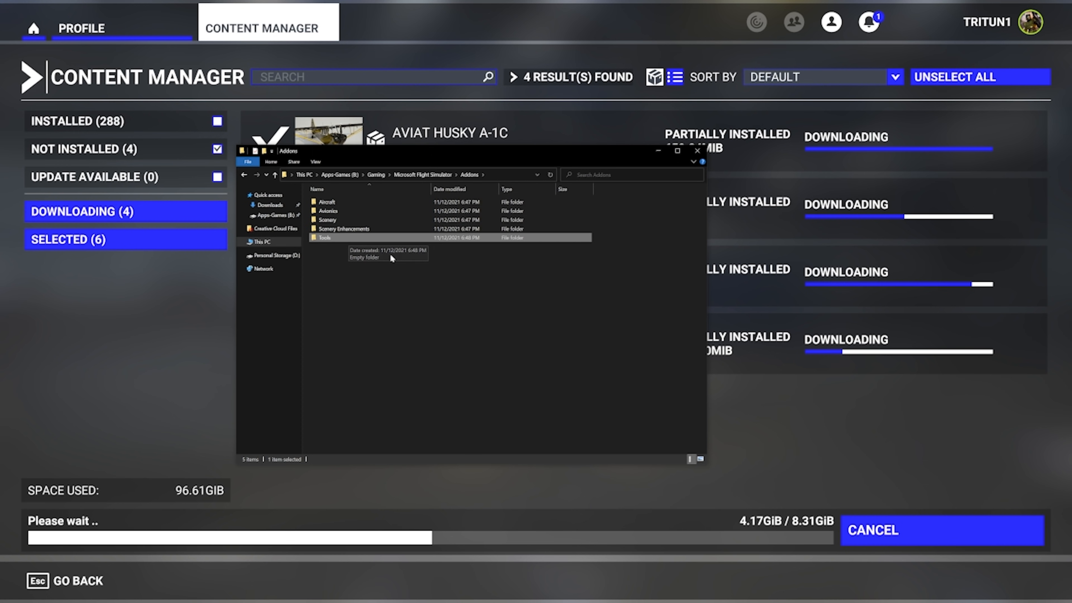
pyautogui.click(412, 307)
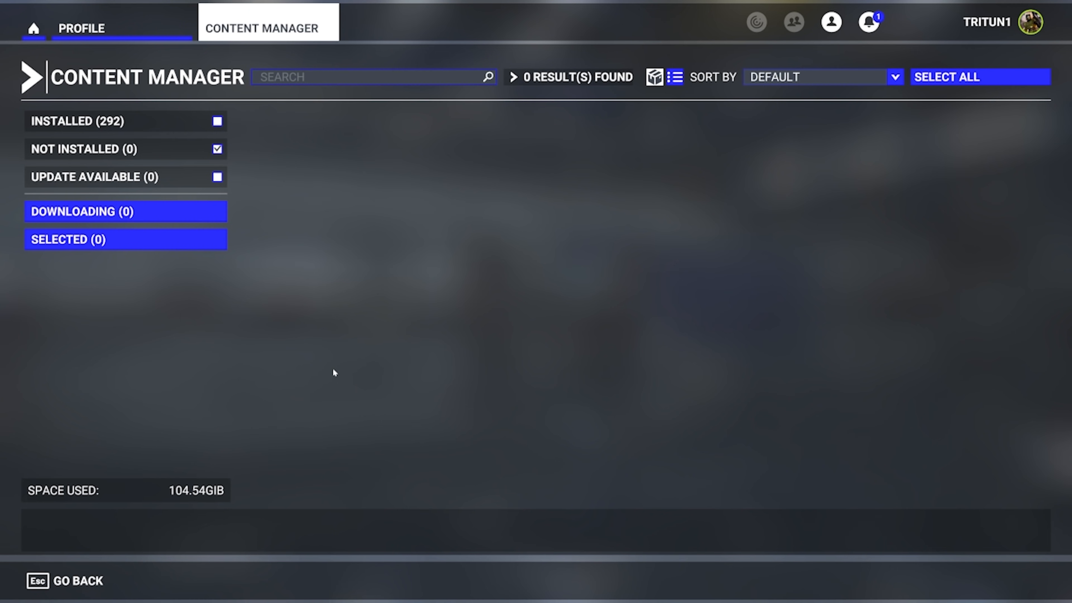
# Clear the Not Installed filter in the Content Manager and quit the simulator to the desktop
pyautogui.click(218, 149)
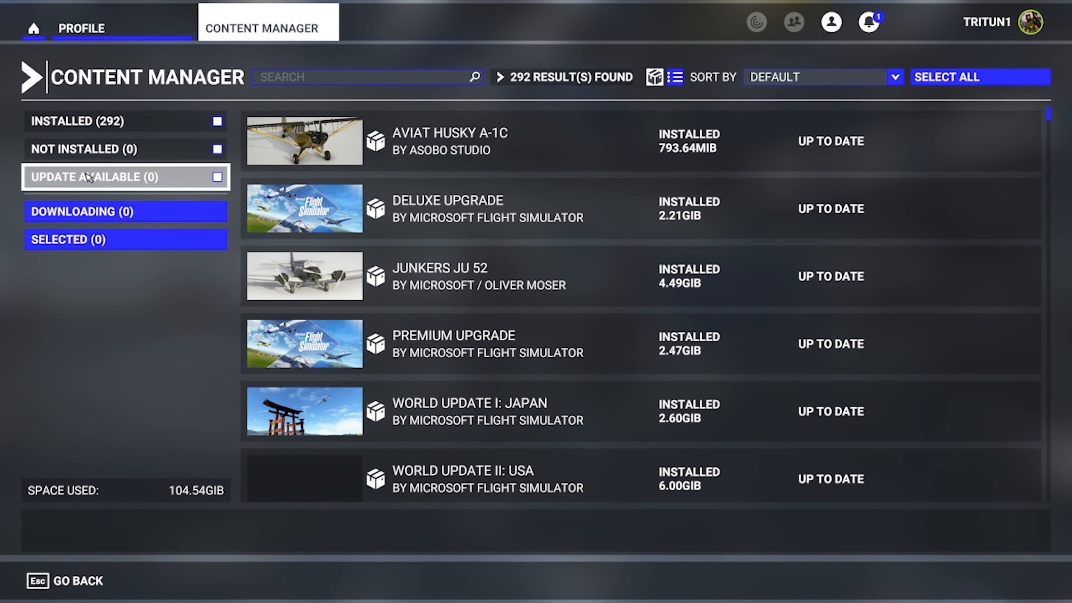
pyautogui.click(79, 587)
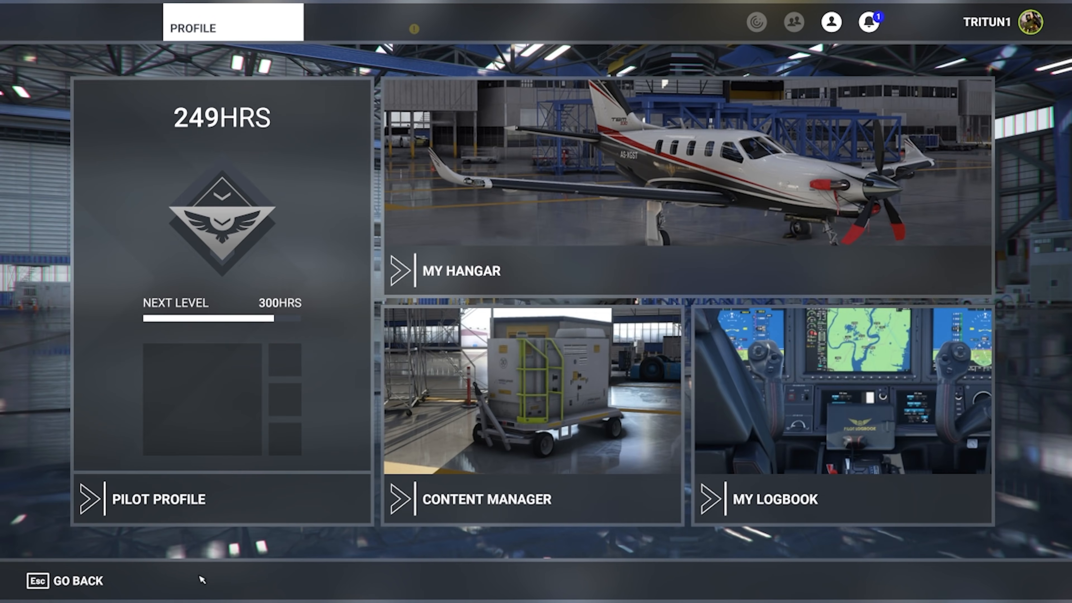
pyautogui.click(80, 582)
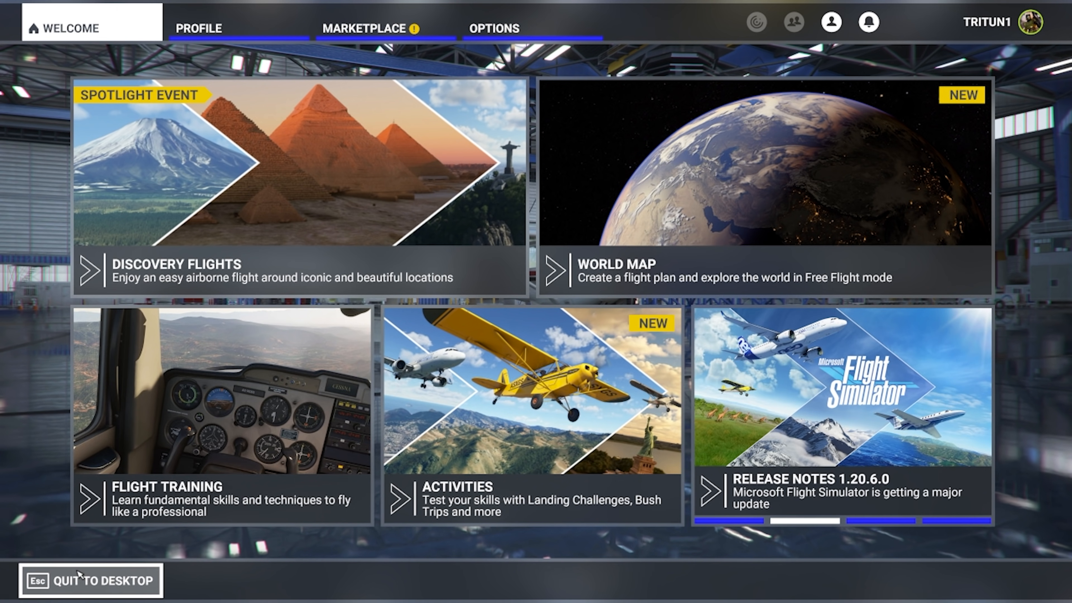
pyautogui.click(91, 580)
pyautogui.click(536, 371)
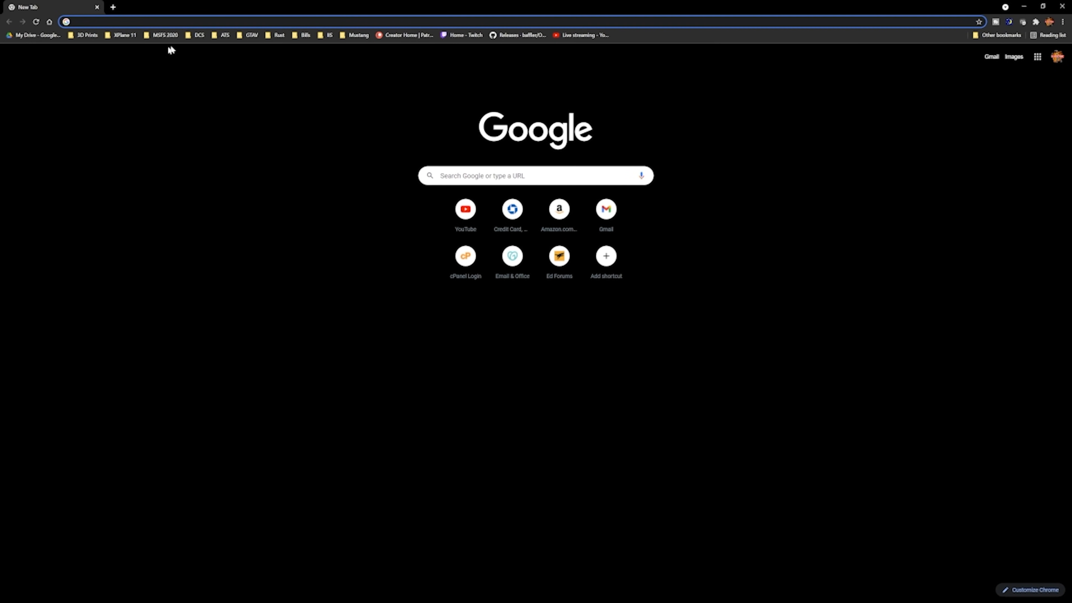
# In Chrome, start the download of MSFS Addons Linker 0.12.7883.20 from its page bookmarked under MSFS 2020 Addon Tools
pyautogui.click(177, 36)
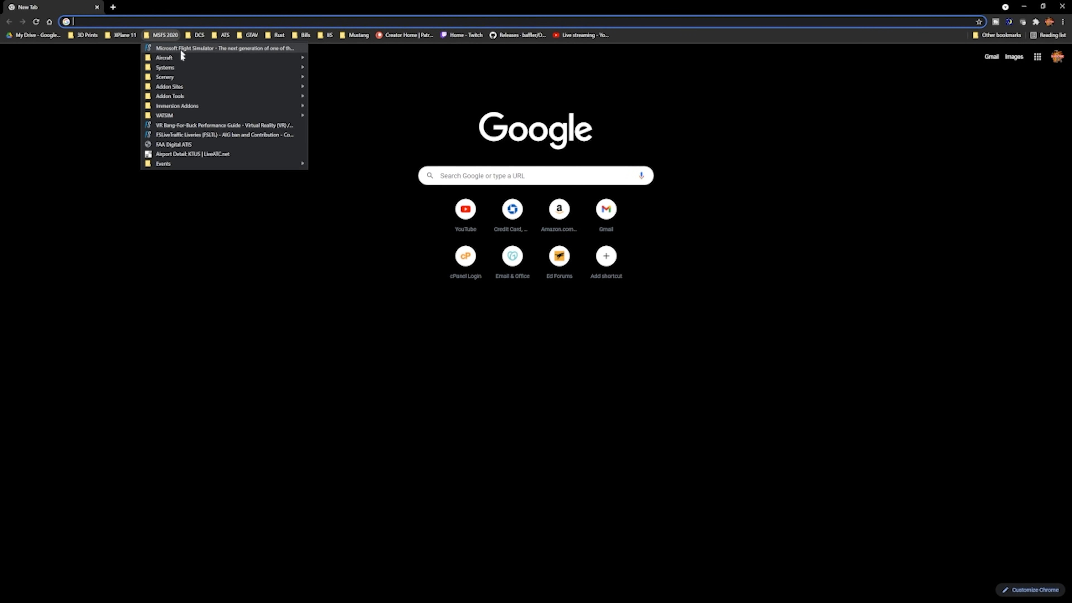
pyautogui.moveTo(200, 89)
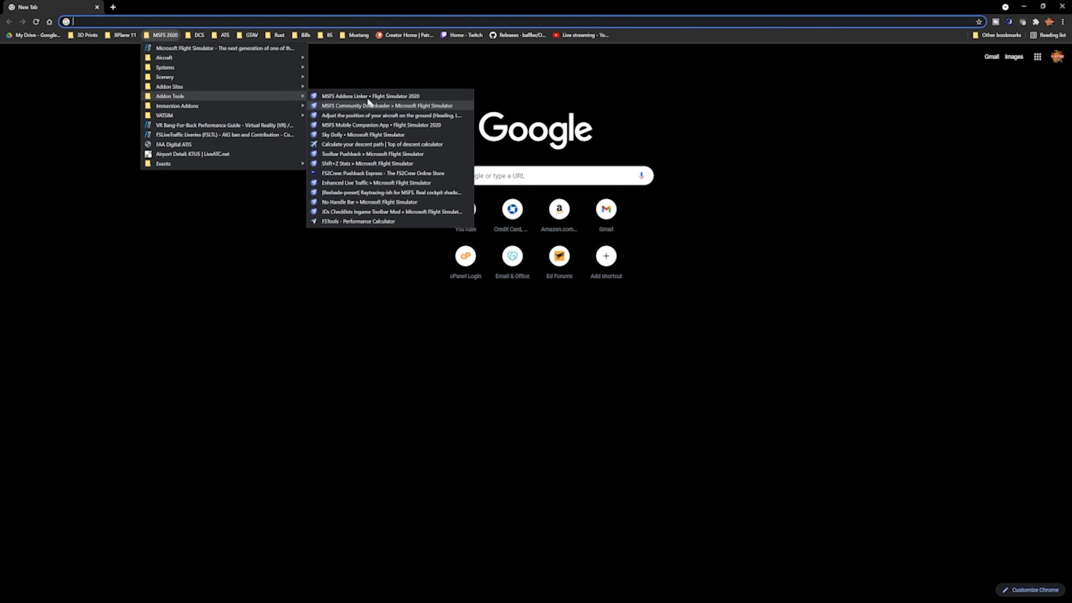
pyautogui.click(358, 95)
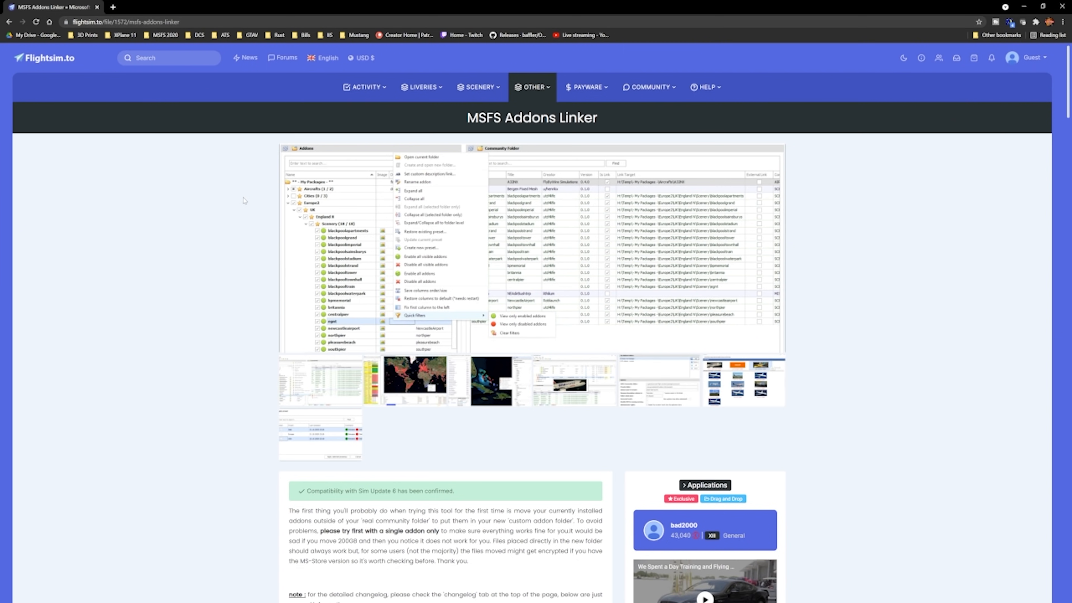
pyautogui.scroll(-5, 244, 201)
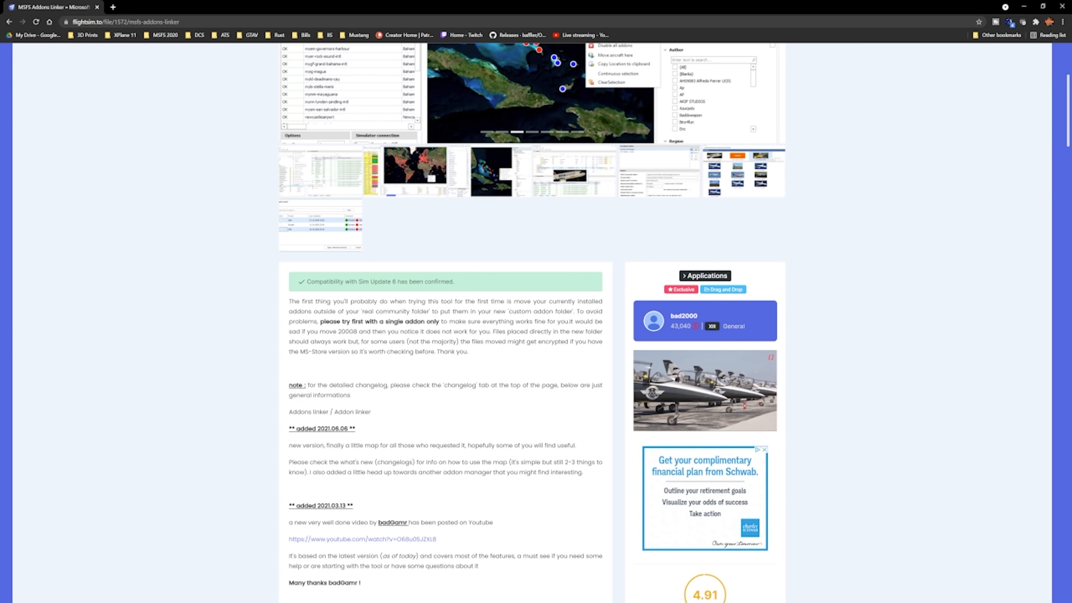
pyautogui.scroll(-15, 582, 268)
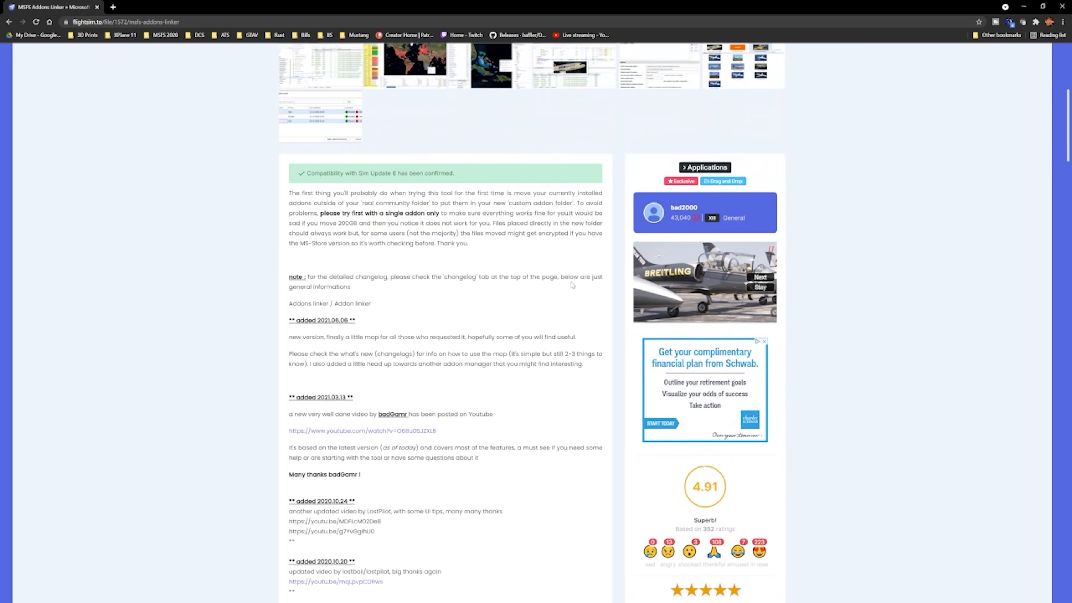
pyautogui.scroll(-4, 567, 293)
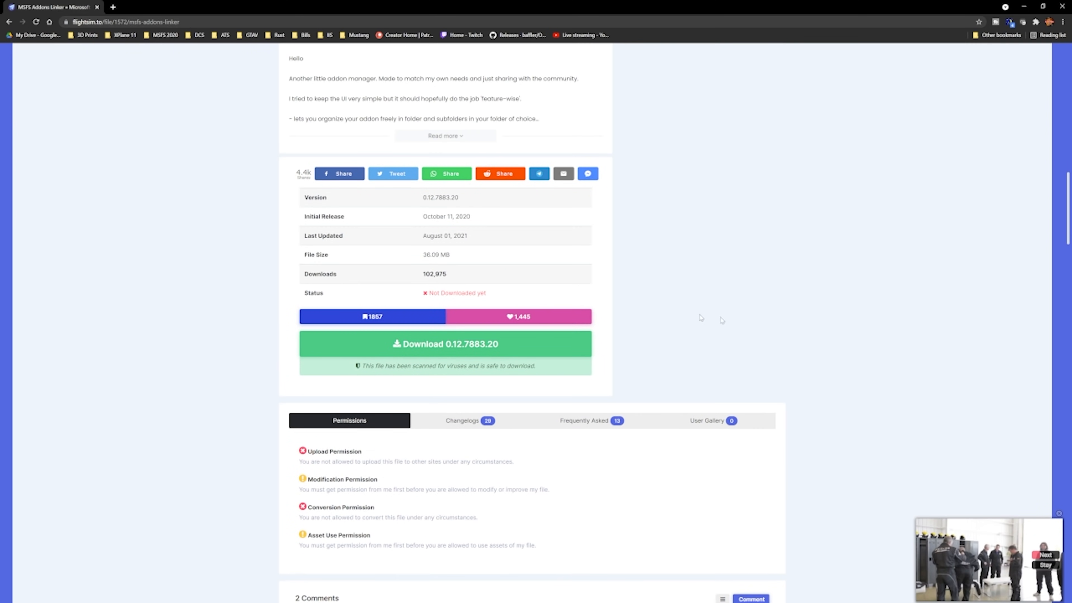
pyautogui.click(461, 351)
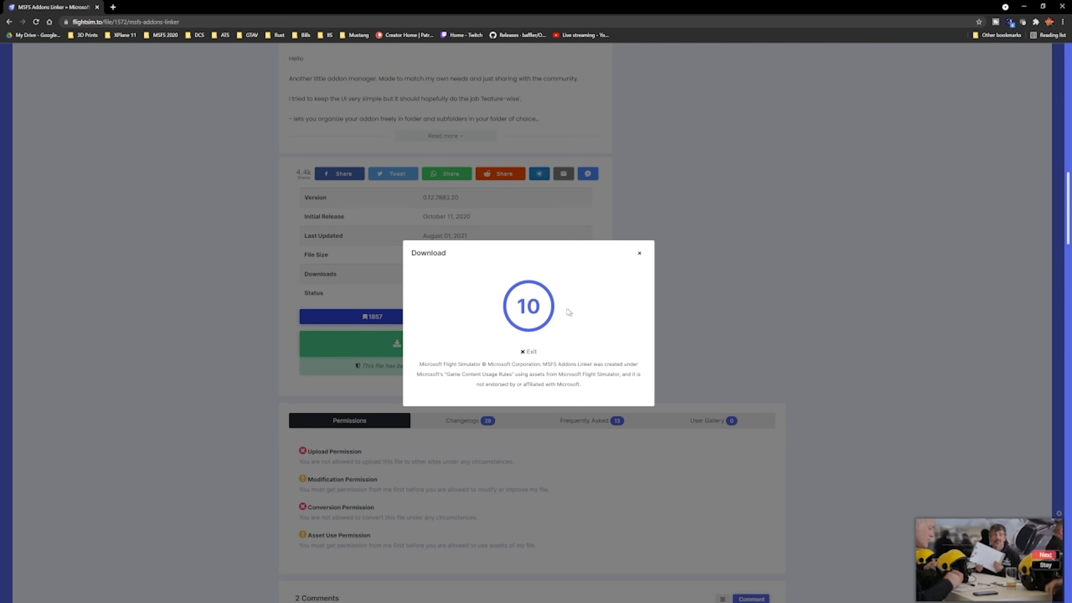
# Start the download of MSFS Community Downloader 1.2.0 from its bookmarked Addon Tools page in a new tab
pyautogui.click(113, 6)
pyautogui.click(169, 36)
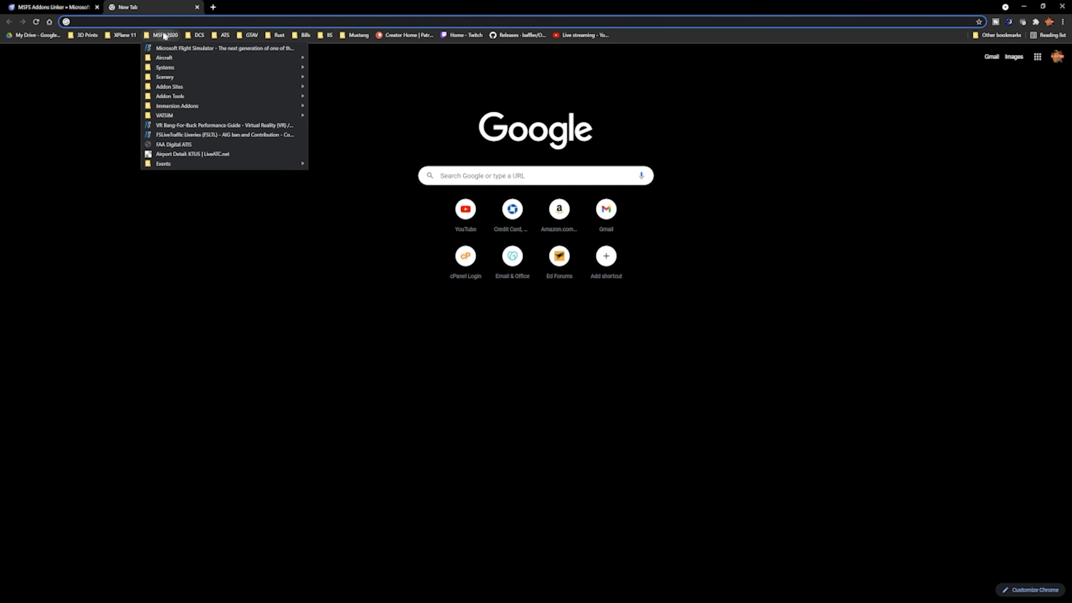
pyautogui.moveTo(182, 87)
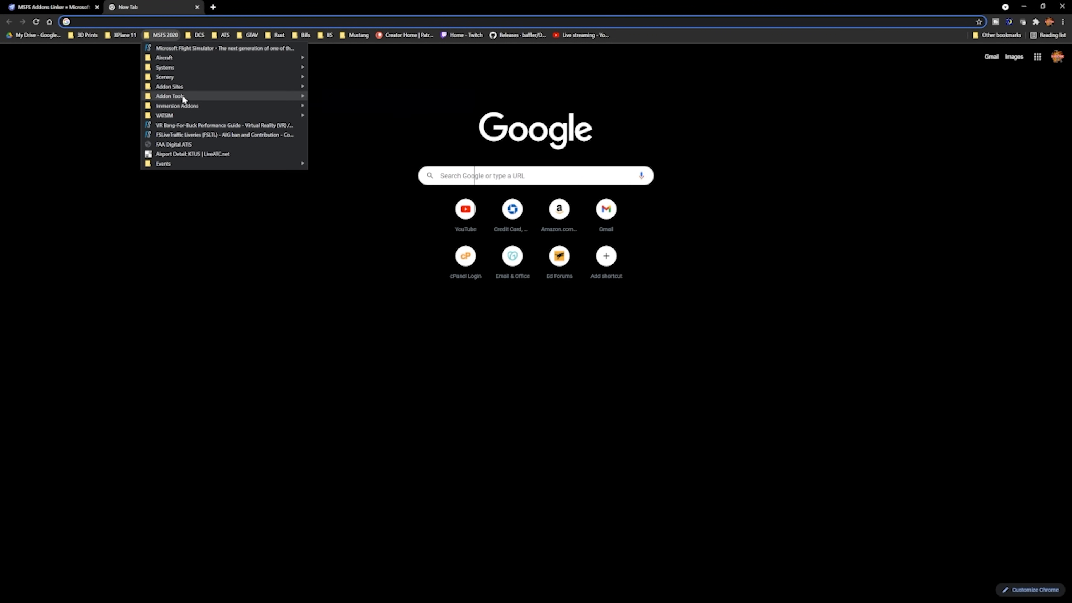
pyautogui.click(338, 106)
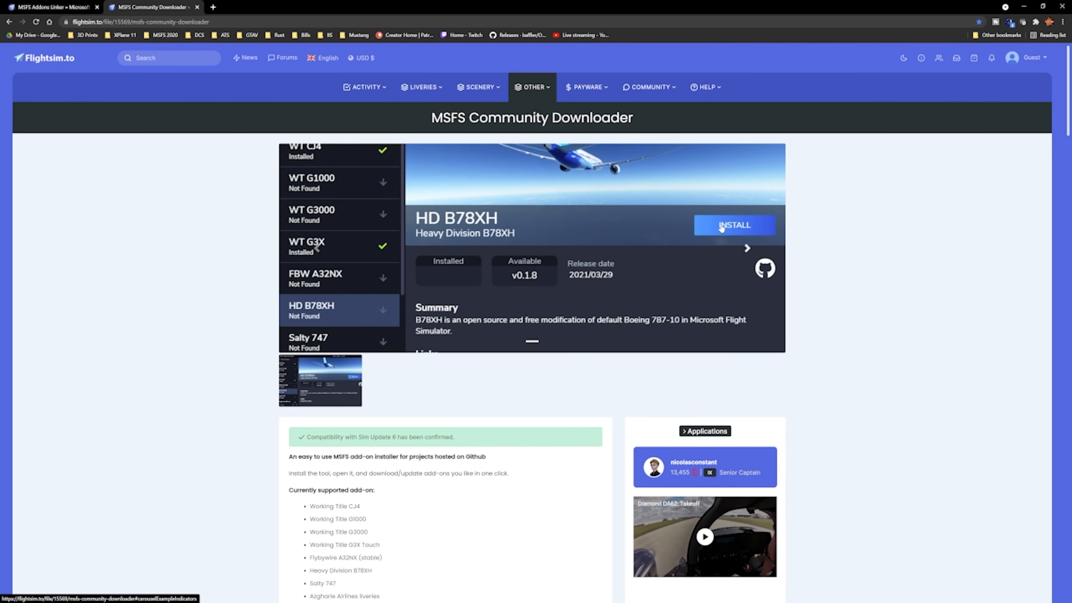
pyautogui.scroll(-10, 439, 464)
pyautogui.scroll(-4, 442, 470)
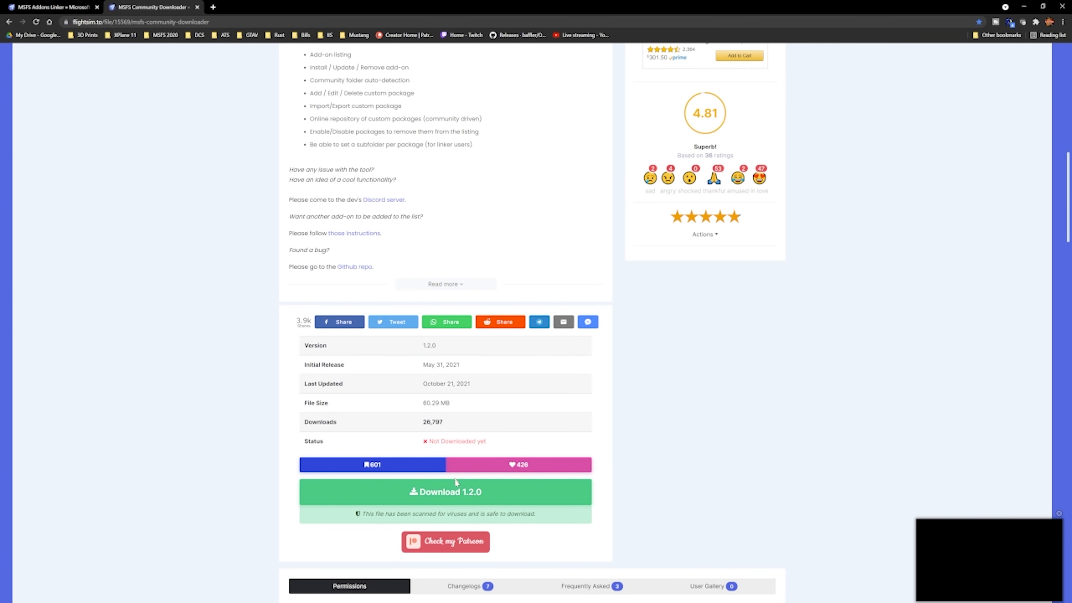
pyautogui.click(468, 485)
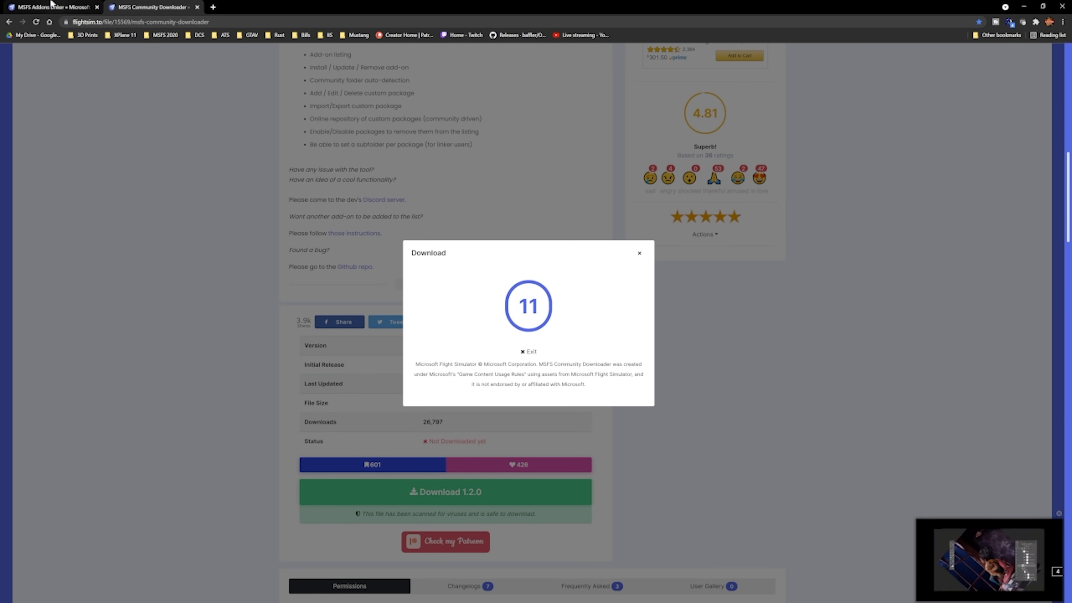
# Let the download countdowns on the Addons Linker and Community Downloader pages run out so both zip files download
pyautogui.click(45, 7)
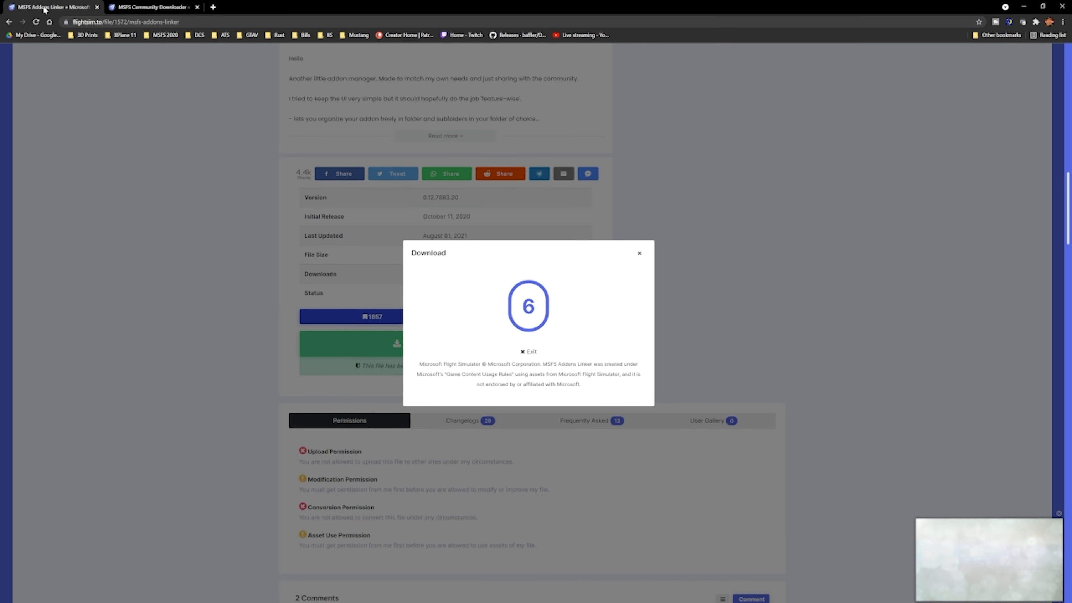
pyautogui.click(149, 7)
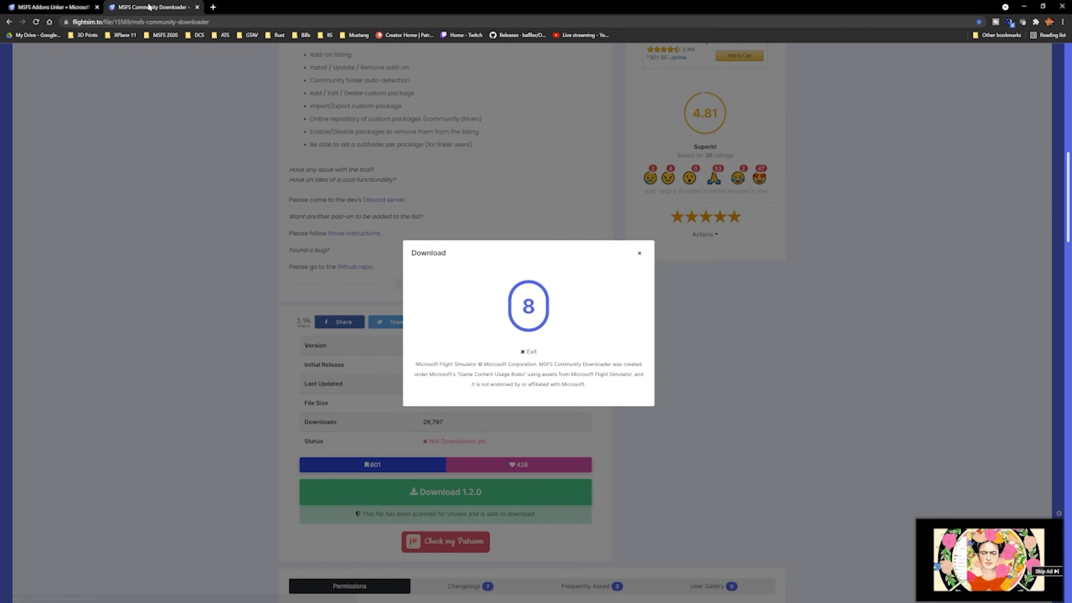
pyautogui.click(57, 7)
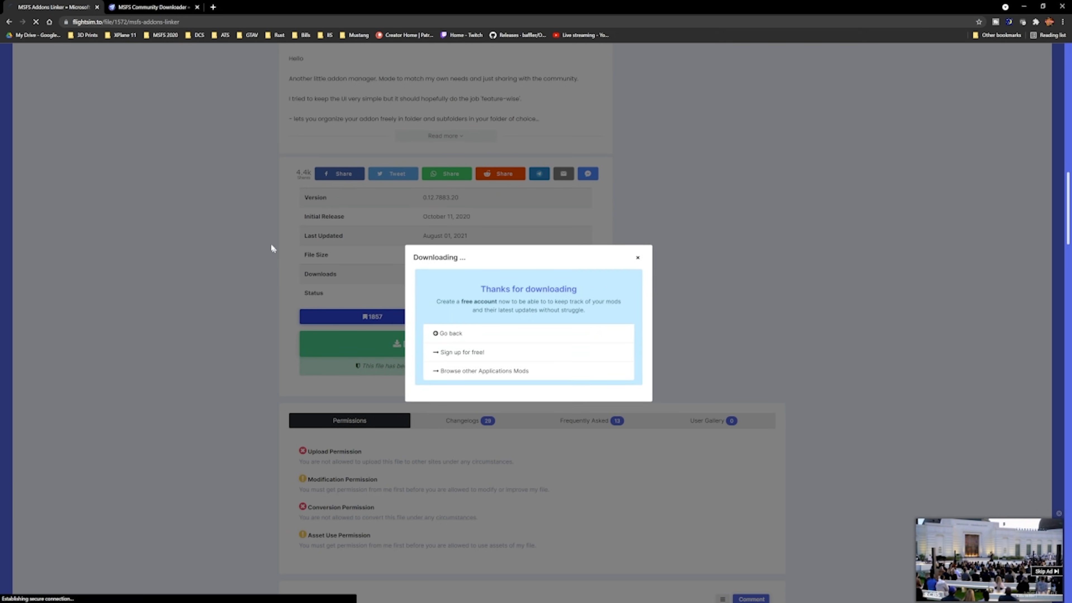
pyautogui.hotkey('ctrl', 'Tab')
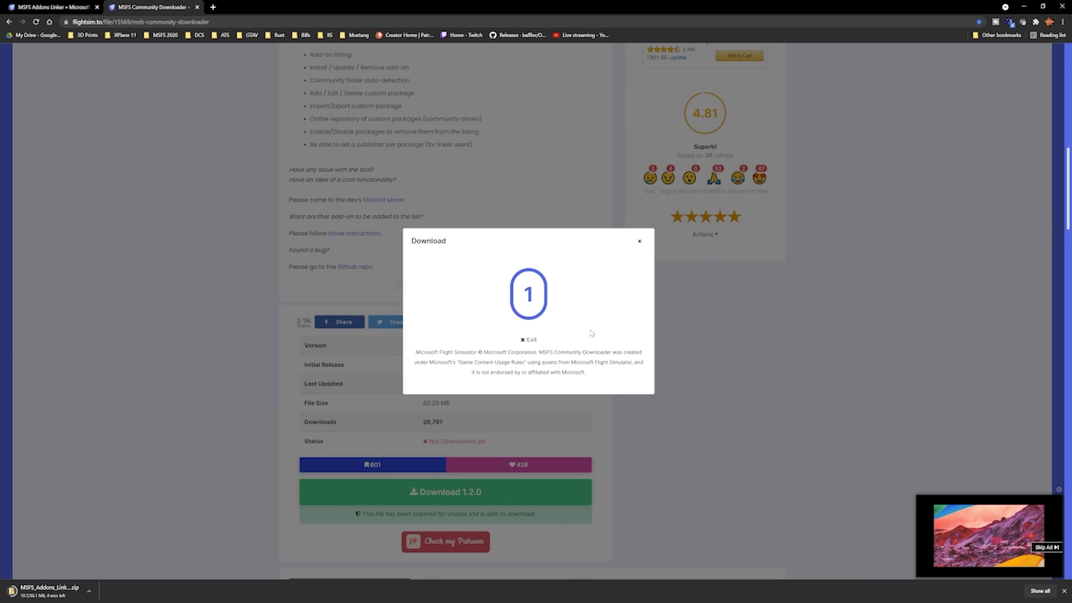
pyautogui.click(527, 301)
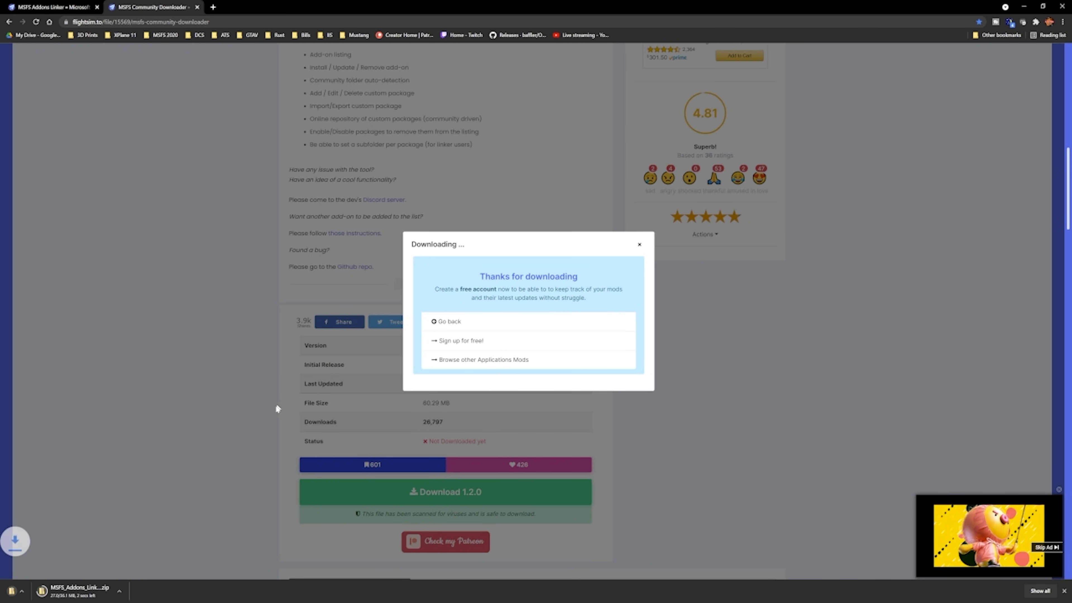
# Download No Handle Bar 1.1 from its bookmarked Addon Tools page in a new tab and dismiss the download dialog
pyautogui.hotkey('ctrl', 't')
pyautogui.click(171, 37)
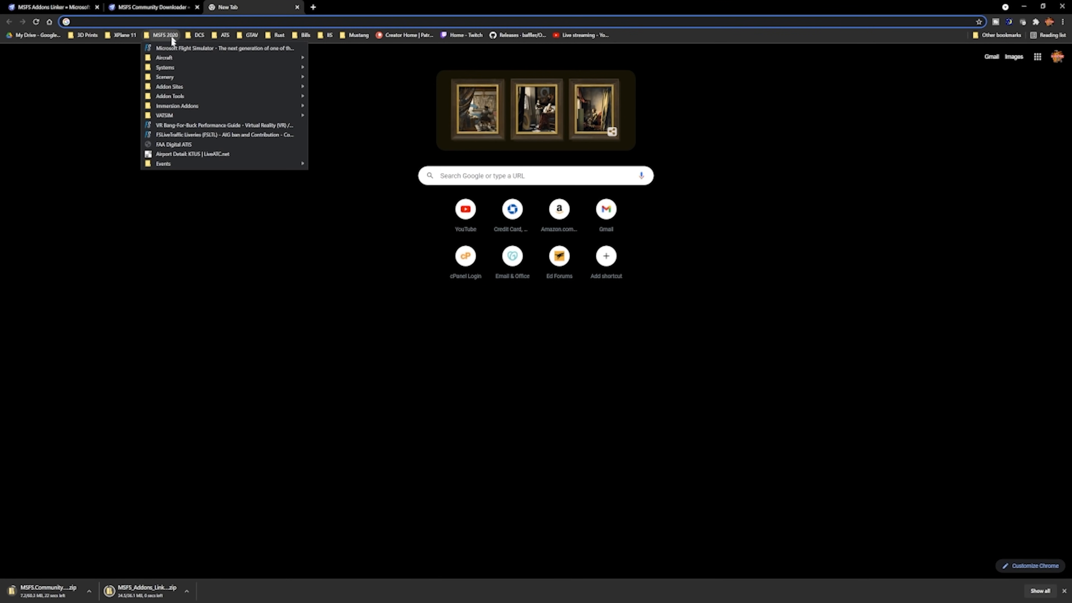
pyautogui.moveTo(210, 98)
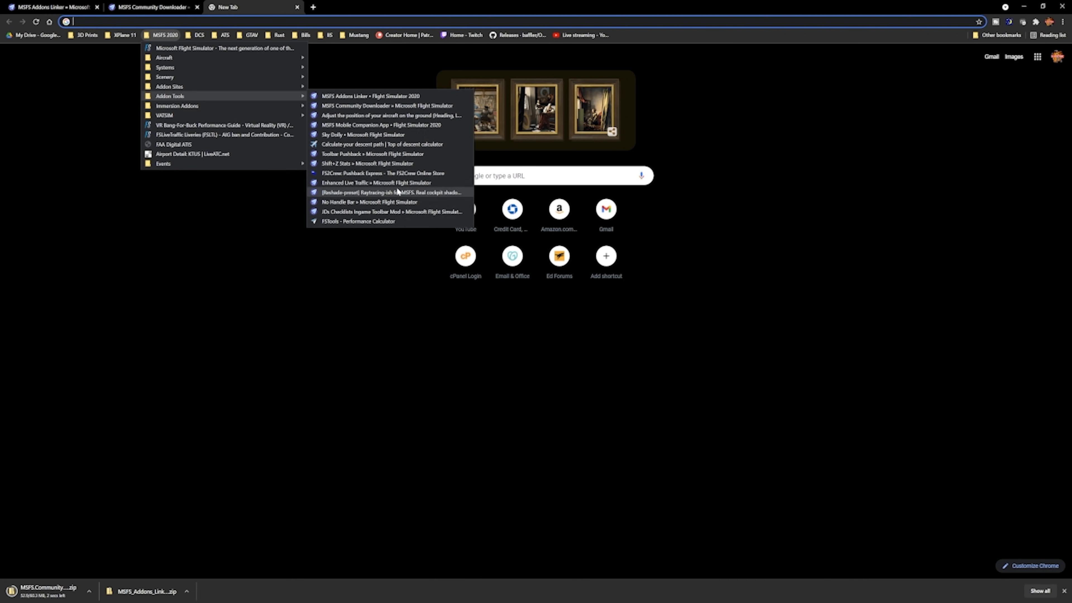
pyautogui.click(339, 202)
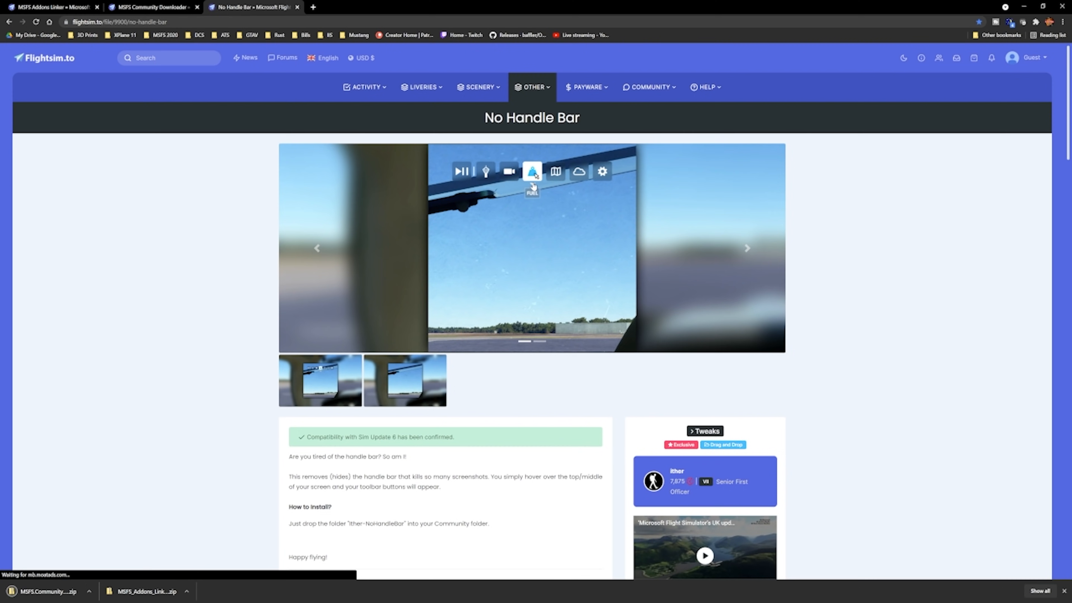
pyautogui.scroll(-6, 437, 422)
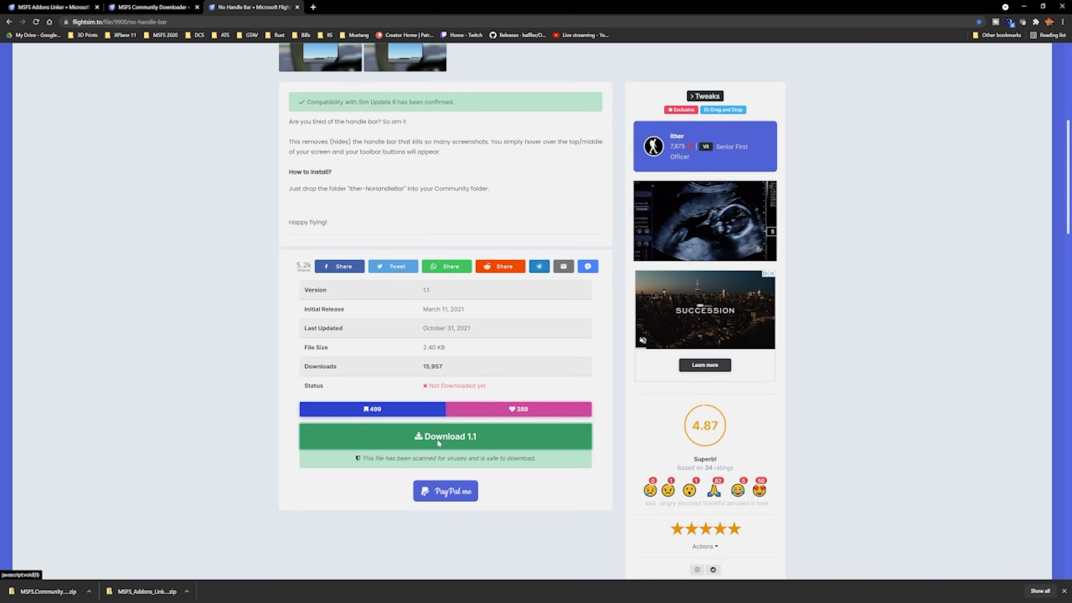
pyautogui.click(437, 439)
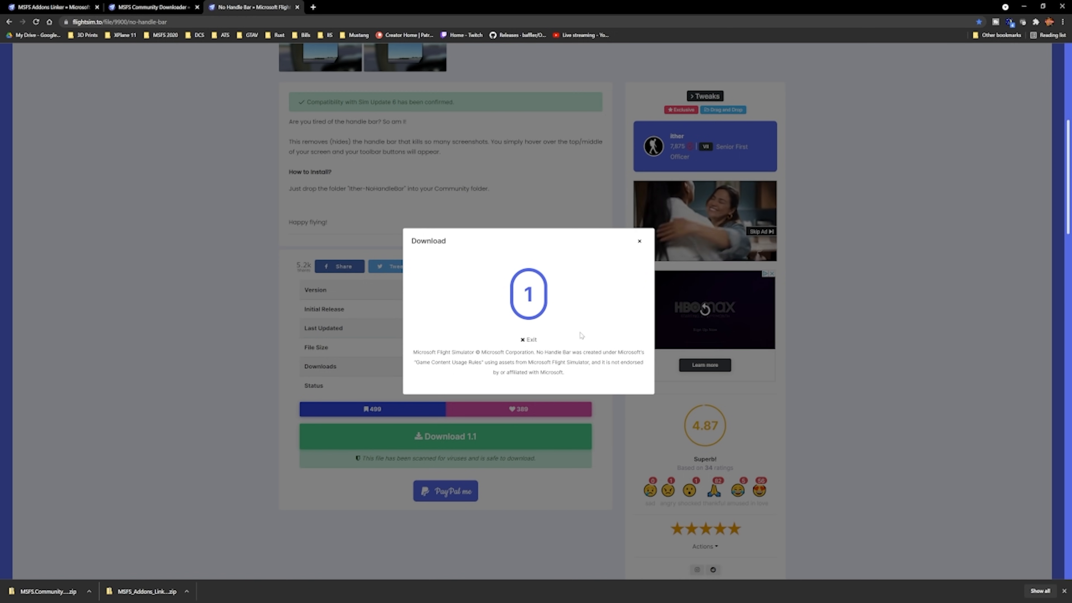
pyautogui.click(597, 297)
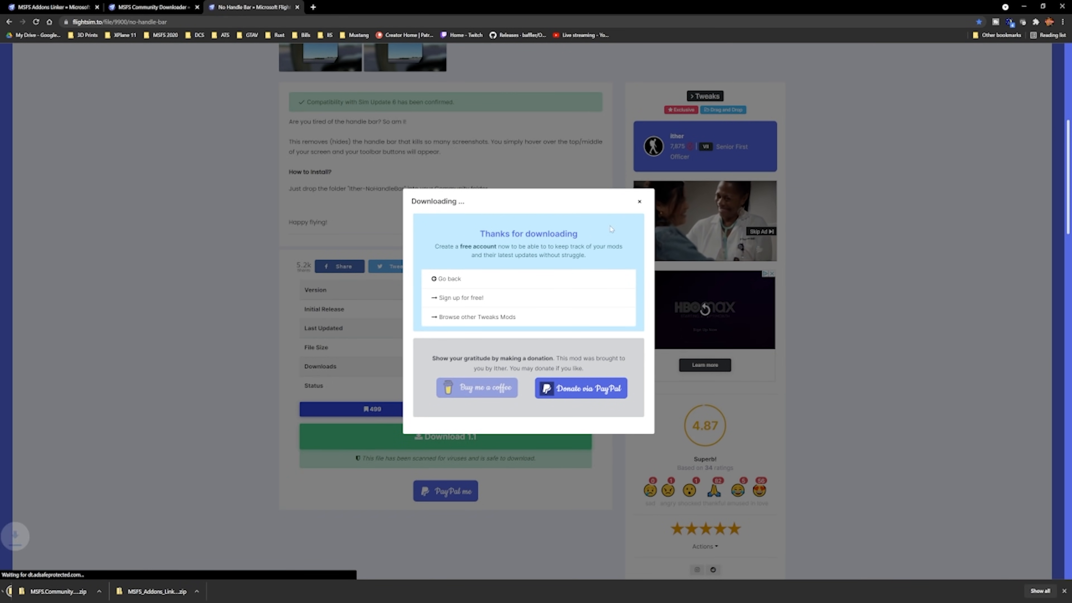
pyautogui.click(639, 201)
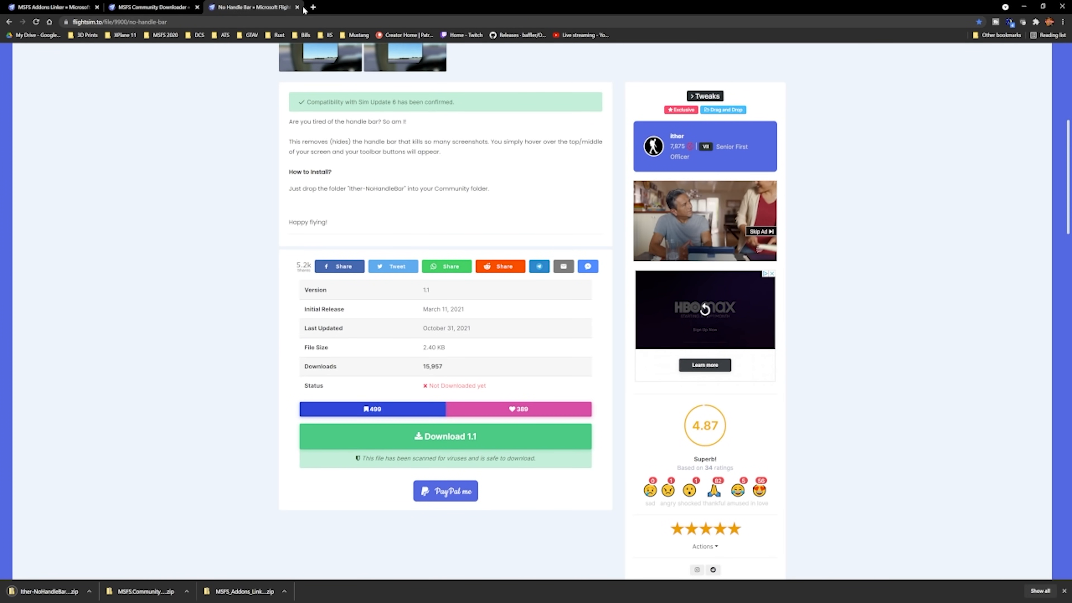
# In a new tab, open the bookmarked Shift+Z Stats page from Addon Tools and start downloading the 1.1.3 main file
pyautogui.click(312, 7)
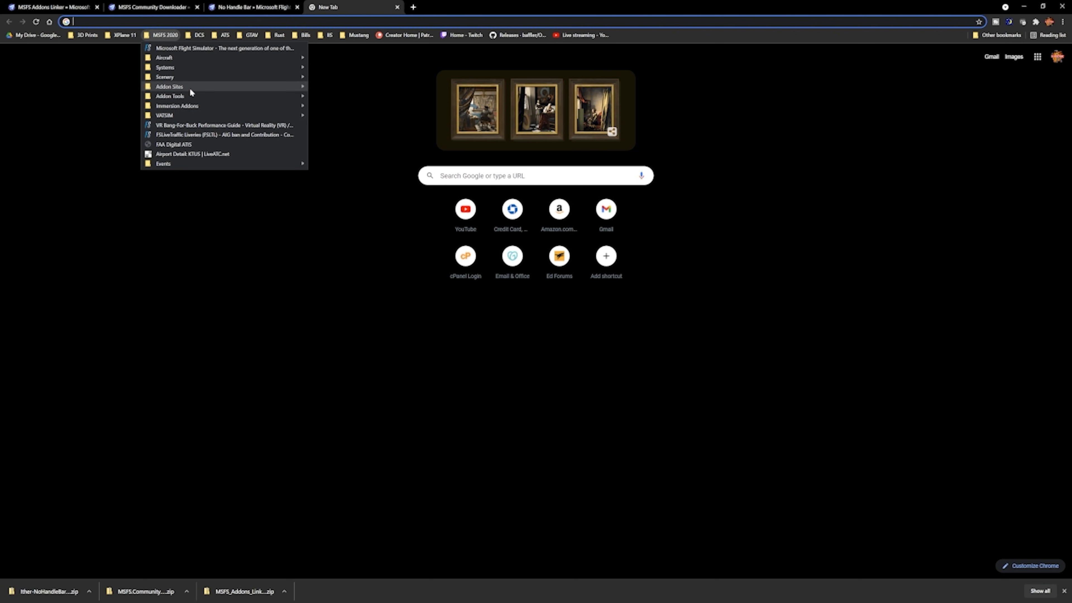
pyautogui.moveTo(189, 96)
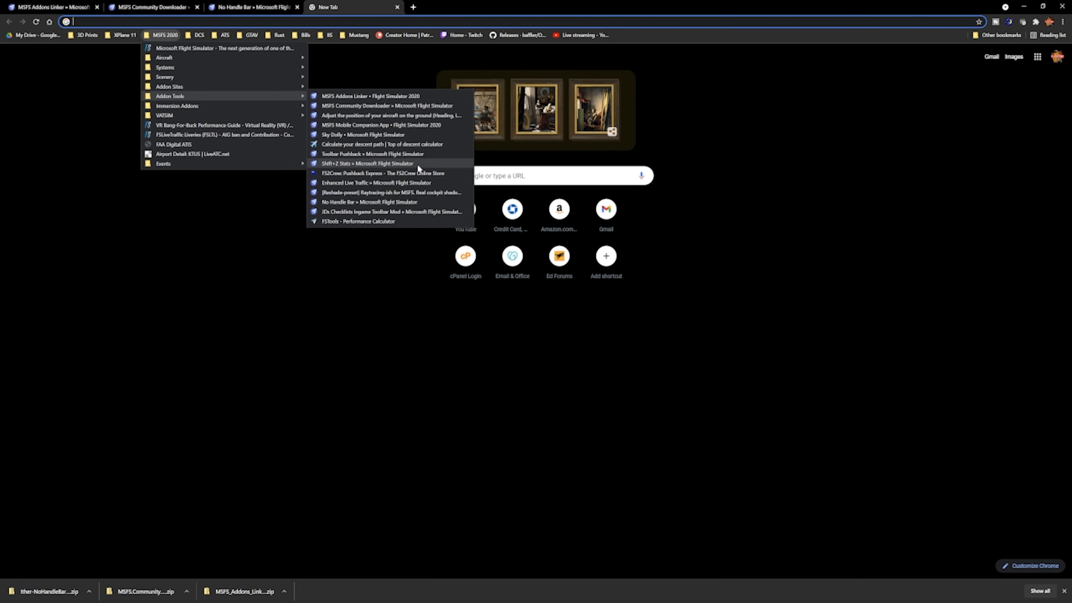
pyautogui.click(356, 164)
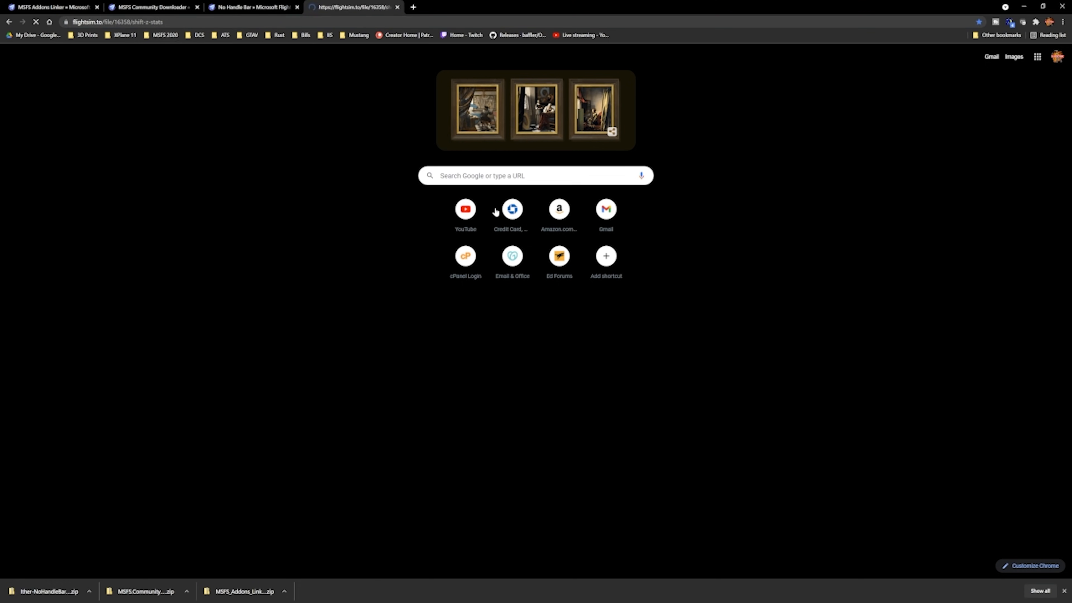
pyautogui.scroll(-5, 521, 308)
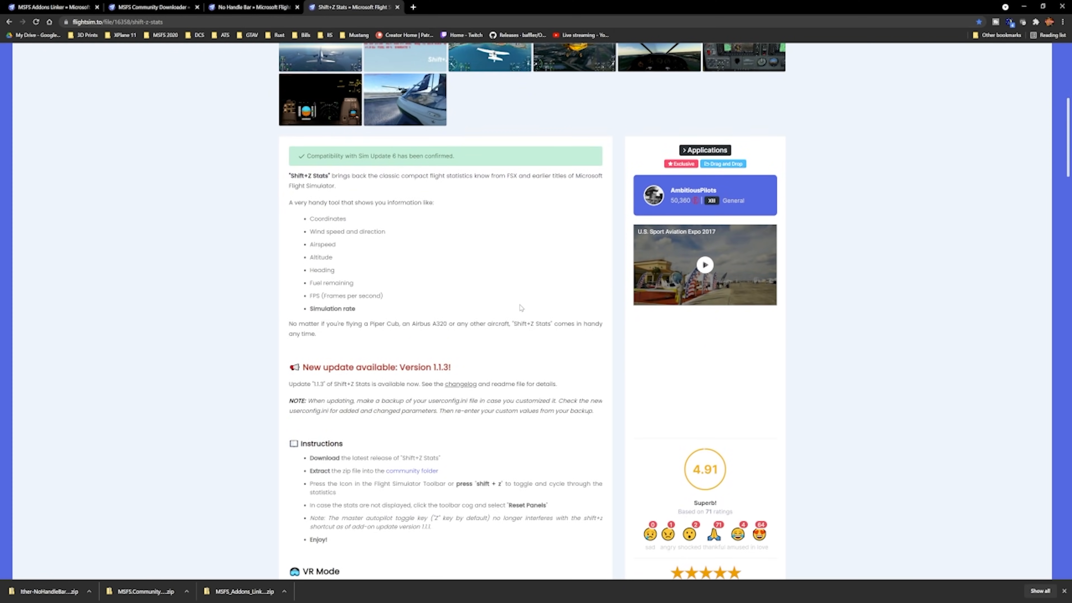
pyautogui.scroll(-10, 521, 307)
pyautogui.click(448, 496)
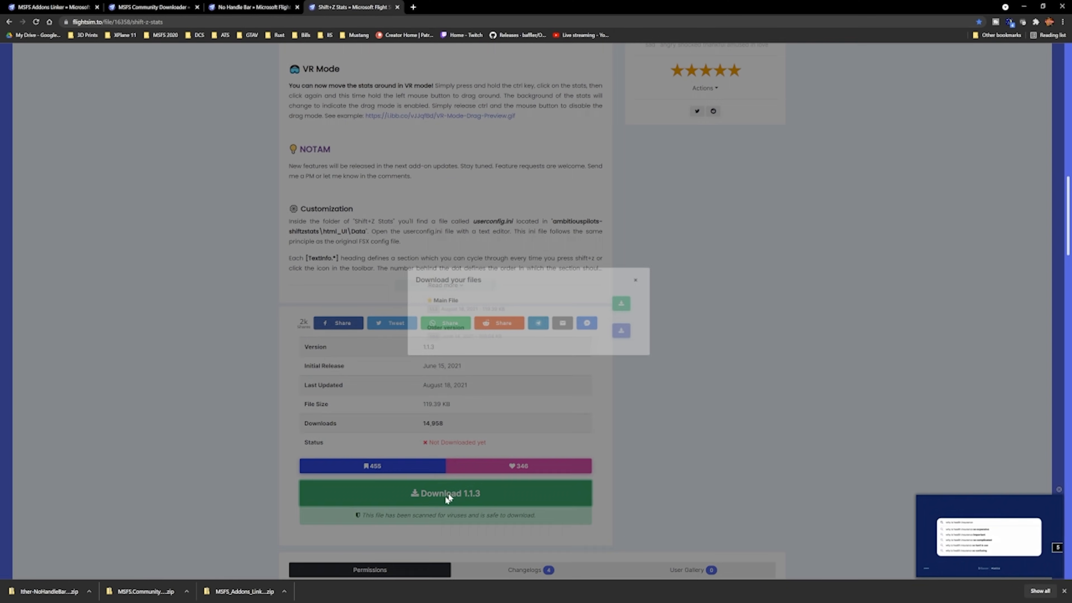
pyautogui.click(620, 304)
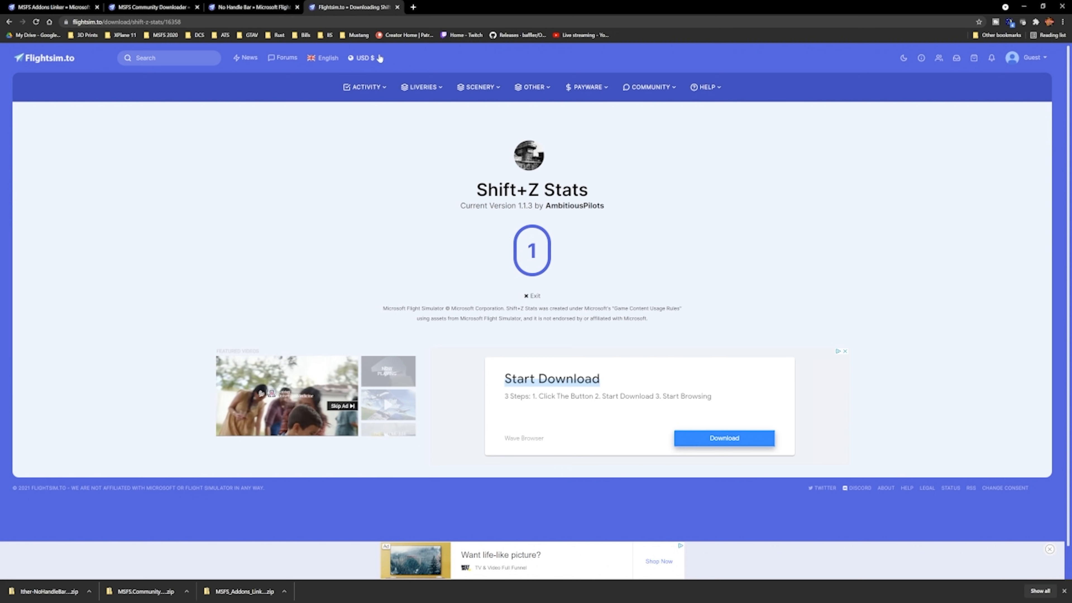
# Close the Addons Linker, Community Downloader and No Handle Bar tabs, keeping only the Shift+Z Stats download tab open
pyautogui.click(253, 7)
pyautogui.click(153, 7)
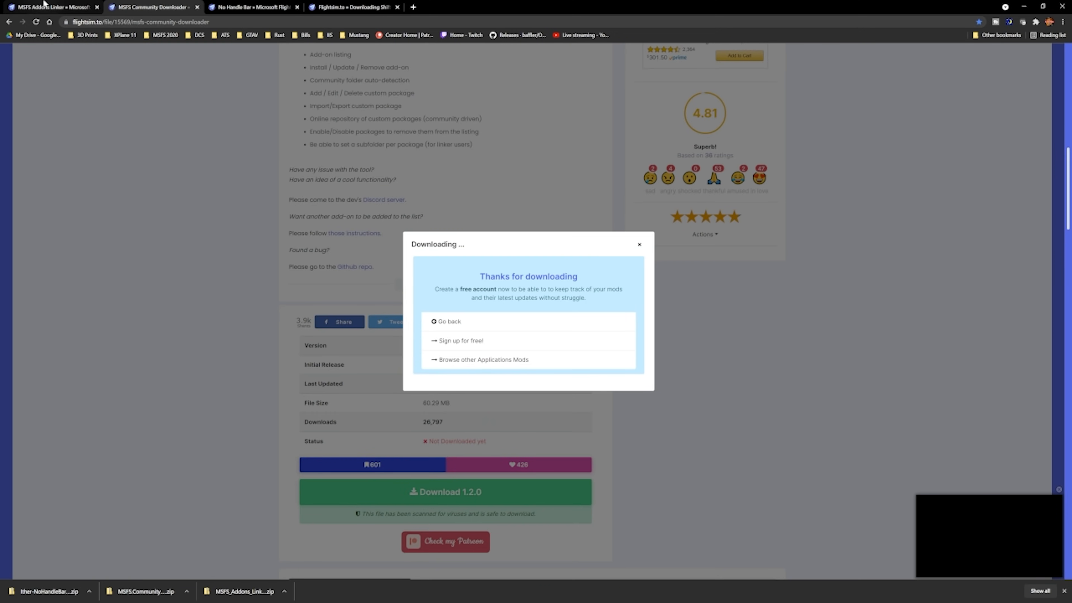
pyautogui.click(96, 7)
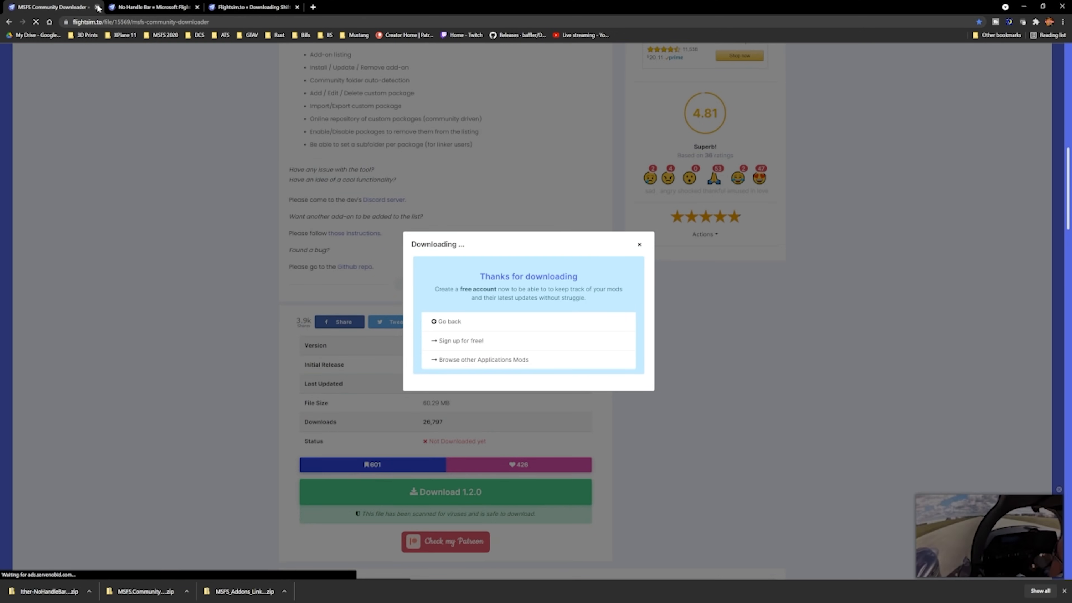
pyautogui.click(97, 6)
pyautogui.click(98, 7)
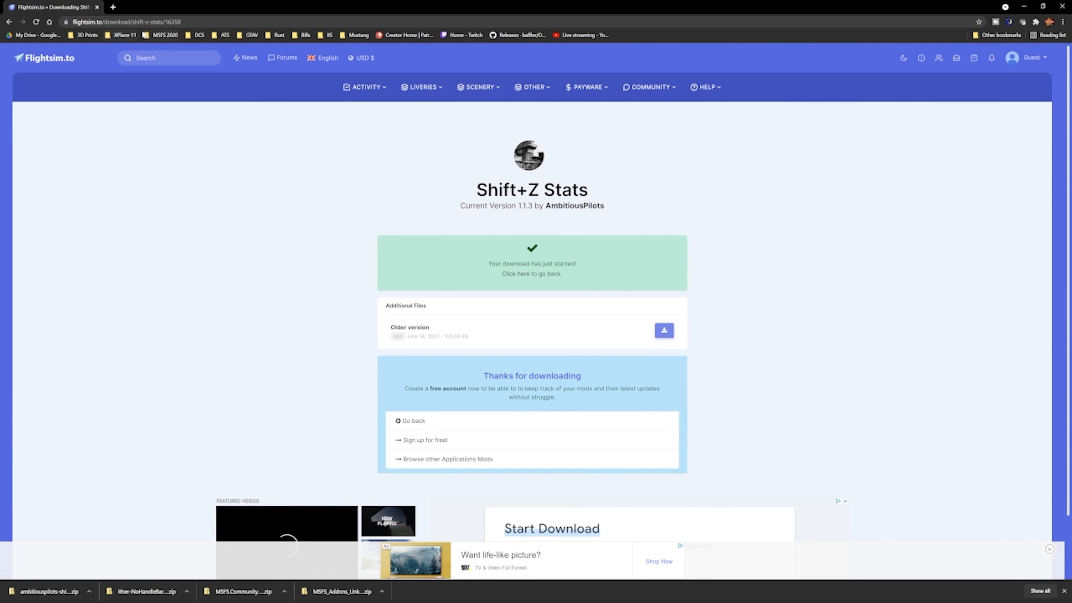
# Download Toolbar Pushback 1.3.1 from its page bookmarked under MSFS 2020 Addon Tools
pyautogui.click(164, 35)
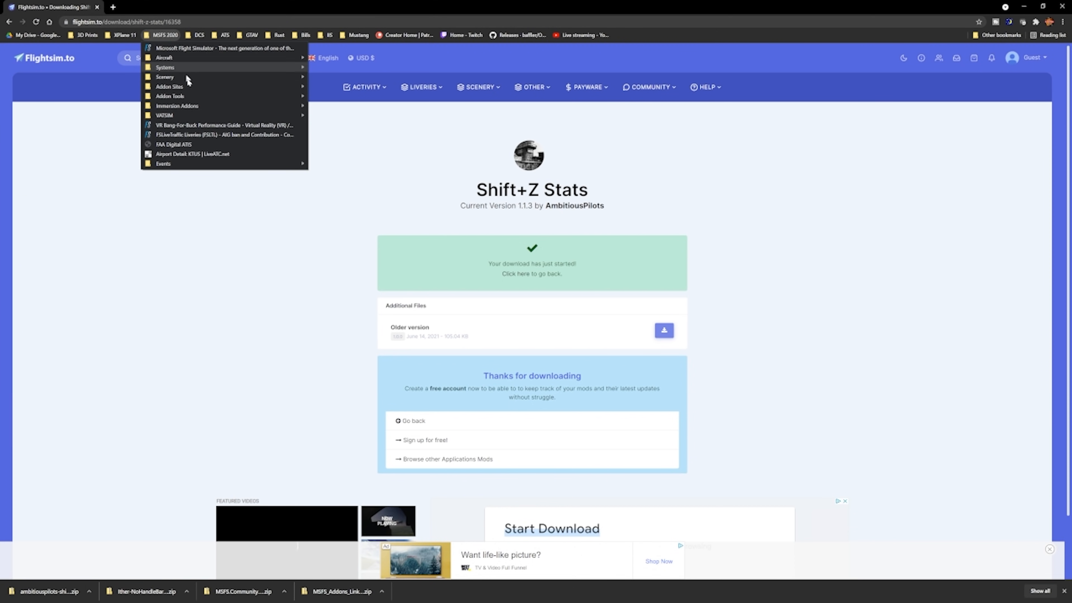
pyautogui.moveTo(226, 96)
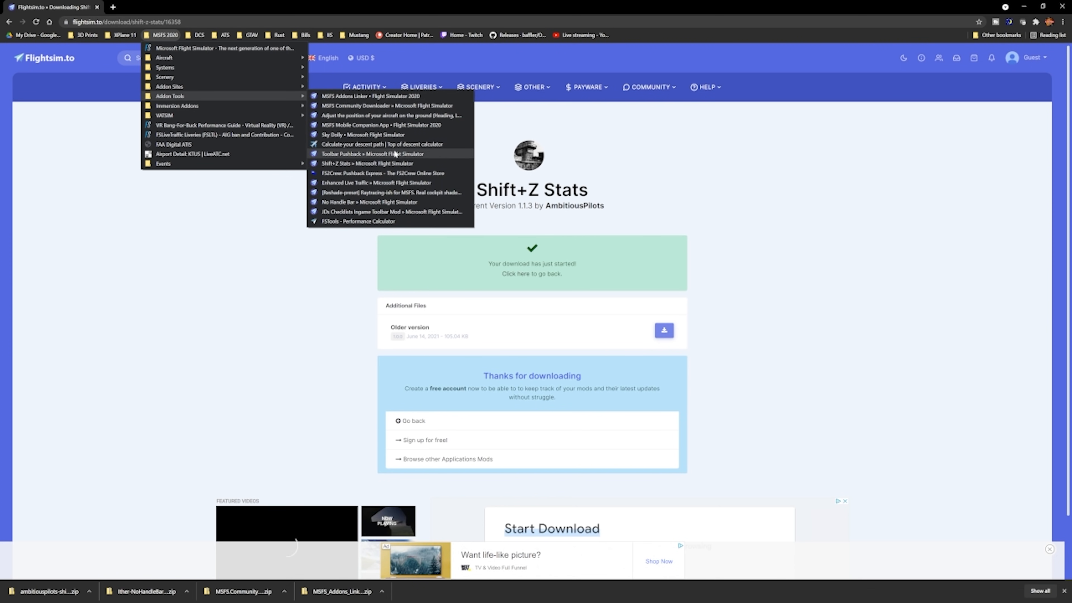
pyautogui.click(382, 154)
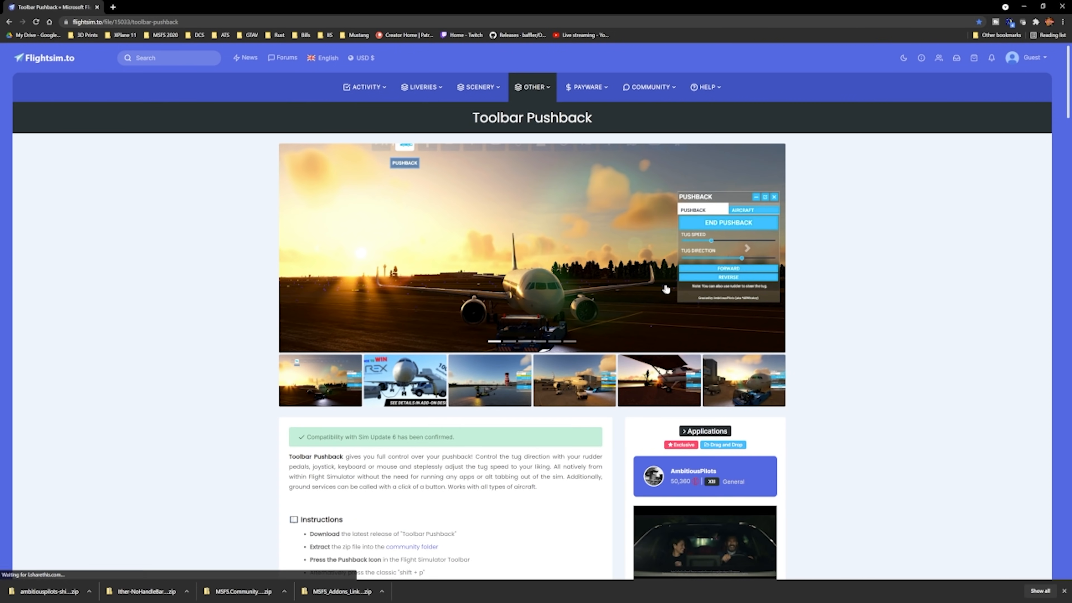
pyautogui.scroll(-5, 524, 294)
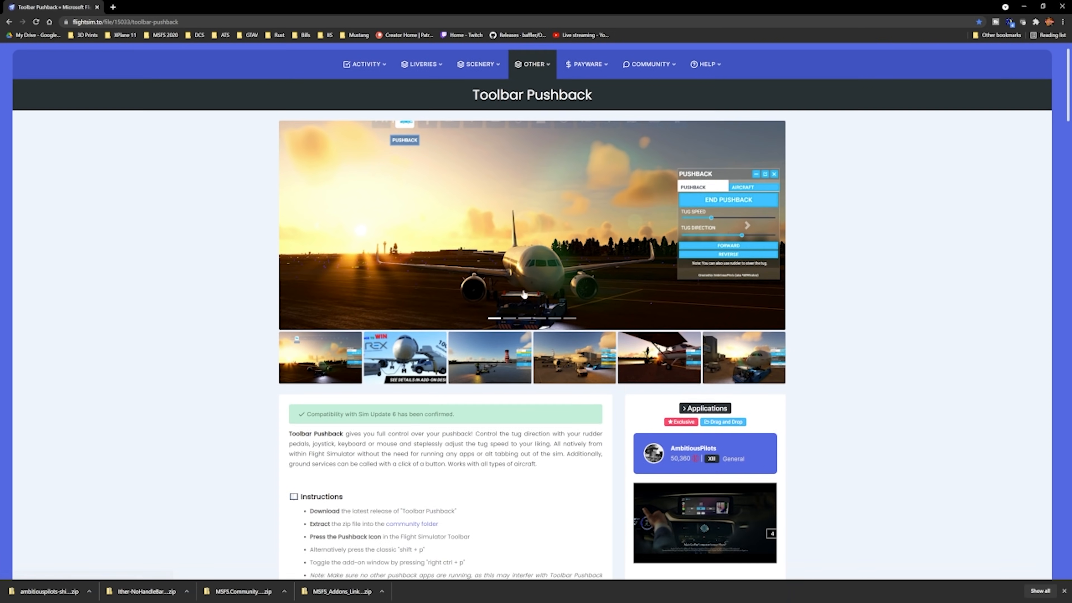
pyautogui.scroll(-14, 525, 293)
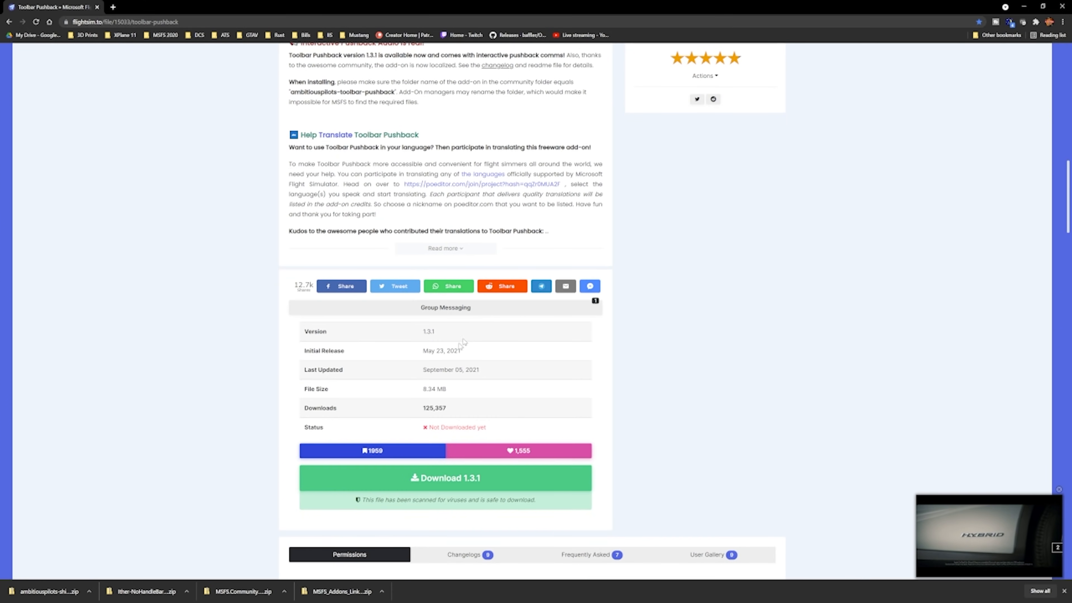
pyautogui.click(430, 484)
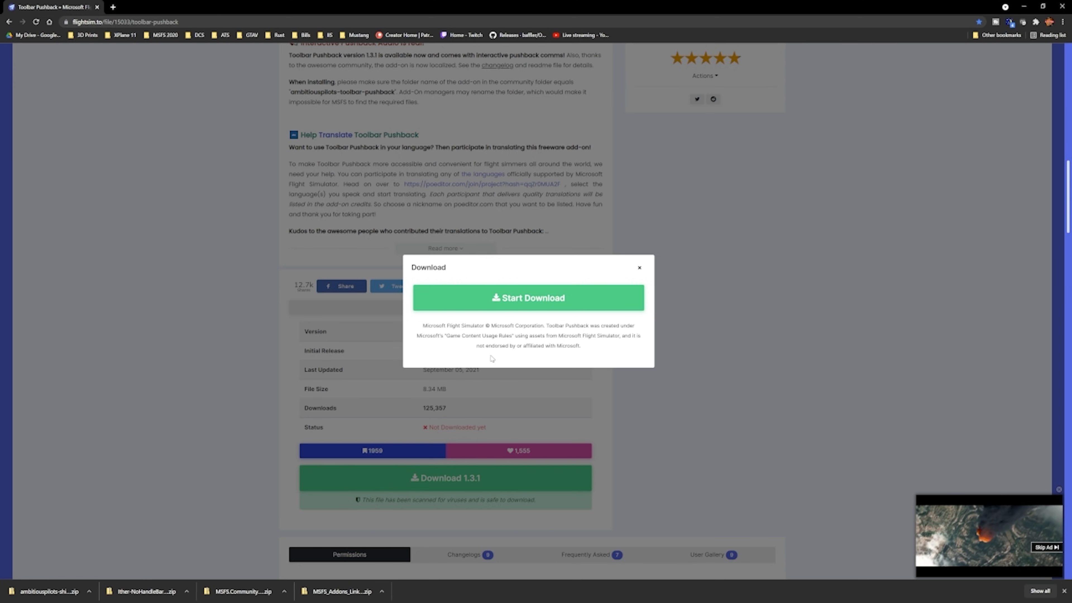
pyautogui.click(490, 299)
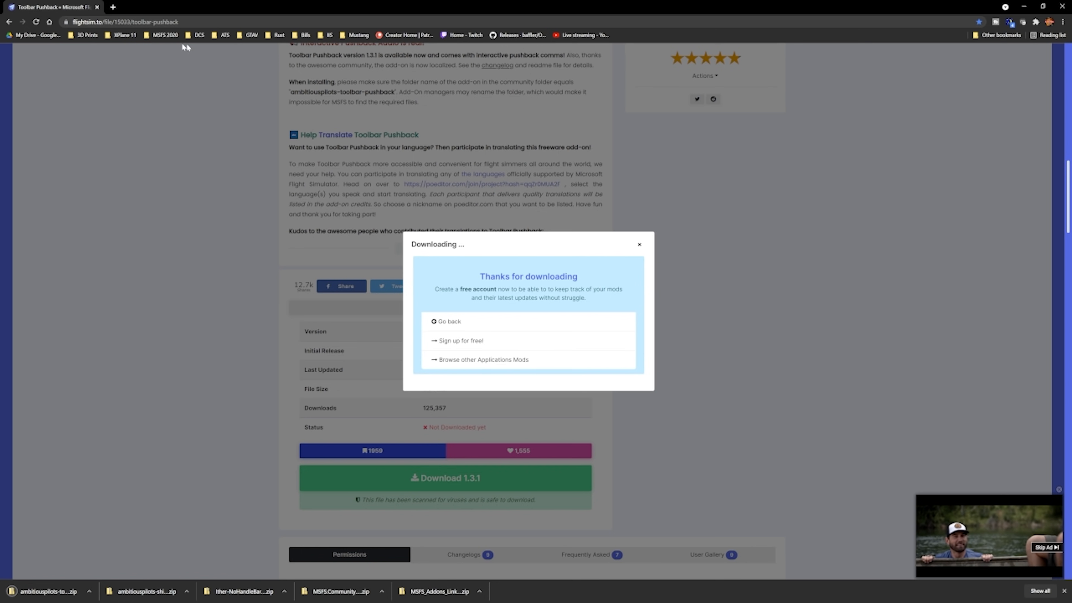
# Open the Sky Dolly page bookmarked under Addon Tools and try to download version 0.8.5 as a guest
pyautogui.click(162, 36)
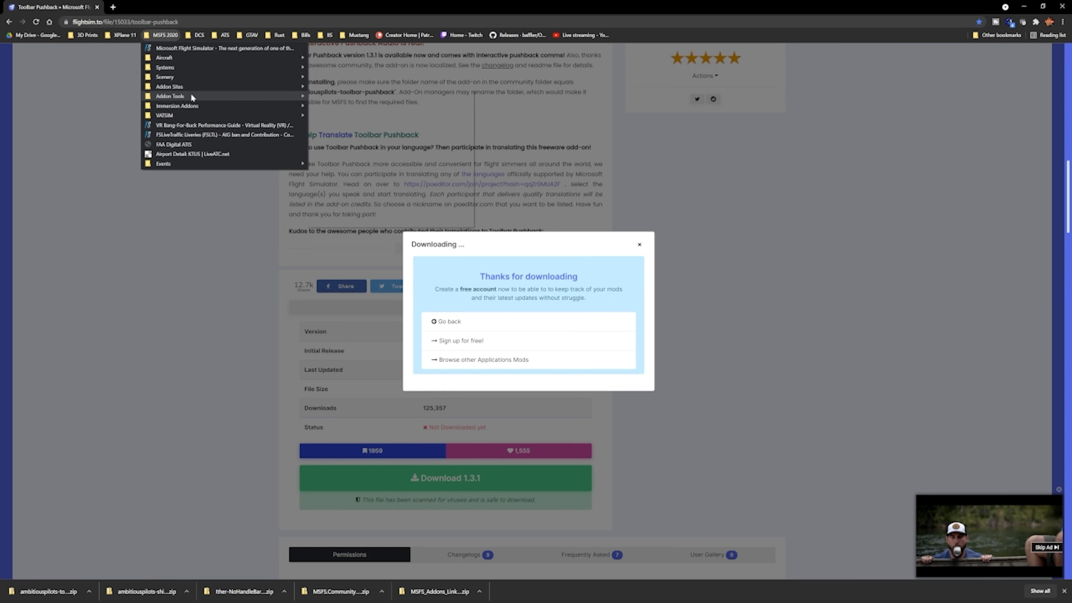
pyautogui.moveTo(191, 96)
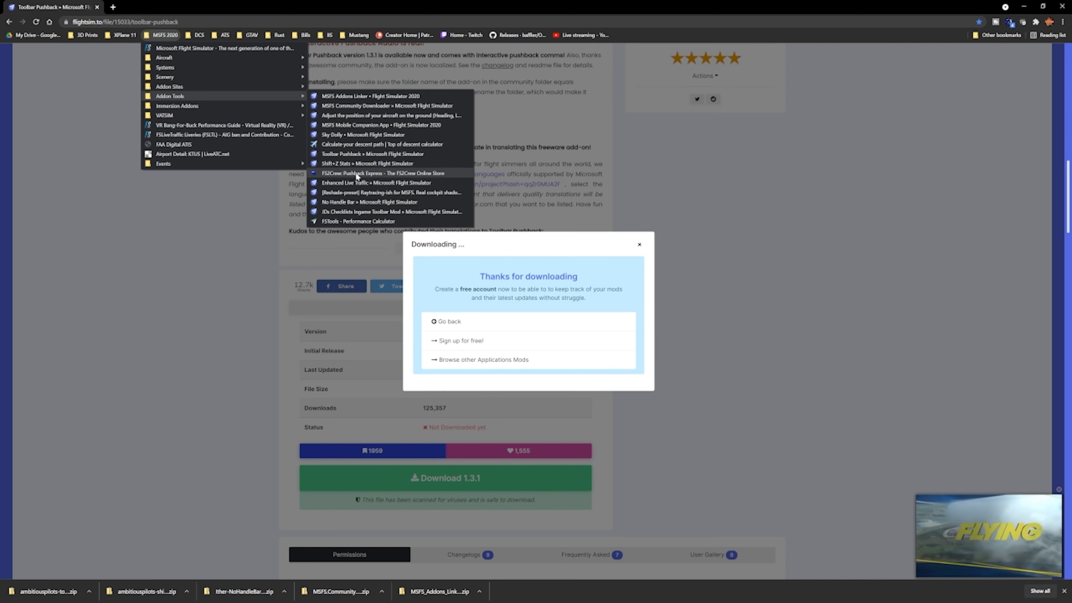
pyautogui.click(360, 137)
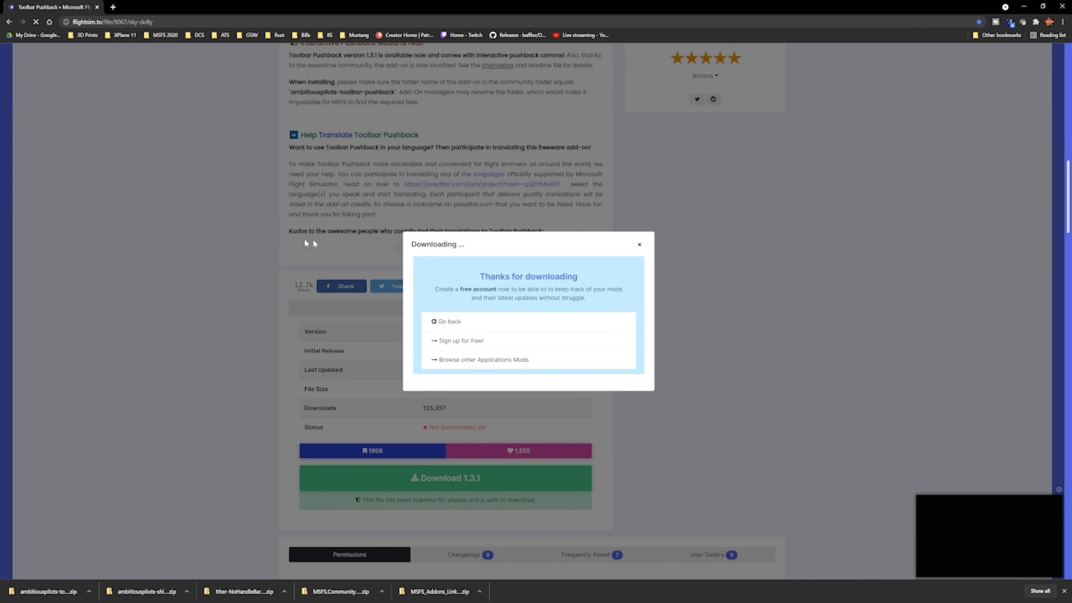
pyautogui.scroll(-1, 535, 277)
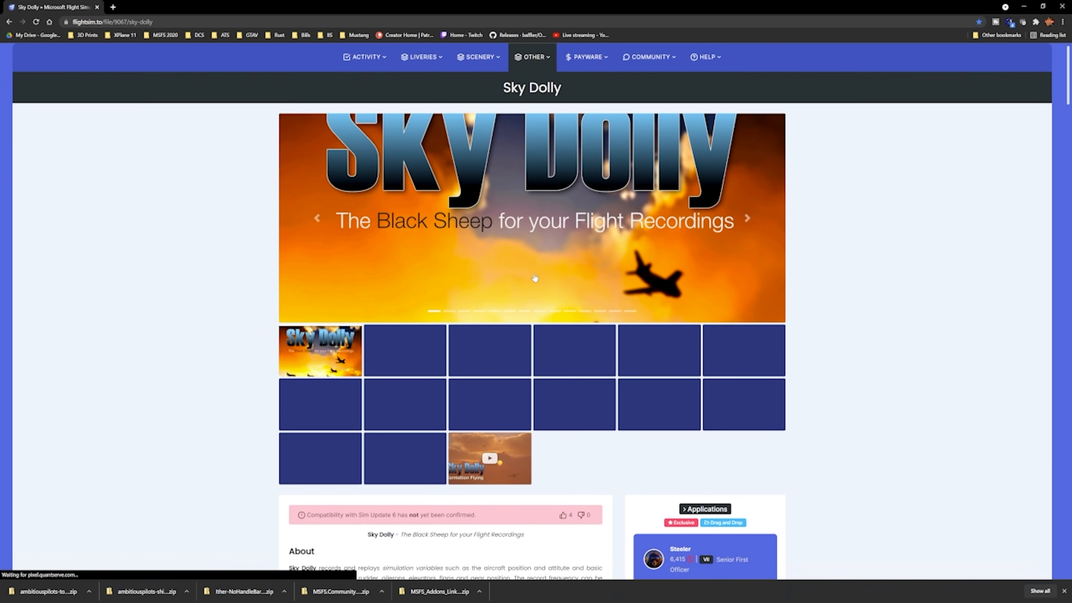
pyautogui.scroll(-5, 534, 278)
pyautogui.scroll(-11, 507, 470)
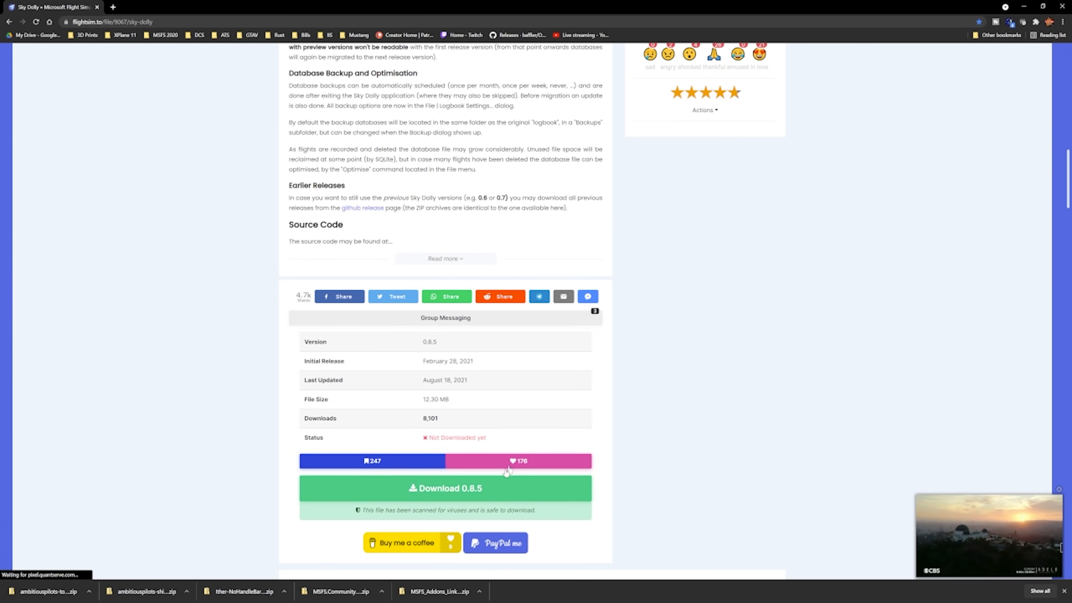
pyautogui.click(456, 490)
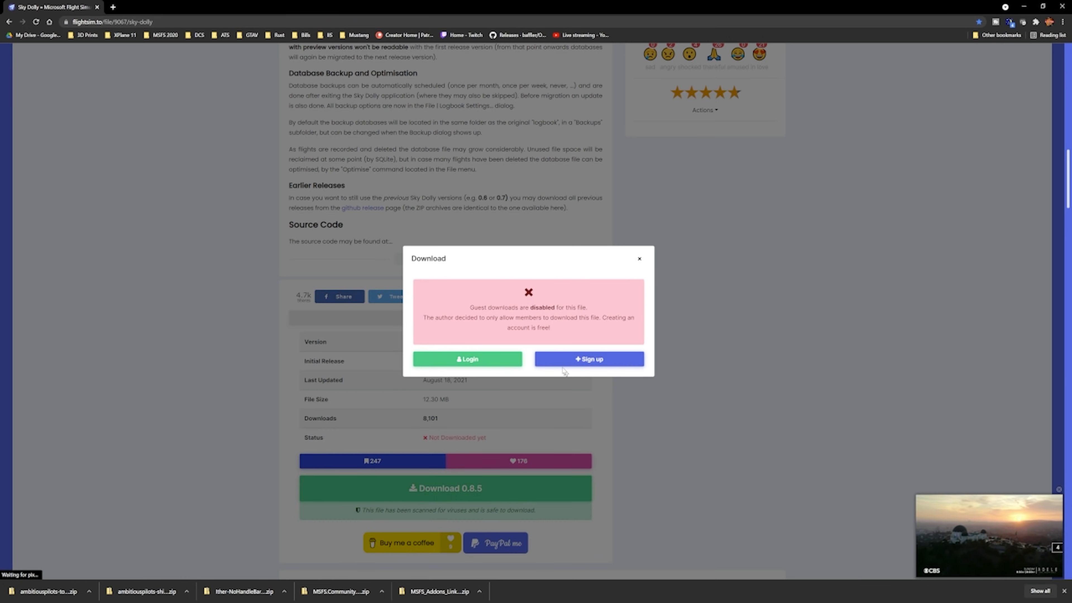
# Log in to Flightsim.to with the saved account credentials and dismiss the welcome message
pyautogui.click(471, 359)
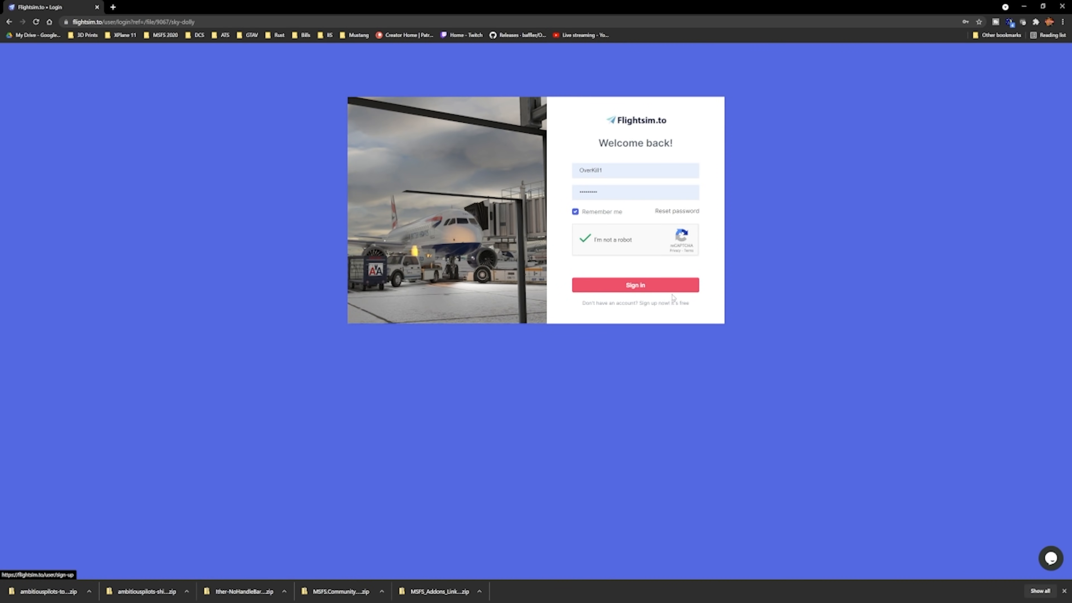
pyautogui.click(667, 288)
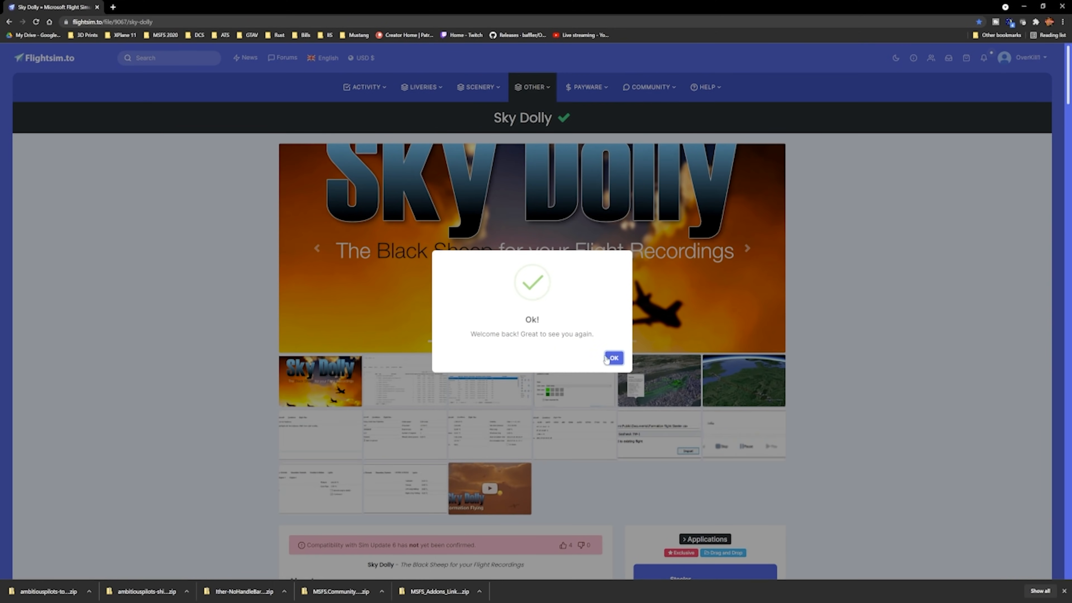
pyautogui.click(608, 359)
# Download Sky Dolly 0.8.5 as a signed-in member and dismiss the download dialog
pyautogui.scroll(-20, 506, 363)
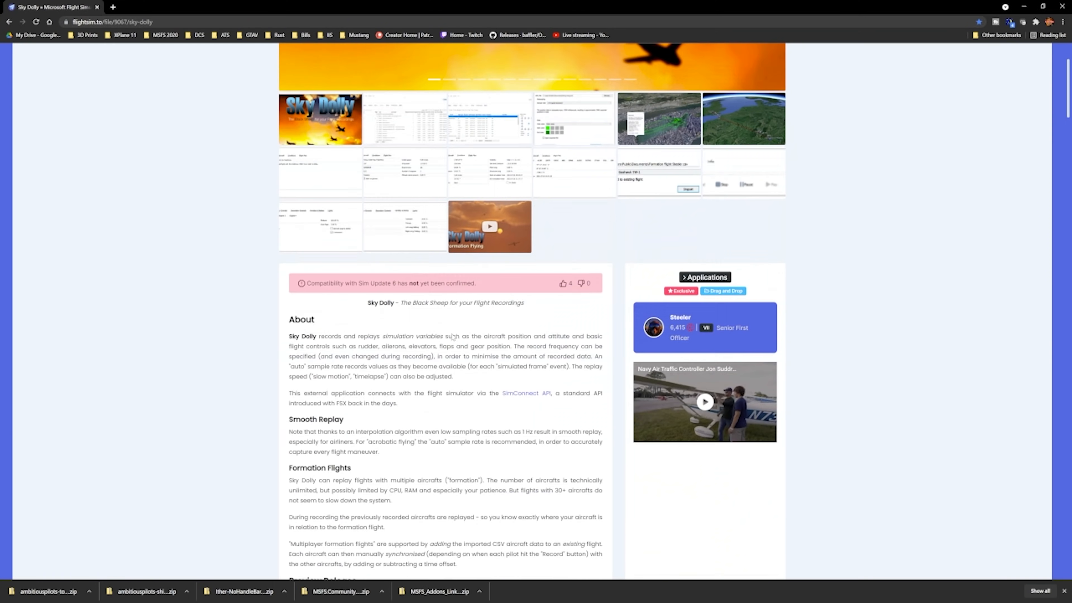
pyautogui.click(418, 369)
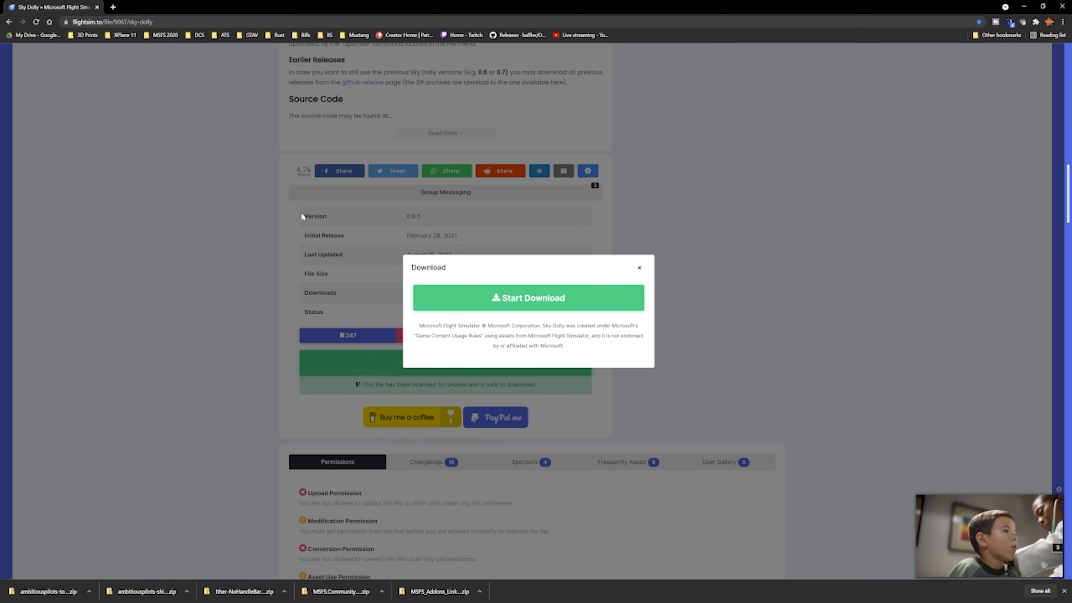
pyautogui.click(483, 296)
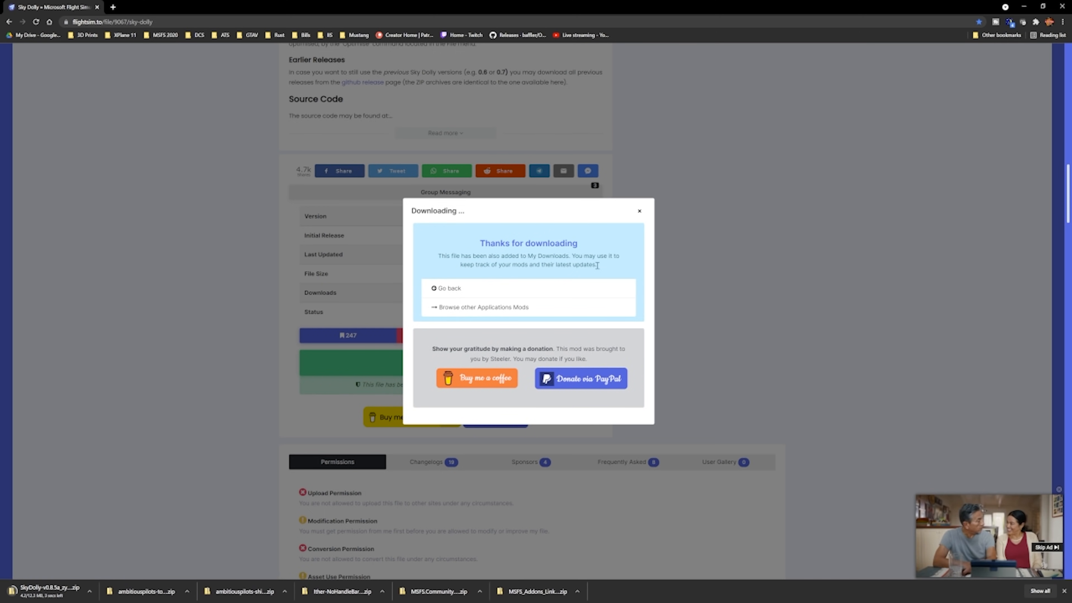
pyautogui.click(640, 212)
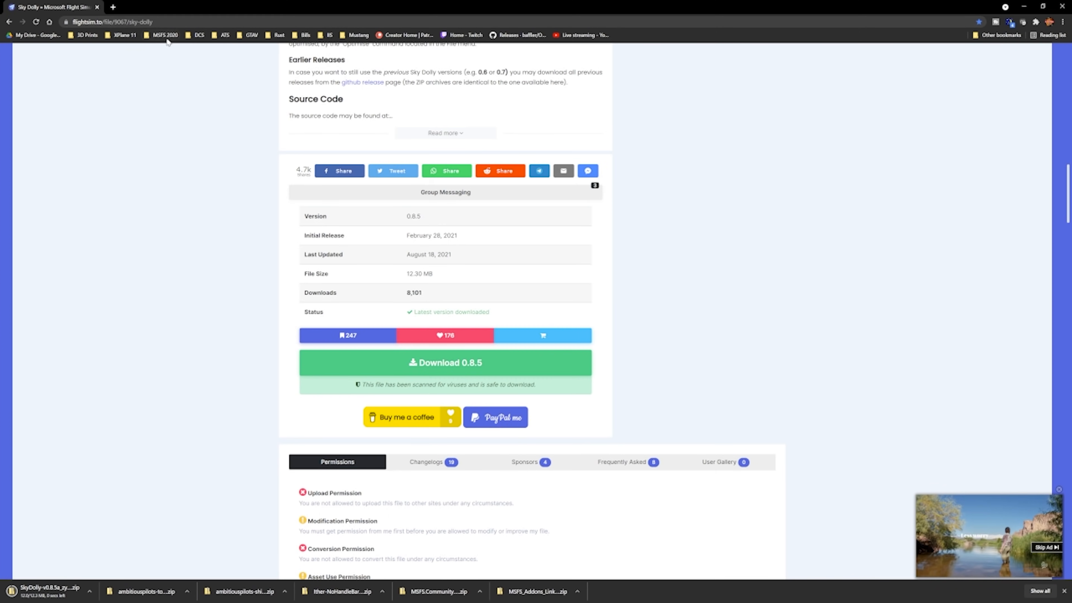
# Open the KTUS - Tucson International Airport page bookmarked under MSFS 2020 Scenery, Arizona
pyautogui.click(165, 35)
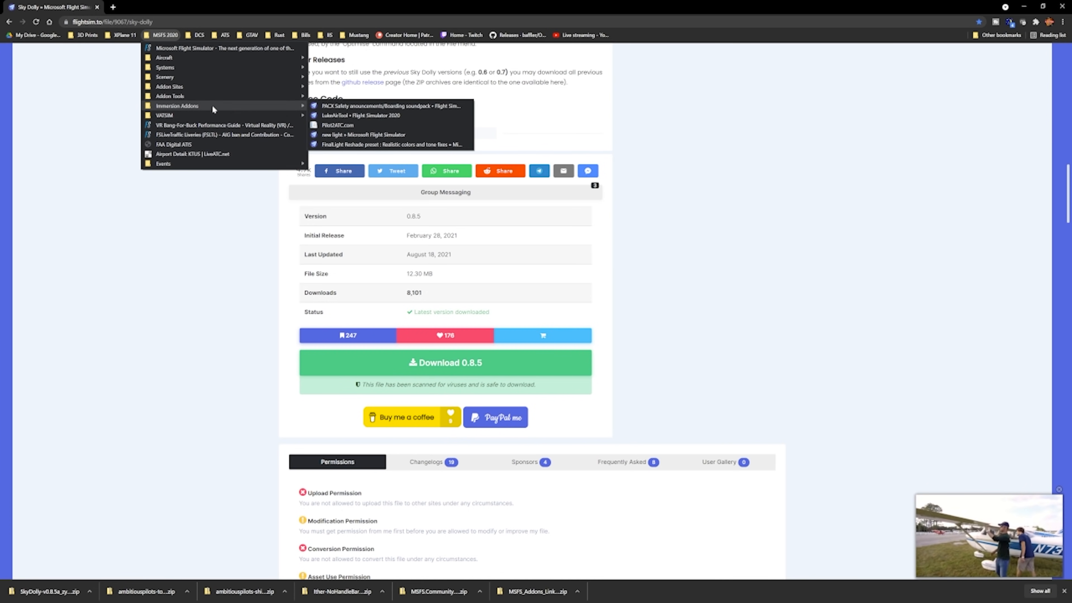
pyautogui.moveTo(187, 59)
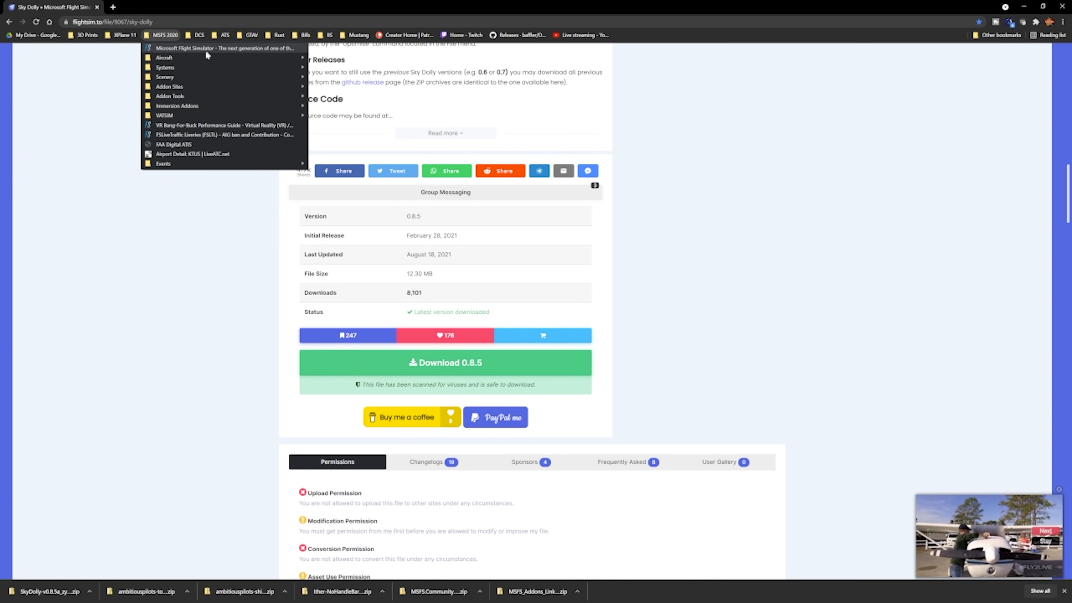
pyautogui.moveTo(362, 70)
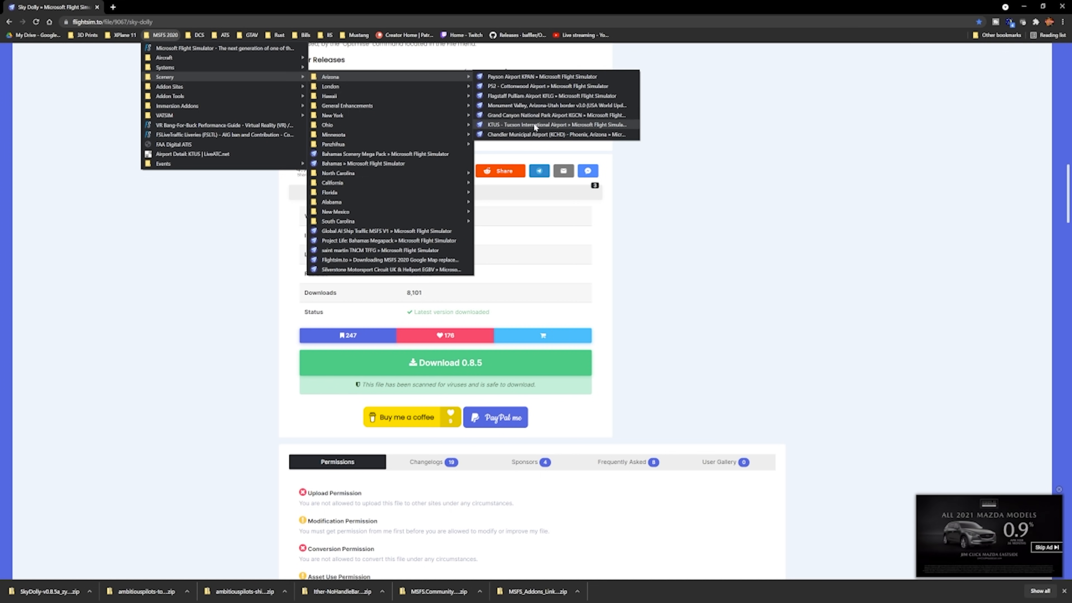
pyautogui.click(485, 125)
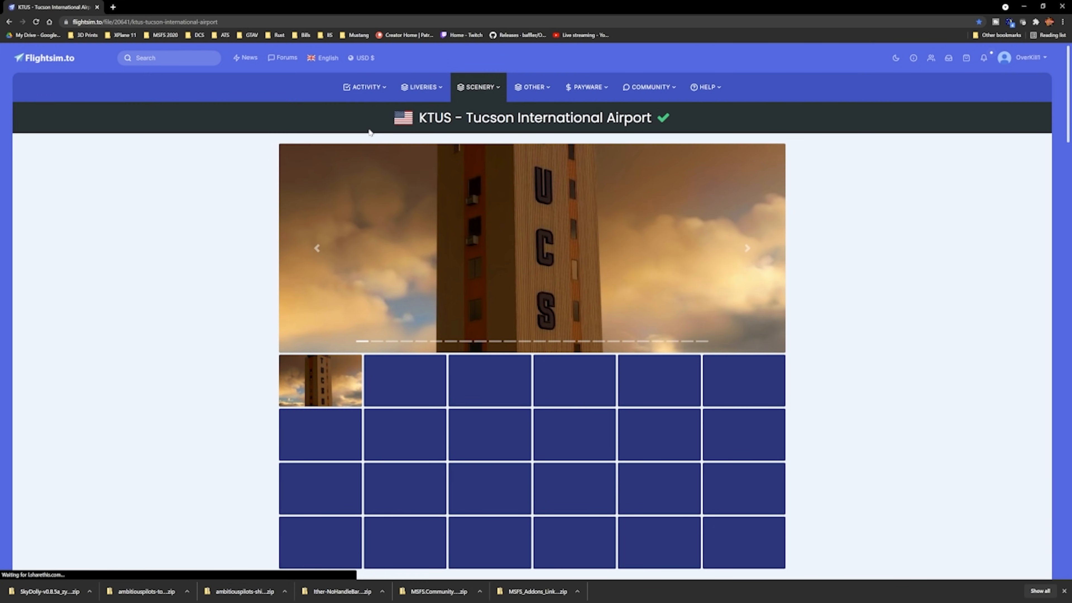
# Download version 1.0 of the Tucson International Airport scenery and dismiss the download dialog
pyautogui.scroll(-8, 482, 313)
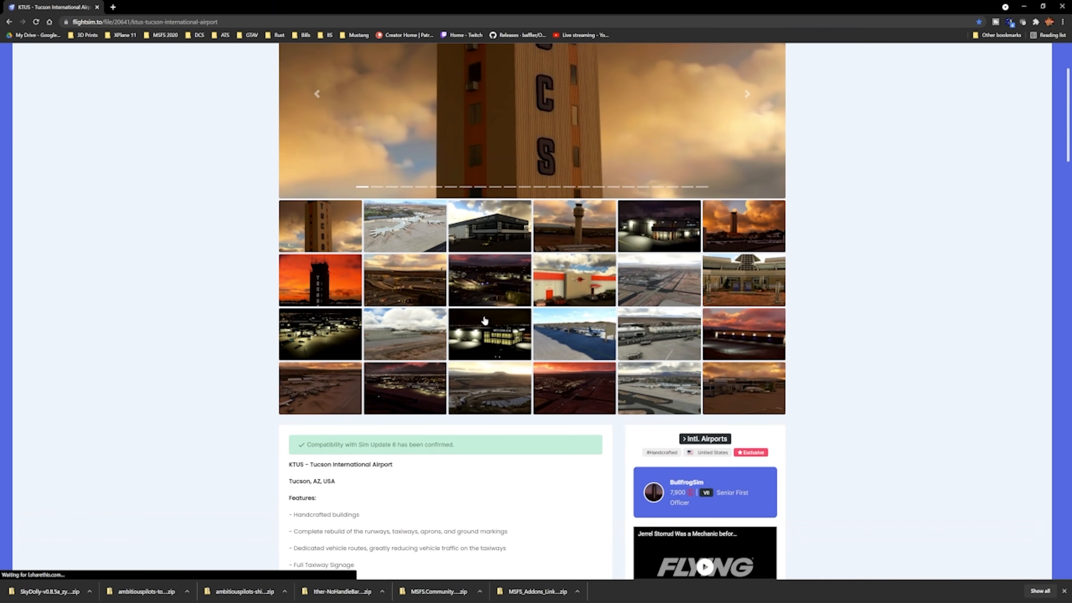
pyautogui.scroll(-8, 484, 319)
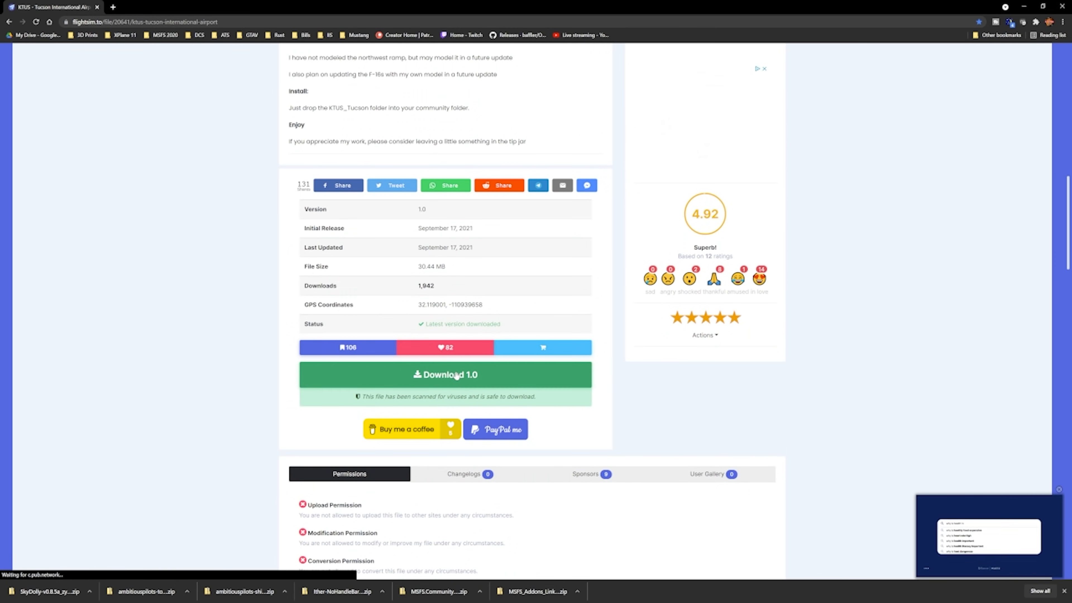
pyautogui.click(527, 376)
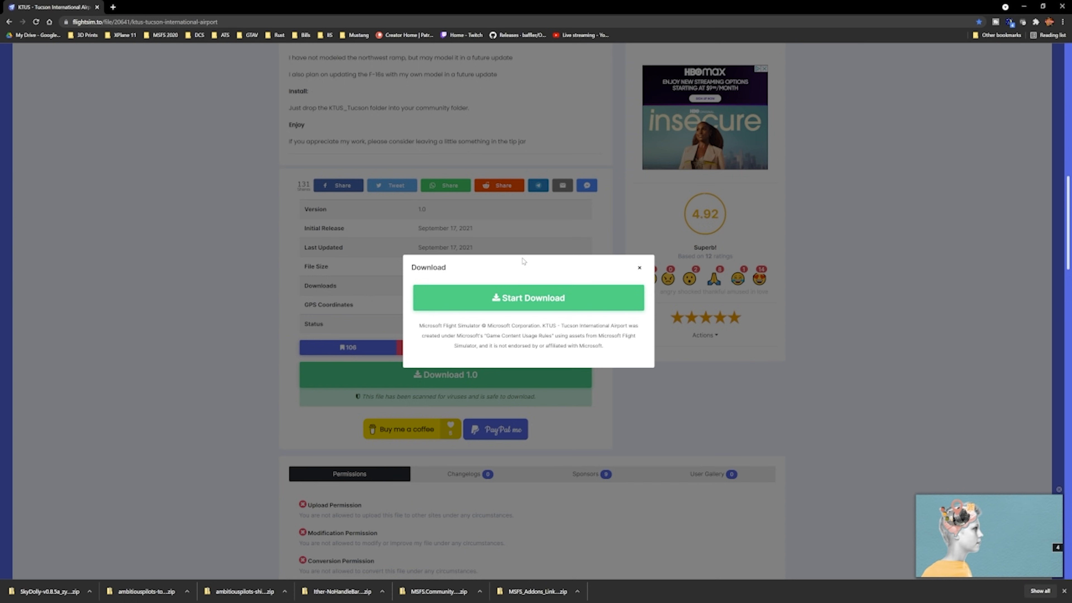
pyautogui.click(529, 297)
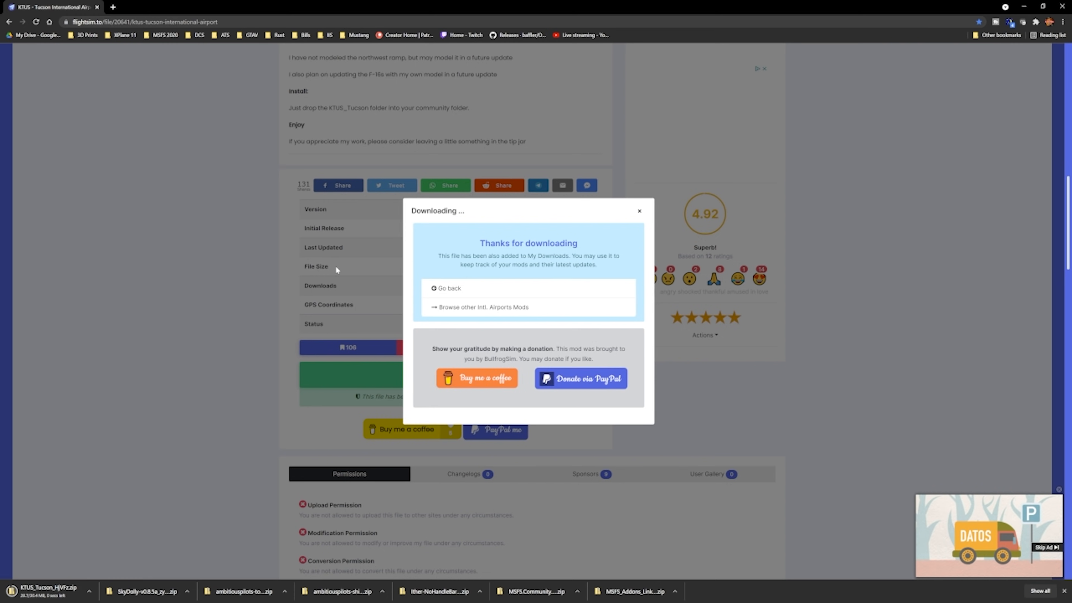
pyautogui.click(639, 211)
# Open the Chandler Municipal Airport (KCHD) page bookmarked among the Arizona scenery
pyautogui.click(162, 35)
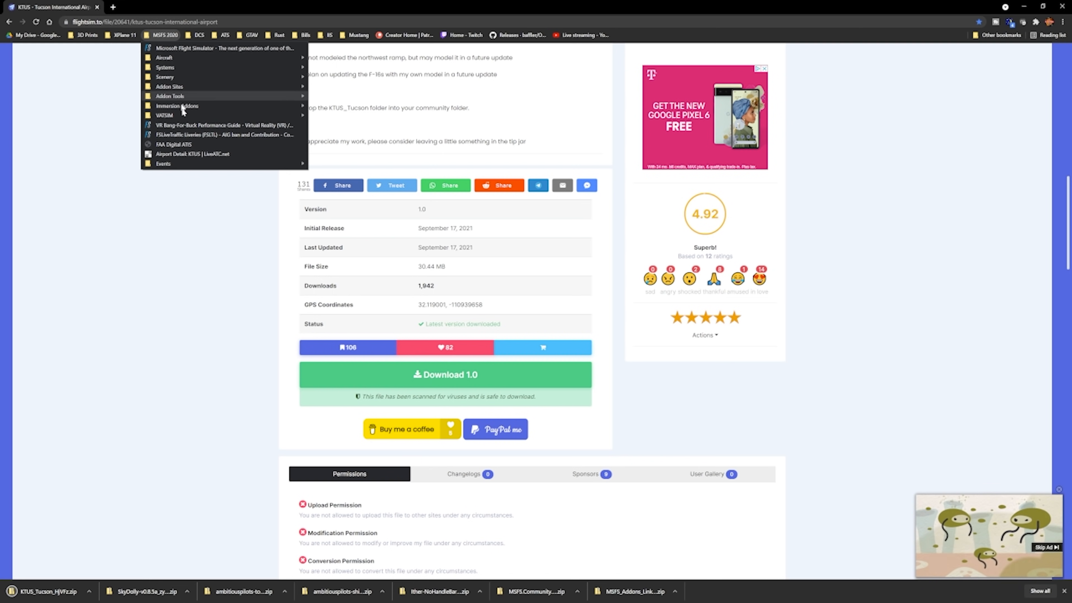
pyautogui.moveTo(187, 86)
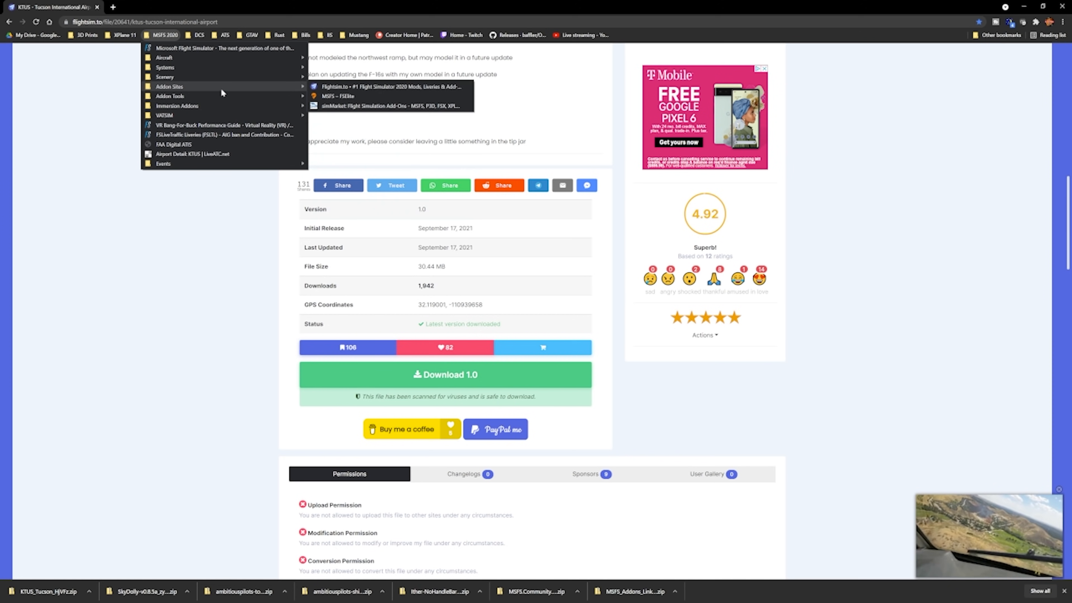
pyautogui.moveTo(239, 77)
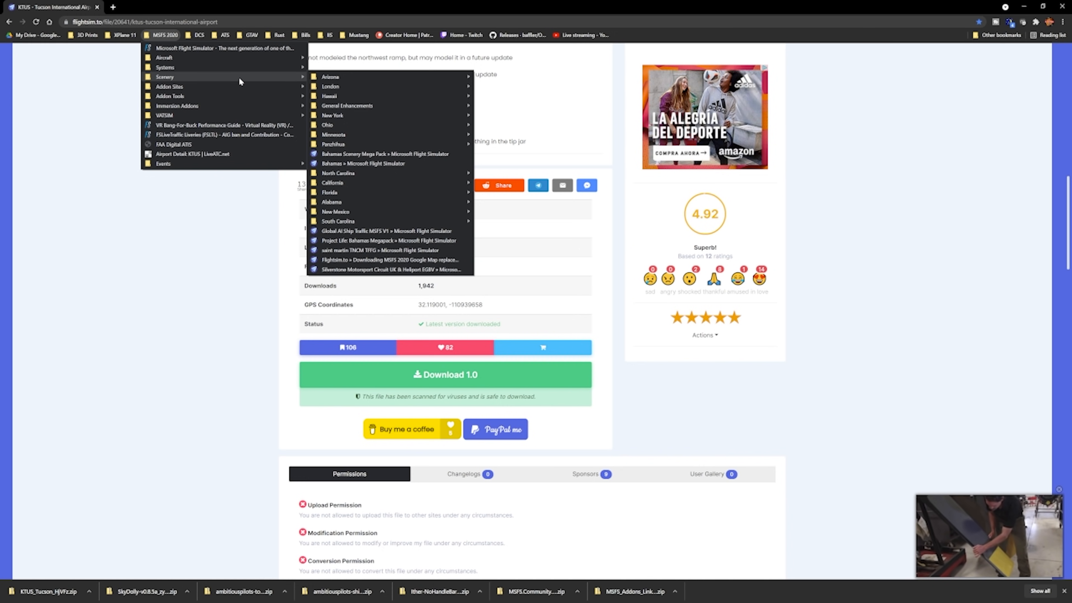
pyautogui.moveTo(368, 94)
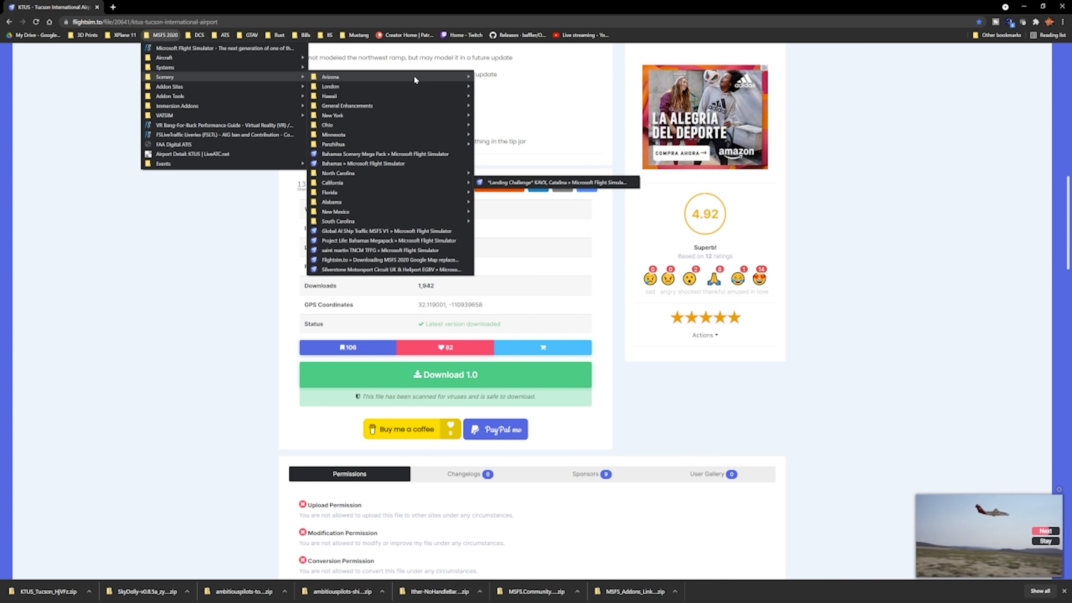
pyautogui.moveTo(414, 77)
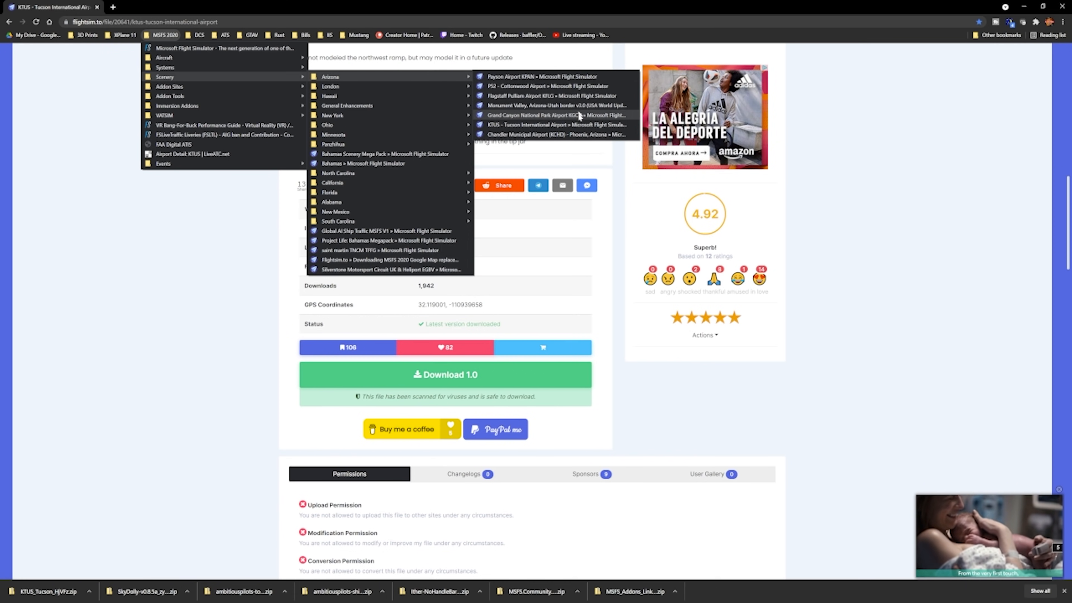
pyautogui.click(544, 133)
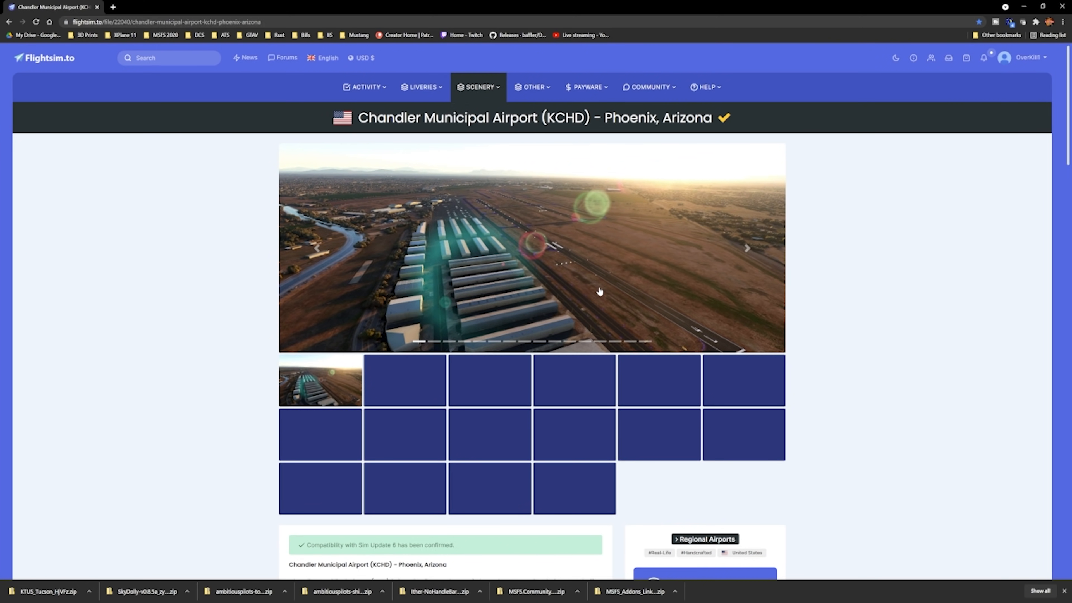
# Download the version 1.3 main file of the Chandler Municipal Airport scenery
pyautogui.scroll(-15, 599, 292)
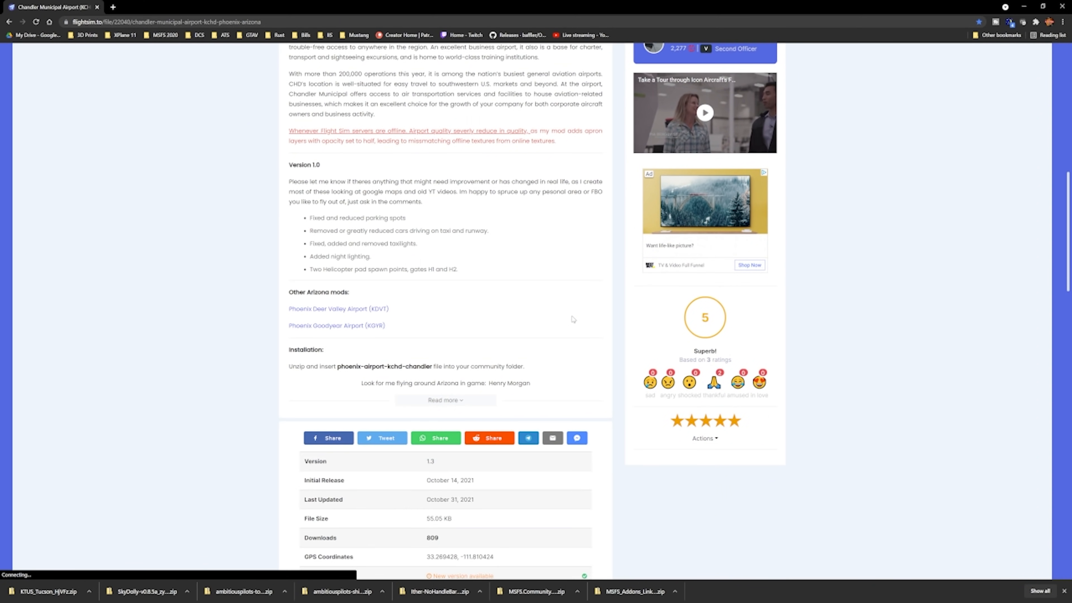
pyautogui.scroll(-6, 572, 319)
pyautogui.click(465, 374)
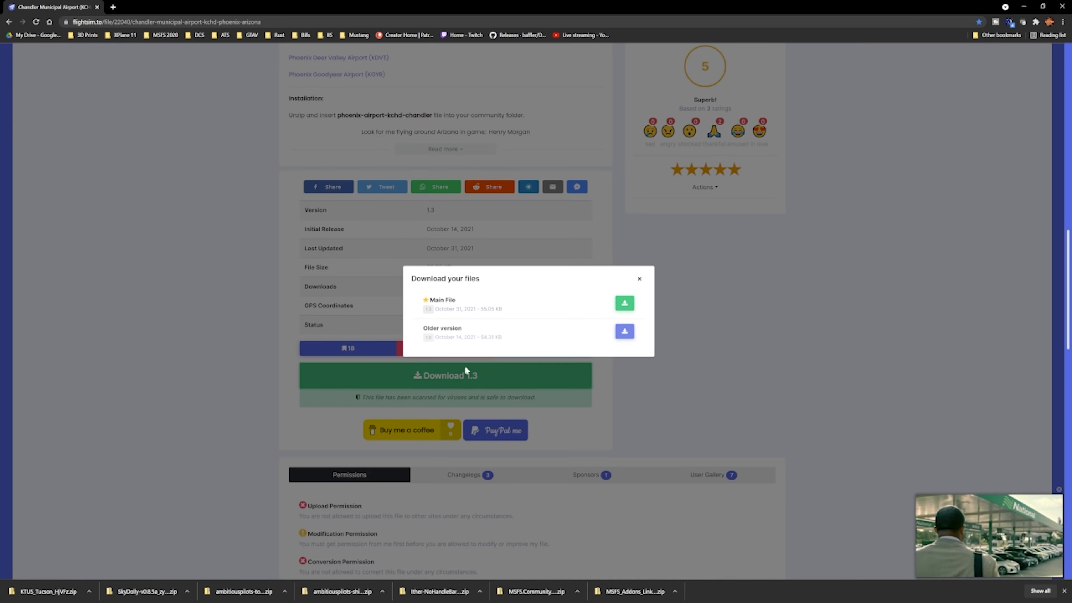
pyautogui.click(625, 303)
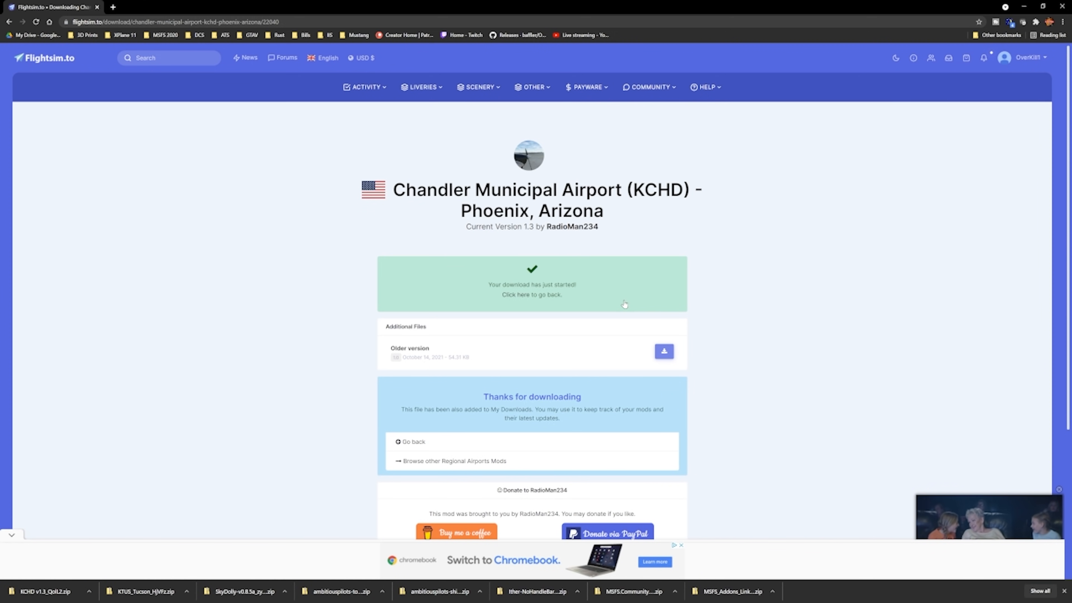
# Open the saint martin TNCM TFFG page bookmarked under MSFS 2020 Scenery
pyautogui.click(171, 35)
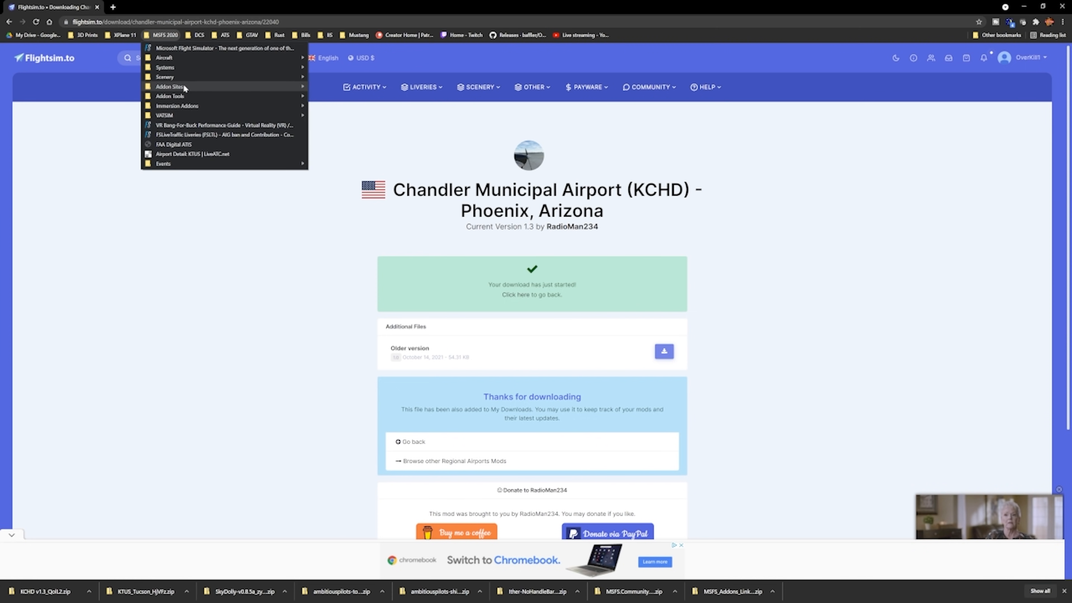
pyautogui.moveTo(185, 87)
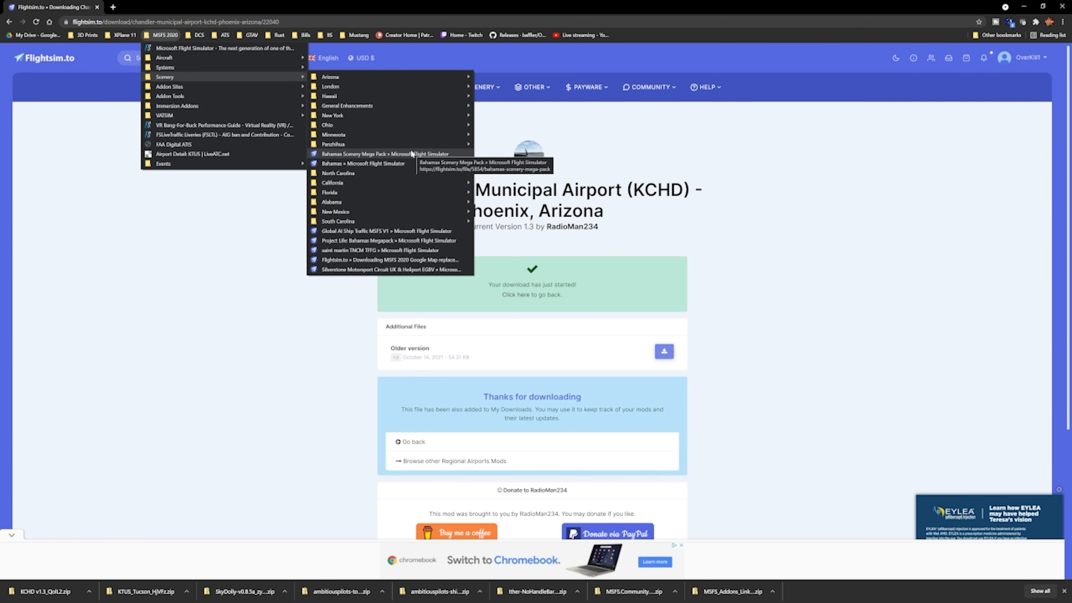
pyautogui.click(358, 251)
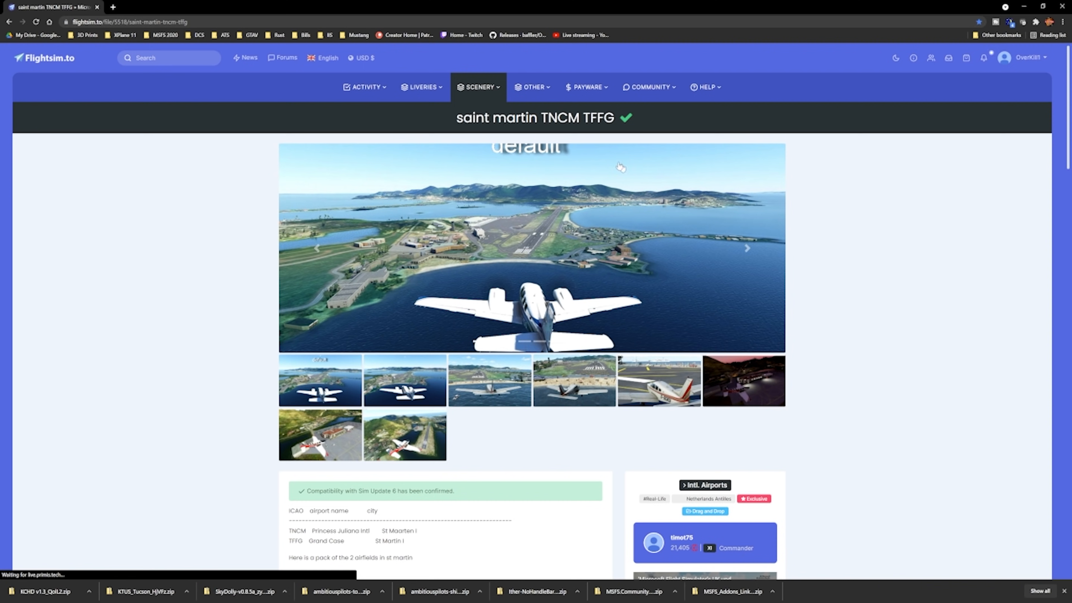
# Download version 1.2 of the saint martin TNCM TFFG scenery and dismiss the download dialog
pyautogui.scroll(-9, 519, 329)
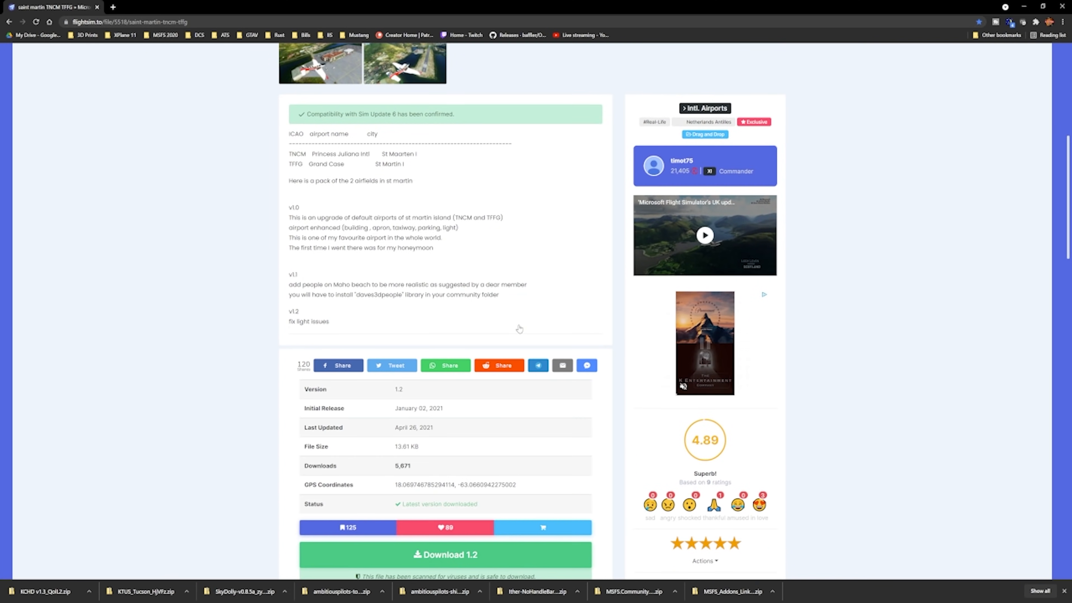
pyautogui.scroll(-7, 519, 328)
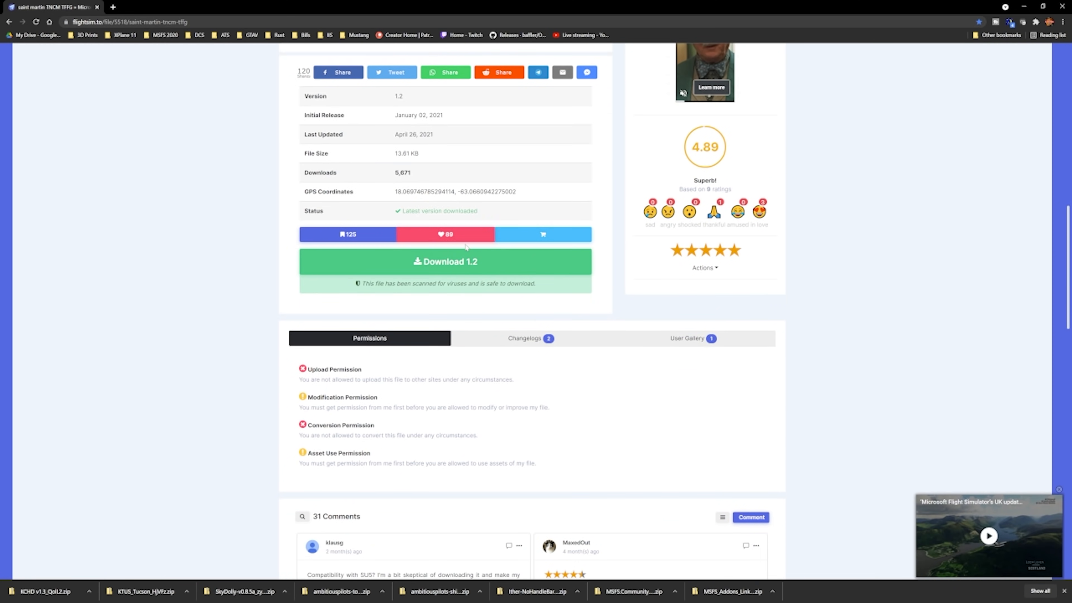
pyautogui.click(450, 261)
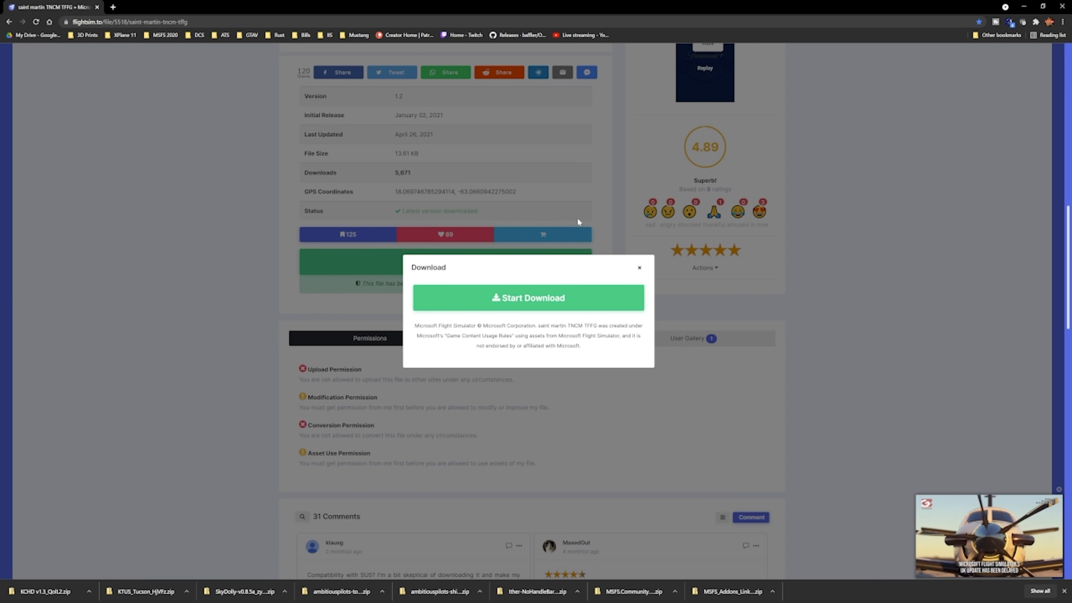
pyautogui.click(555, 297)
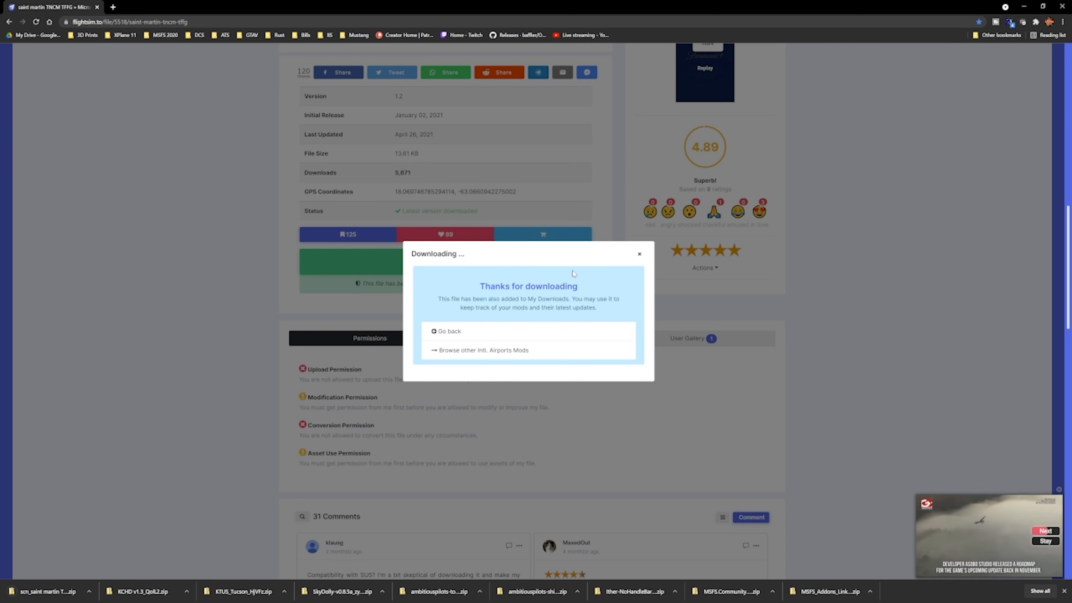
pyautogui.click(639, 254)
# Open the Global AI Ship Traffic MSFS page bookmarked under MSFS 2020 Scenery
pyautogui.scroll(10, 257, 243)
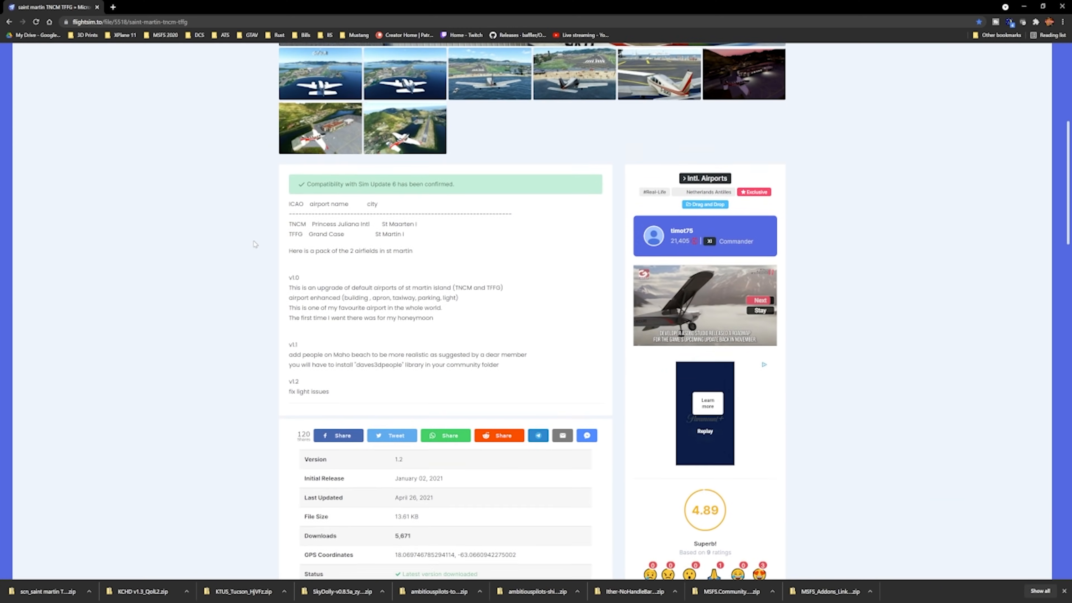
pyautogui.scroll(1, 255, 244)
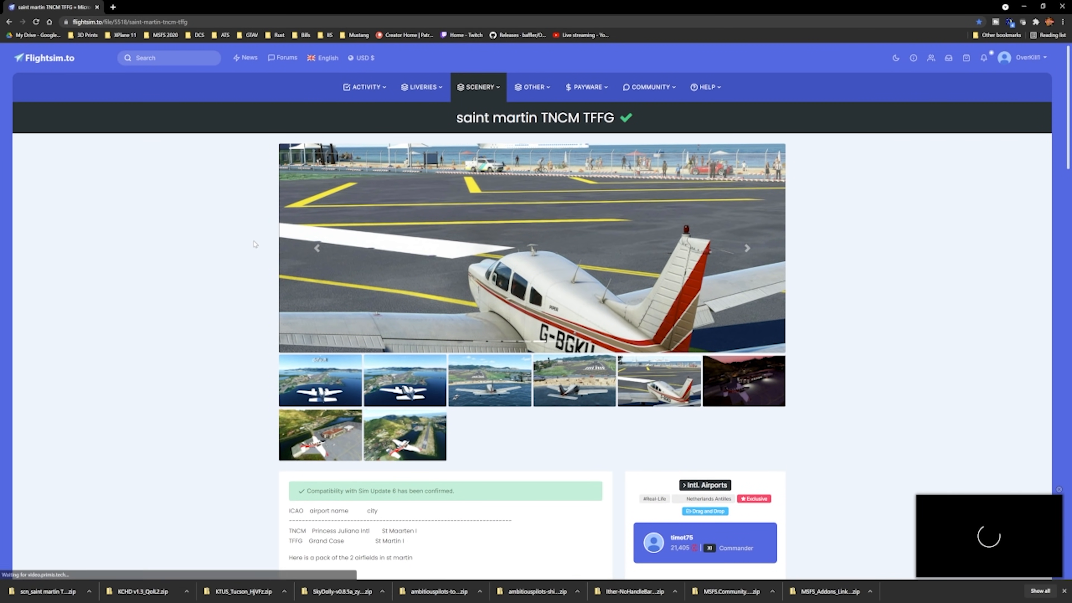
pyautogui.click(156, 35)
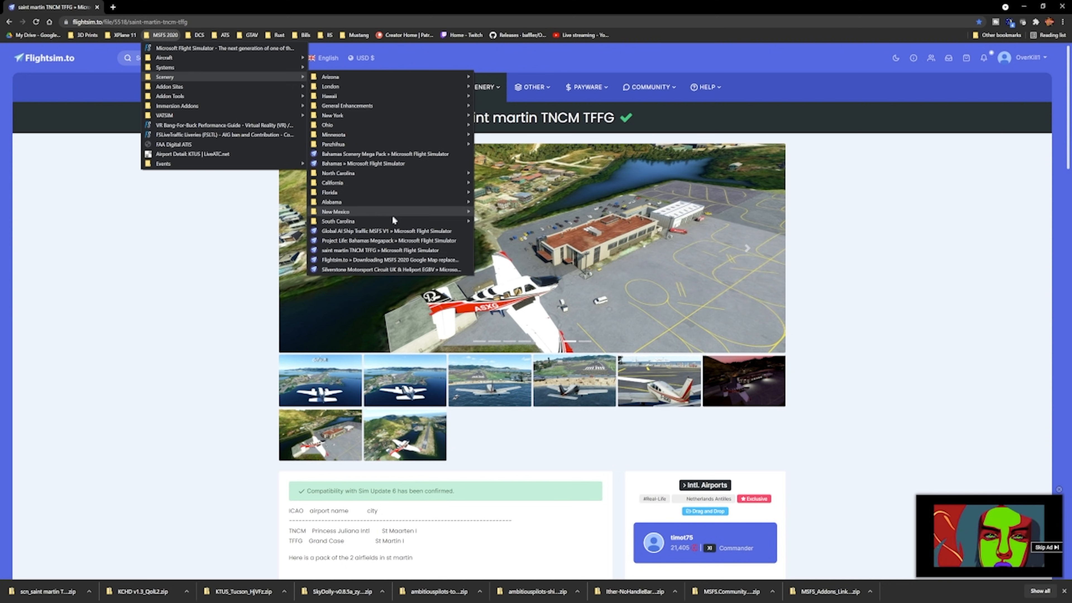
pyautogui.click(347, 233)
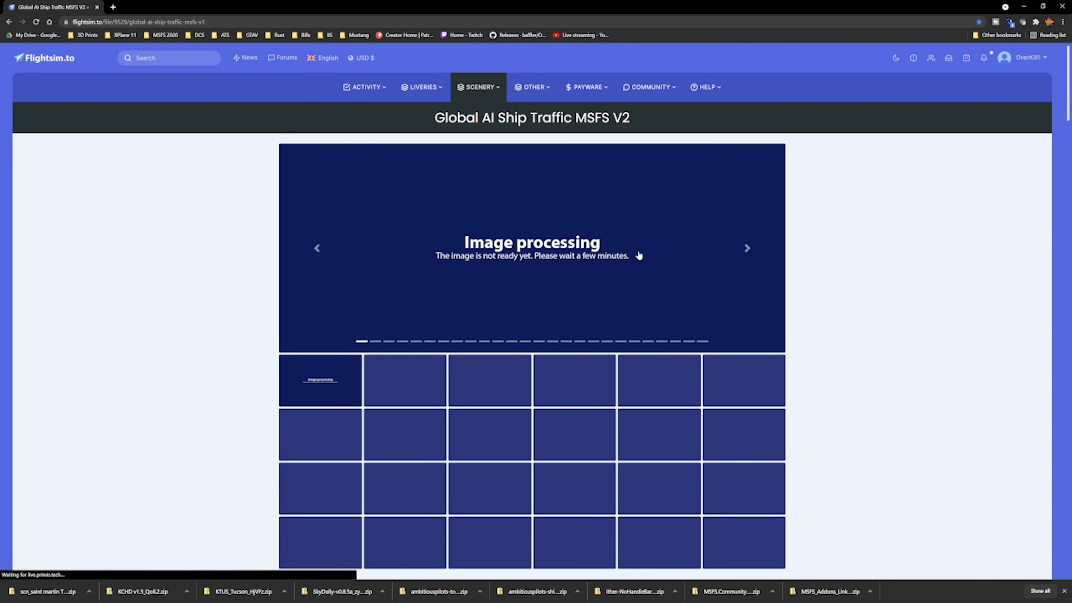
# Check the last-updated date of Global AI Ship Traffic, download version 2.10 and dismiss the download dialog
pyautogui.scroll(-15, 584, 233)
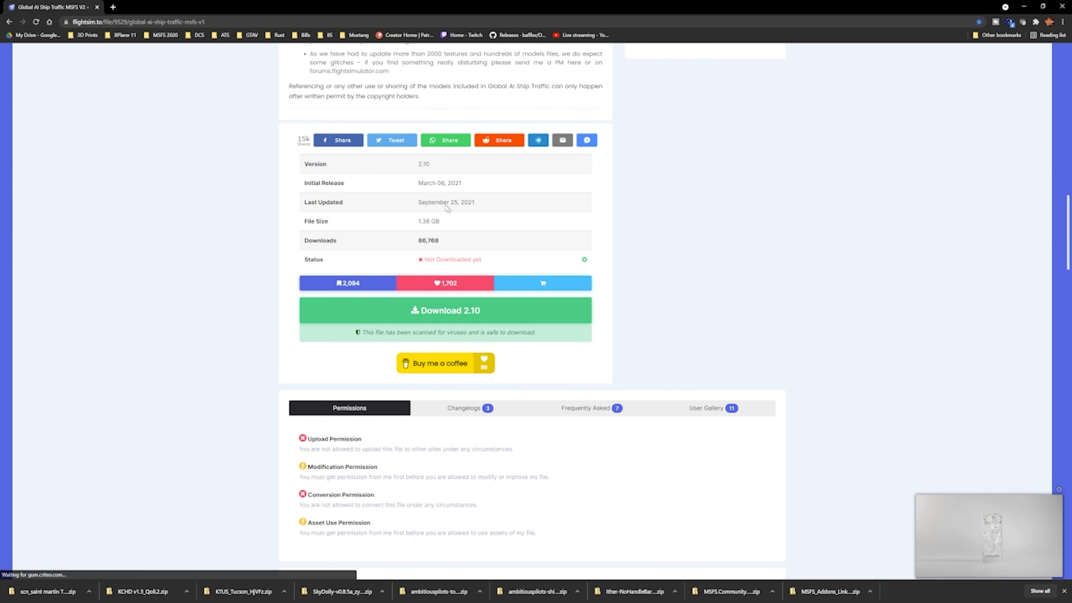
pyautogui.moveTo(479, 204); pyautogui.dragTo(406, 203)
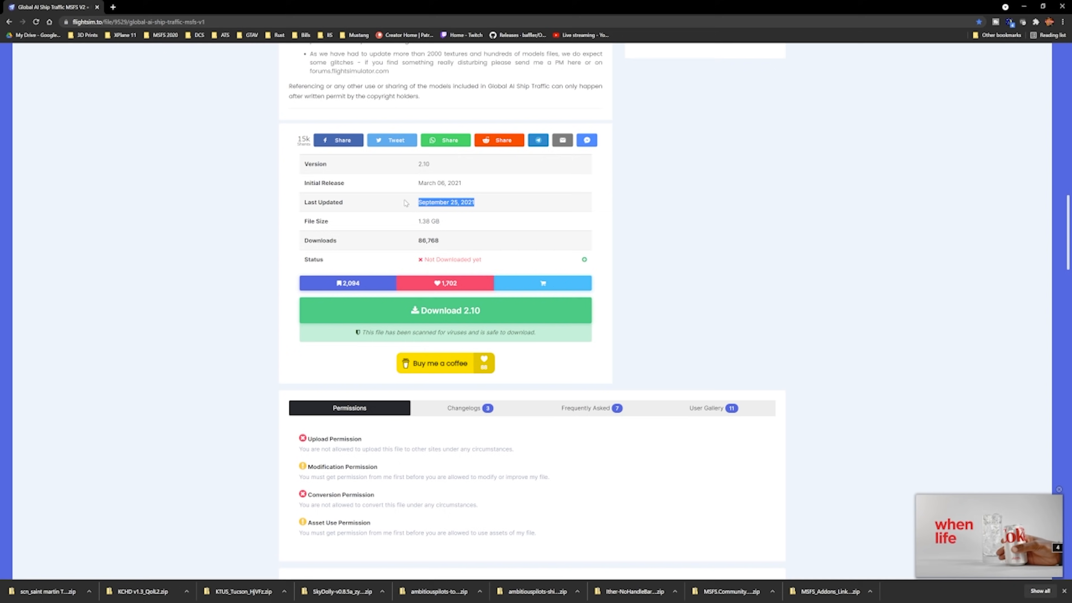
pyautogui.click(473, 312)
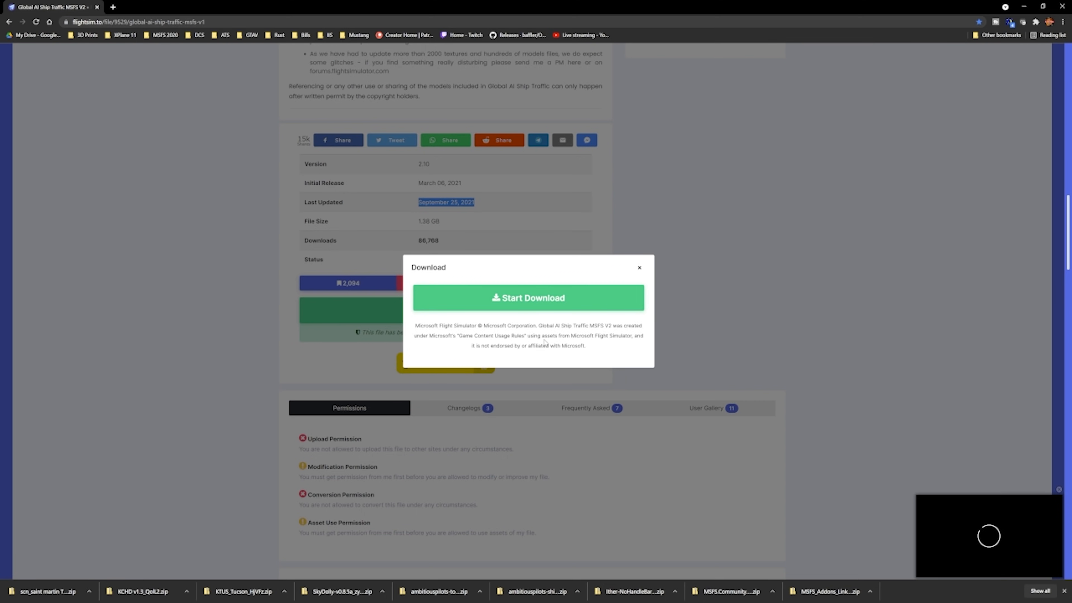
pyautogui.click(559, 300)
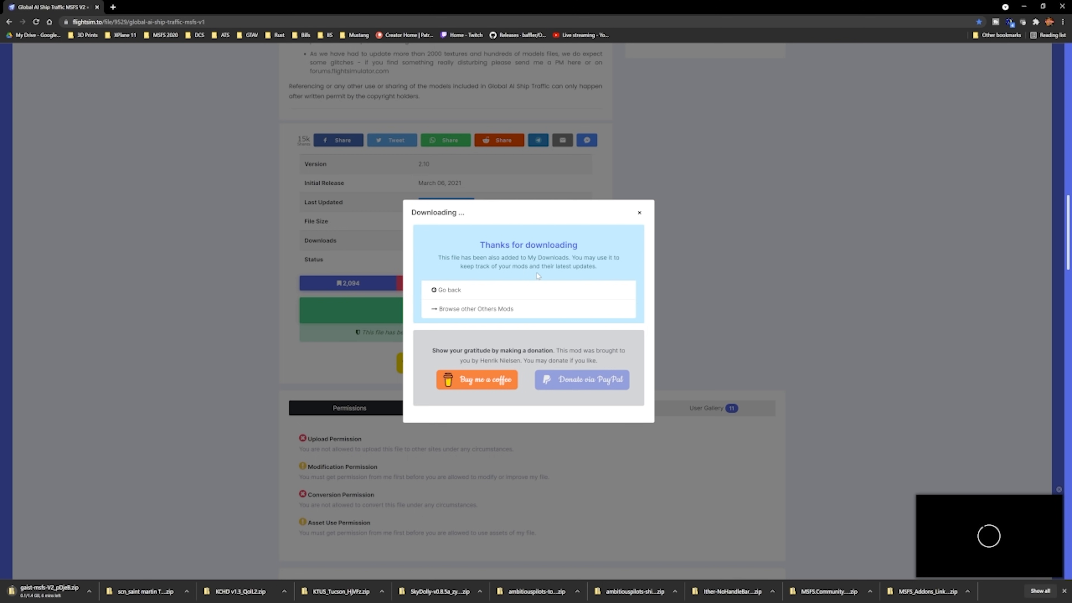
pyautogui.click(639, 213)
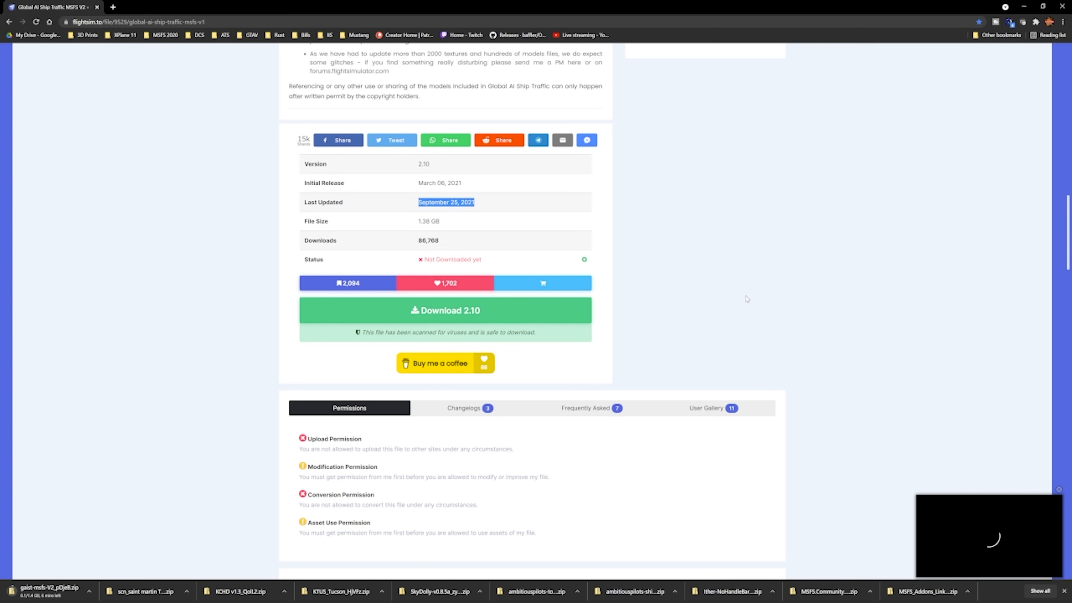
# Open the MS FS 2020 - Modern UI 2.0 page bookmarked under MSFS 2020 Systems
pyautogui.scroll(20, 656, 310)
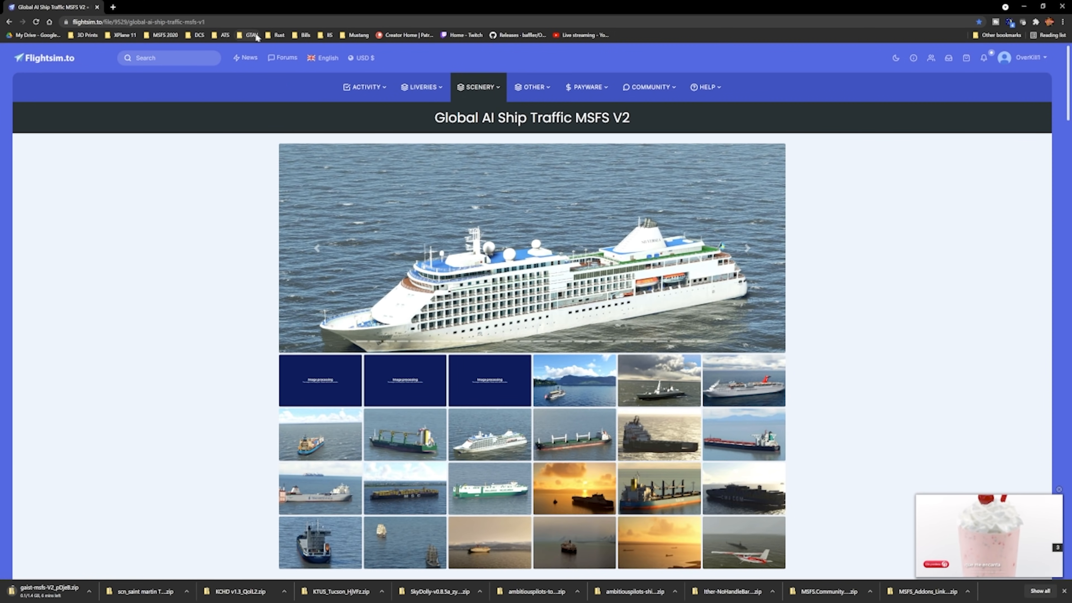
pyautogui.click(166, 35)
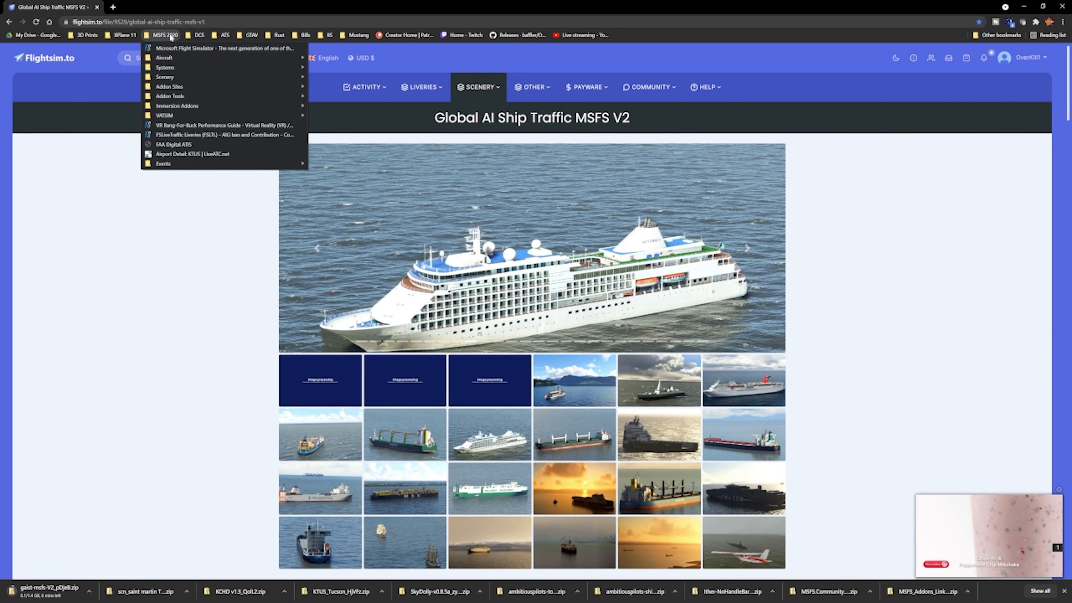
pyautogui.moveTo(200, 164)
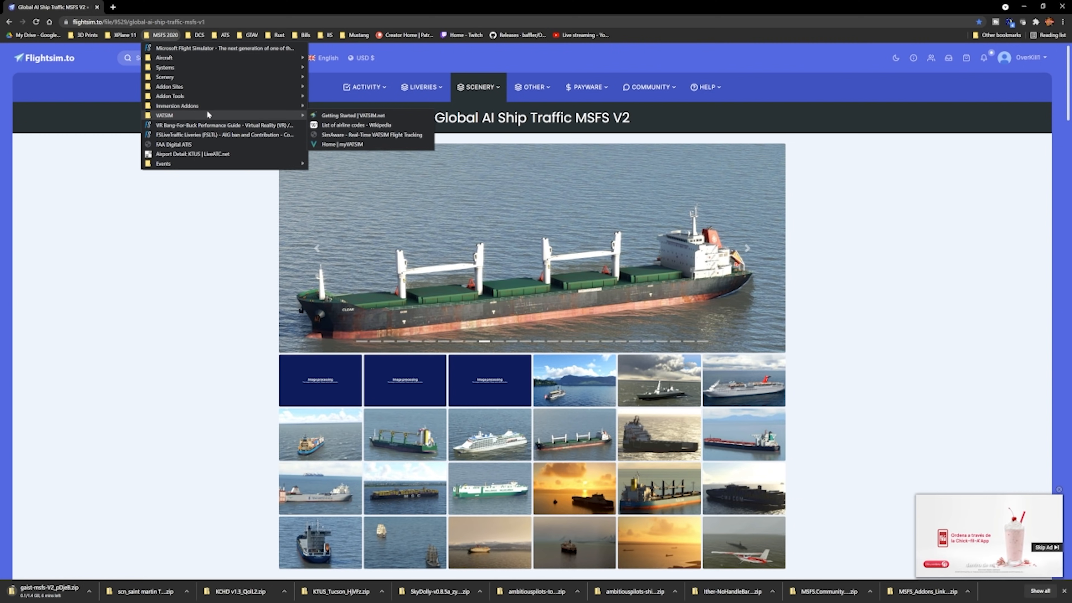
pyautogui.moveTo(202, 106)
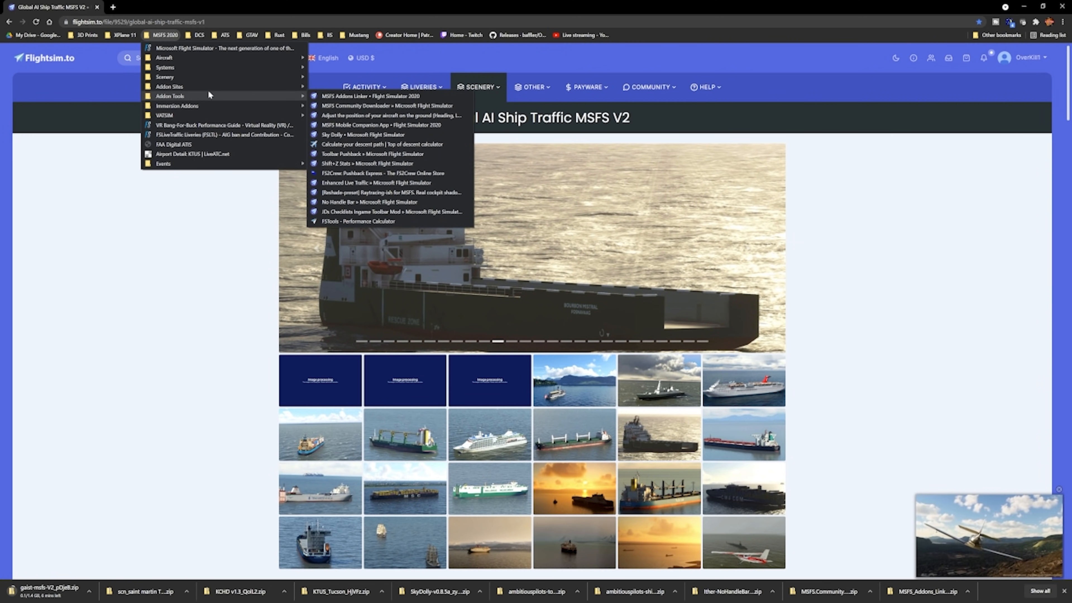
pyautogui.moveTo(204, 69)
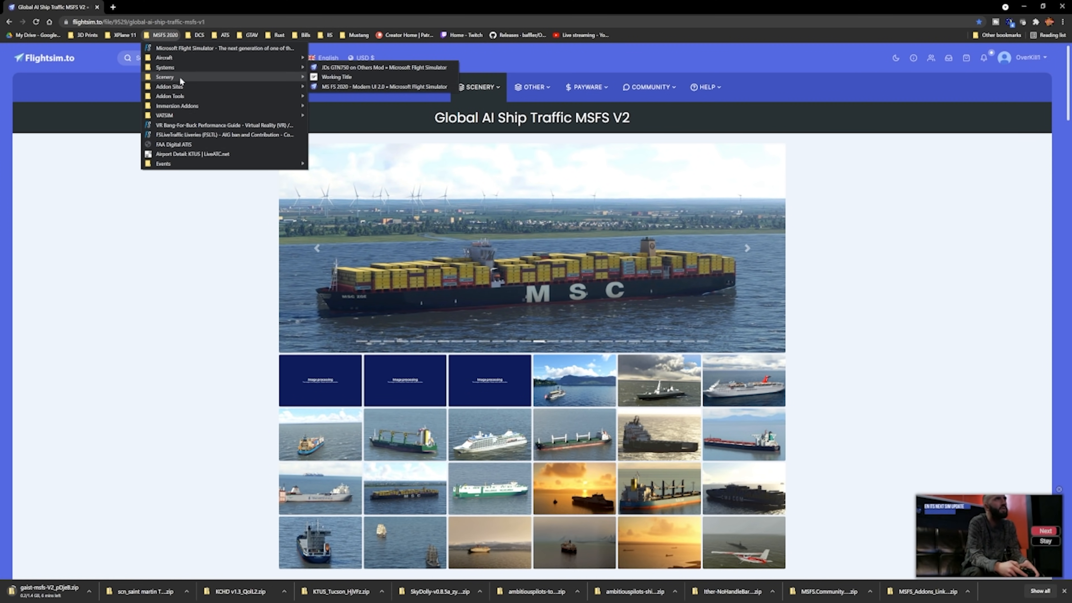
pyautogui.click(351, 85)
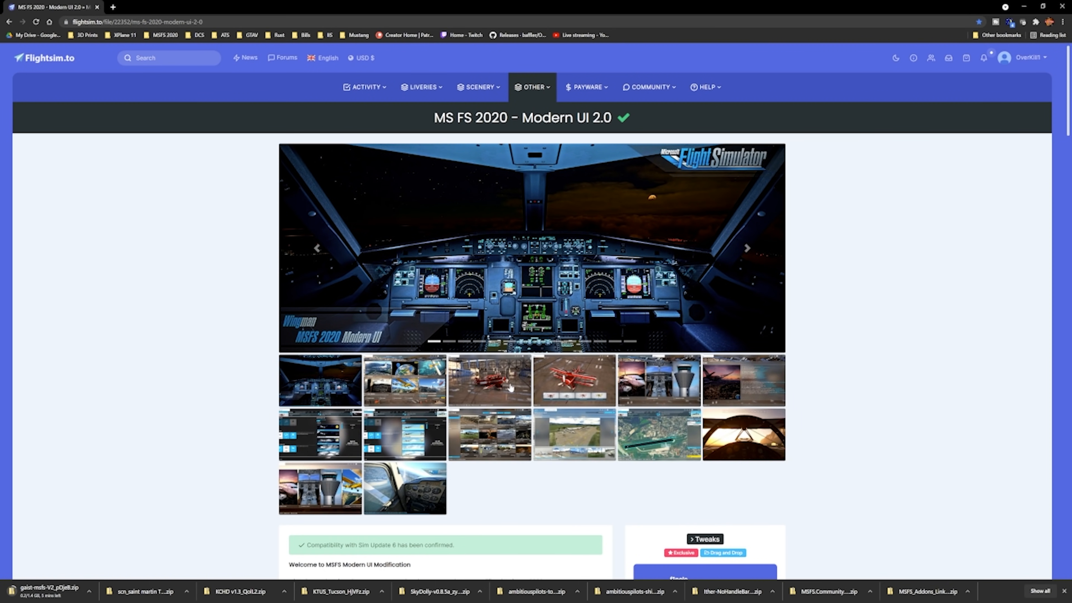
# Browse the enlarged screenshots of the Modern UI 2.0 mod, starting from its redesigned main menu, and close the gallery
pyautogui.click(426, 393)
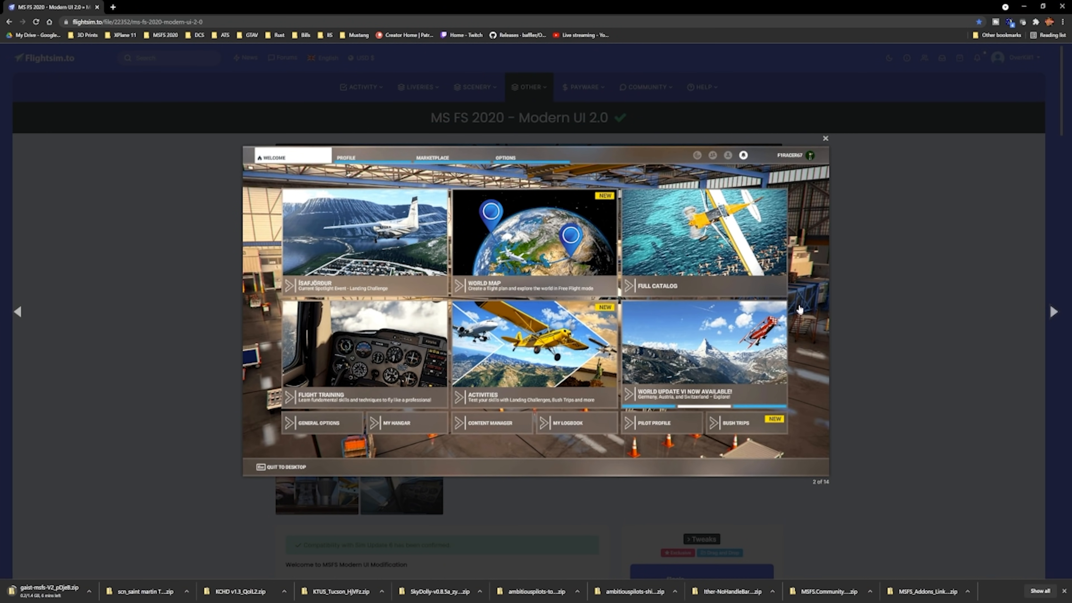
pyautogui.click(1054, 311)
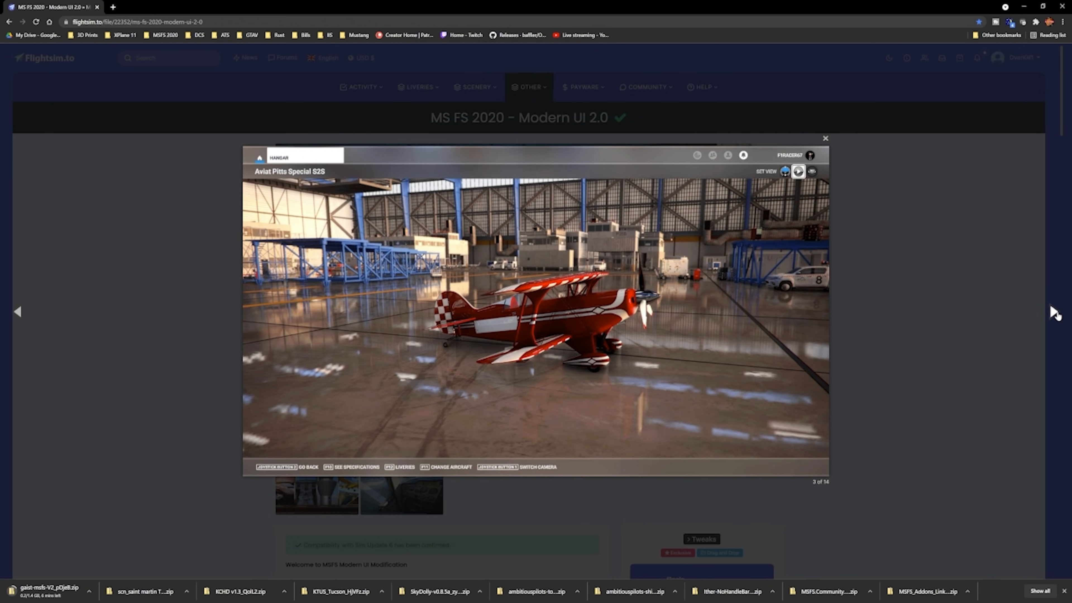
pyautogui.click(1054, 311)
pyautogui.click(1053, 312)
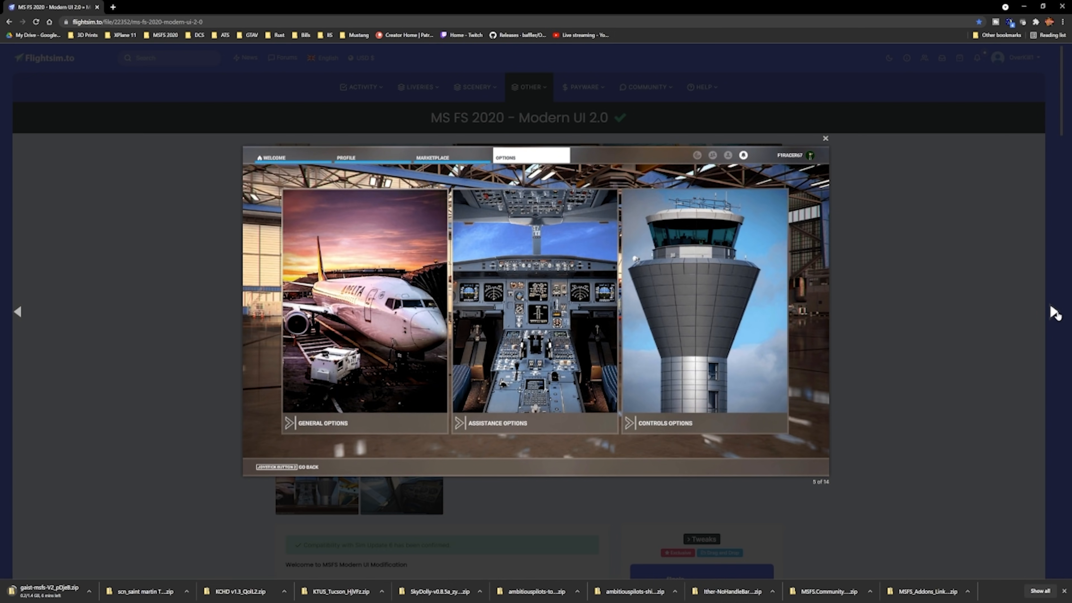
pyautogui.click(1053, 312)
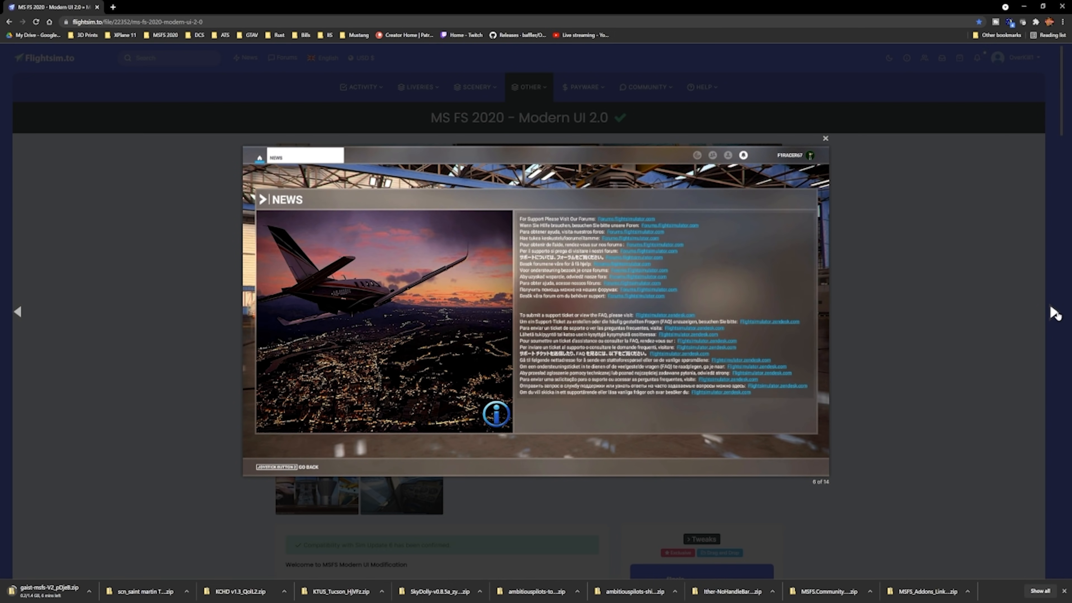
pyautogui.click(1053, 313)
pyautogui.click(1053, 312)
pyautogui.click(1054, 312)
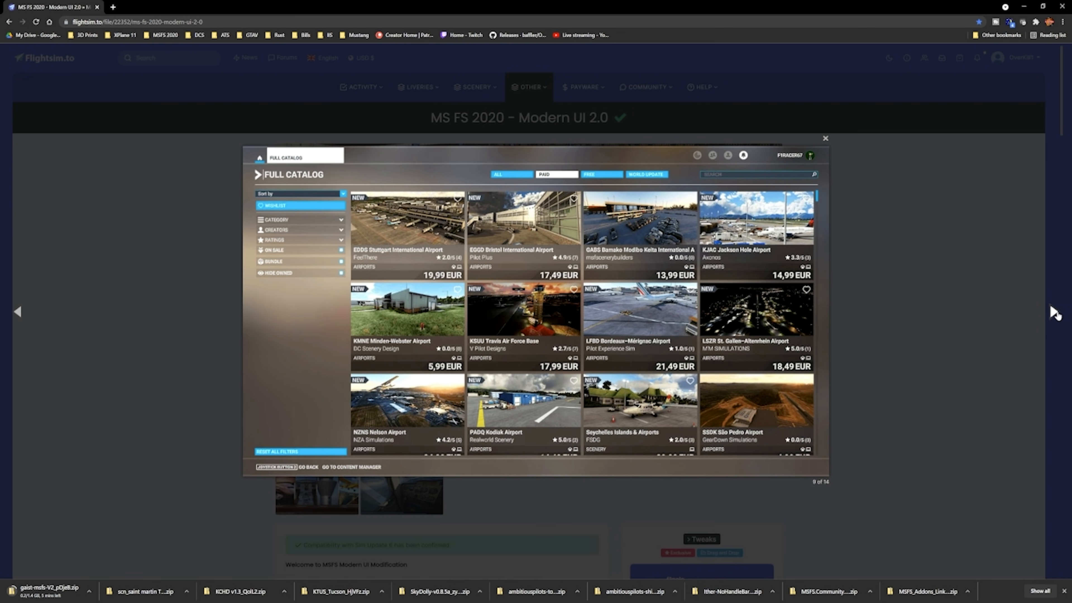
pyautogui.click(976, 346)
# Examine the Modern UI 2.0 description, version details, permissions and user comments
pyautogui.scroll(-5, 861, 378)
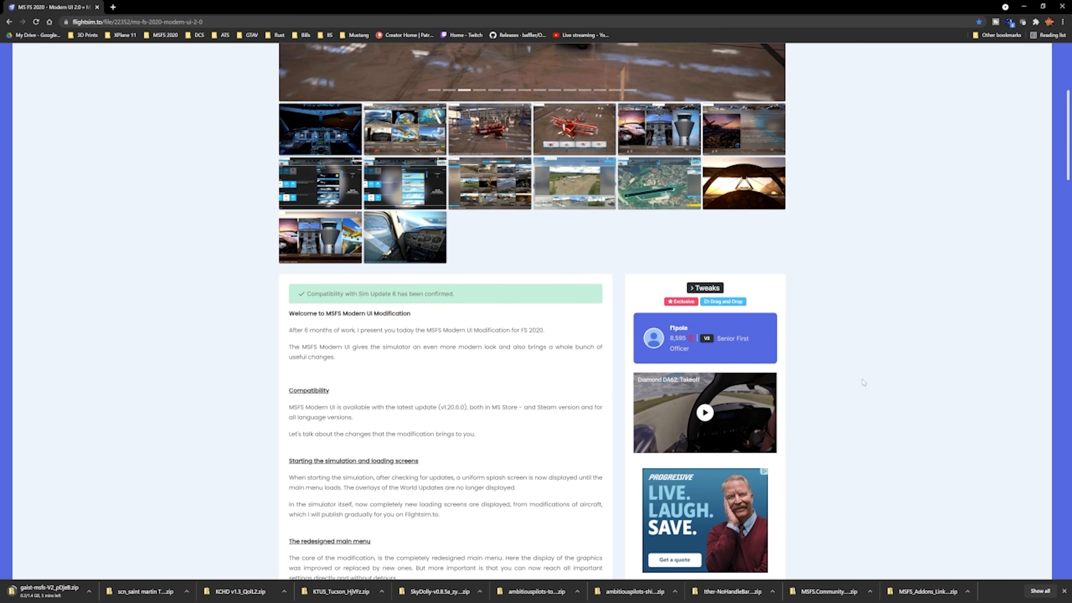
pyautogui.scroll(-4, 858, 380)
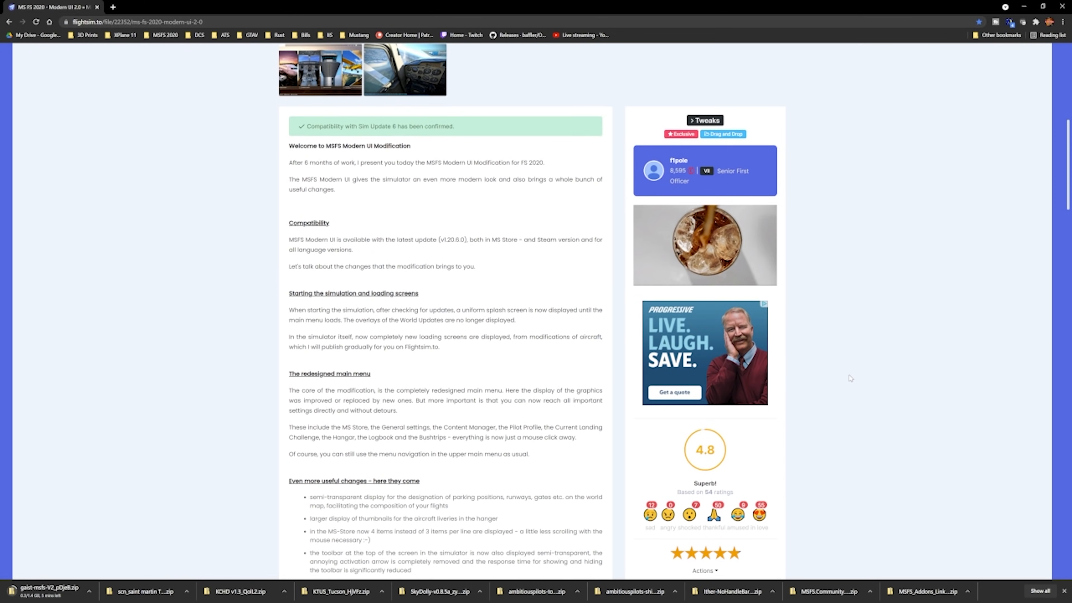
pyautogui.scroll(-3, 847, 378)
pyautogui.scroll(-5, 844, 376)
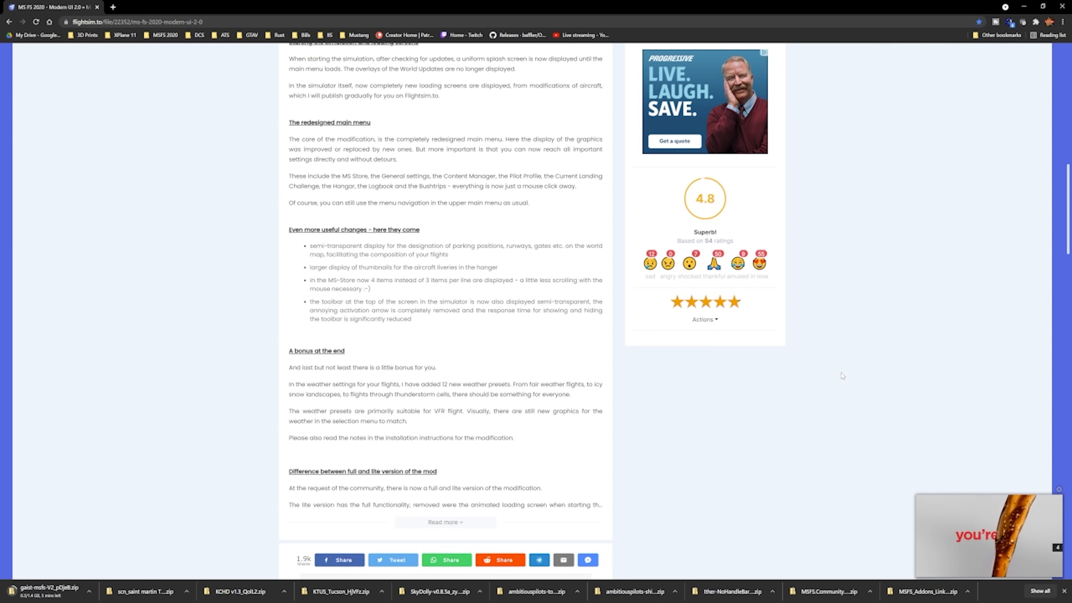
pyautogui.scroll(3, 754, 346)
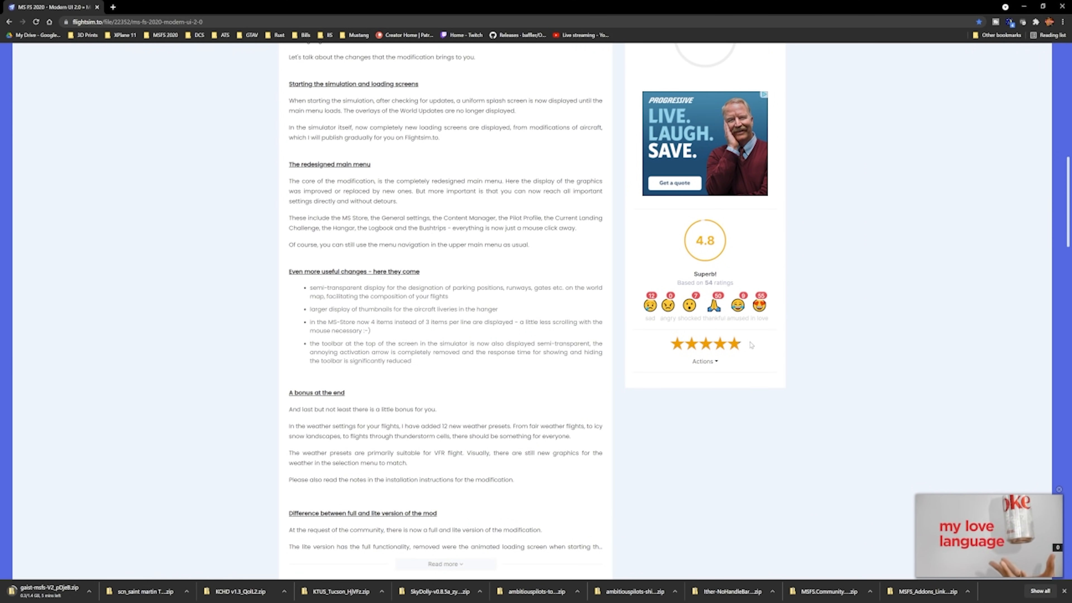
pyautogui.scroll(1, 747, 345)
pyautogui.scroll(2, 748, 345)
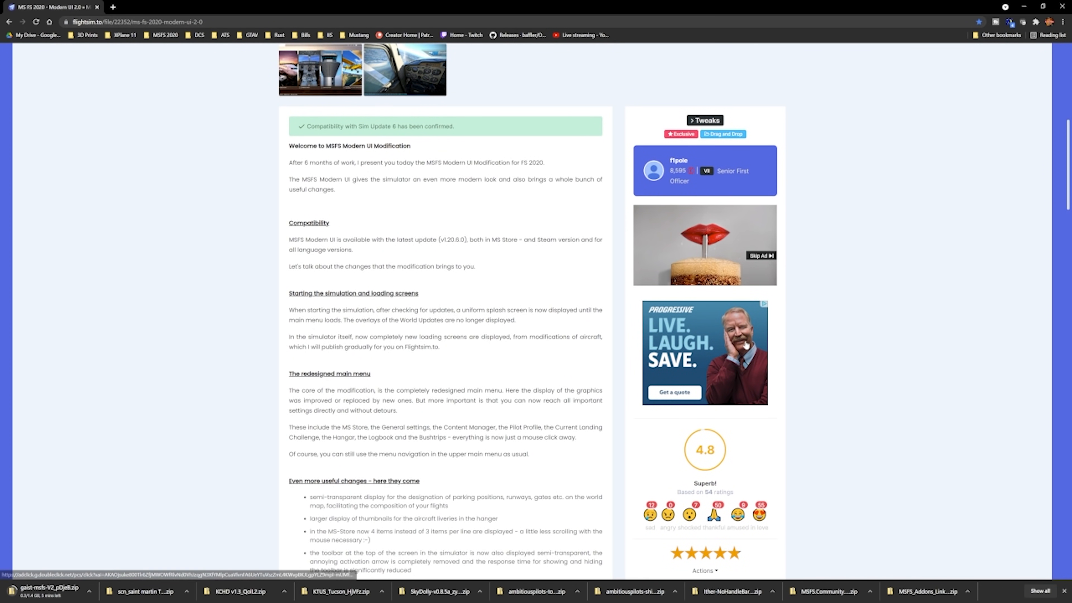
pyautogui.scroll(-6, 746, 345)
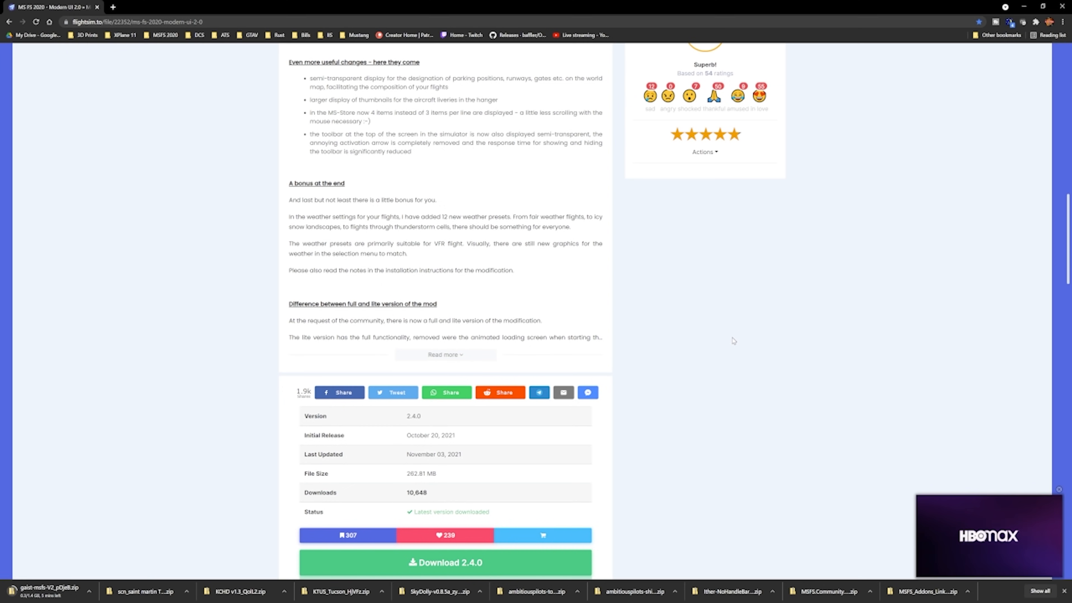
pyautogui.scroll(-4, 732, 340)
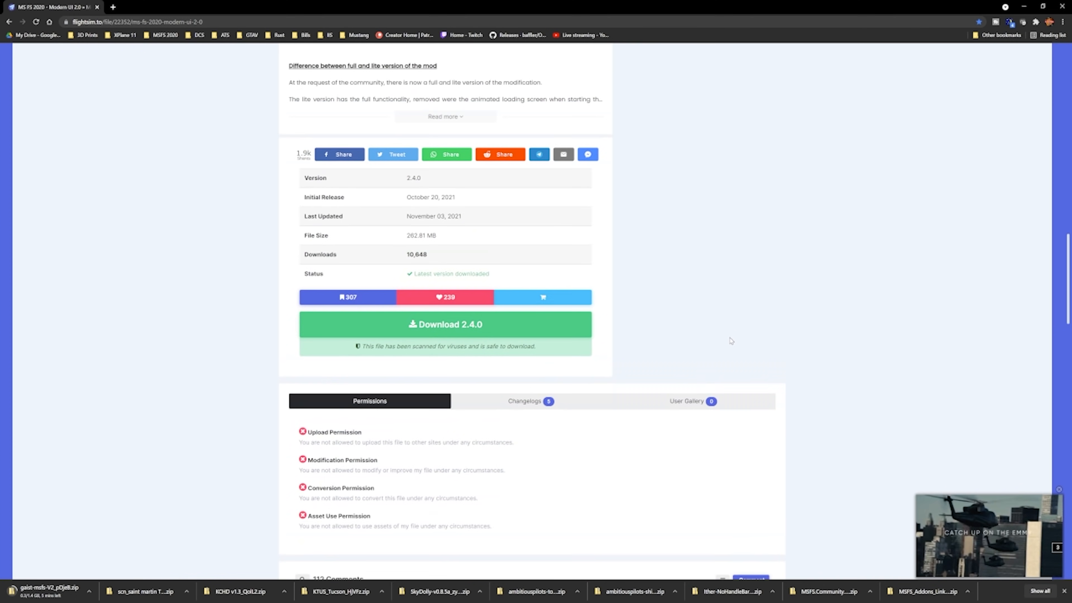
pyautogui.scroll(-4, 731, 340)
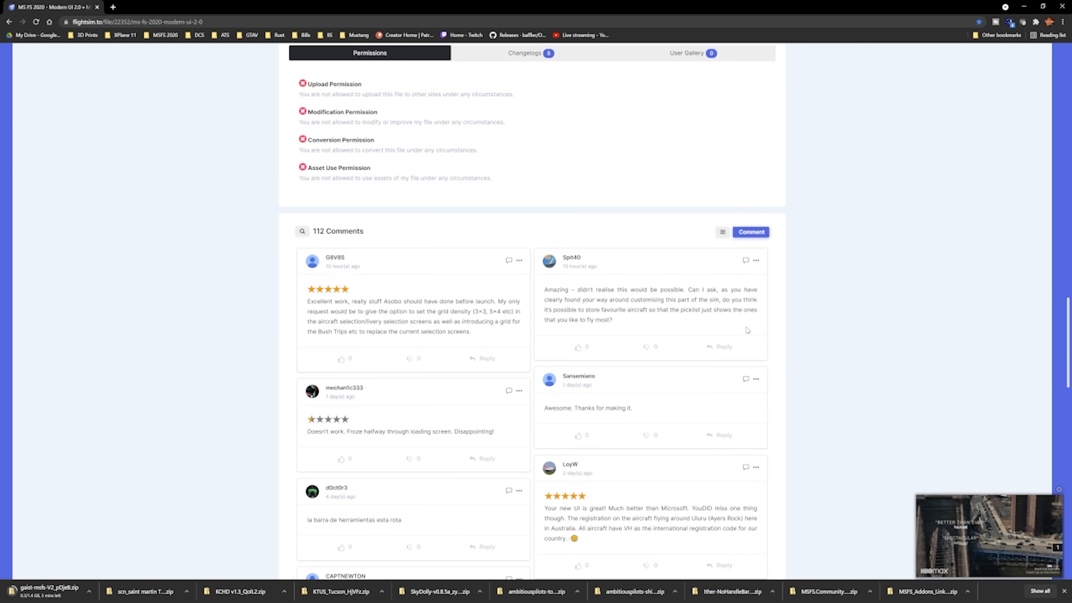
pyautogui.scroll(-2, 745, 327)
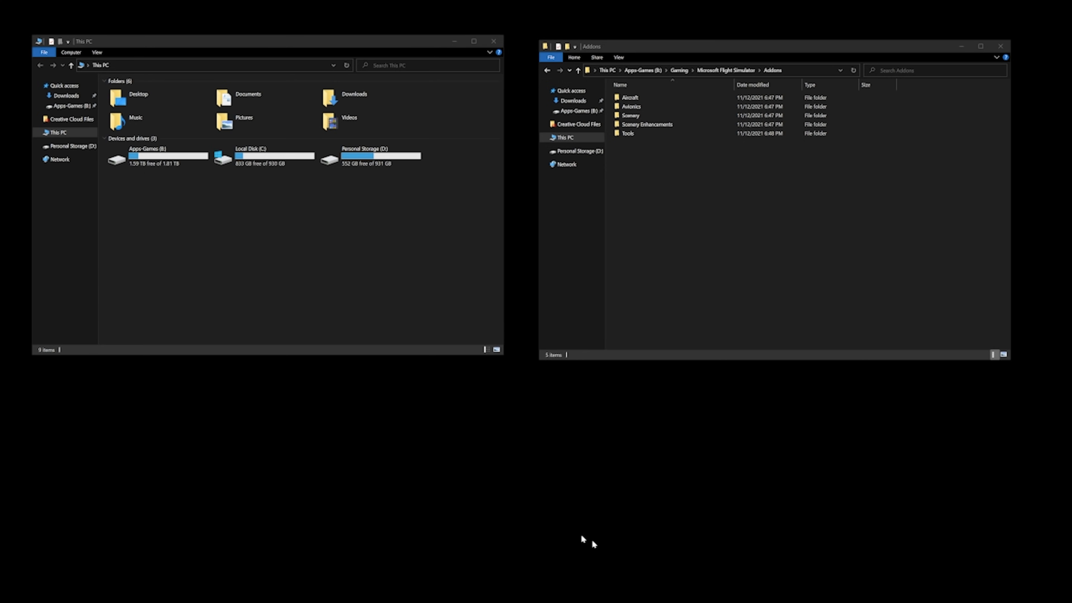
# Switch to File Explorer, show the Downloads folder in one window and create an Aircraft Liveries folder in Addons in the other
pyautogui.click(66, 95)
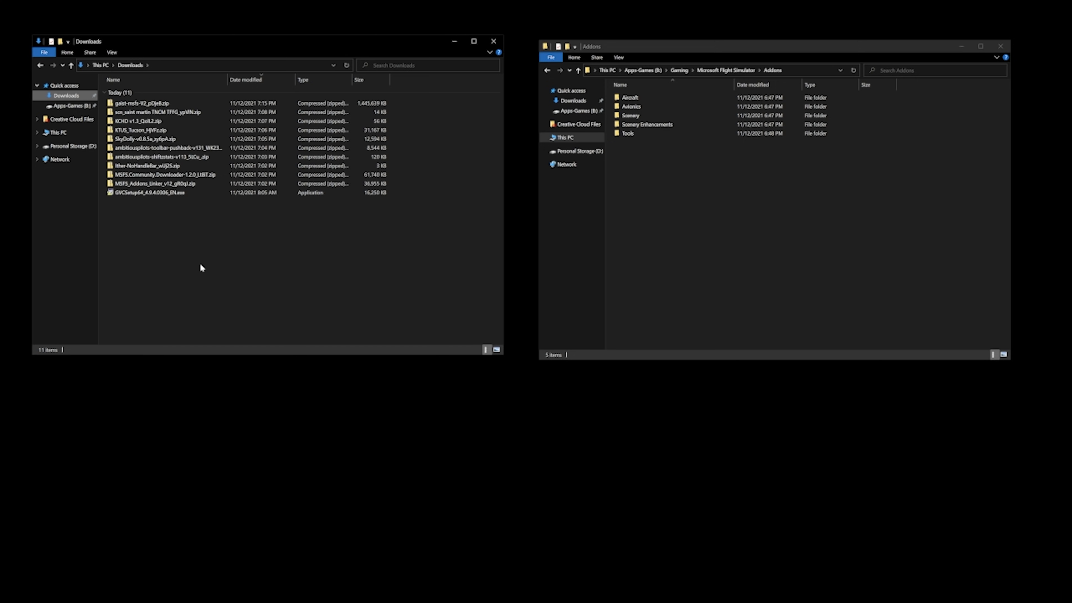
pyautogui.click(726, 166)
pyautogui.rightClick(645, 177)
pyautogui.moveTo(682, 277)
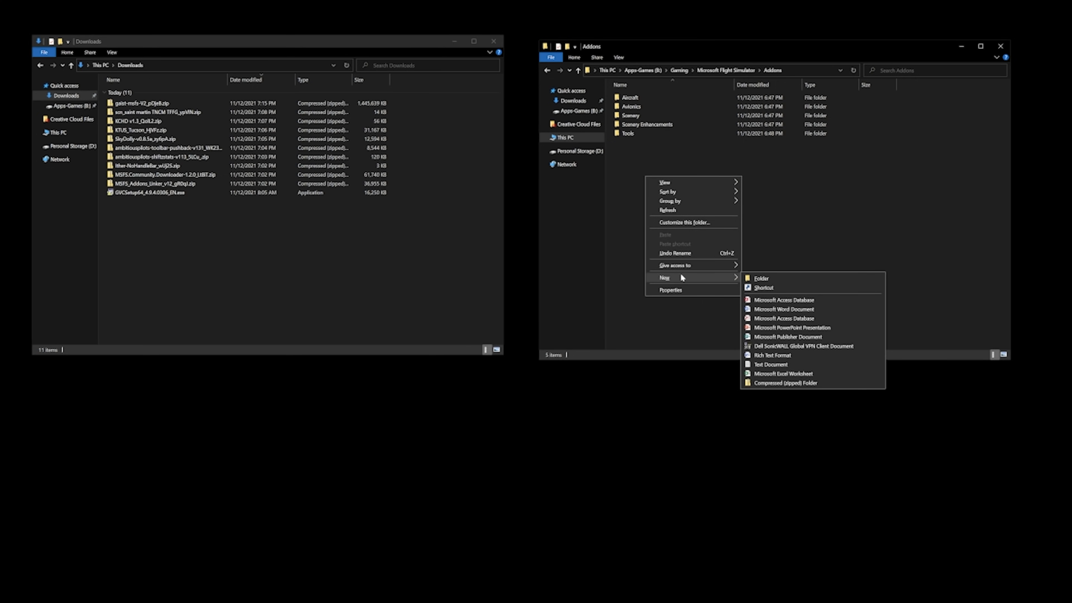
pyautogui.click(760, 279)
pyautogui.write('Ai')
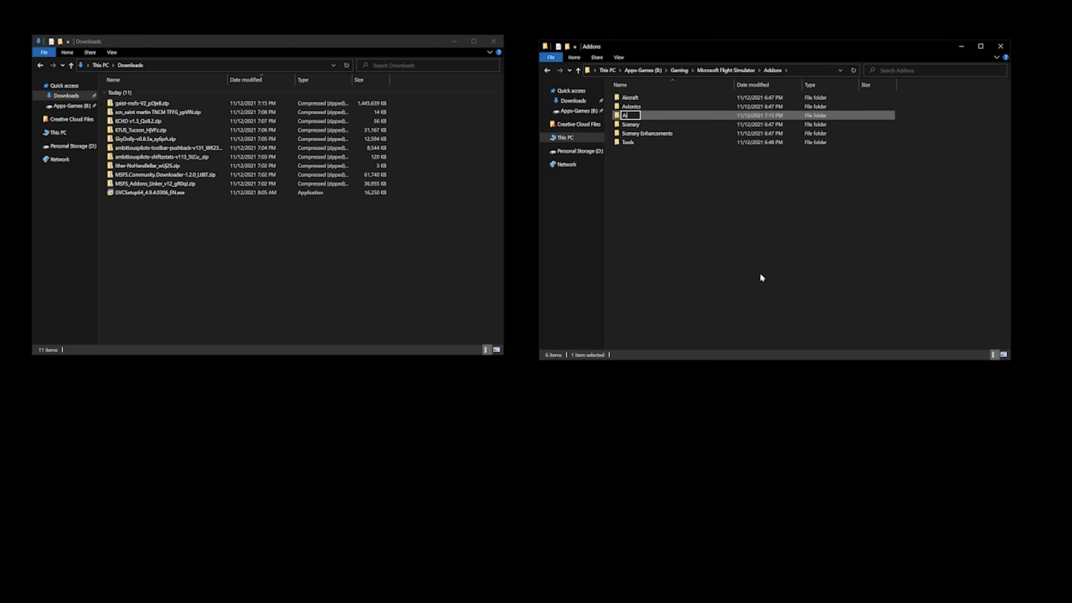
pyautogui.write('rcraft Liveries')
pyautogui.press('Return')
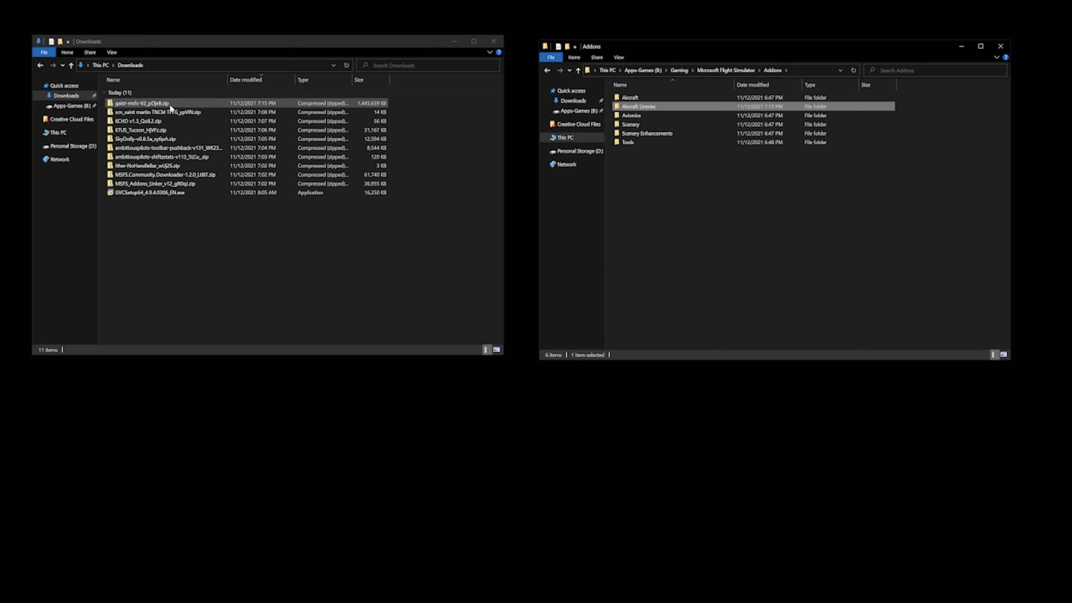
# Delete the GVCSetup64 installer from the Downloads folder
pyautogui.click(144, 194)
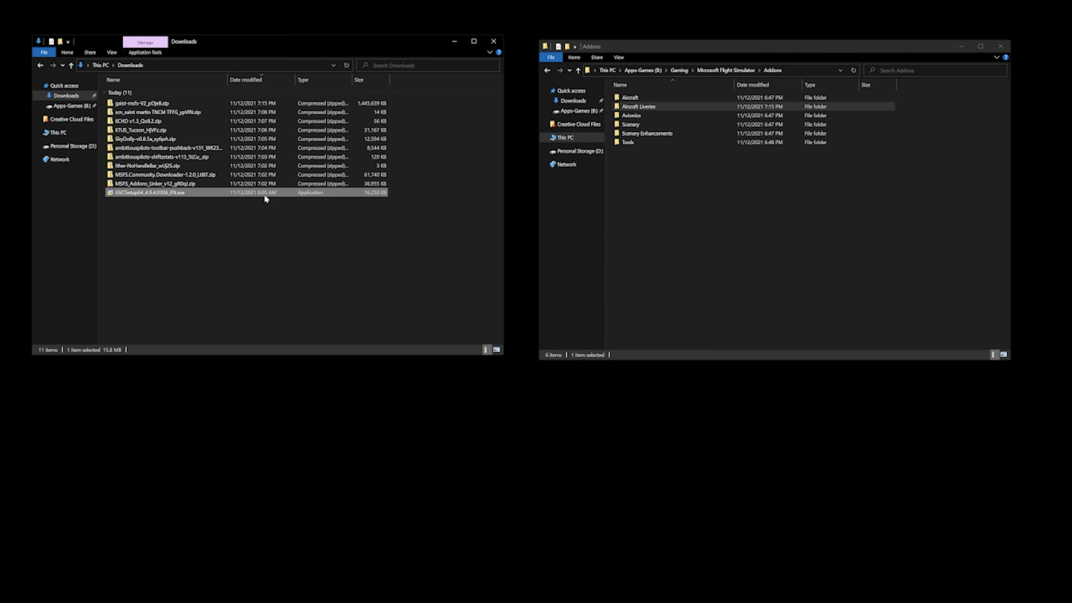
pyautogui.rightClick(203, 194)
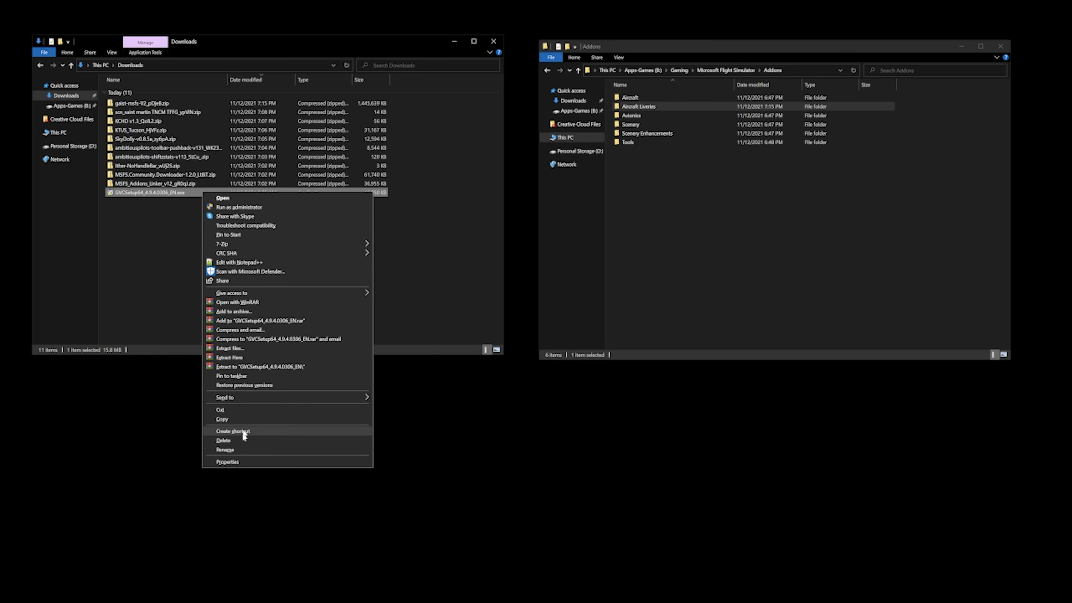
pyautogui.click(242, 441)
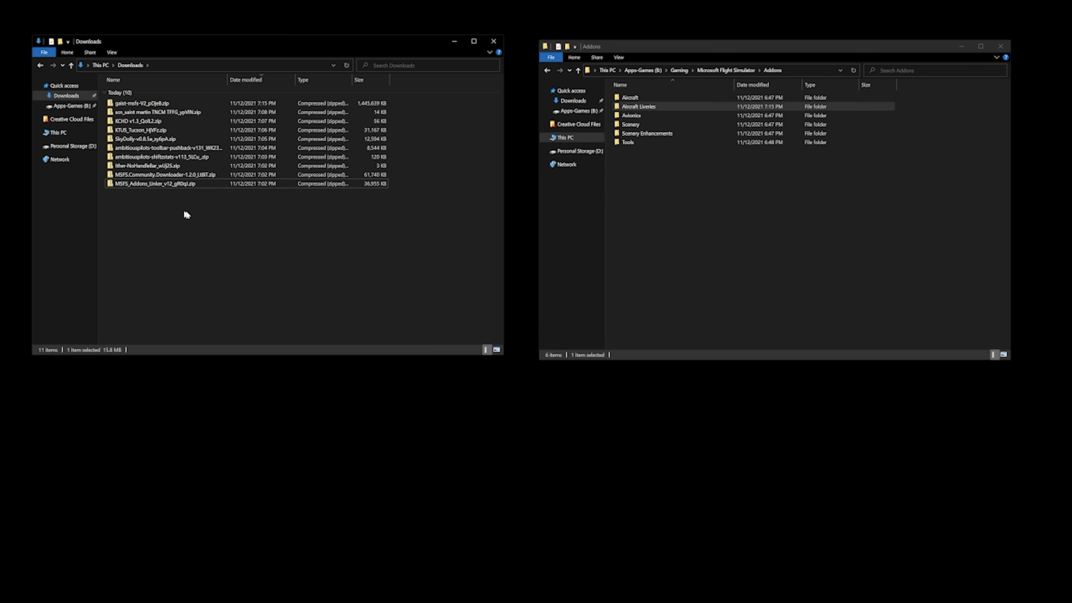
# Extract every zip archive in Downloads to its own folder with 7-Zip, and delete the original zip files
pyautogui.moveTo(256, 211); pyautogui.dragTo(127, 102)
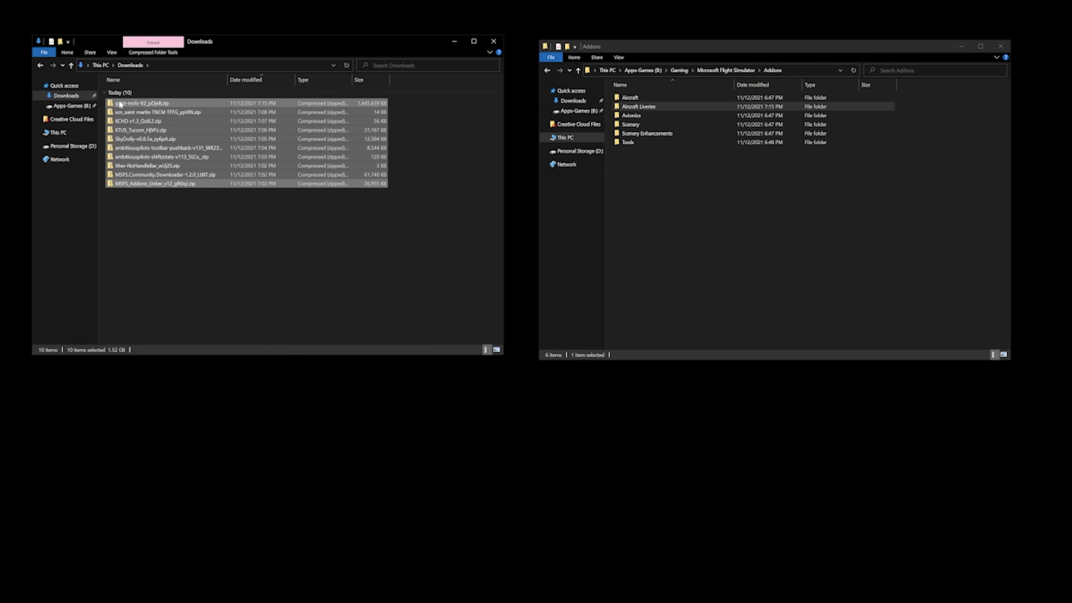
pyautogui.rightClick(127, 100)
pyautogui.moveTo(230, 141)
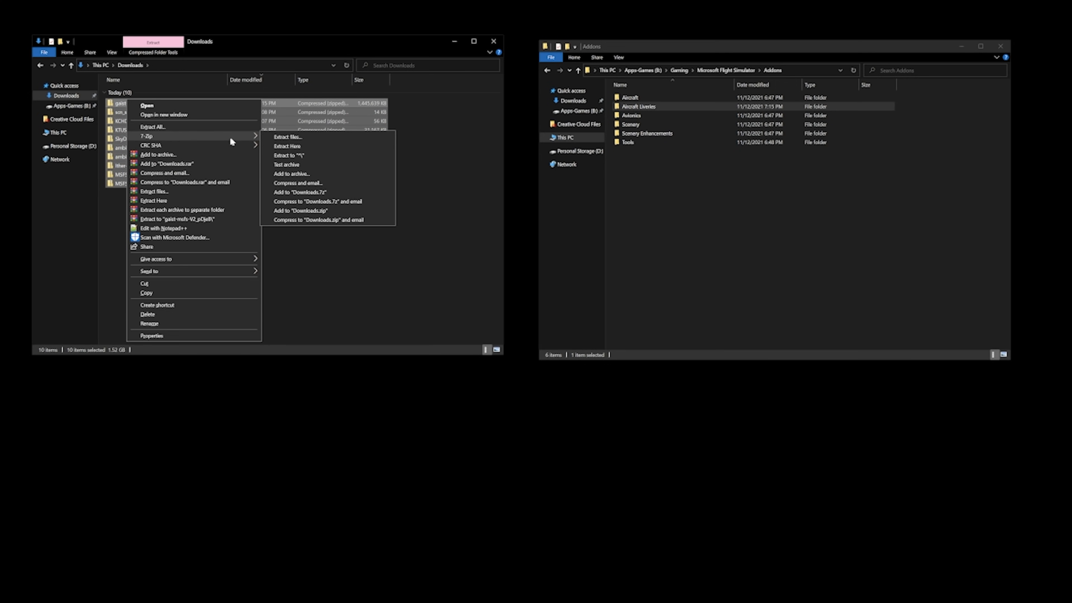
pyautogui.click(304, 155)
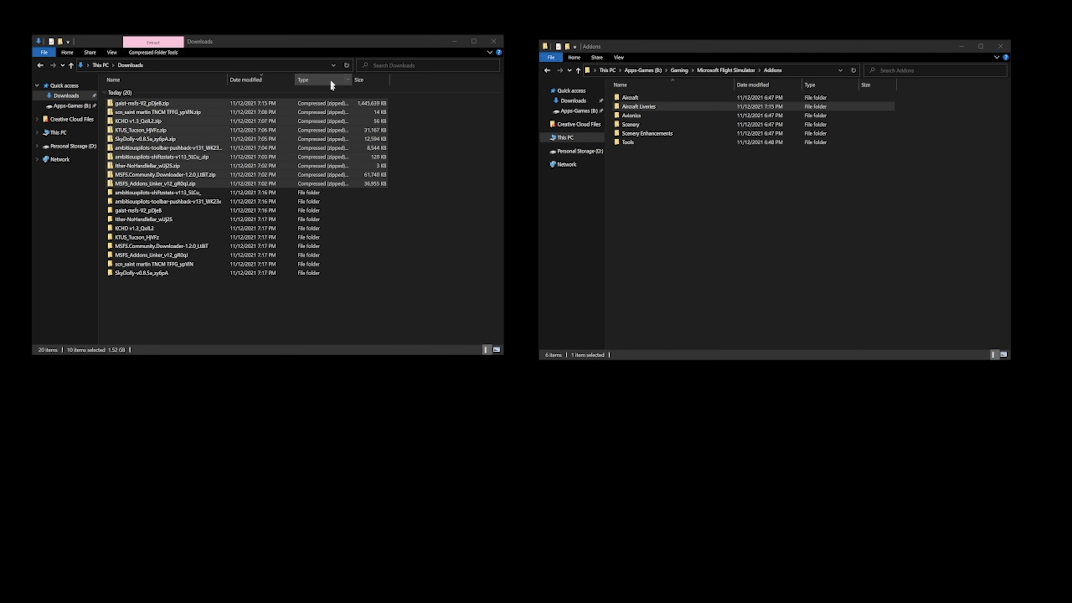
pyautogui.click(344, 42)
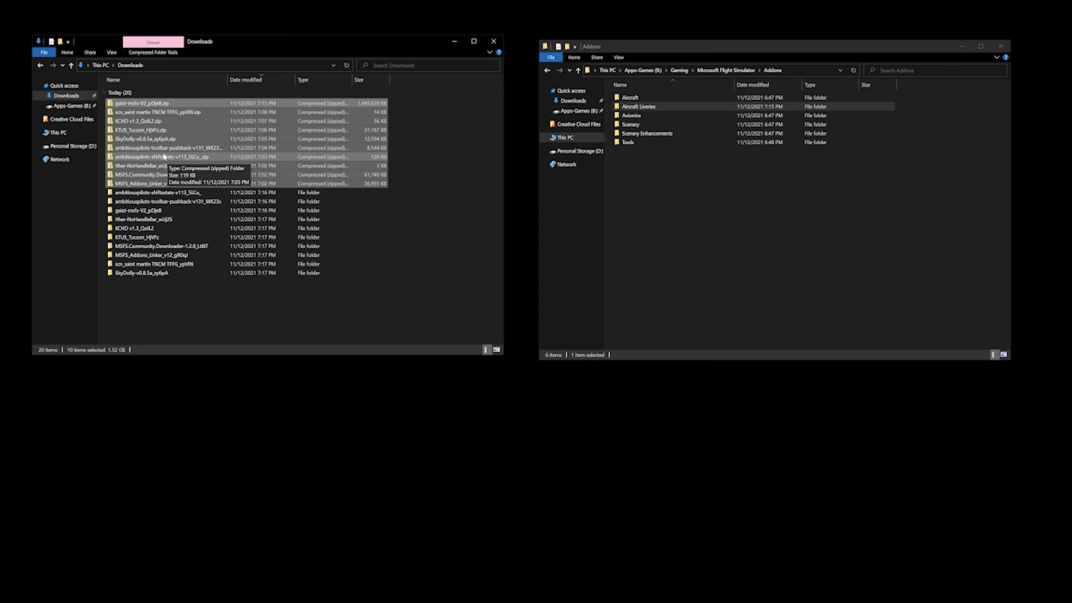
pyautogui.press('Delete')
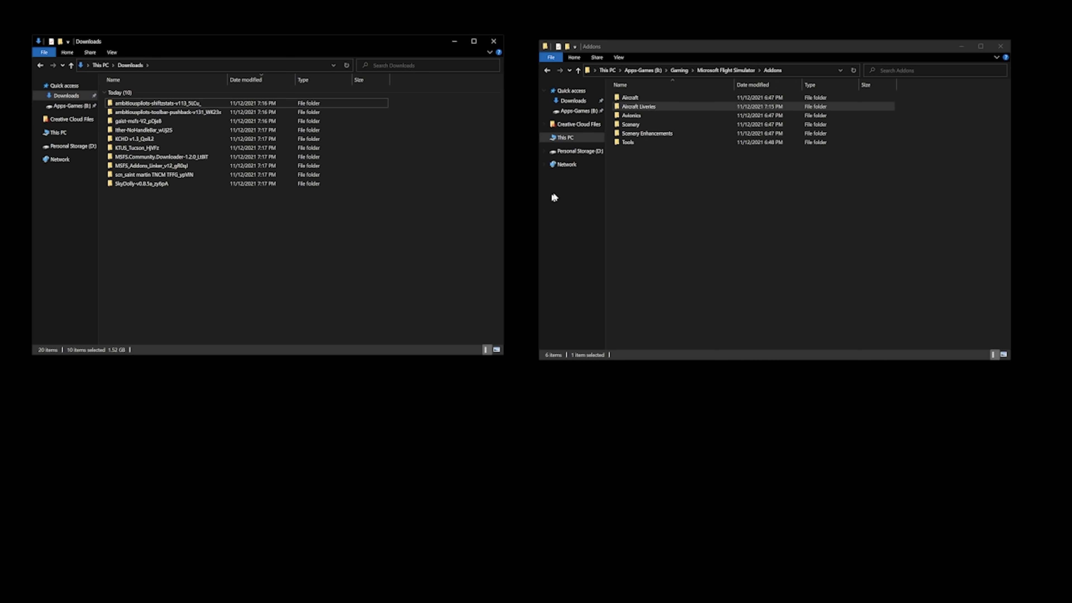
# Open a third File Explorer window below the others and show the Applications folder inside Gaming\Microsoft Flight Simulator on the Apps-Games drive
pyautogui.press('super+e')
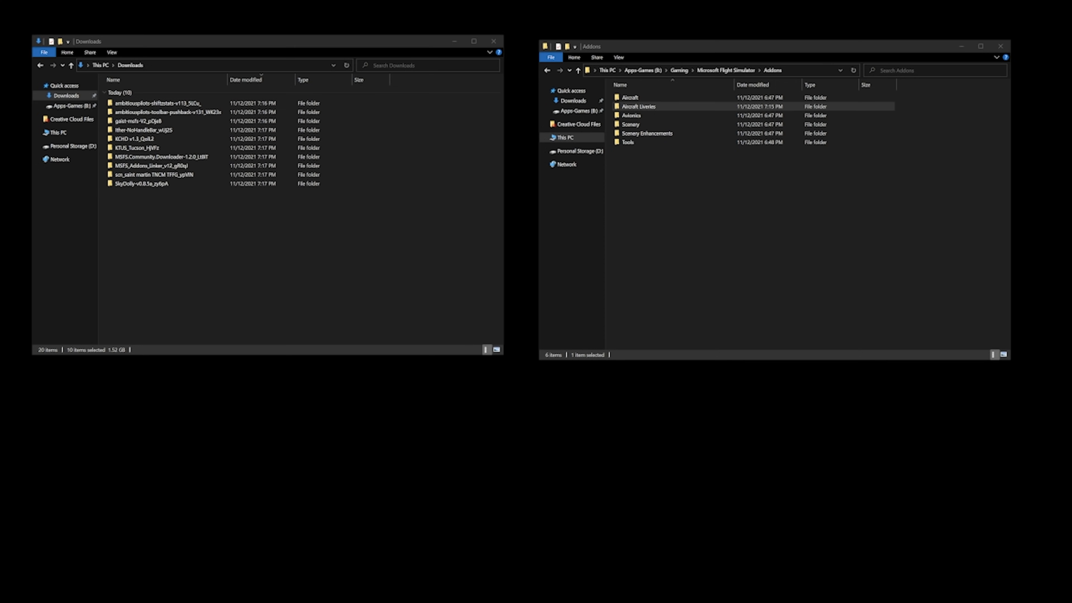
pyautogui.moveTo(692, 67); pyautogui.dragTo(422, 283)
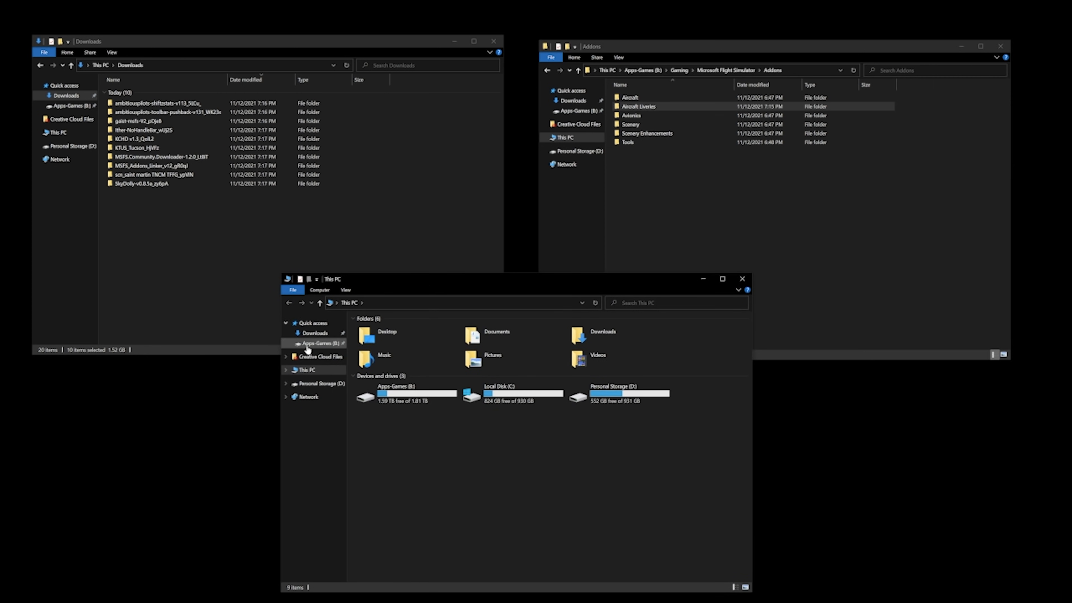
pyautogui.click(319, 342)
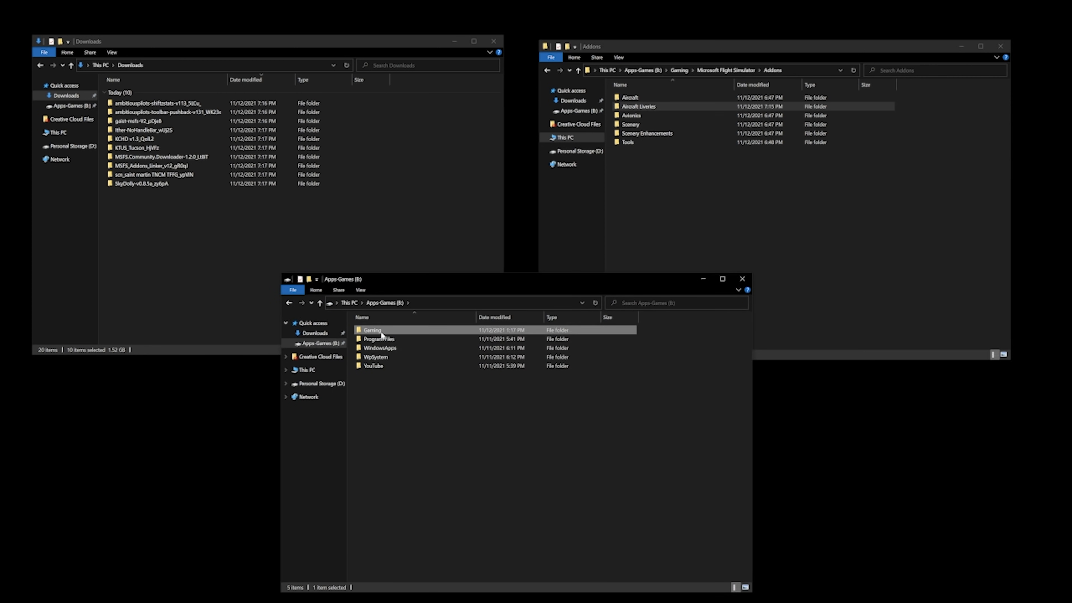
pyautogui.doubleClick(395, 330)
pyautogui.doubleClick(405, 330)
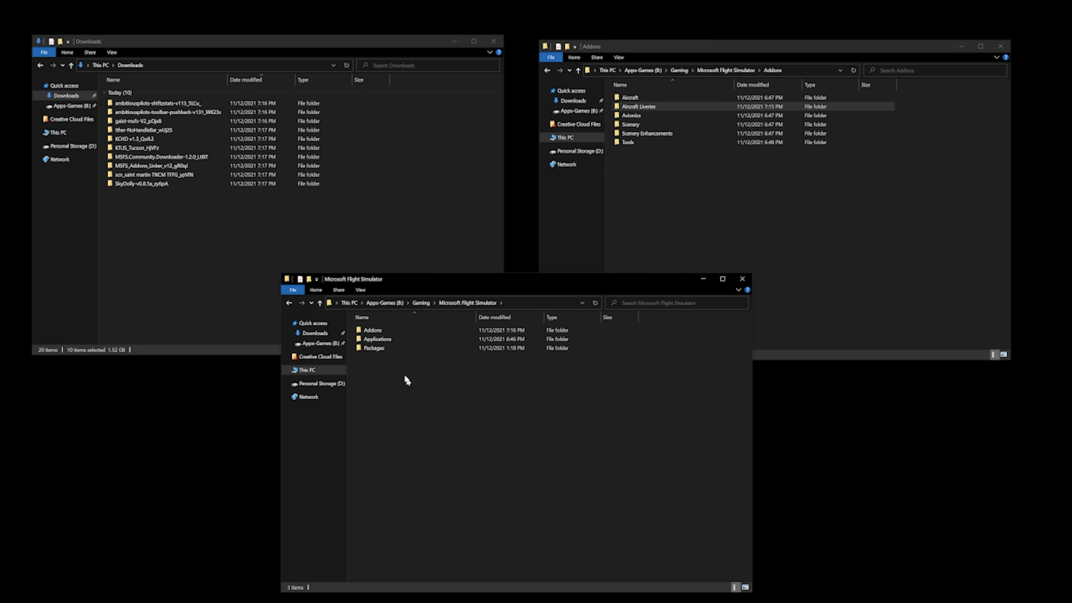
pyautogui.doubleClick(391, 339)
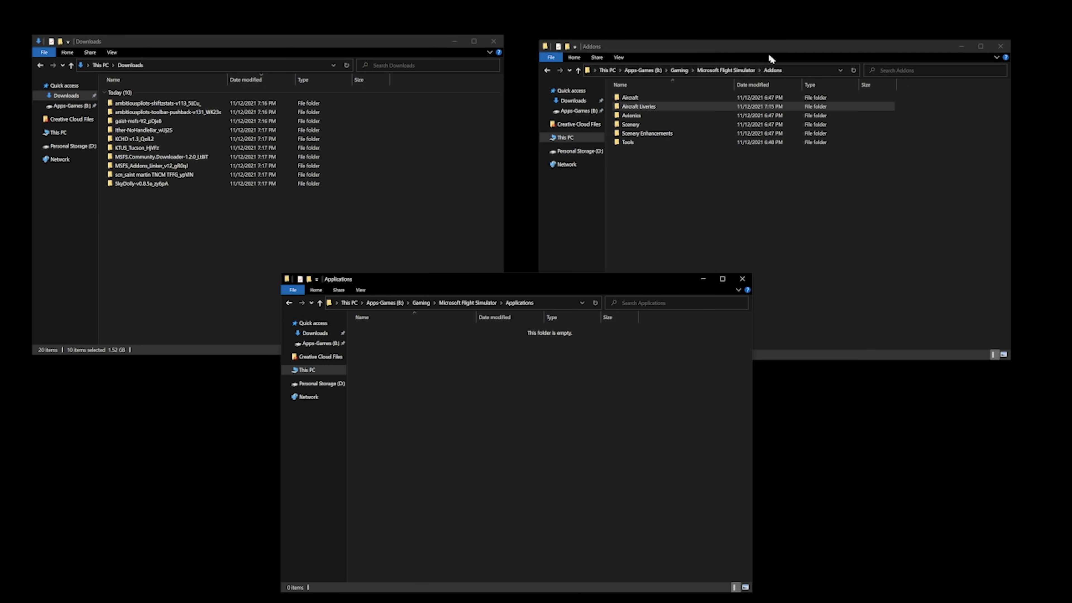
# Check the contents of the extracted shiftzstats download, then copy its inner ambitiouspilots-shiftzstats folder into Addons\Tools
pyautogui.click(187, 232)
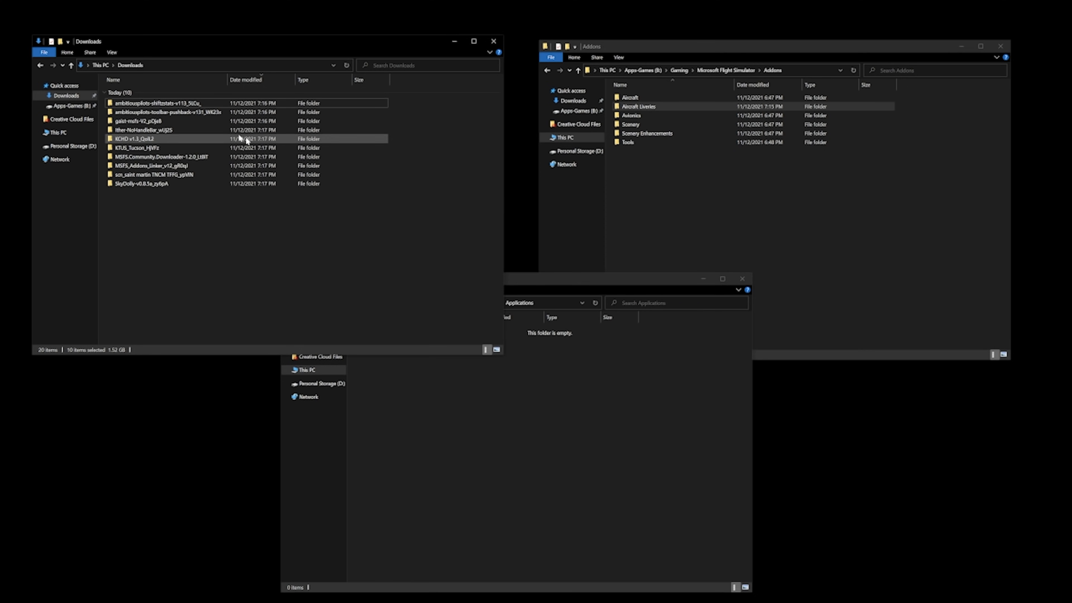
pyautogui.moveTo(292, 48); pyautogui.dragTo(285, 28)
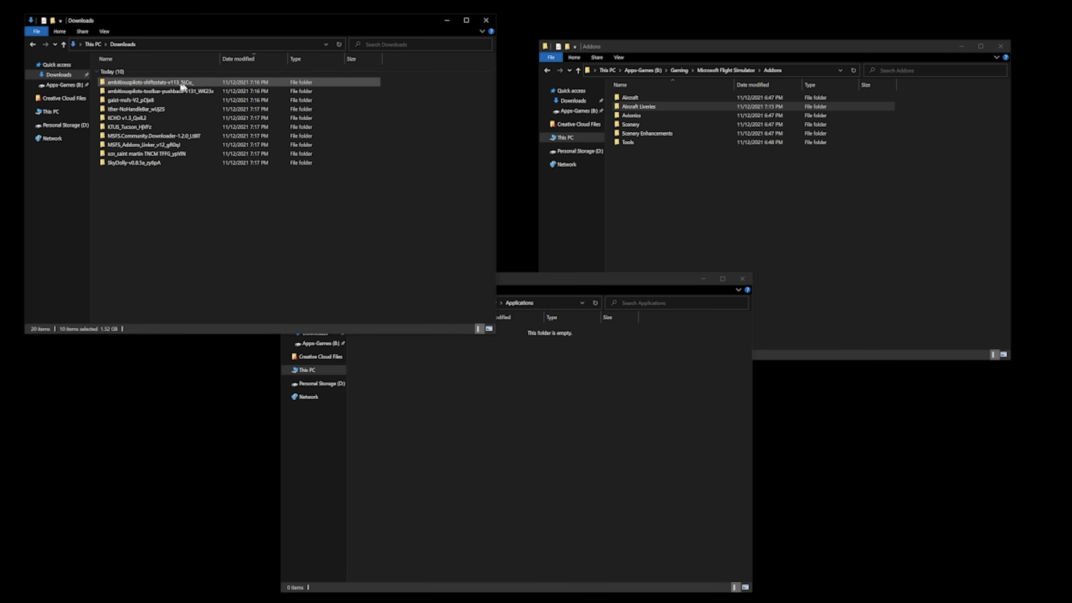
pyautogui.doubleClick(160, 83)
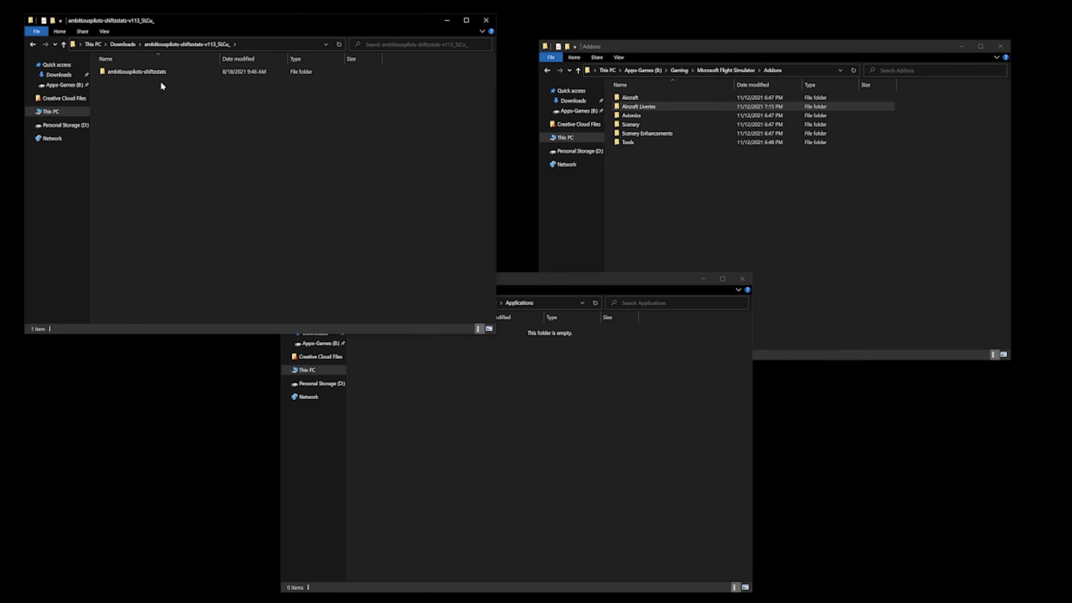
pyautogui.doubleClick(148, 72)
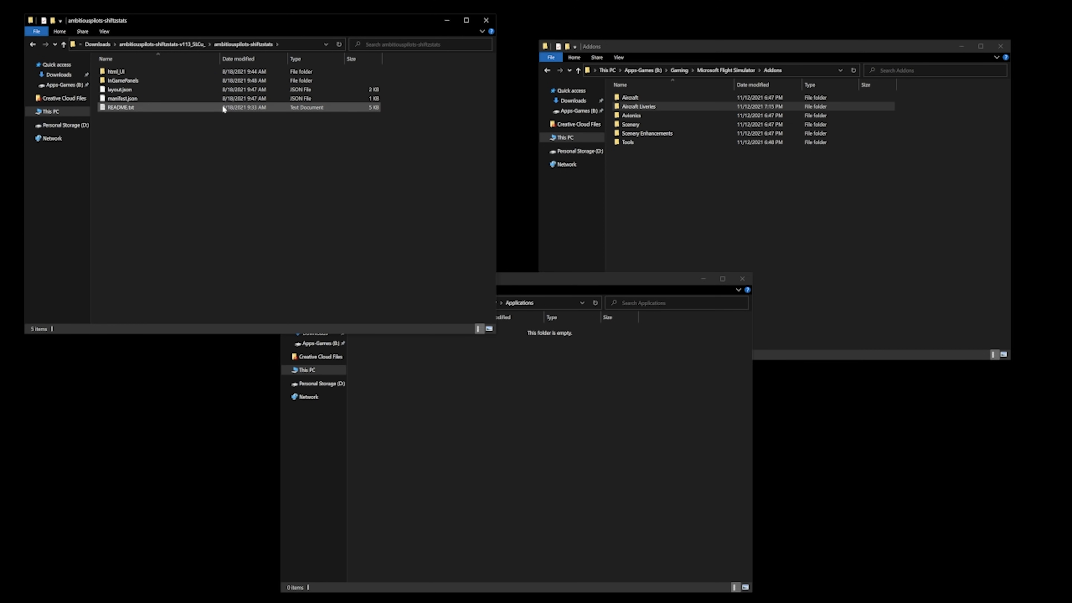
pyautogui.click(97, 43)
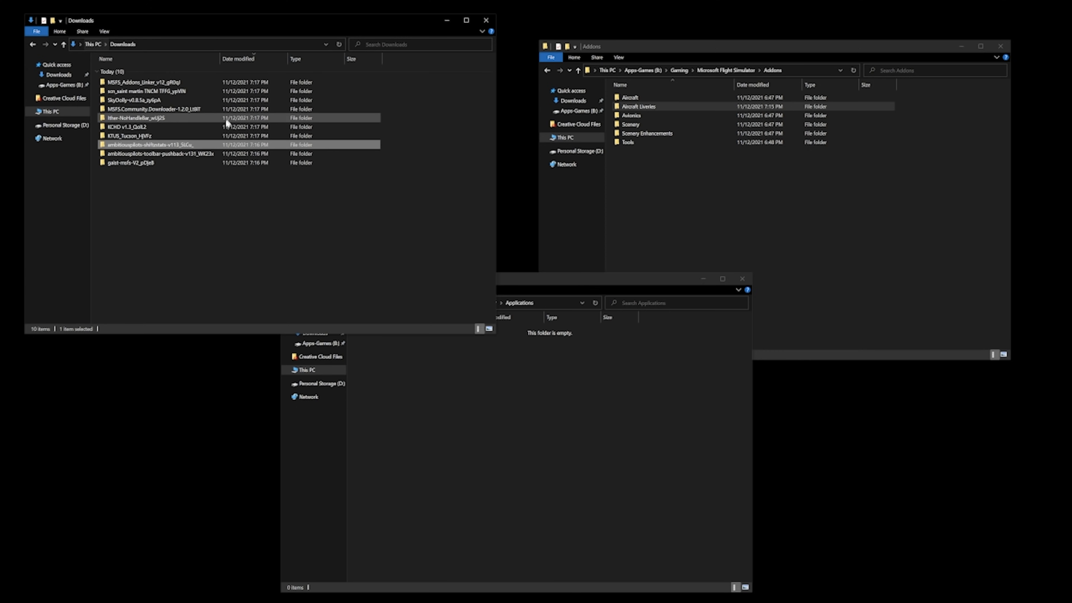
pyautogui.doubleClick(188, 150)
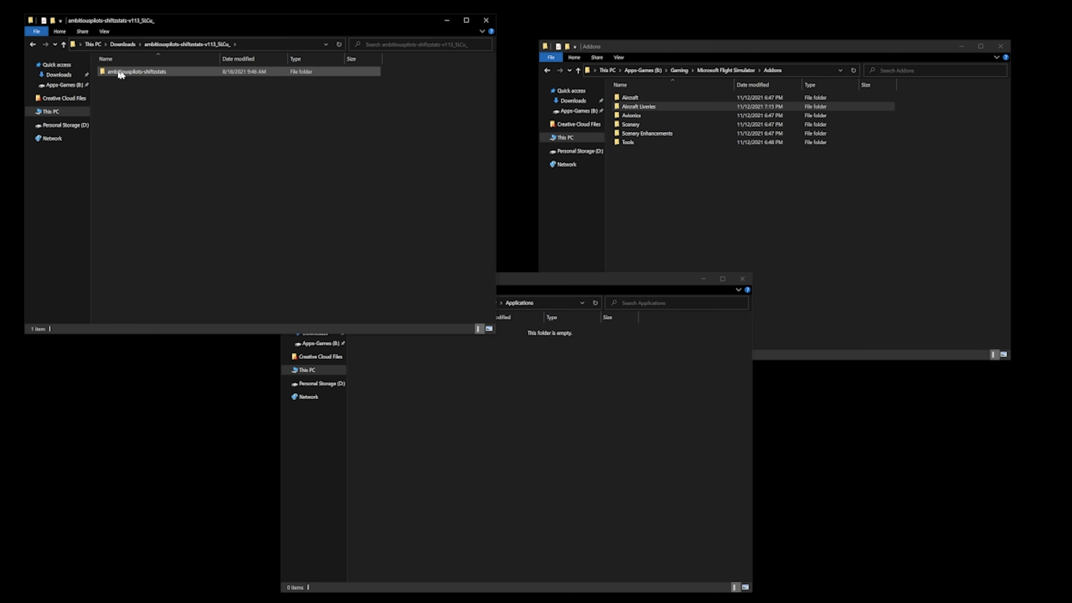
pyautogui.doubleClick(152, 72)
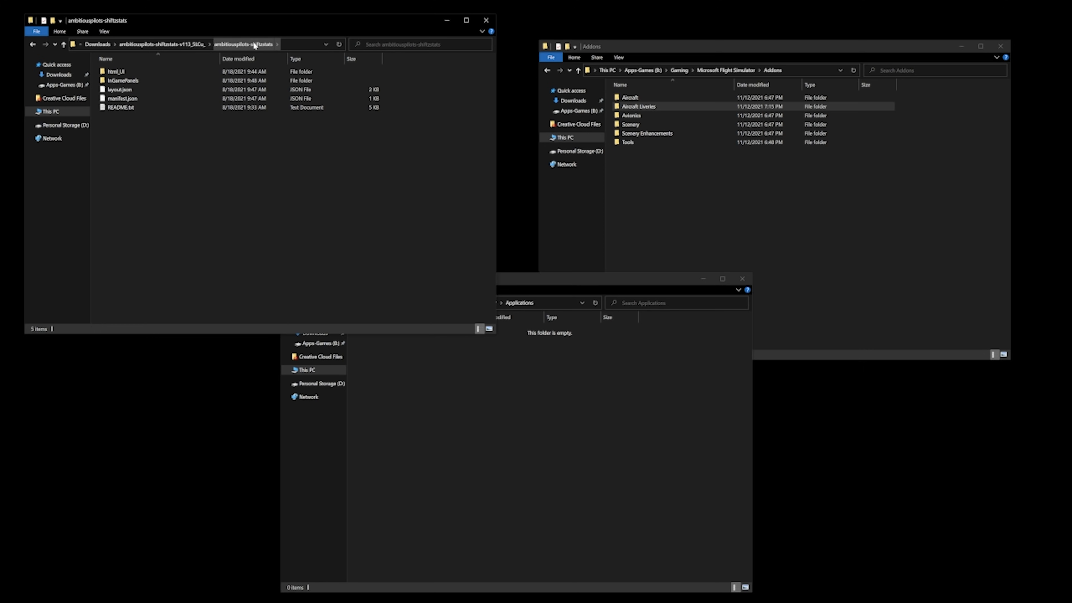
pyautogui.click(181, 44)
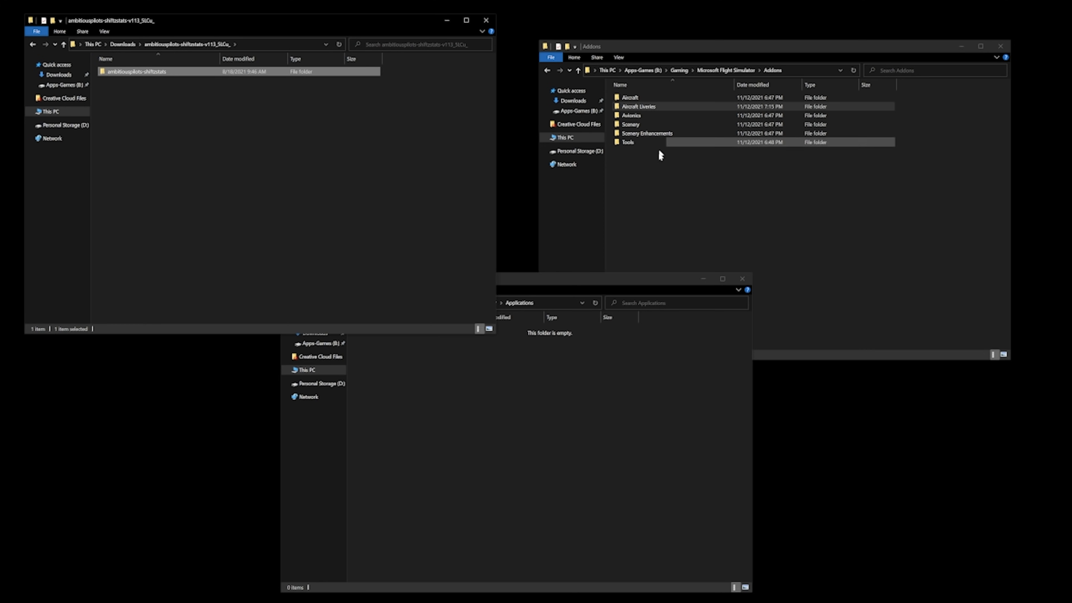
pyautogui.doubleClick(629, 143)
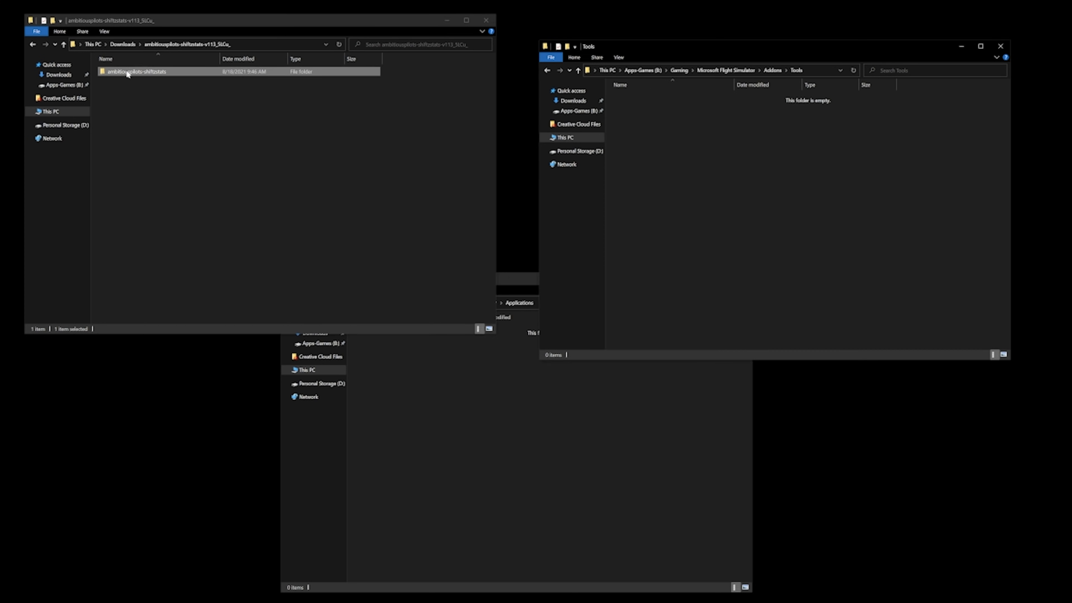
pyautogui.moveTo(127, 74); pyautogui.dragTo(694, 206)
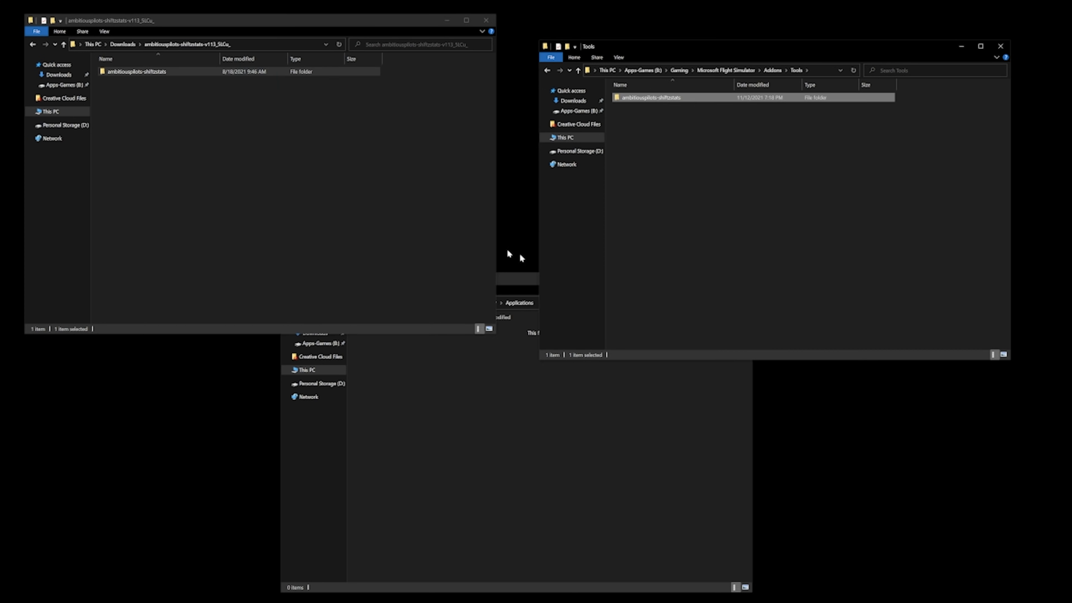
# Return to Downloads and delete the extracted ambitiouspilots-shiftzstats-v113 folder
pyautogui.click(236, 182)
pyautogui.click(32, 45)
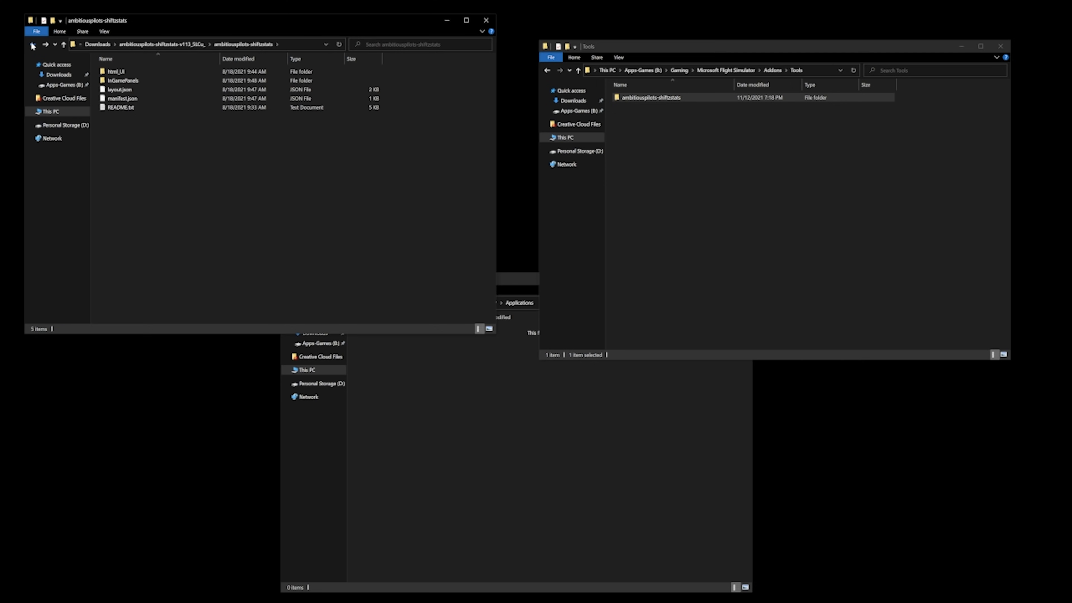
pyautogui.click(33, 45)
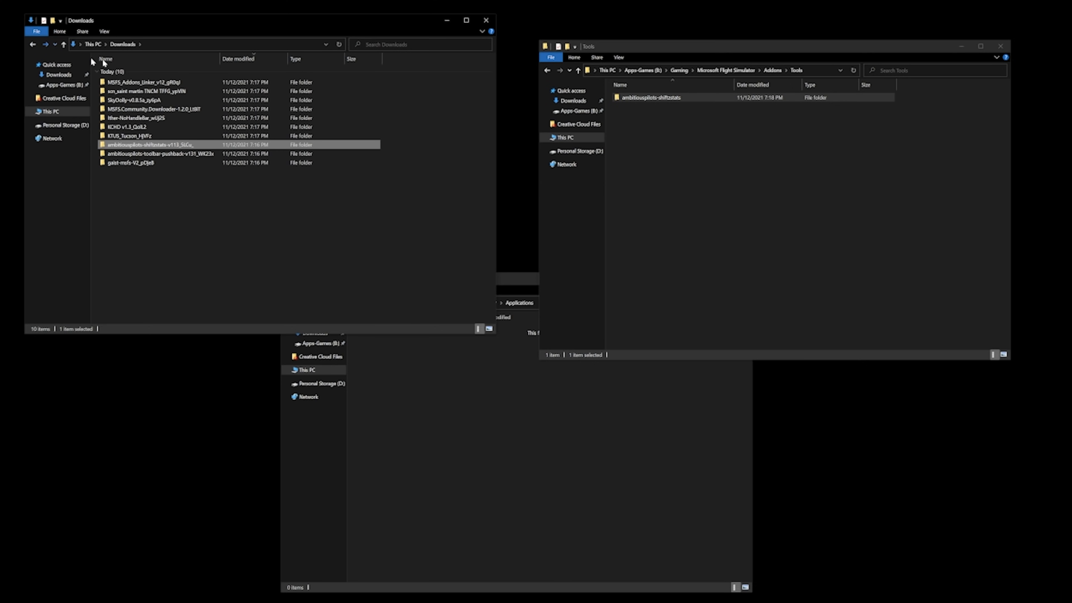
pyautogui.rightClick(117, 144)
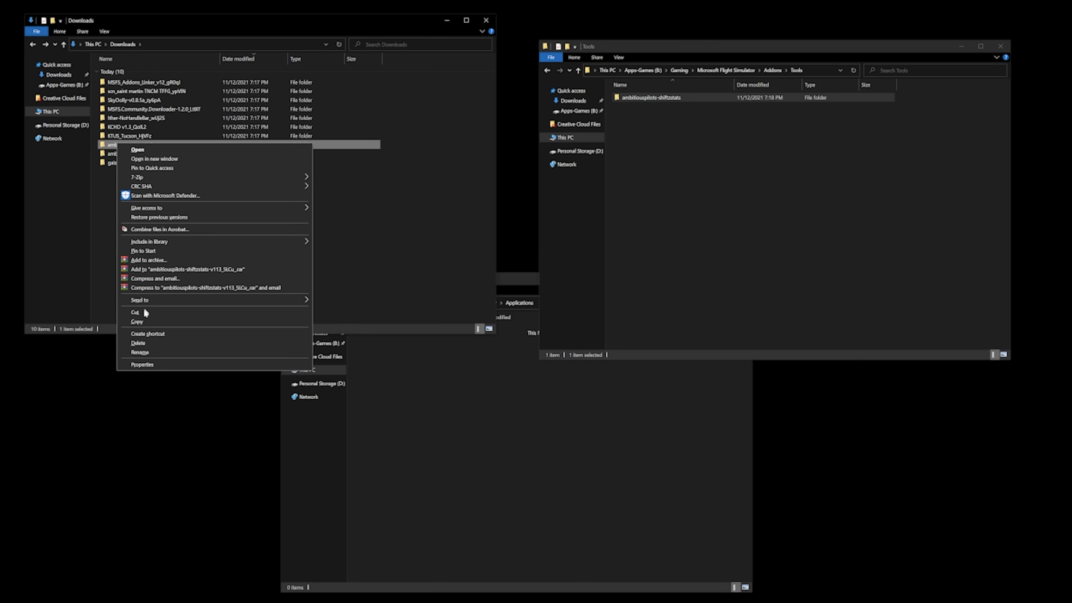
pyautogui.click(142, 342)
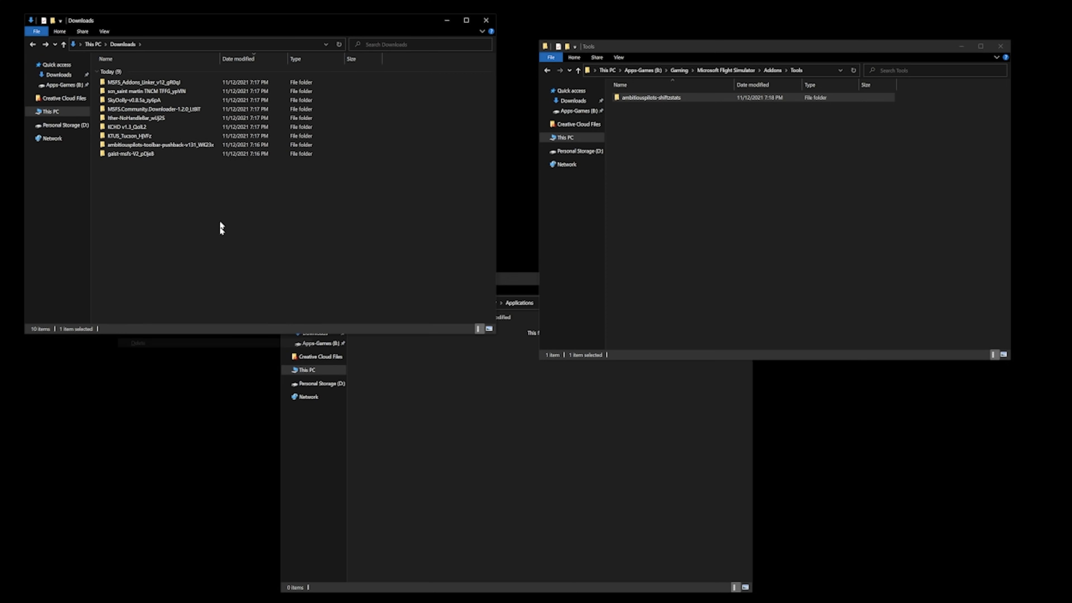
# Copy the inner ambitiouspilots-toolbar-pushback folder into Addons\Tools and delete its extracted v131 parent folder from Downloads
pyautogui.doubleClick(147, 146)
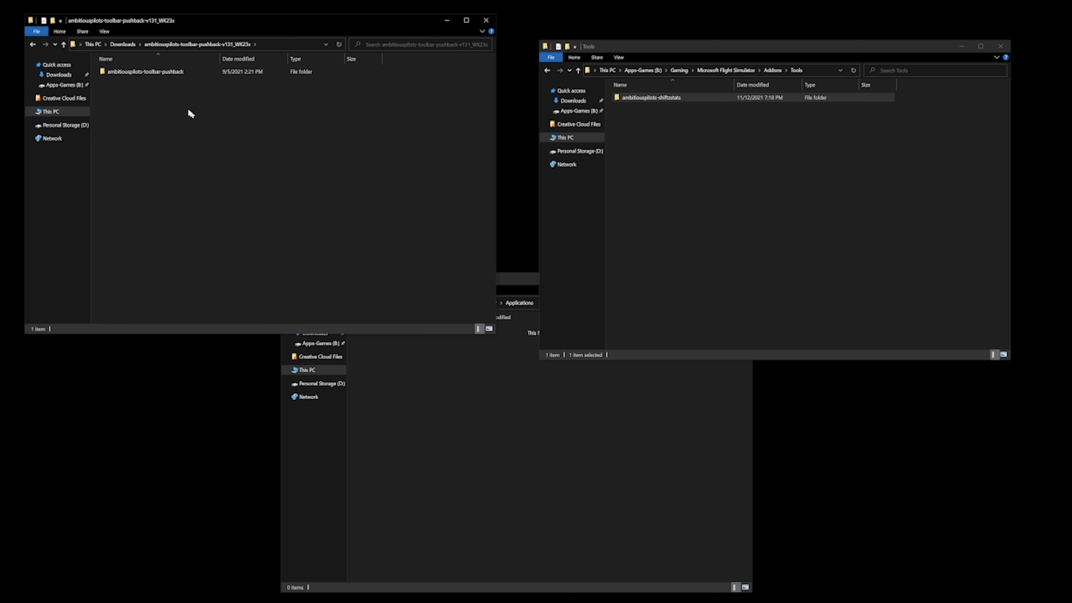
pyautogui.doubleClick(135, 73)
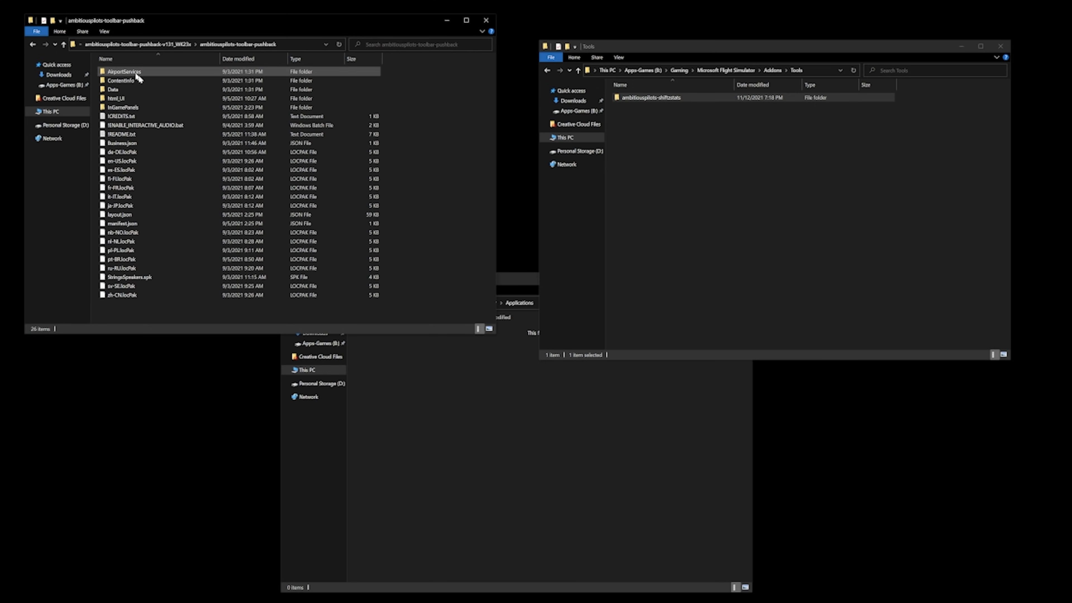
pyautogui.click(30, 43)
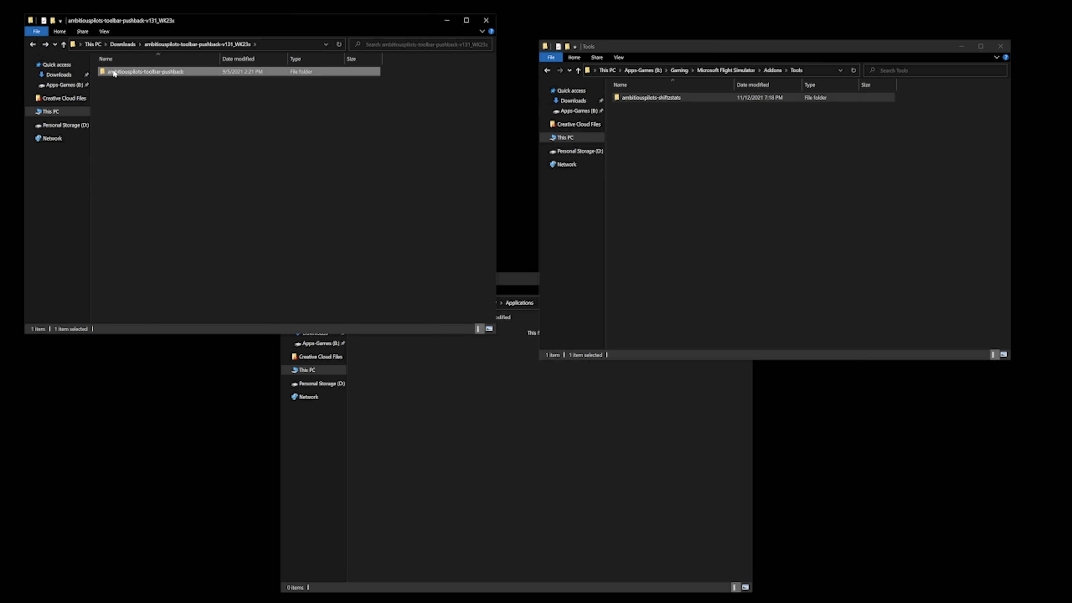
pyautogui.moveTo(620, 193); pyautogui.dragTo(784, 218)
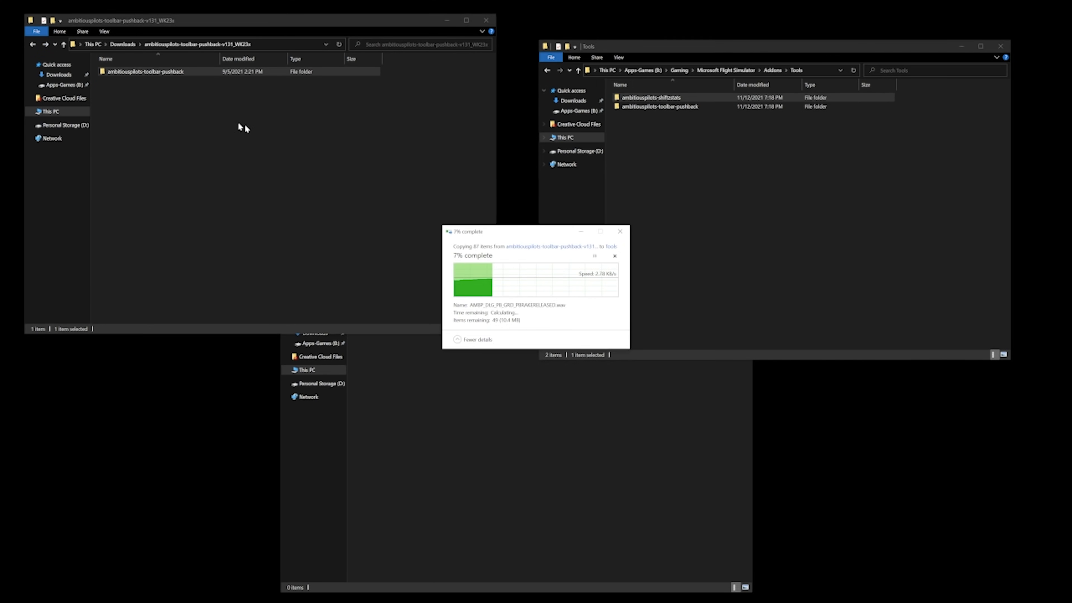
pyautogui.click(33, 44)
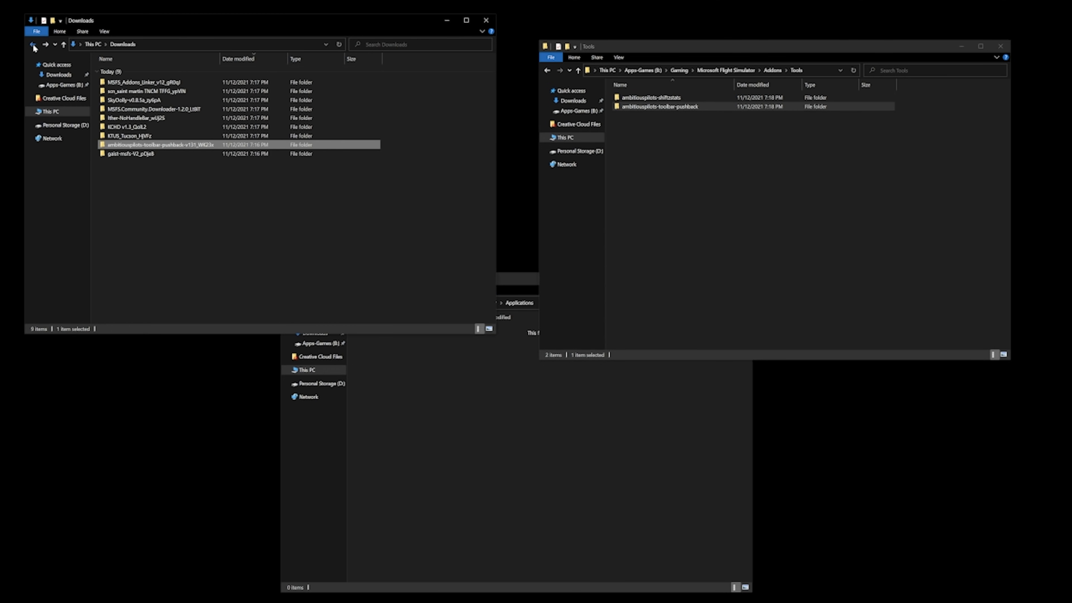
pyautogui.rightClick(115, 145)
pyautogui.click(136, 345)
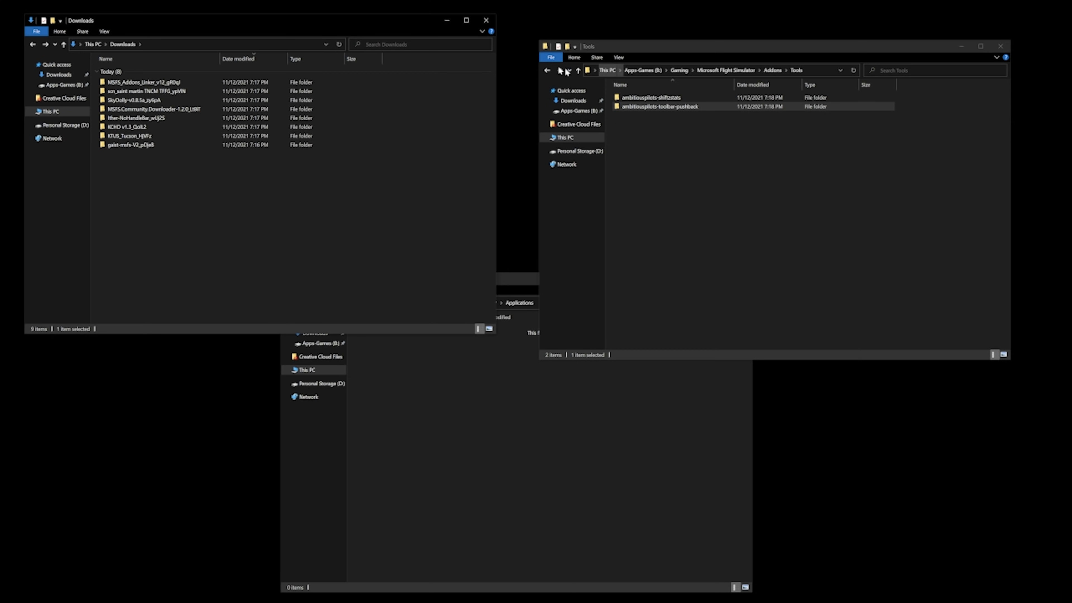
# Open the Scenery folder in Addons and create a folder named Arizona in it
pyautogui.click(547, 70)
pyautogui.doubleClick(640, 125)
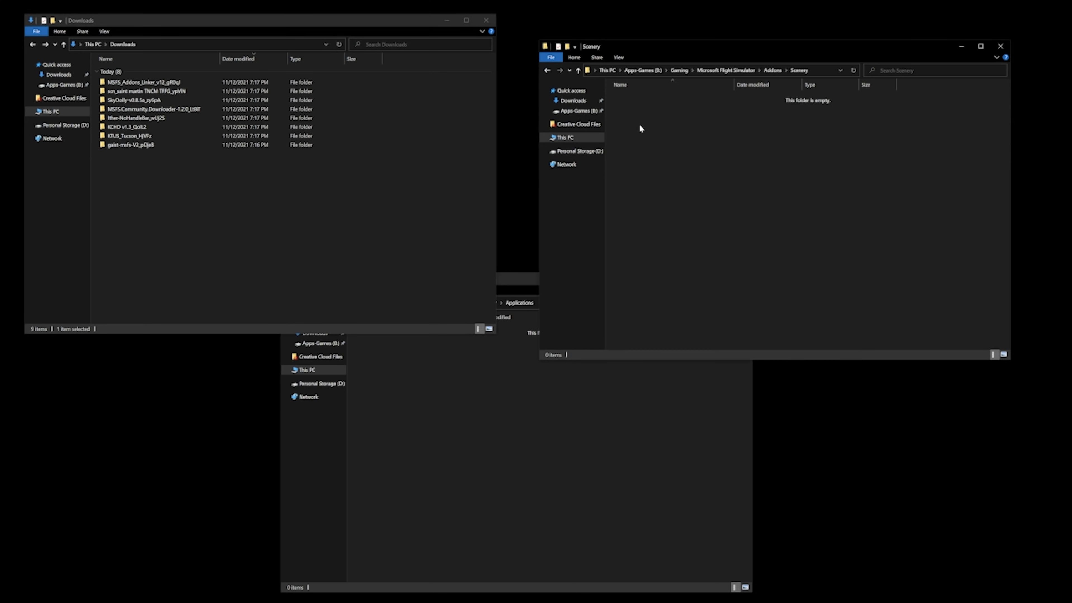
pyautogui.rightClick(653, 125)
pyautogui.moveTo(696, 223)
pyautogui.click(769, 225)
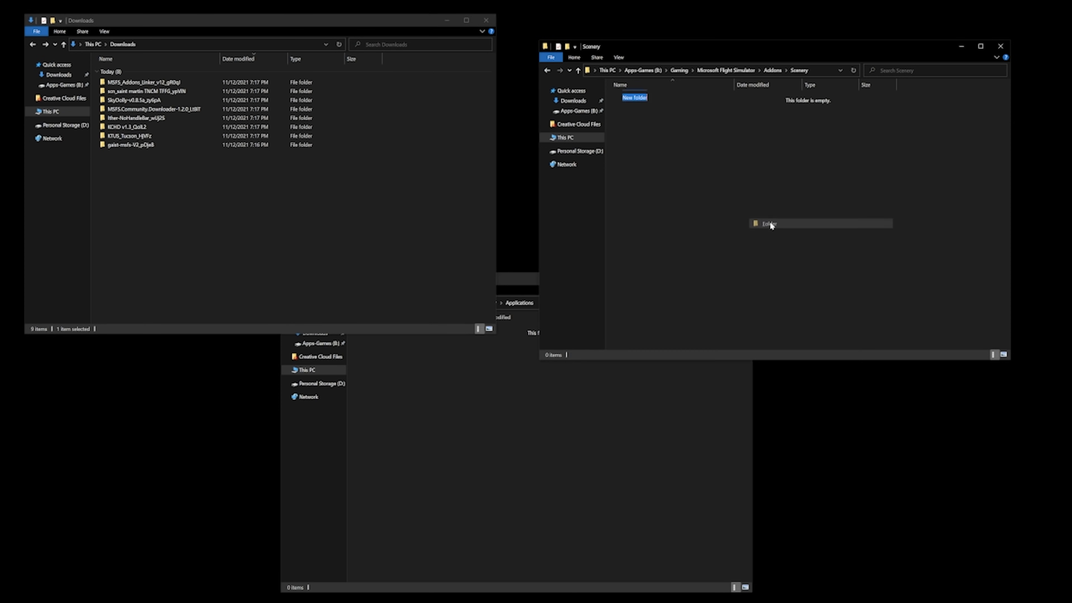
pyautogui.write('Arizona')
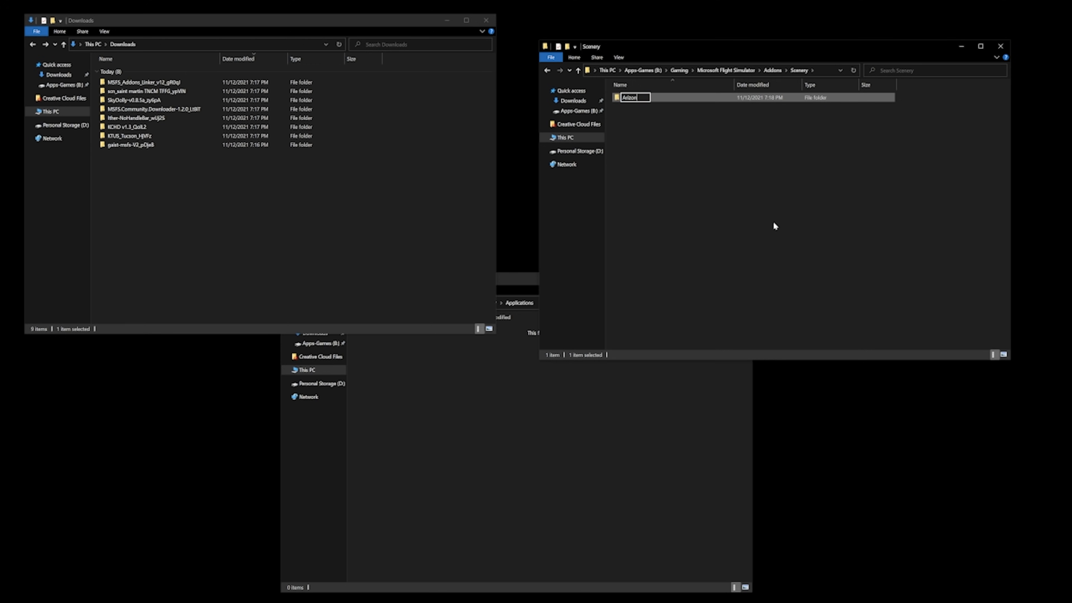
pyautogui.press('Return')
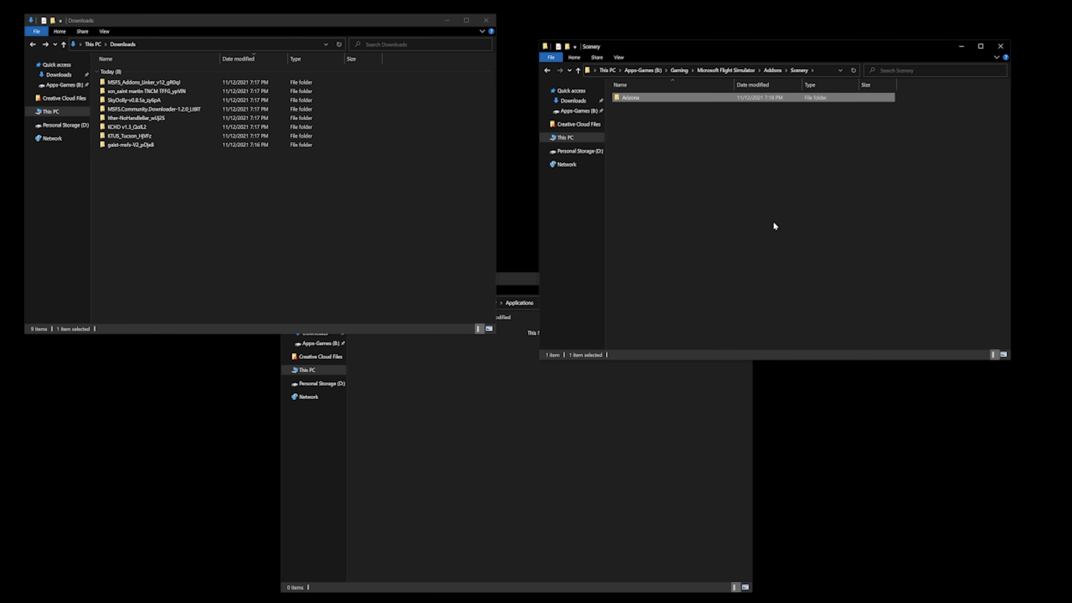
# Create a second folder named United States in the Scenery folder
pyautogui.rightClick(633, 145)
pyautogui.moveTo(671, 238)
pyautogui.click(745, 237)
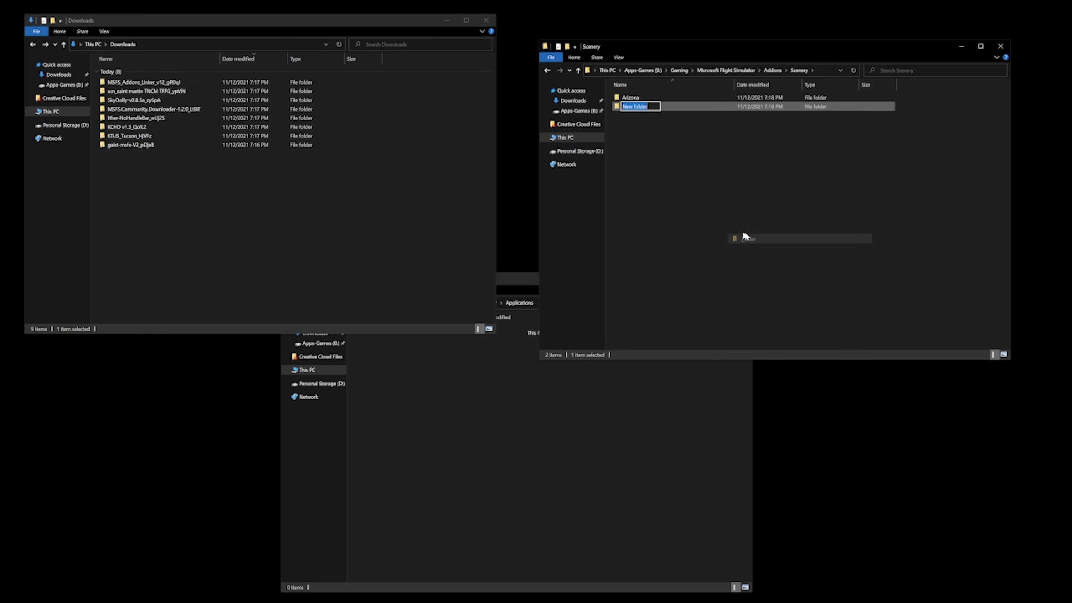
pyautogui.write('Unit')
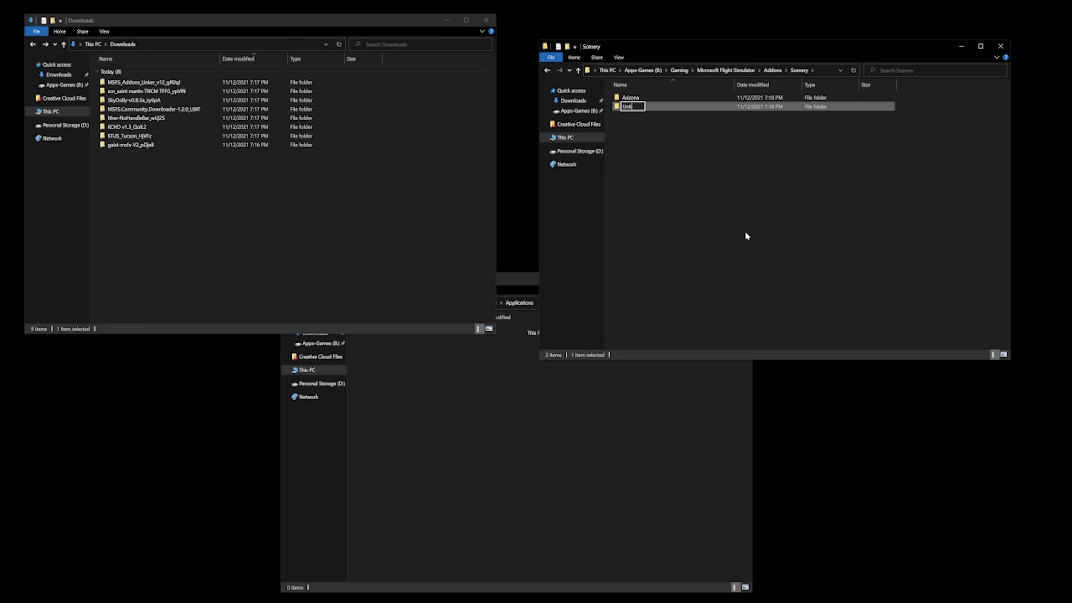
pyautogui.write('ed States')
pyautogui.press('Return')
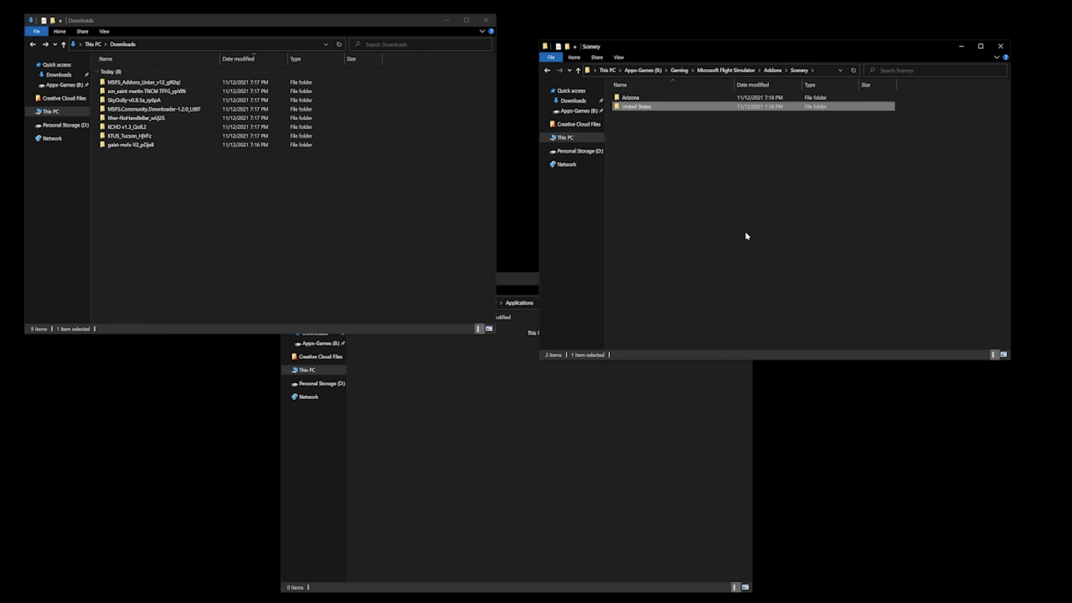
# Move the Arizona folder into the United States folder and open Arizona at its new location
pyautogui.press('Return')
pyautogui.click(547, 70)
pyautogui.moveTo(631, 97); pyautogui.dragTo(638, 108)
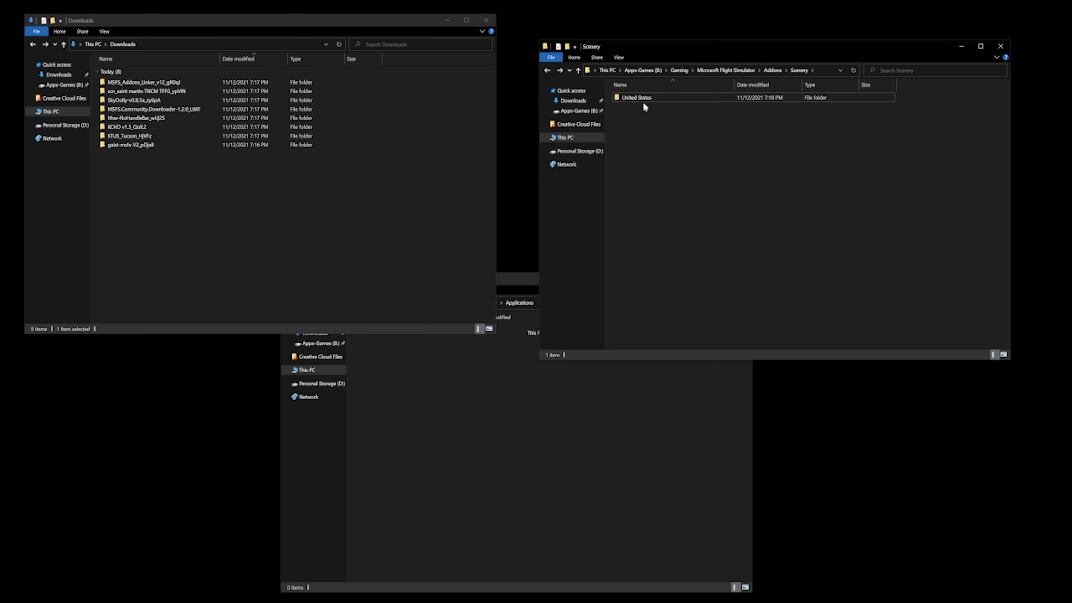
pyautogui.doubleClick(637, 98)
pyautogui.click(637, 98)
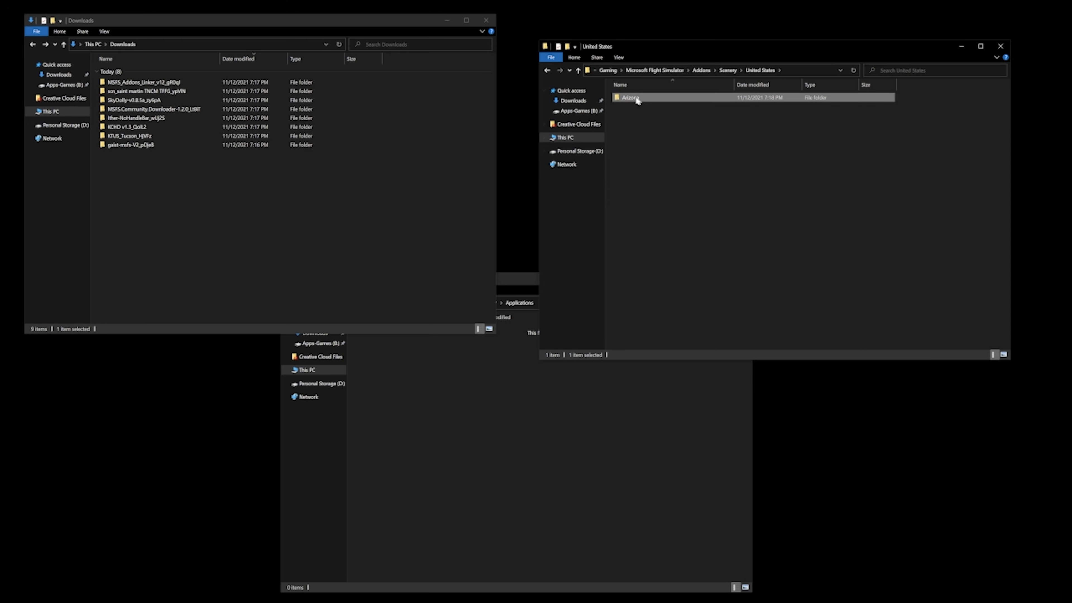
pyautogui.doubleClick(683, 99)
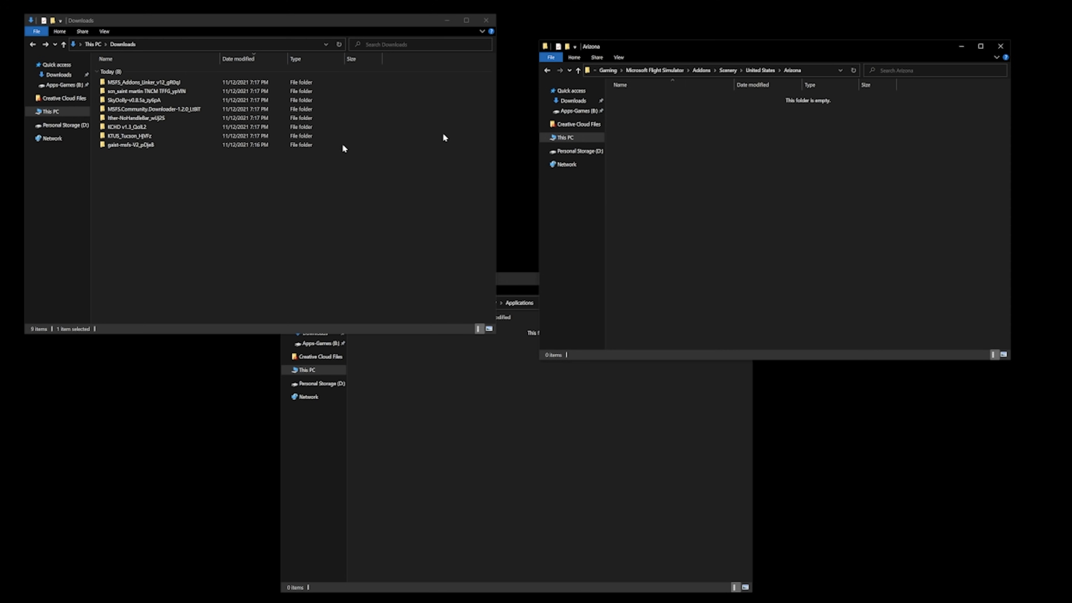
# Check the contents of the extracted KTUS_Tucson download and copy its inner KTUS_Tucson folder into Scenery\United States\Arizona
pyautogui.click(166, 207)
pyautogui.doubleClick(163, 136)
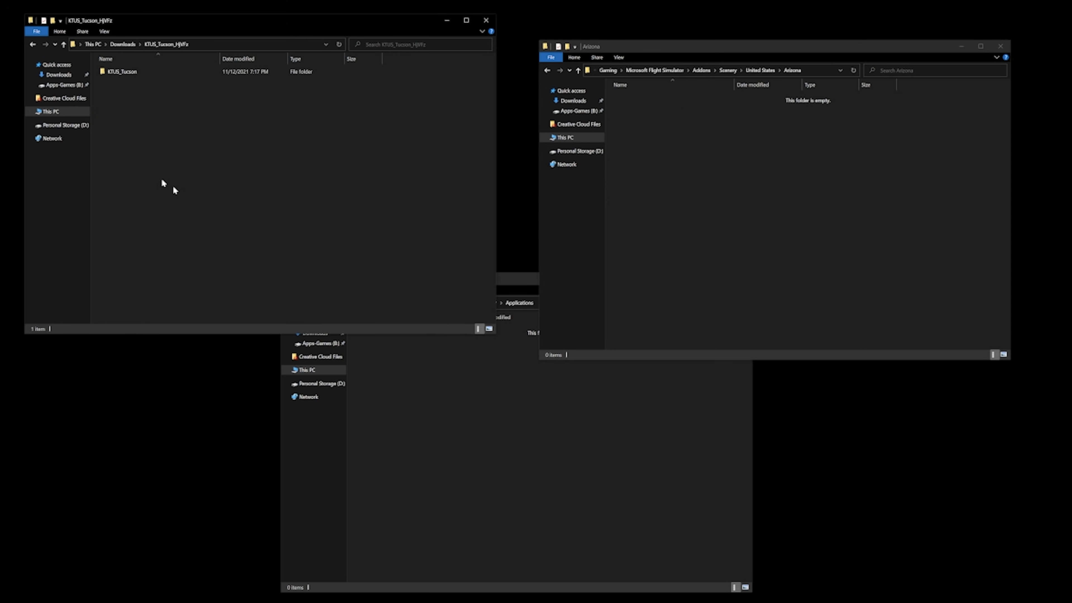
pyautogui.doubleClick(118, 71)
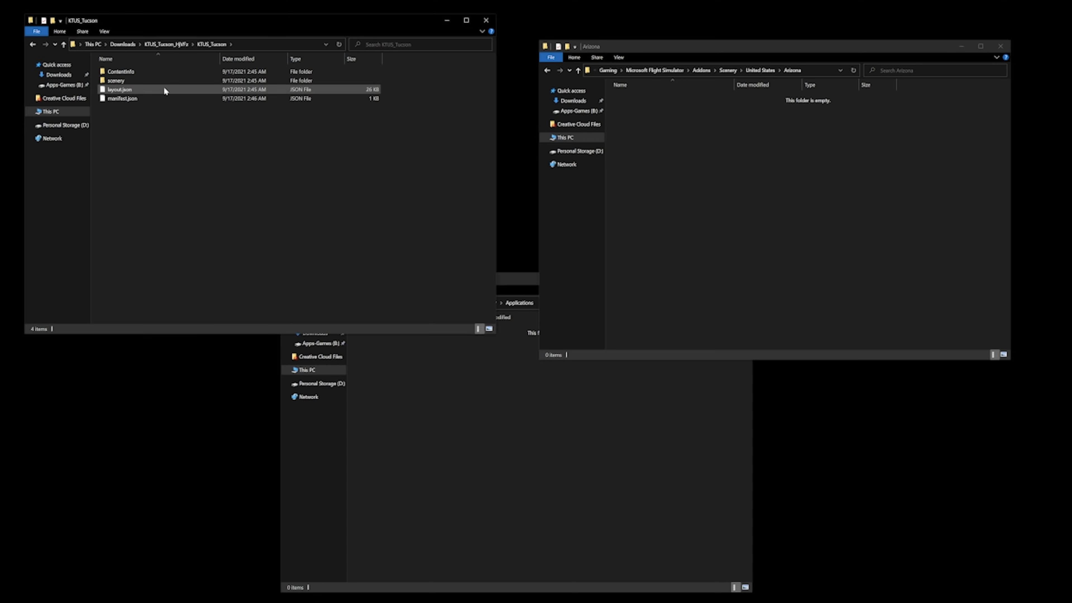
pyautogui.click(33, 44)
pyautogui.moveTo(122, 72); pyautogui.dragTo(676, 166)
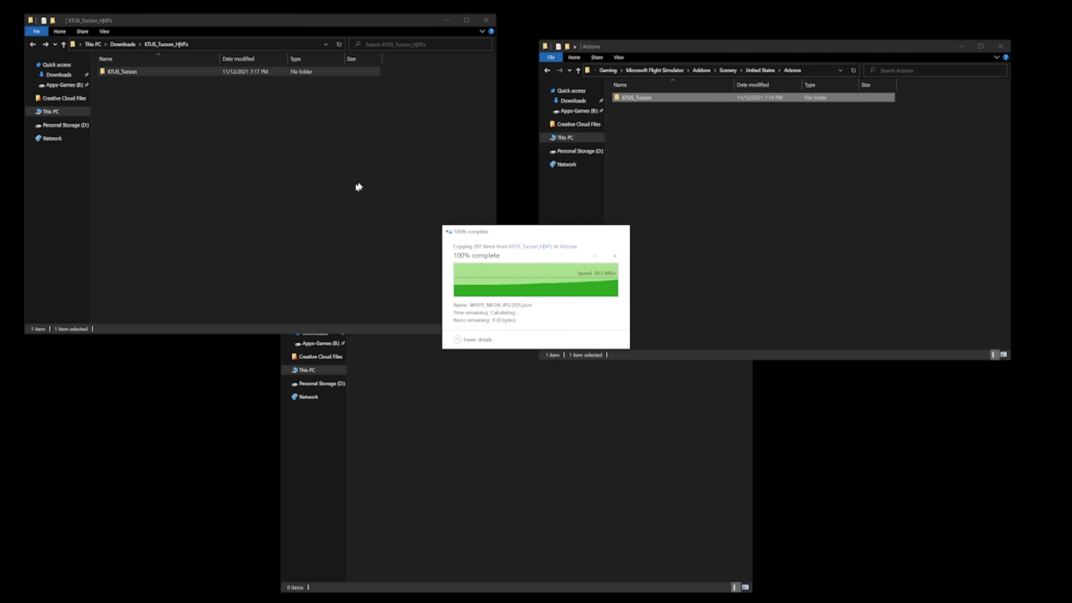
# Delete the extracted KTUS_Tucson parent folder from Downloads
pyautogui.click(32, 44)
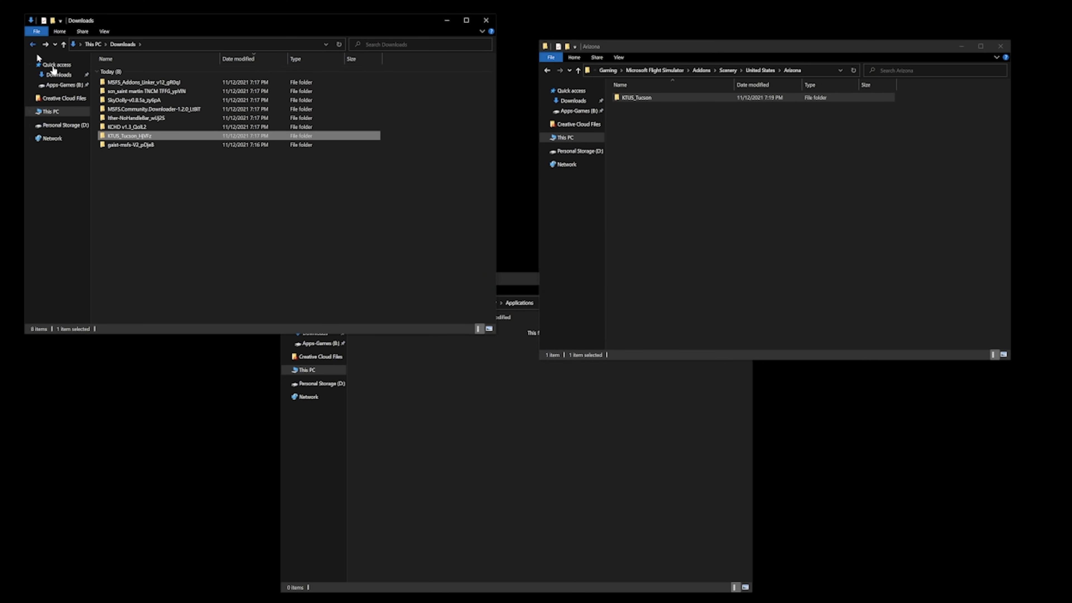
pyautogui.rightClick(113, 136)
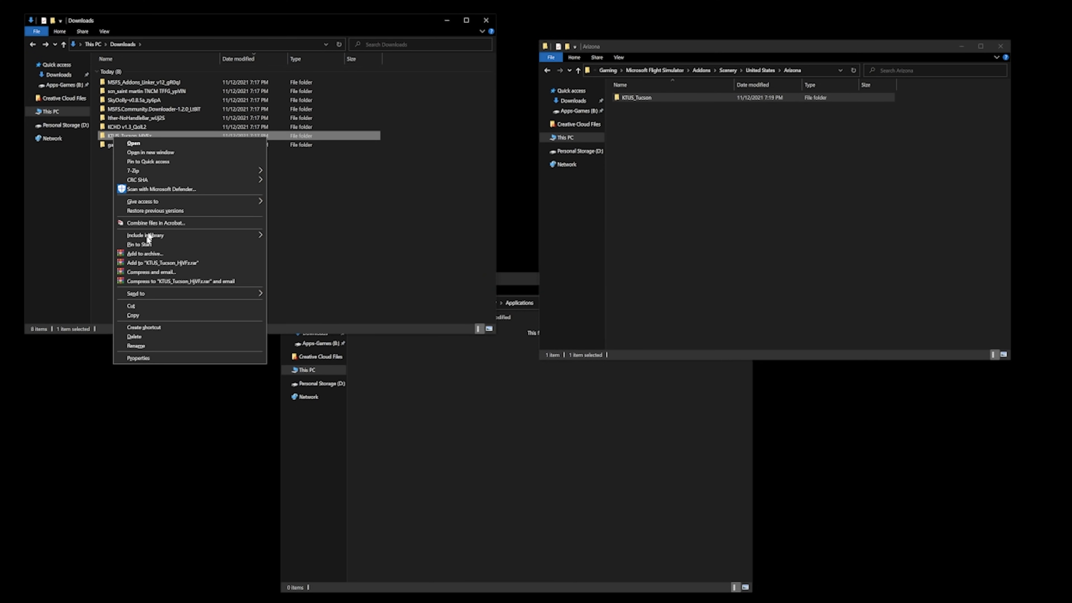
pyautogui.click(134, 336)
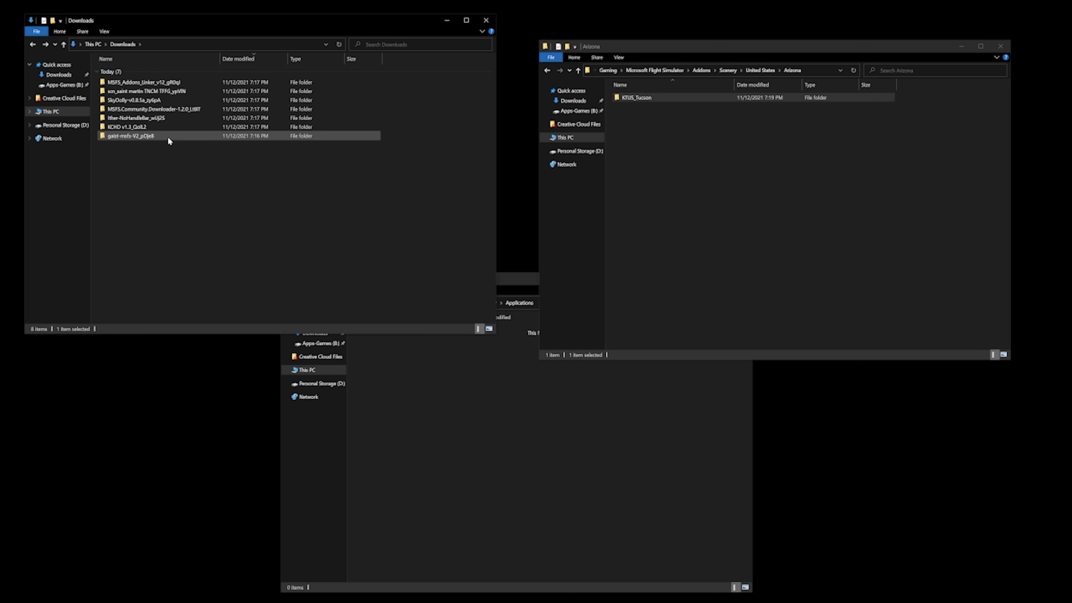
# Open the extracted gaist-msfs-V2 download folder and the Scenery Enhancements folder in Addons
pyautogui.doubleClick(135, 136)
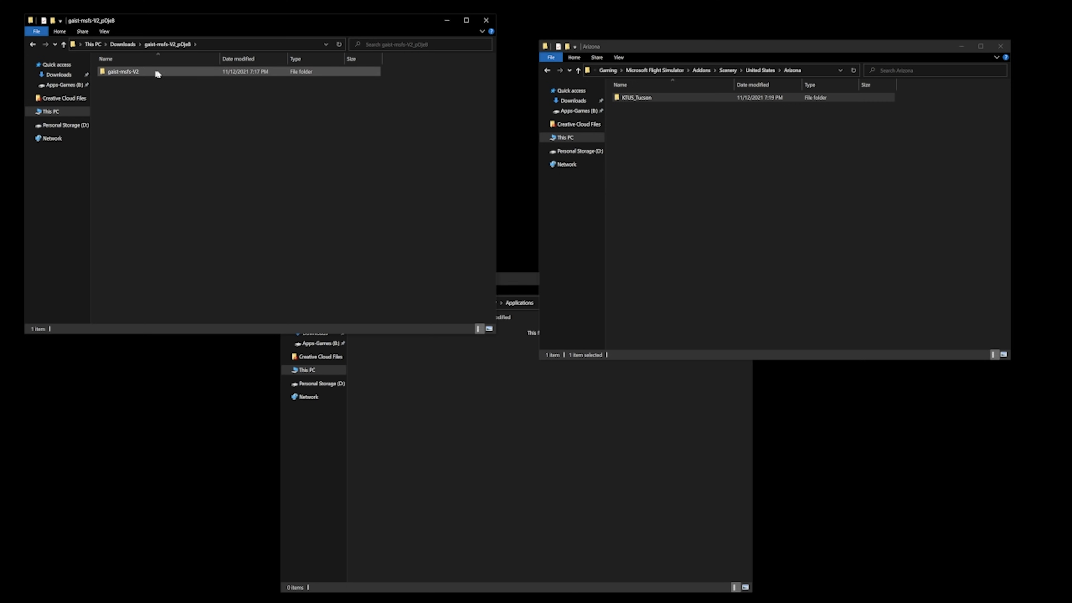
pyautogui.click(547, 70)
pyautogui.click(548, 71)
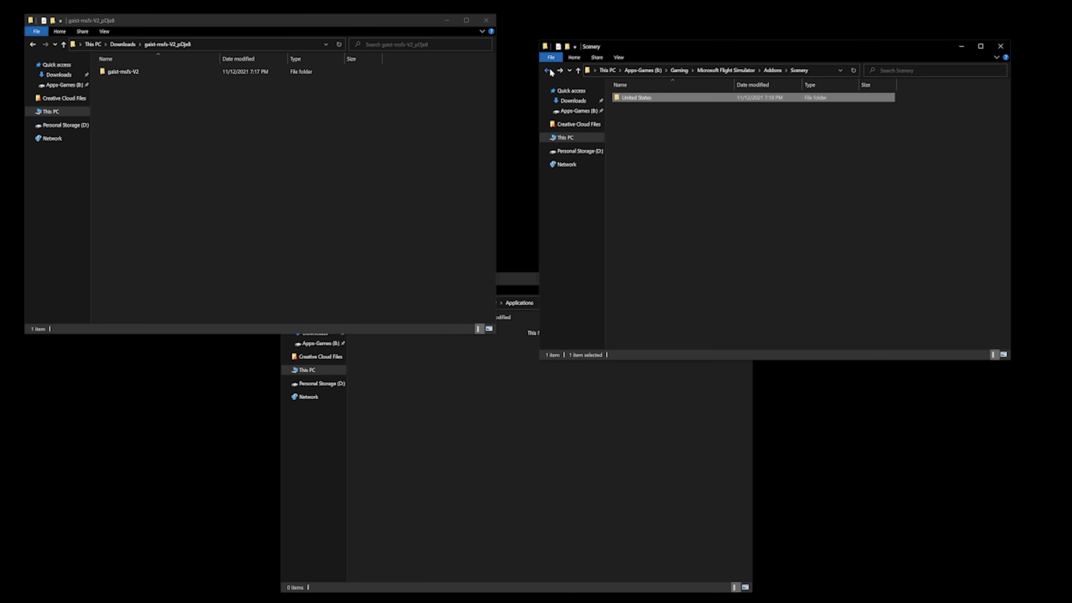
pyautogui.click(772, 70)
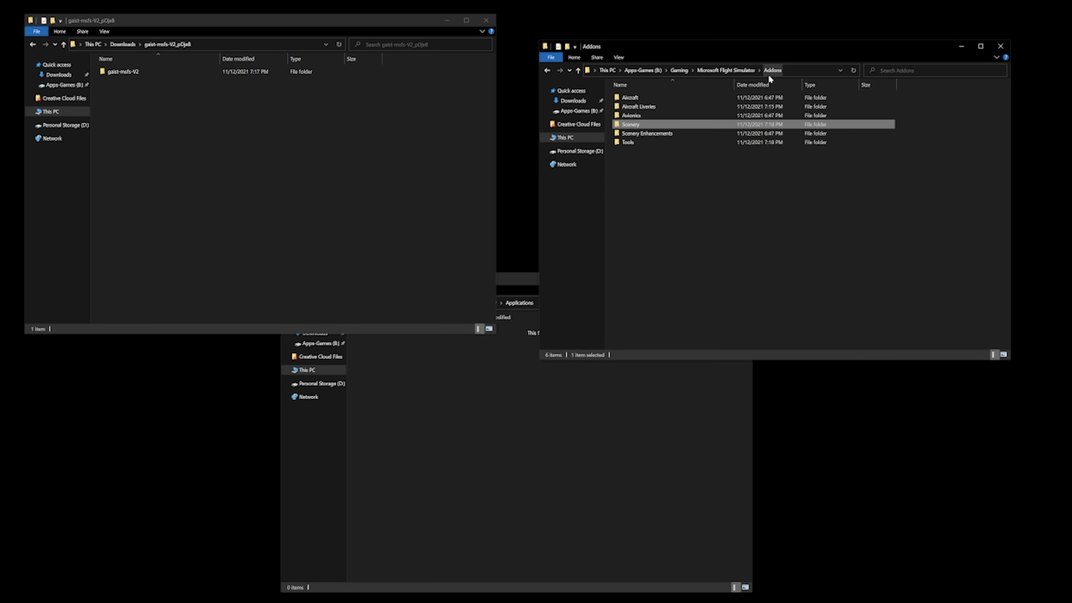
pyautogui.doubleClick(649, 133)
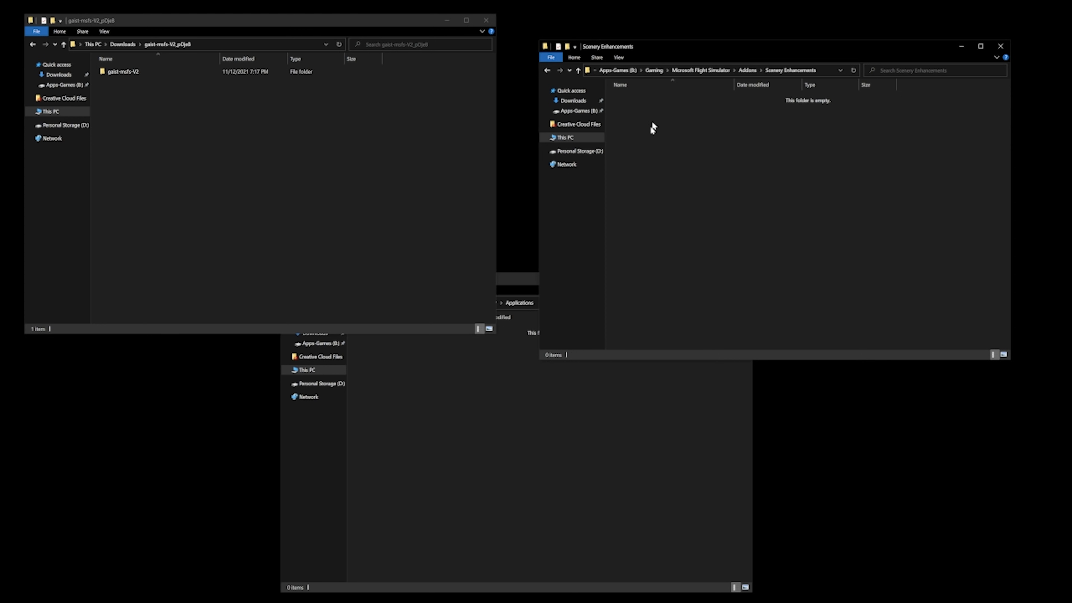
# Check the contents of the gaist-msfs-V2 folder and copy that folder into Addons > Scenery Enhancements
pyautogui.doubleClick(126, 72)
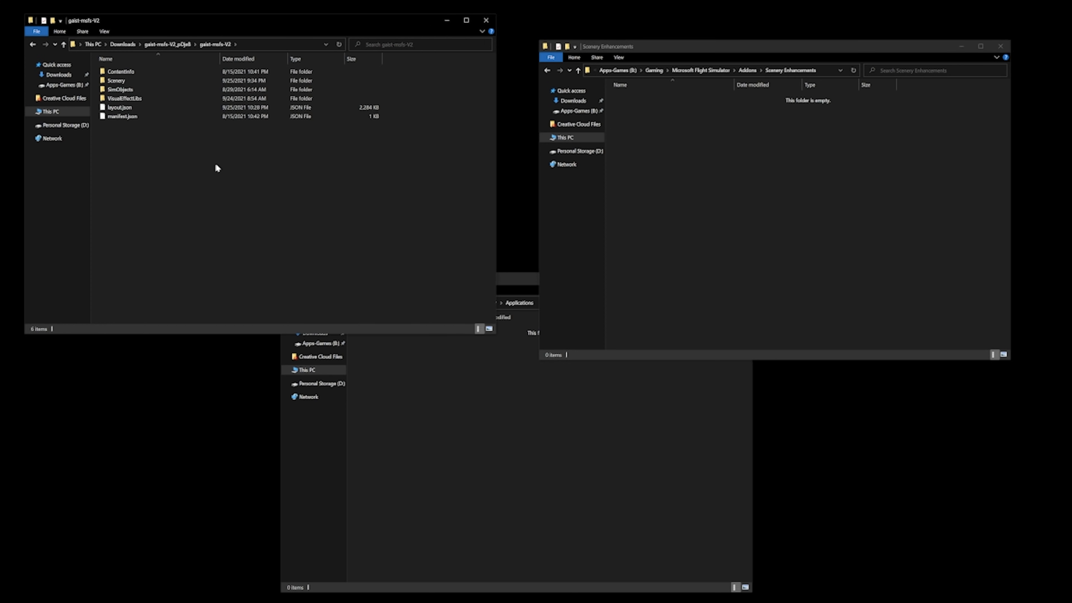
pyautogui.click(31, 45)
pyautogui.moveTo(121, 73); pyautogui.dragTo(705, 168)
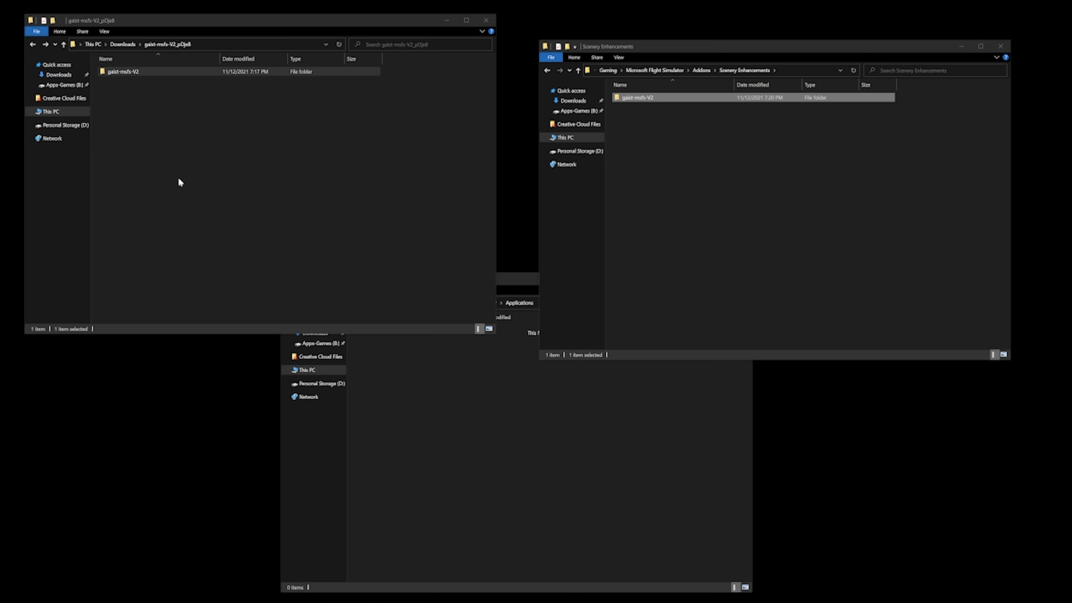
# Delete the original gaist-msfs-V2 download folder from Downloads
pyautogui.click(59, 74)
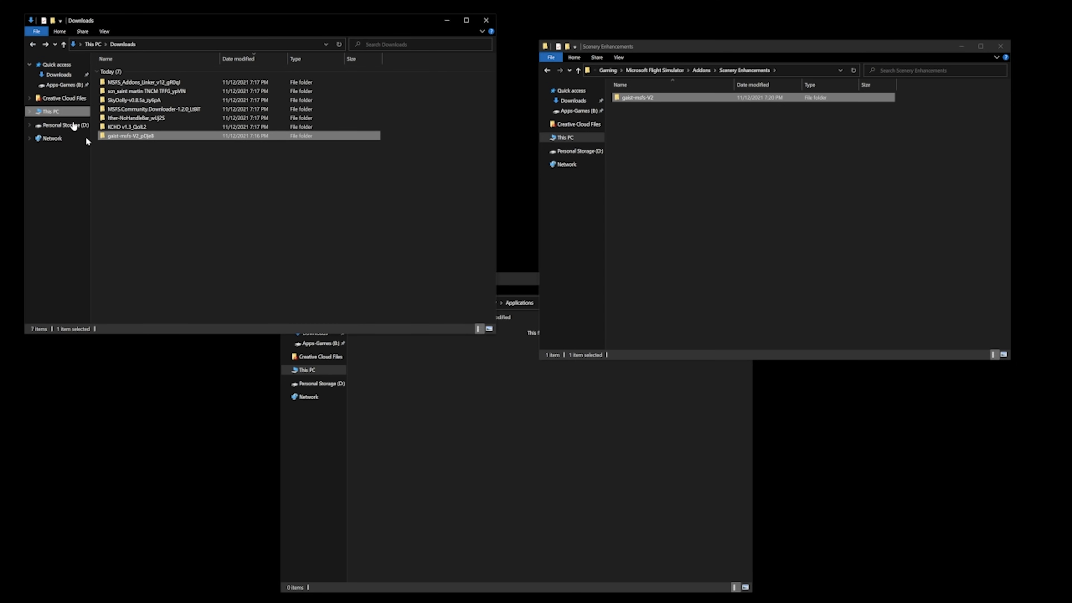
pyautogui.rightClick(113, 140)
pyautogui.click(150, 337)
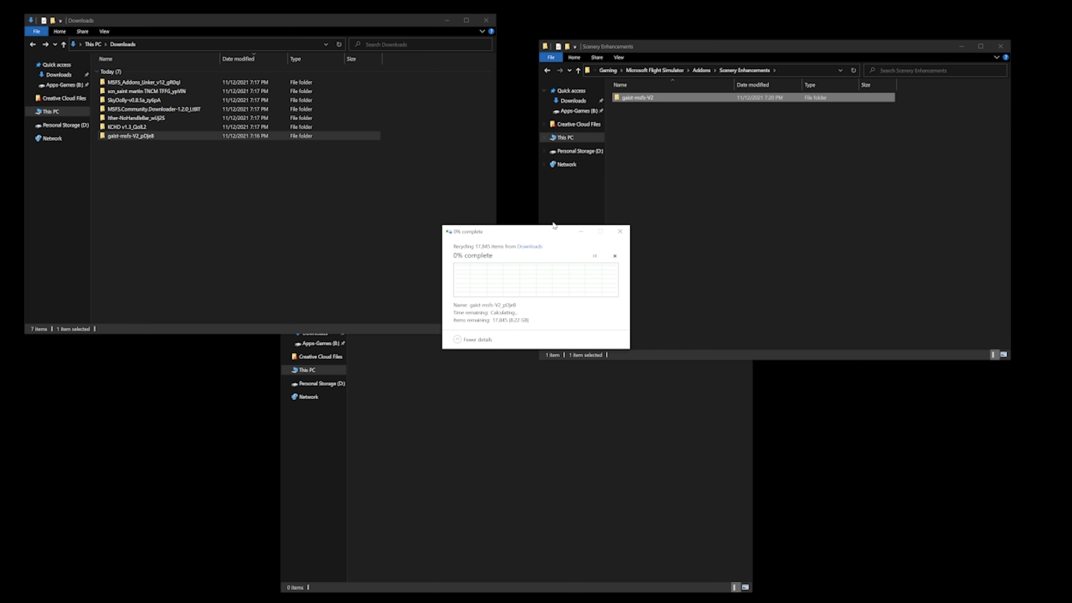
pyautogui.moveTo(555, 232); pyautogui.dragTo(0, 148)
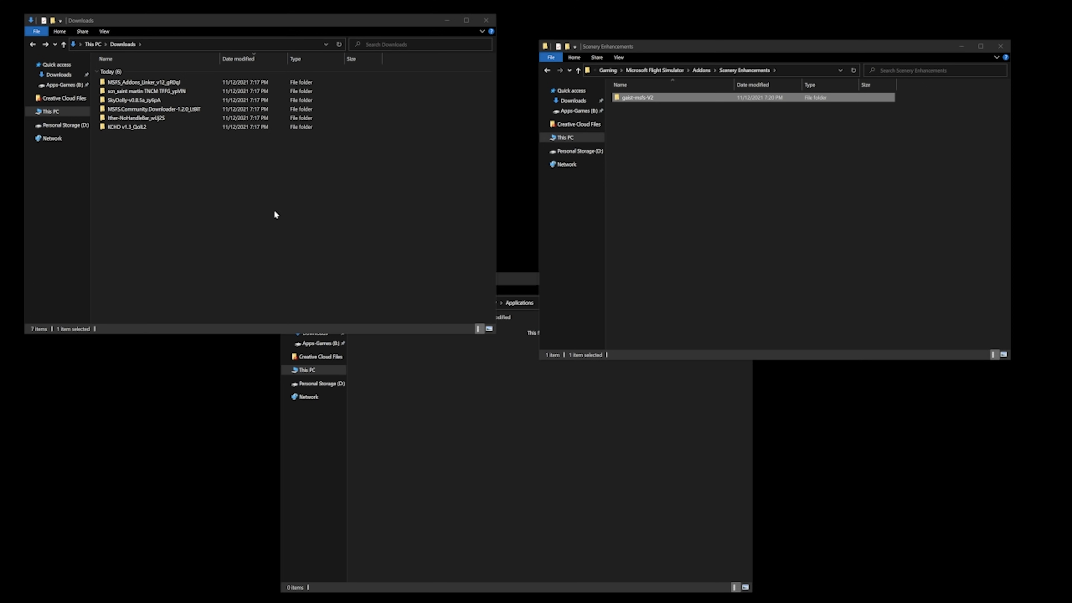
# Copy the phoenix-airport-kchd-chandler folder from the KCHD v1.3 download into Addons > Scenery > United States > Arizona
pyautogui.doubleClick(137, 127)
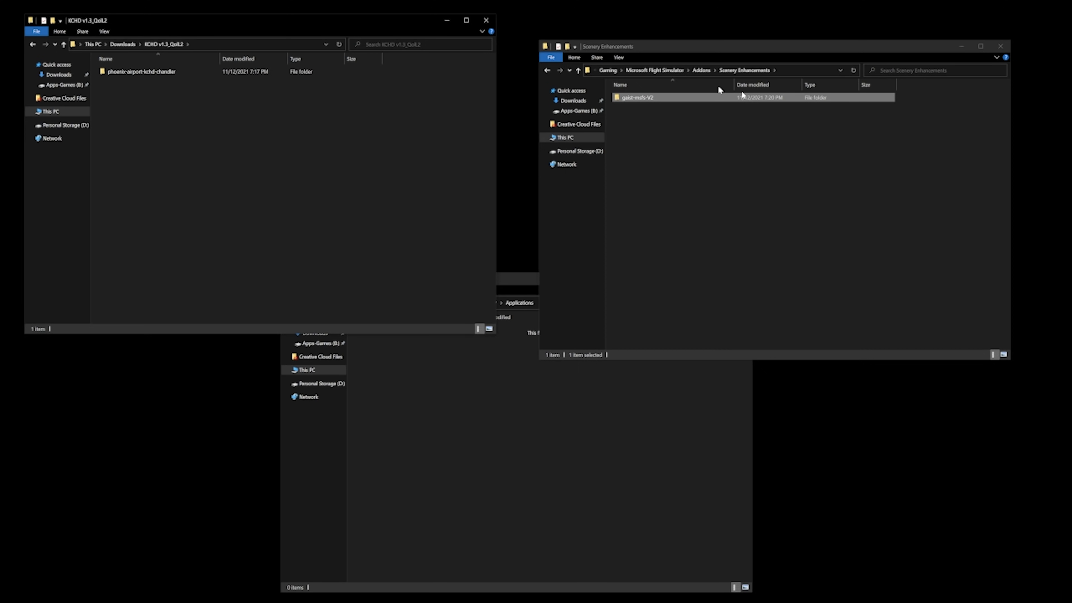
pyautogui.click(546, 70)
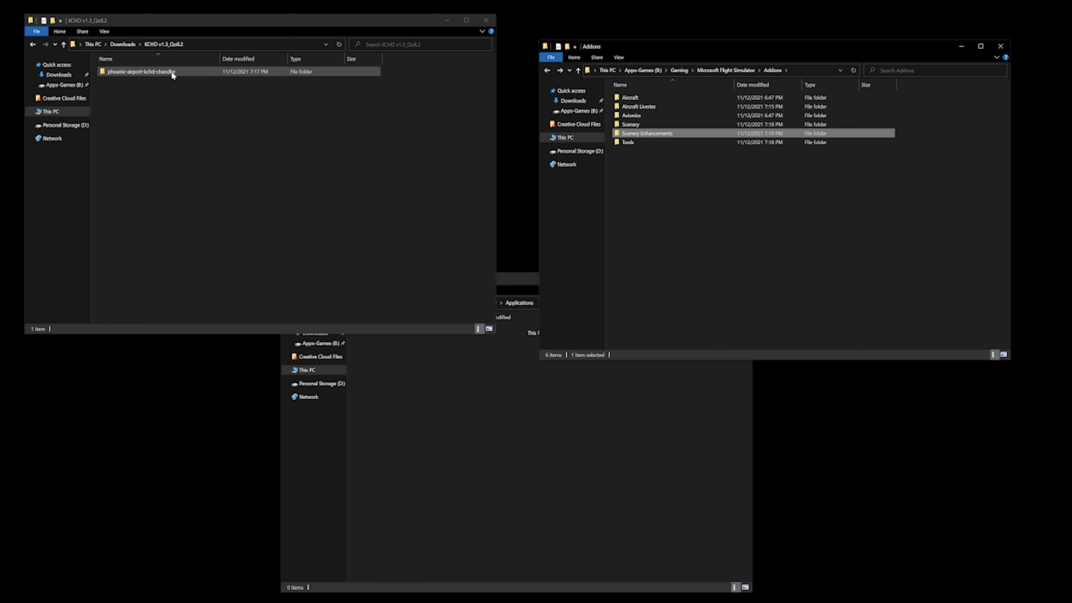
pyautogui.doubleClick(641, 125)
pyautogui.doubleClick(645, 100)
pyautogui.doubleClick(646, 100)
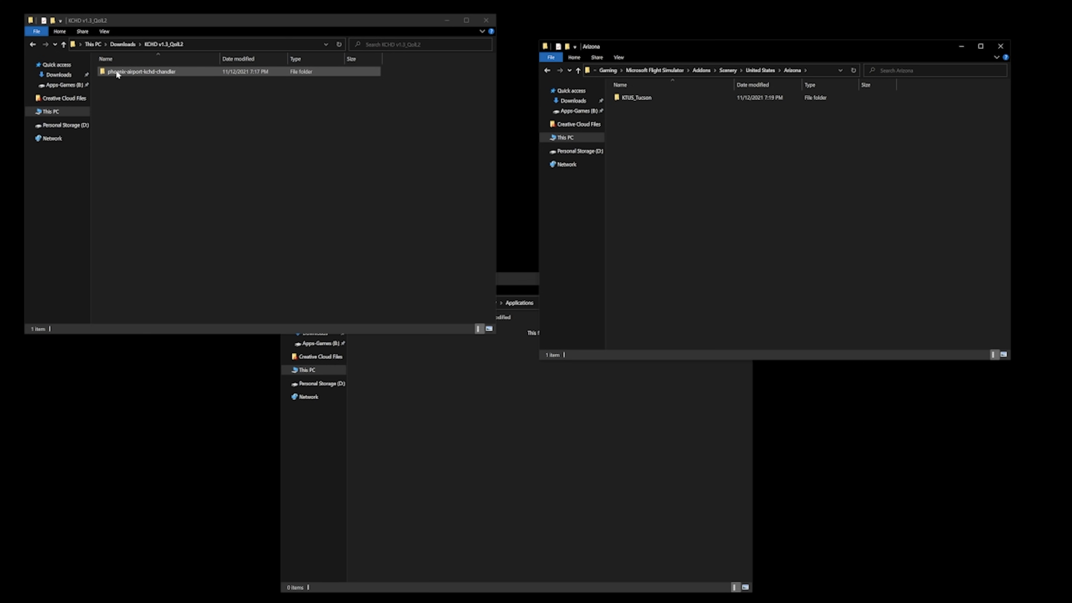
pyautogui.moveTo(117, 72); pyautogui.dragTo(679, 198)
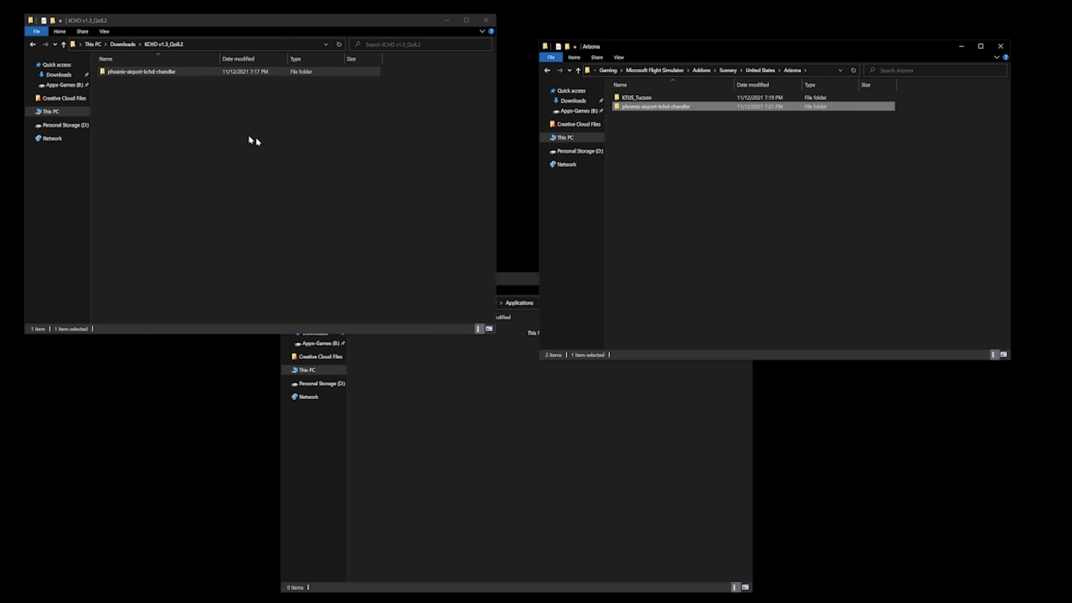
# Return to Downloads and delete the KCHD v1.3 download folder
pyautogui.doubleClick(149, 72)
pyautogui.click(33, 44)
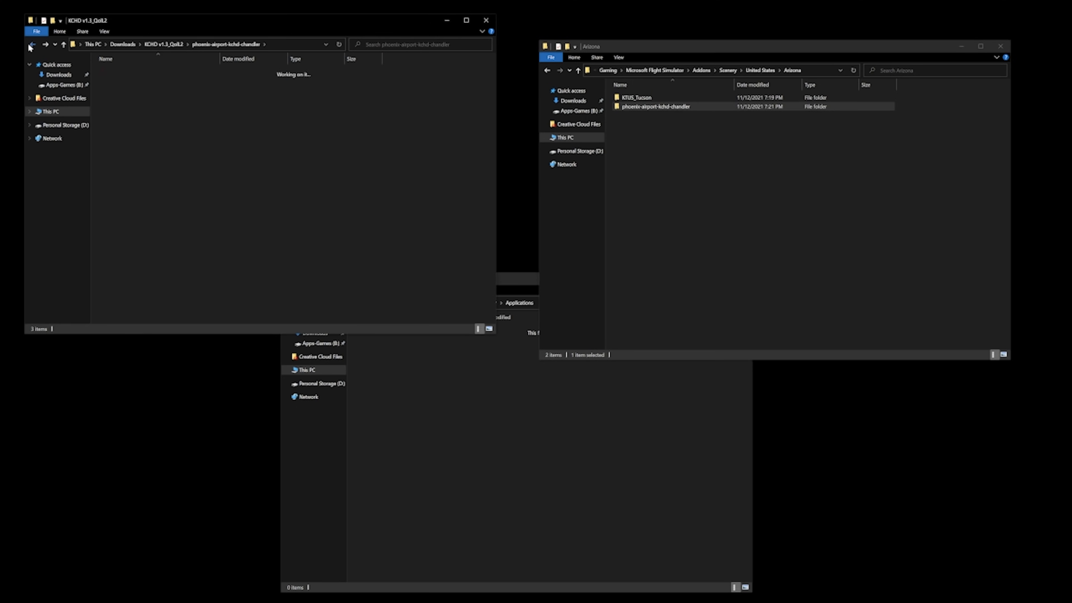
pyautogui.click(32, 44)
pyautogui.rightClick(127, 130)
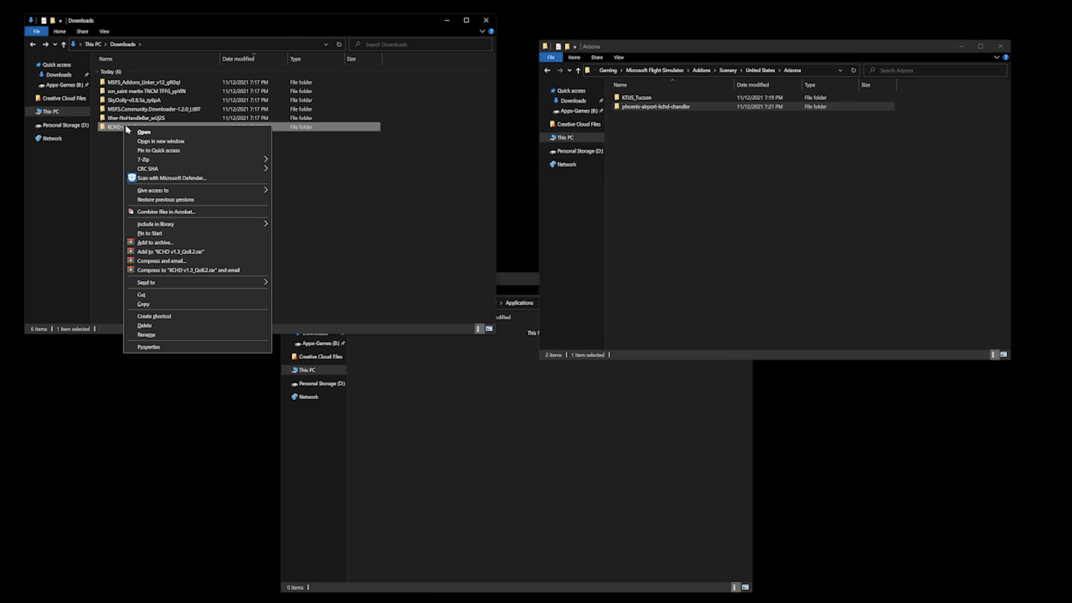
pyautogui.click(146, 326)
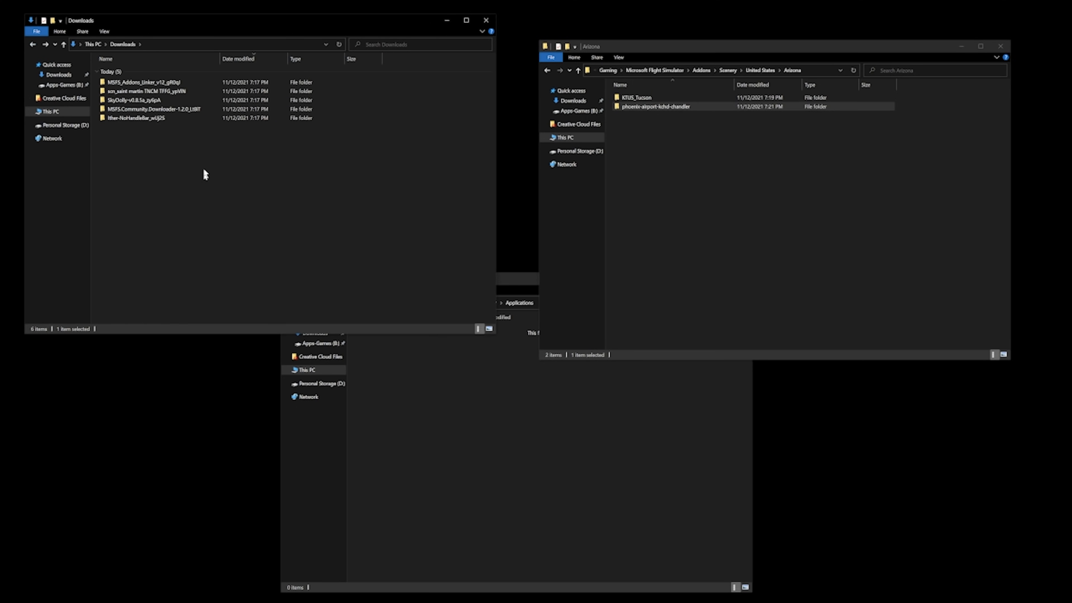
# Copy the lther-NoHandleBar folder from its download folder into Addons > Tools
pyautogui.doubleClick(133, 118)
pyautogui.click(547, 74)
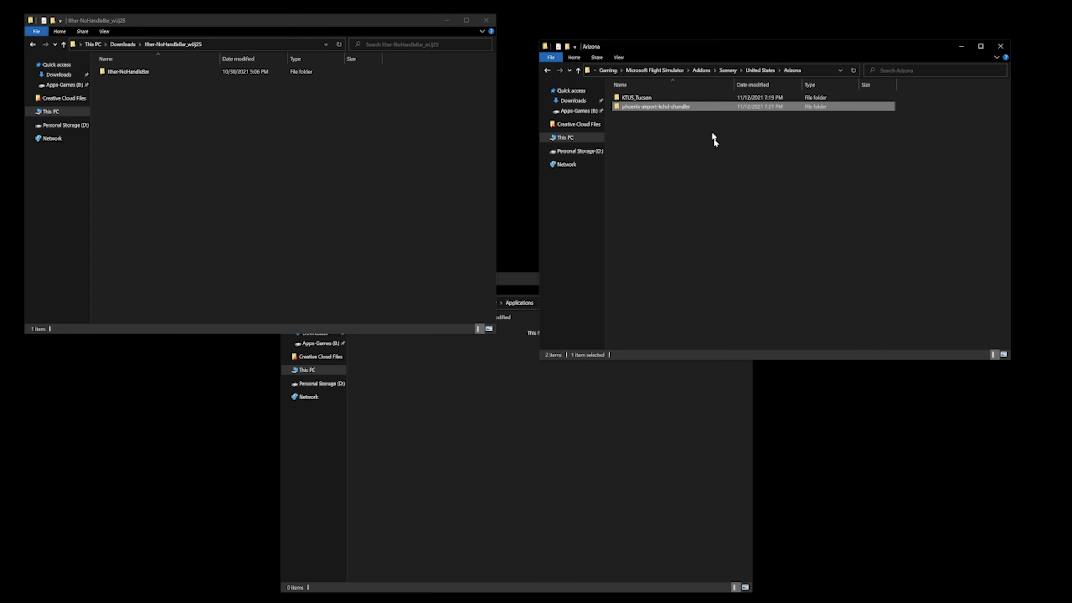
pyautogui.click(696, 73)
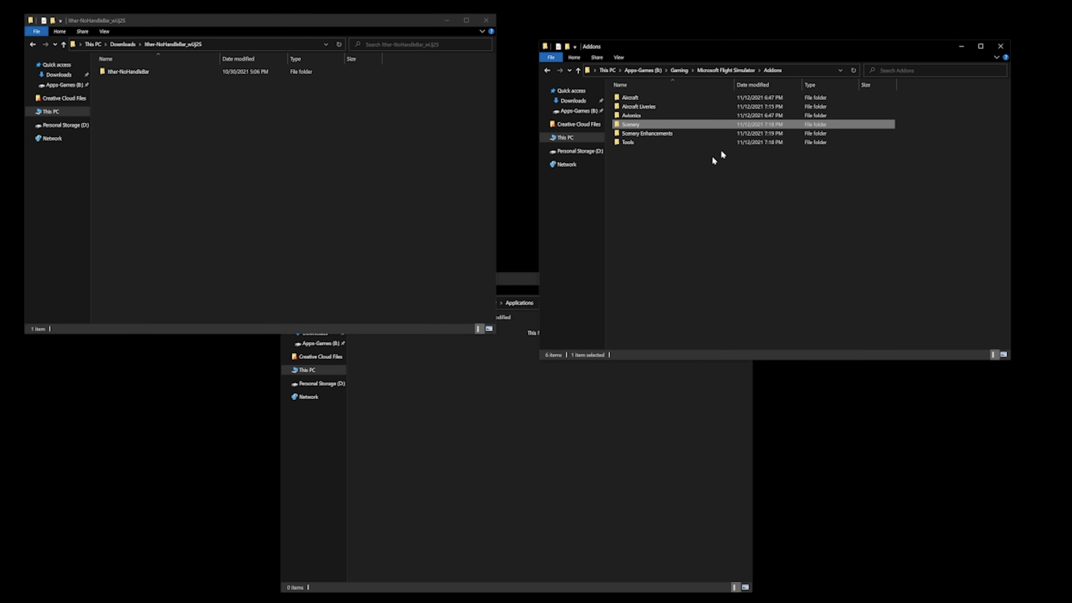
pyautogui.doubleClick(629, 144)
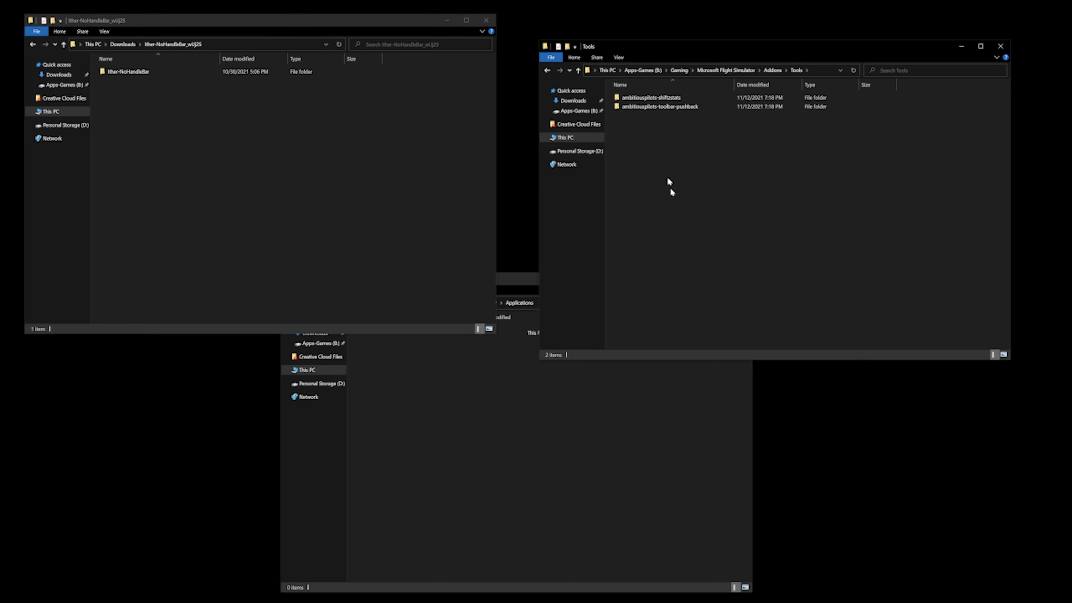
pyautogui.moveTo(127, 72); pyautogui.dragTo(696, 239)
# Return to Downloads and delete the lther-NoHandleBar download folder
pyautogui.click(125, 72)
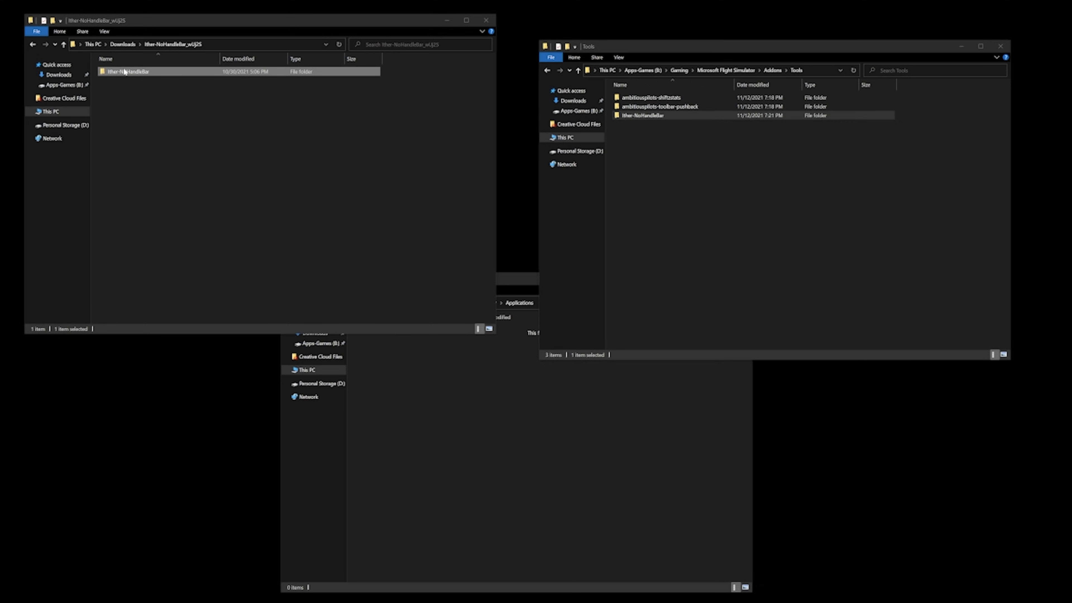
pyautogui.doubleClick(125, 71)
pyautogui.click(34, 45)
pyautogui.click(35, 46)
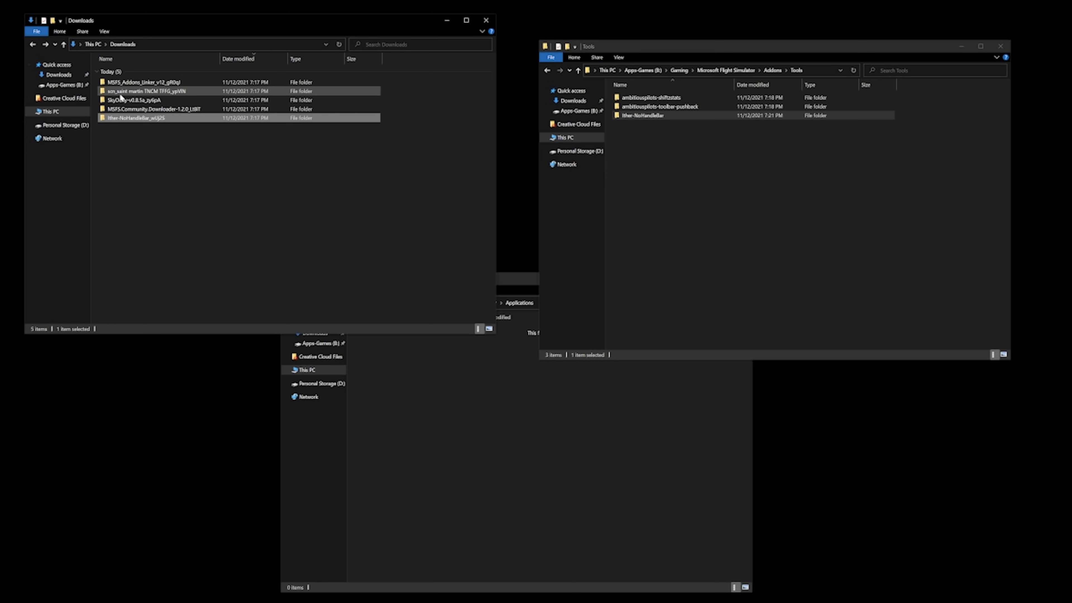
pyautogui.rightClick(110, 120)
pyautogui.click(154, 317)
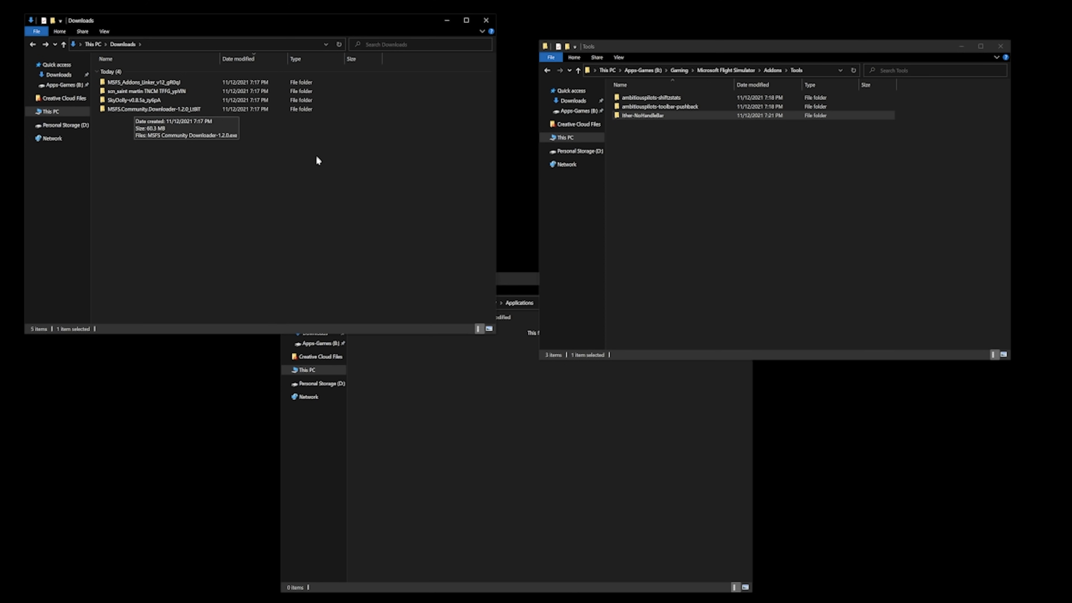
# Create a folder named MSFS Community Downloader in Applications and copy MSFS Community Downloader-1.2.0.exe from its download folder into it
pyautogui.click(146, 108)
pyautogui.doubleClick(147, 110)
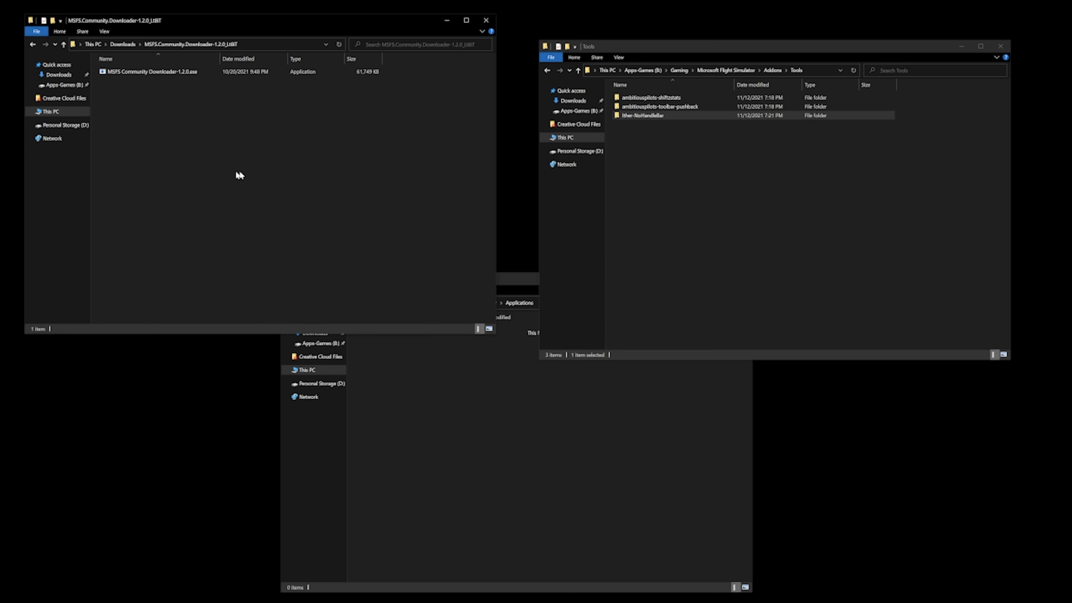
pyautogui.click(446, 441)
pyautogui.rightClick(391, 348)
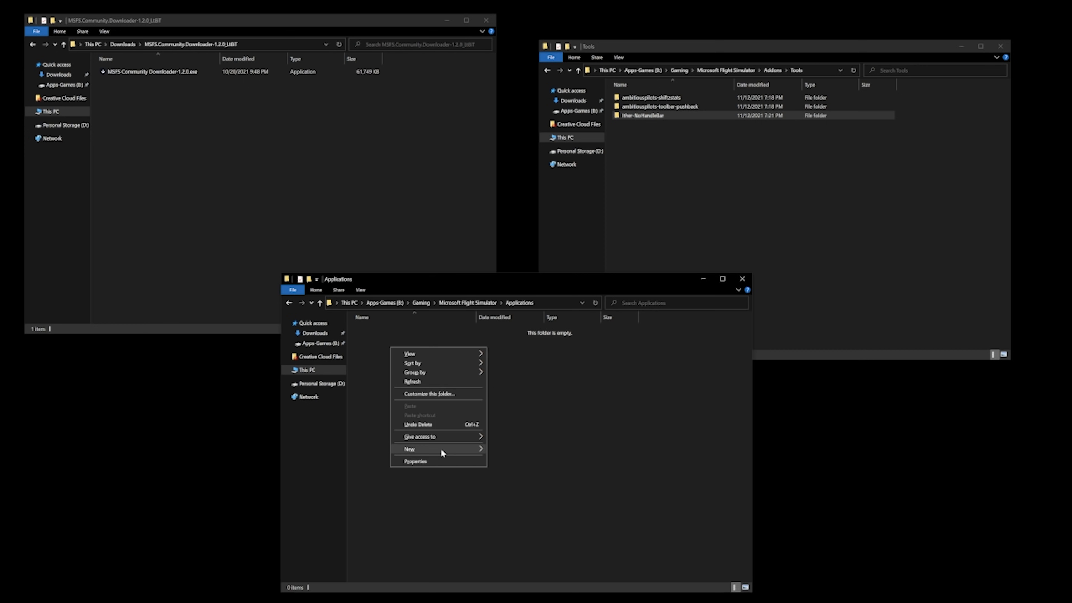
pyautogui.moveTo(441, 448)
pyautogui.click(502, 450)
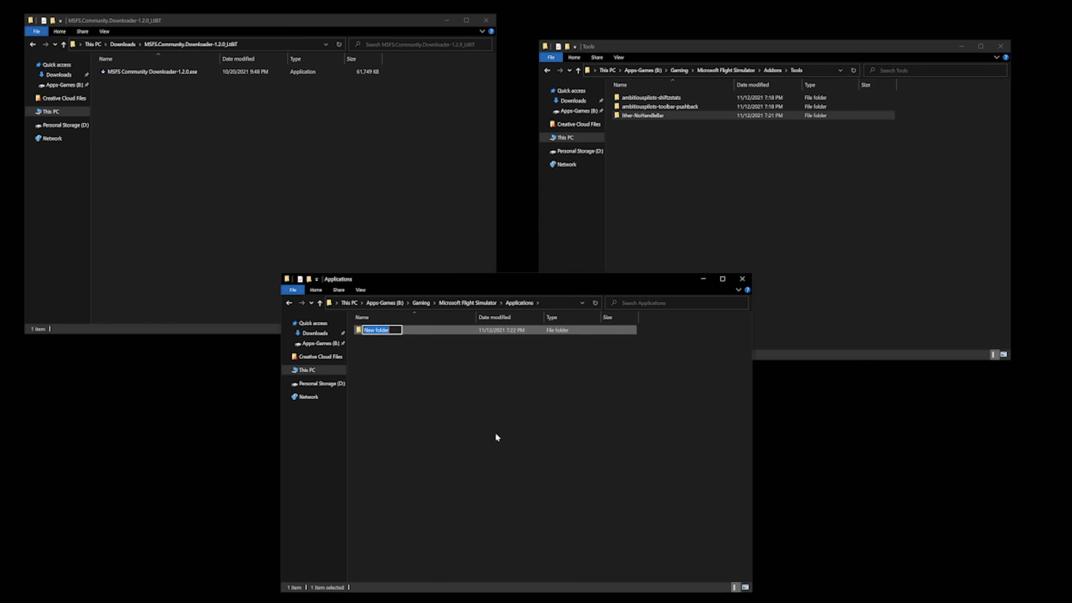
pyautogui.write('MSFS Community Download')
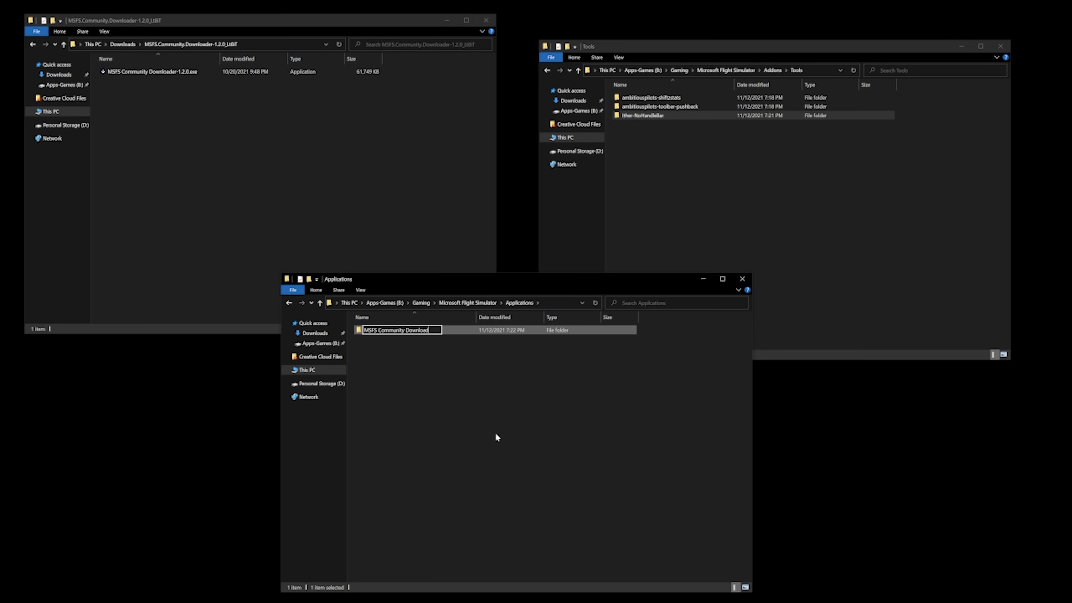
pyautogui.press('Return')
pyautogui.press('Return')
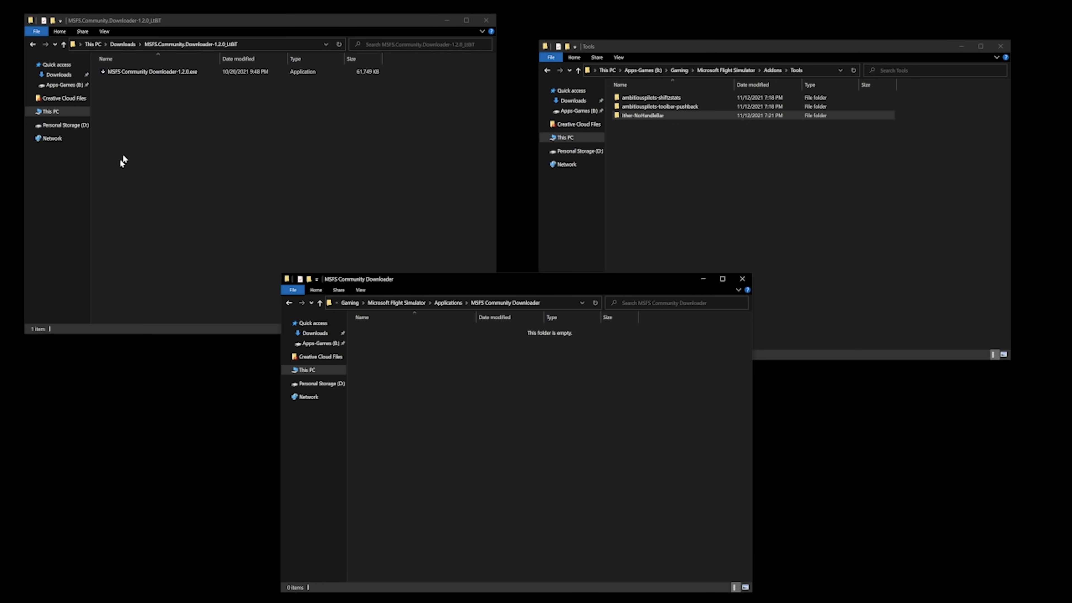
pyautogui.moveTo(124, 72); pyautogui.dragTo(414, 359)
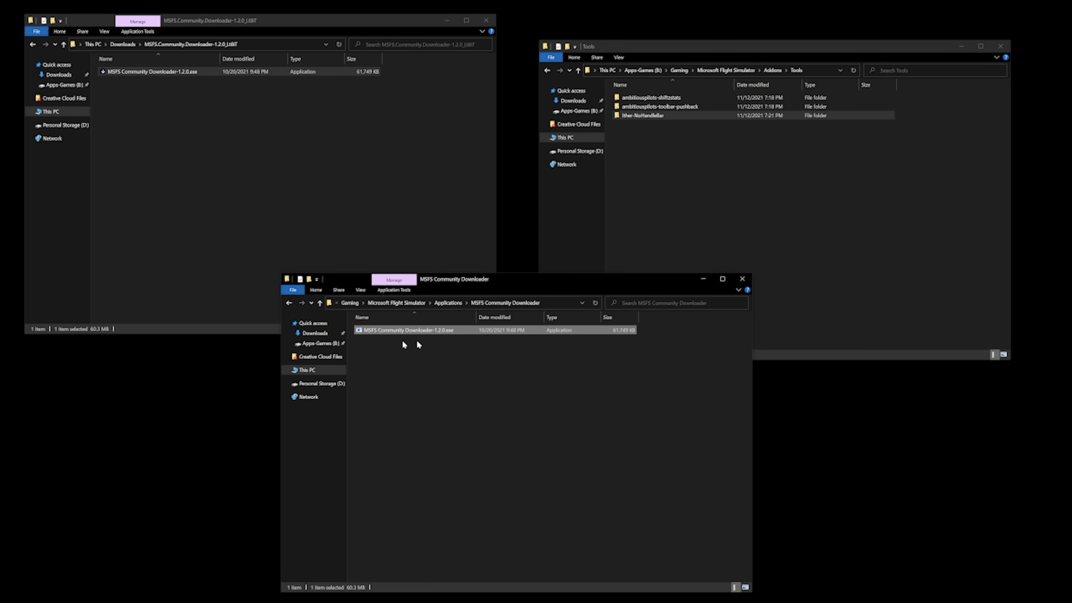
# Return to Downloads and delete the MSFS.Community.Downloader-1.2.0 download folder
pyautogui.click(143, 112)
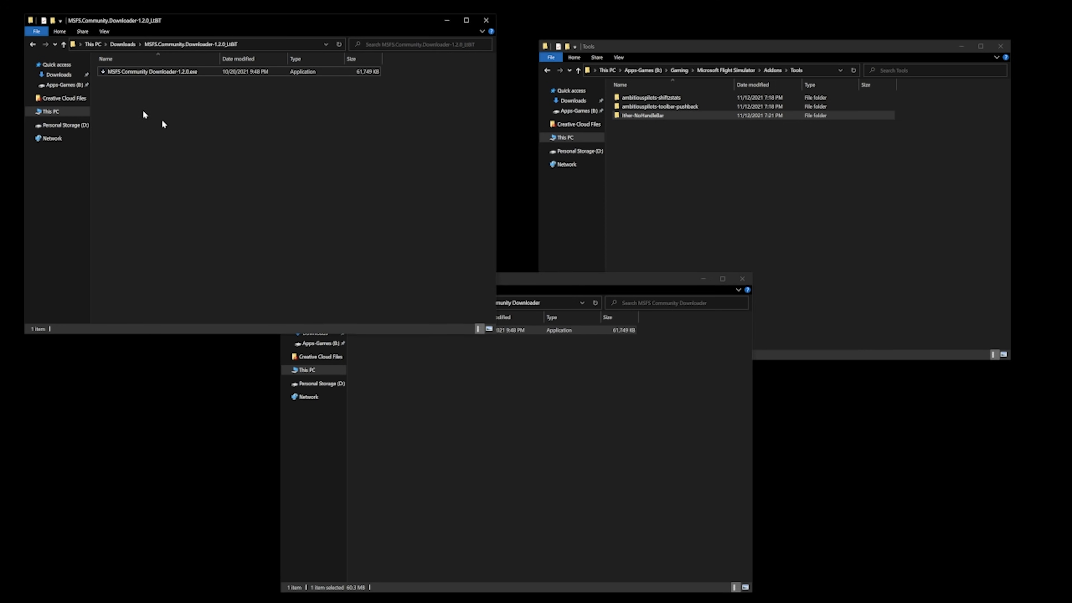
pyautogui.click(32, 45)
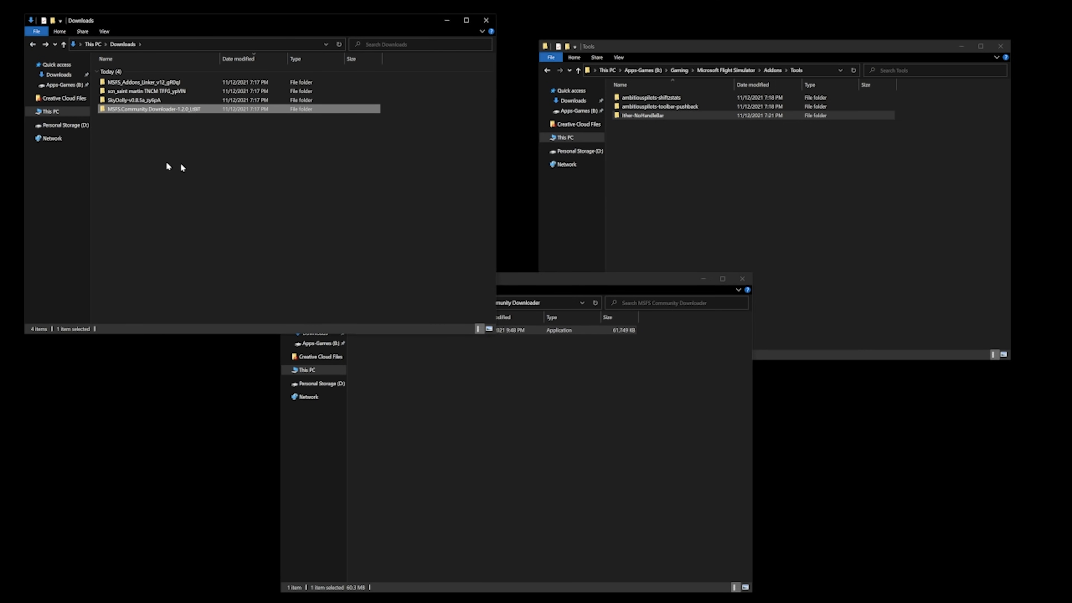
pyautogui.rightClick(138, 108)
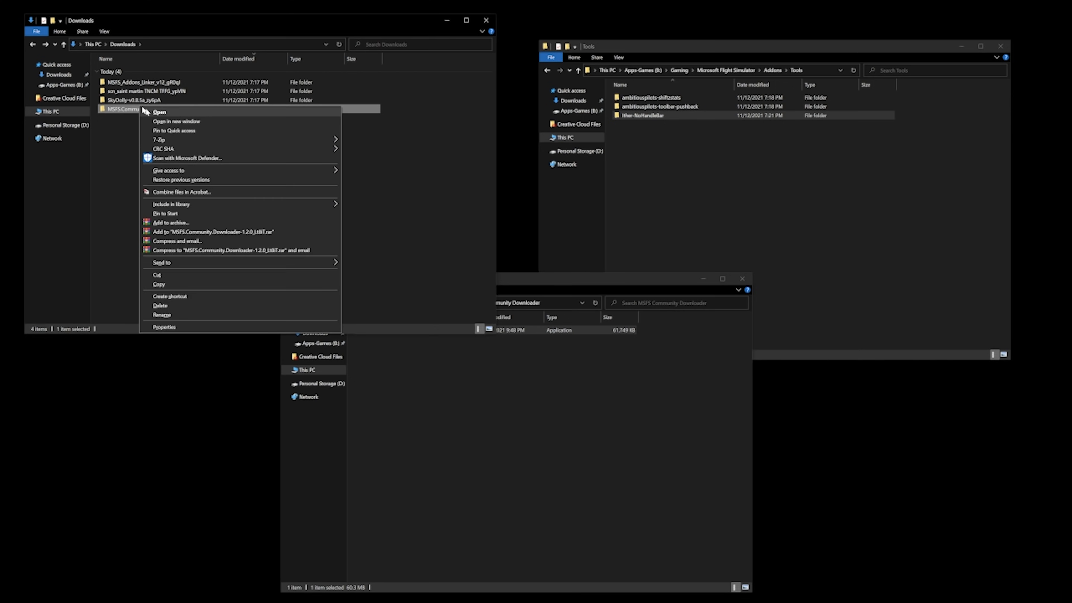
pyautogui.click(160, 305)
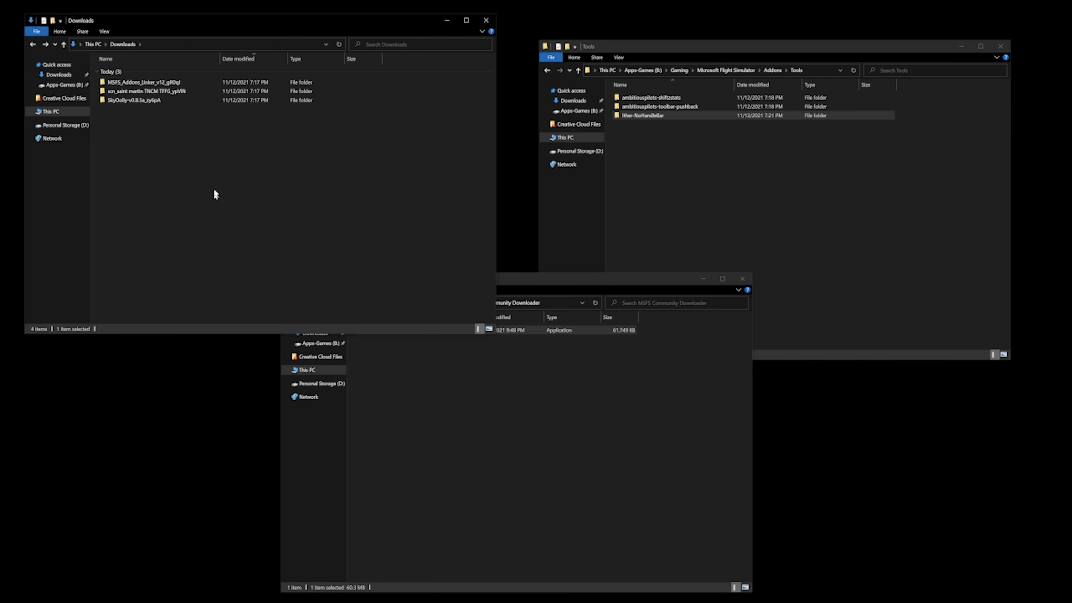
# Copy the SkyDolly-v0.8.5a folder from its download folder into the MSFS Community Downloader folder
pyautogui.doubleClick(140, 101)
pyautogui.doubleClick(129, 71)
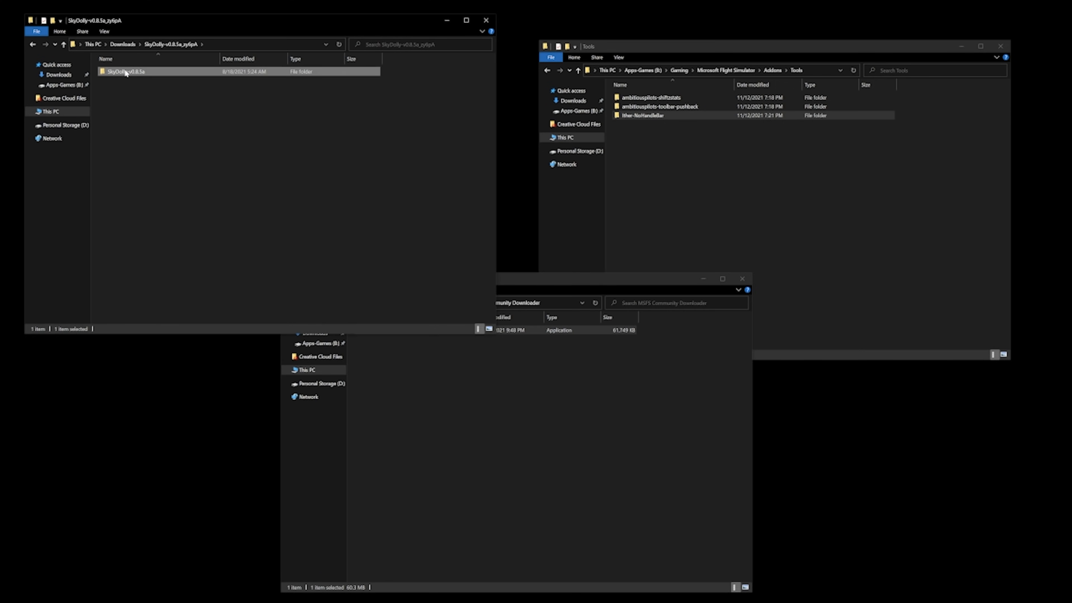
pyautogui.click(33, 44)
pyautogui.moveTo(107, 73); pyautogui.dragTo(478, 487)
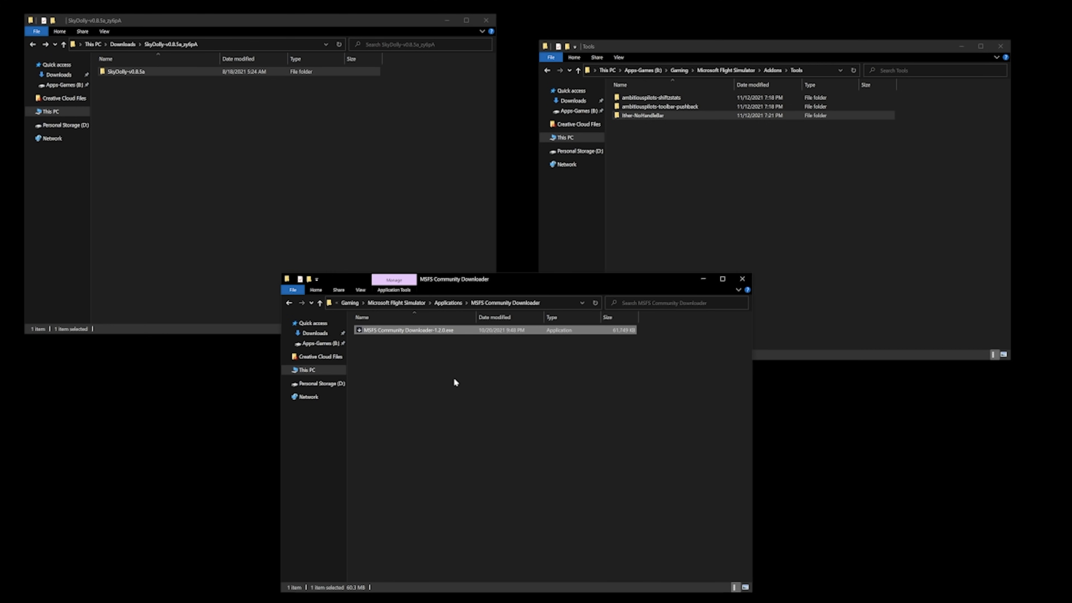
# Move the SkyDolly-v0.8.5a folder out of MSFS Community Downloader and up into Applications
pyautogui.rightClick(379, 329)
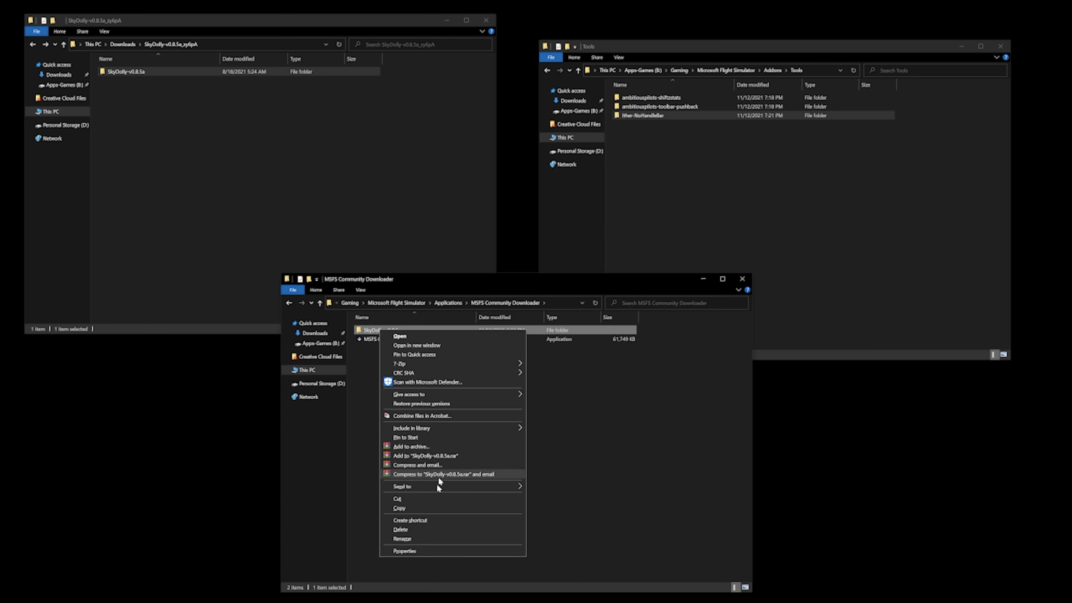
pyautogui.click(410, 499)
pyautogui.click(289, 303)
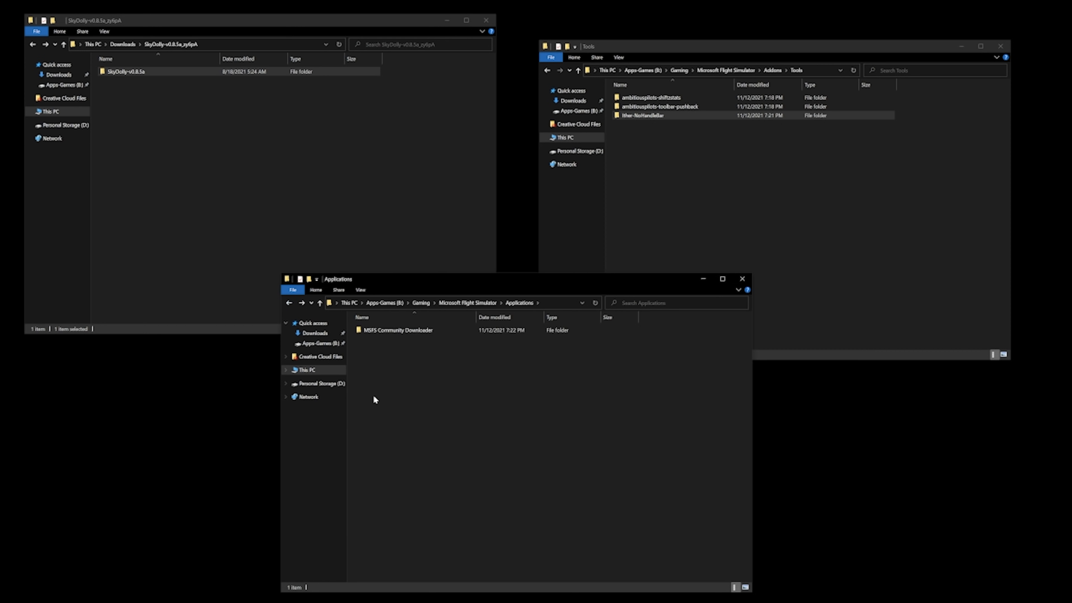
pyautogui.rightClick(373, 398)
pyautogui.click(416, 452)
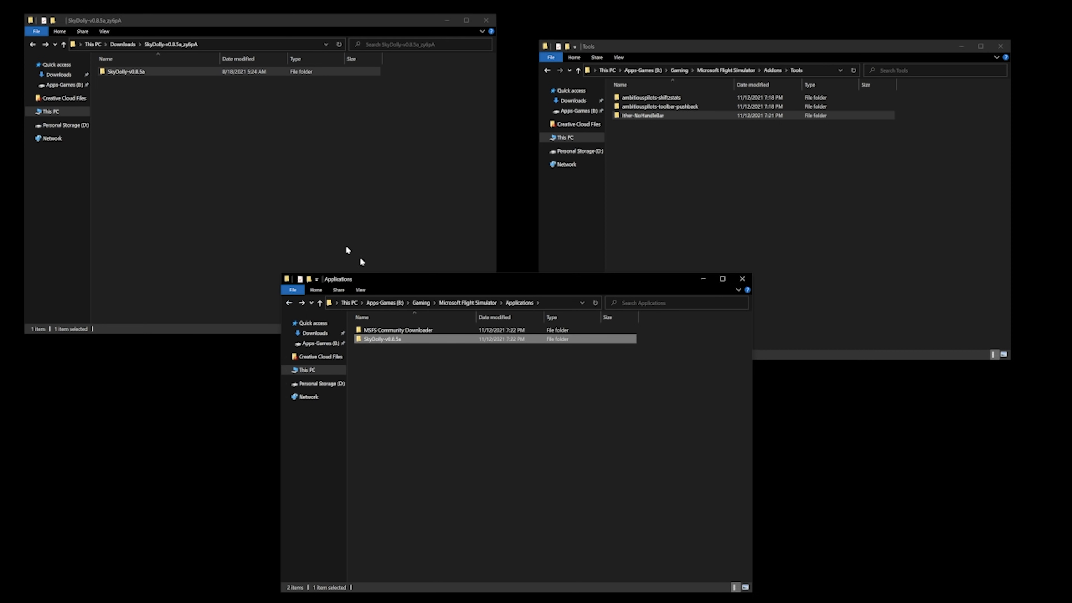
# Return to Downloads and delete the SkyDolly-v0.8.5a download folder
pyautogui.click(267, 223)
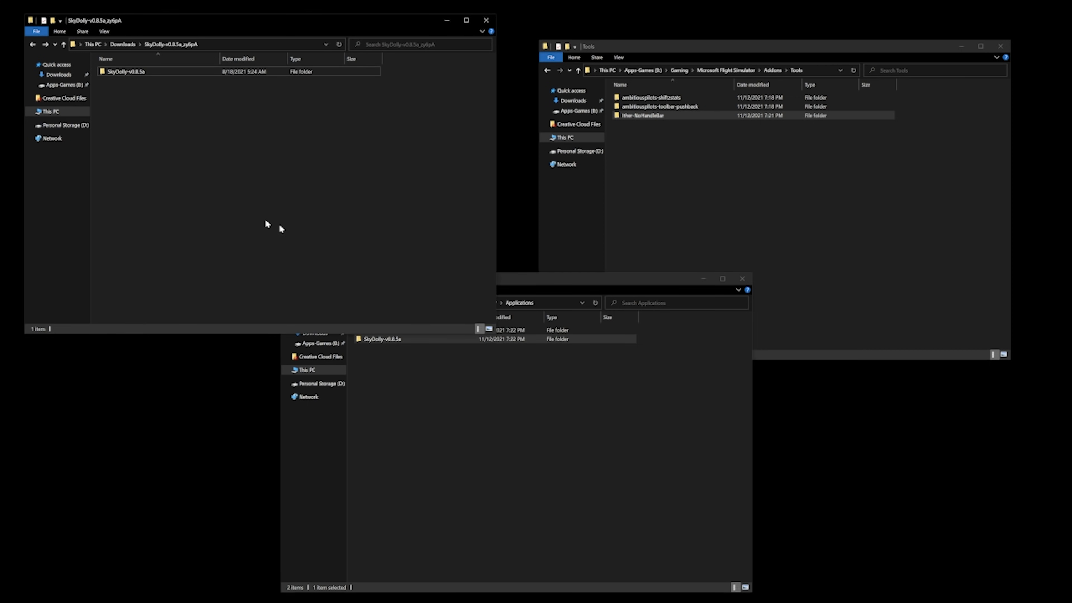
pyautogui.click(33, 45)
pyautogui.rightClick(133, 103)
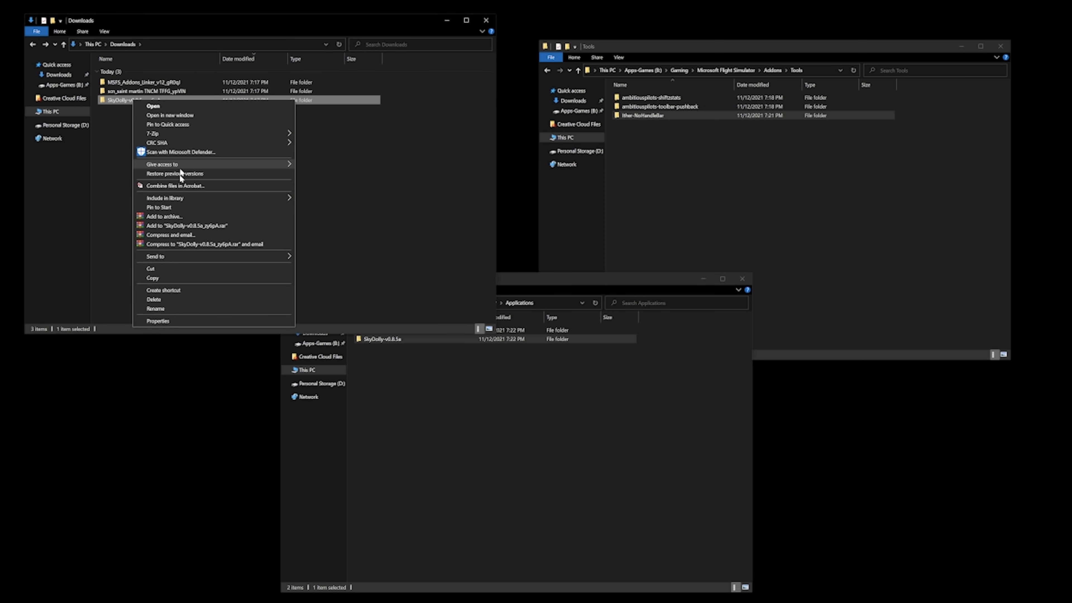
pyautogui.click(161, 303)
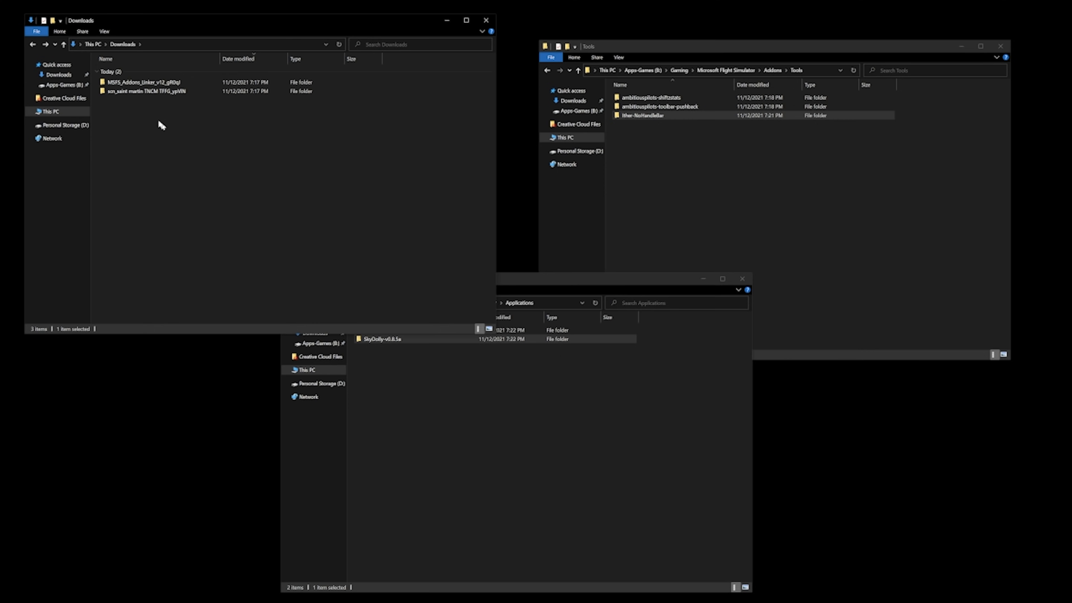
# Create a folder named Caribbean inside Addons > Scenery and open it
pyautogui.click(151, 92)
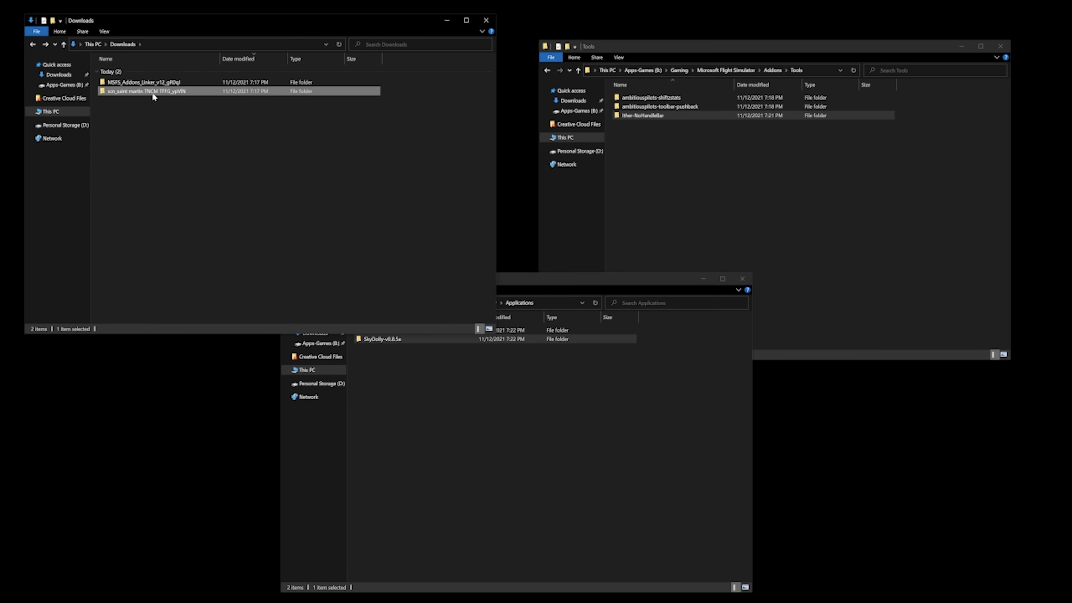
pyautogui.click(663, 150)
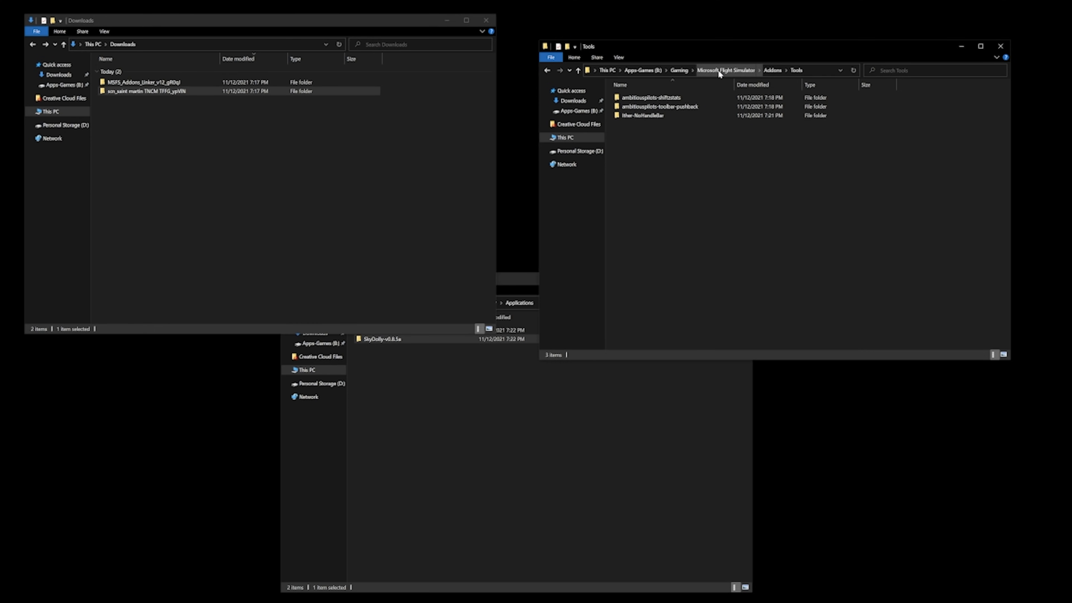
pyautogui.click(759, 71)
pyautogui.click(773, 70)
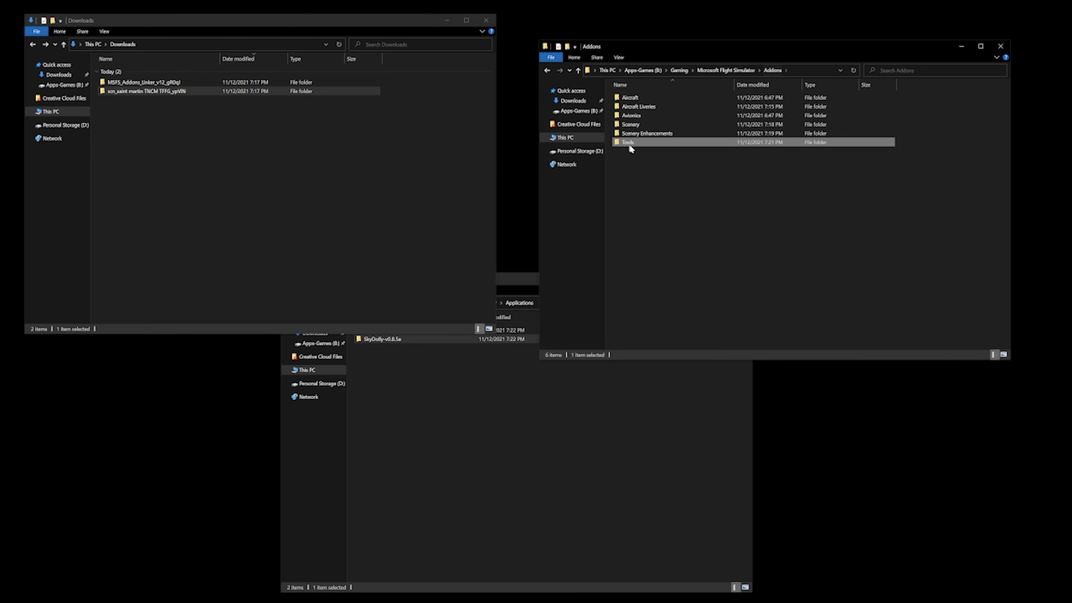
pyautogui.doubleClick(633, 123)
pyautogui.rightClick(628, 140)
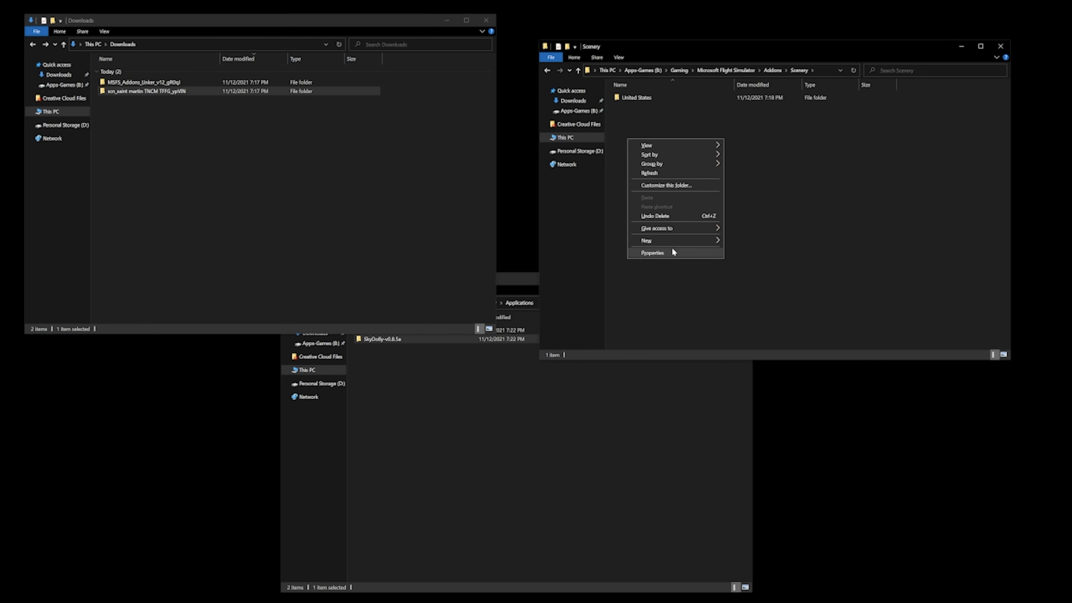
pyautogui.moveTo(672, 242)
pyautogui.click(743, 241)
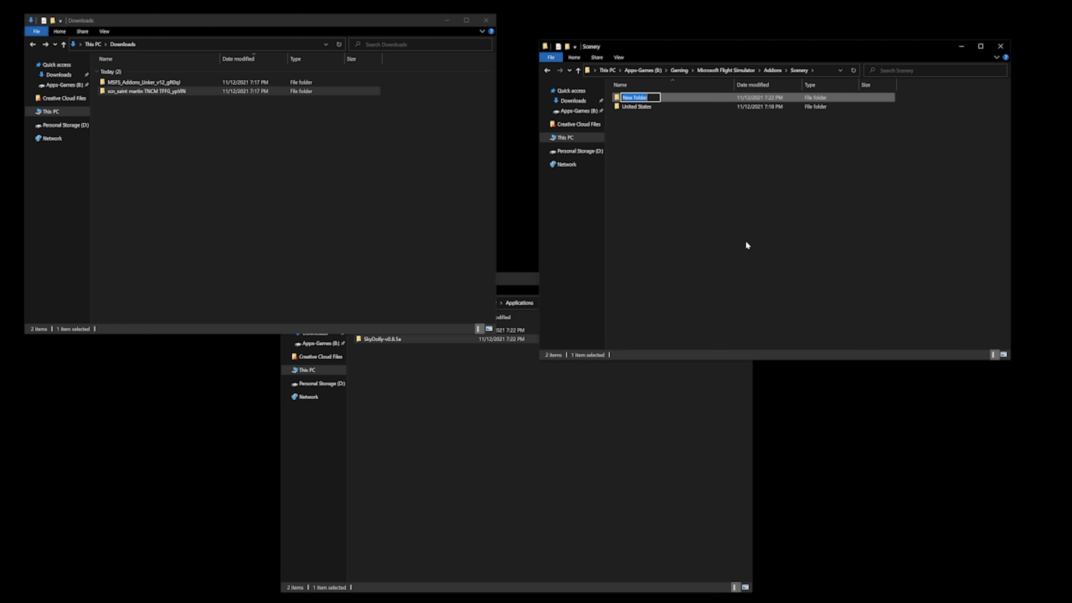
pyautogui.write('Caribbean')
pyautogui.press('Return')
pyautogui.press('Return')
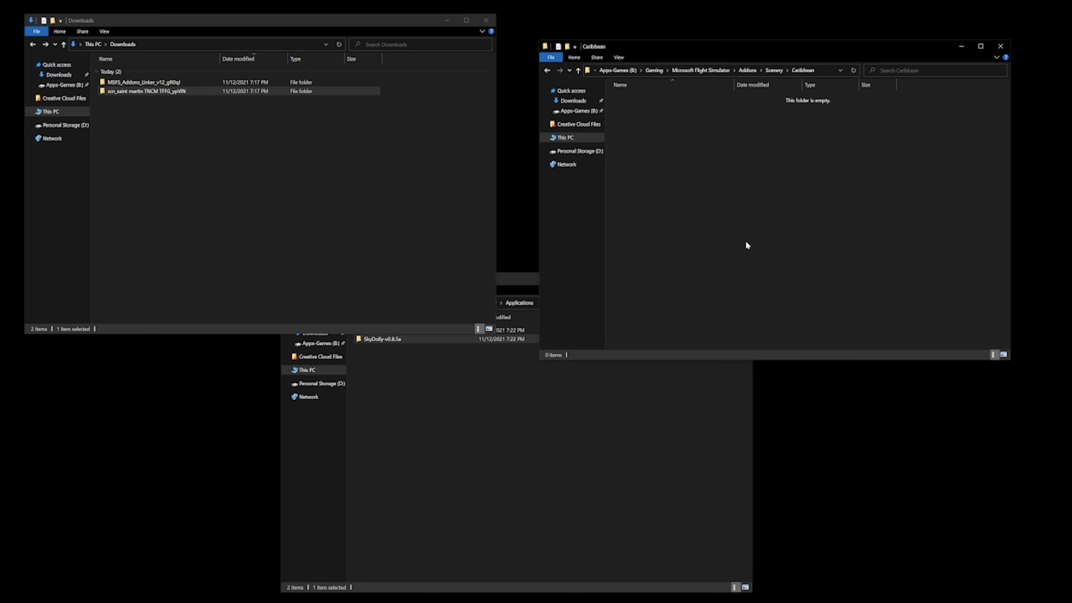
# Copy the scn_saint martin TNCM TFFG folder from its download folder into Caribbean, and delete that download folder
pyautogui.doubleClick(146, 92)
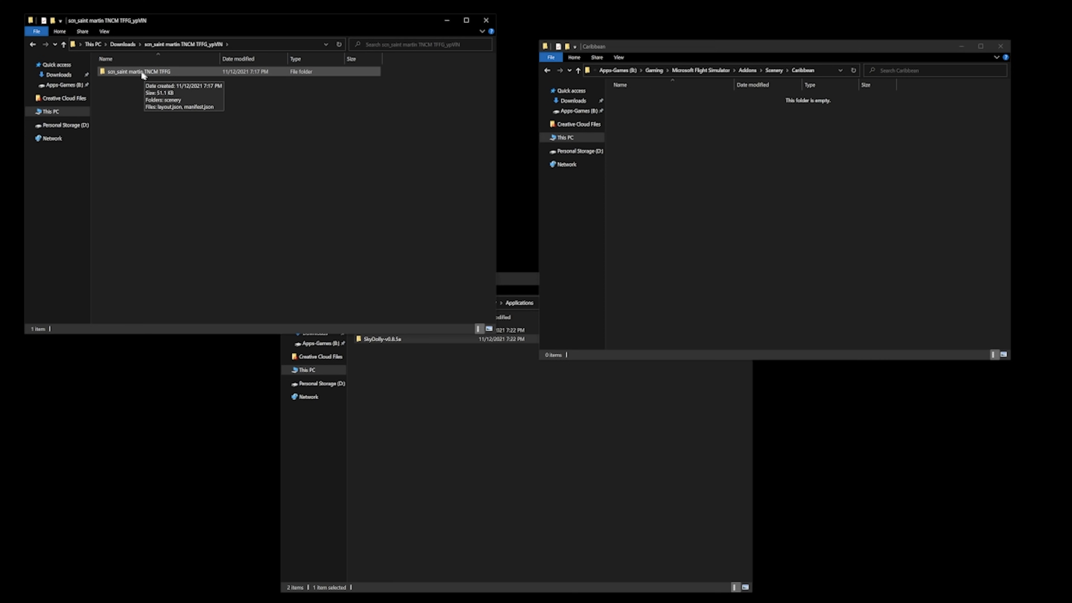
pyautogui.moveTo(115, 73); pyautogui.dragTo(712, 204)
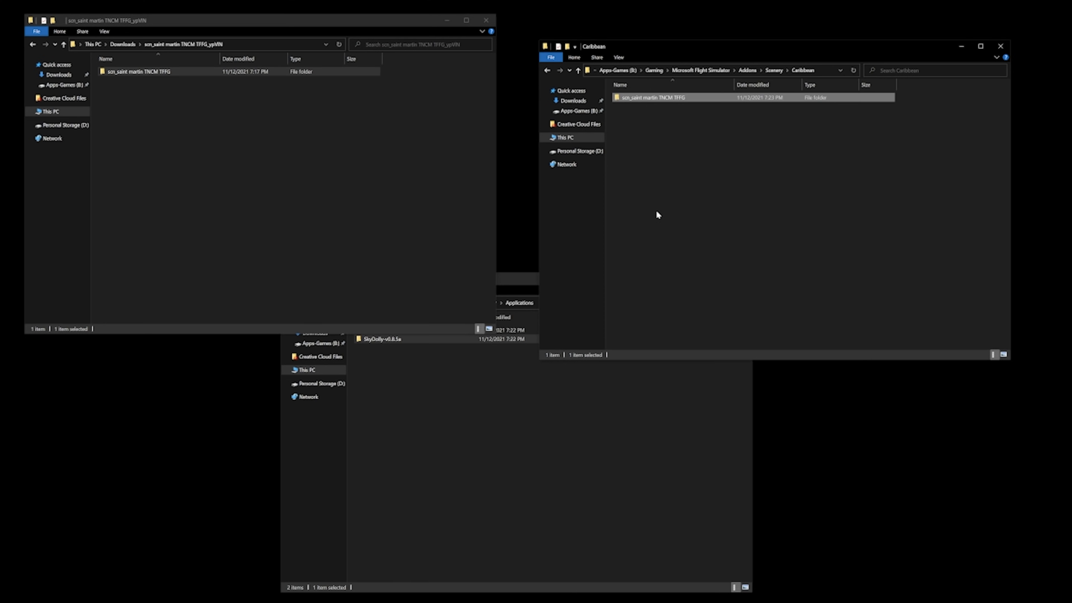
pyautogui.click(31, 44)
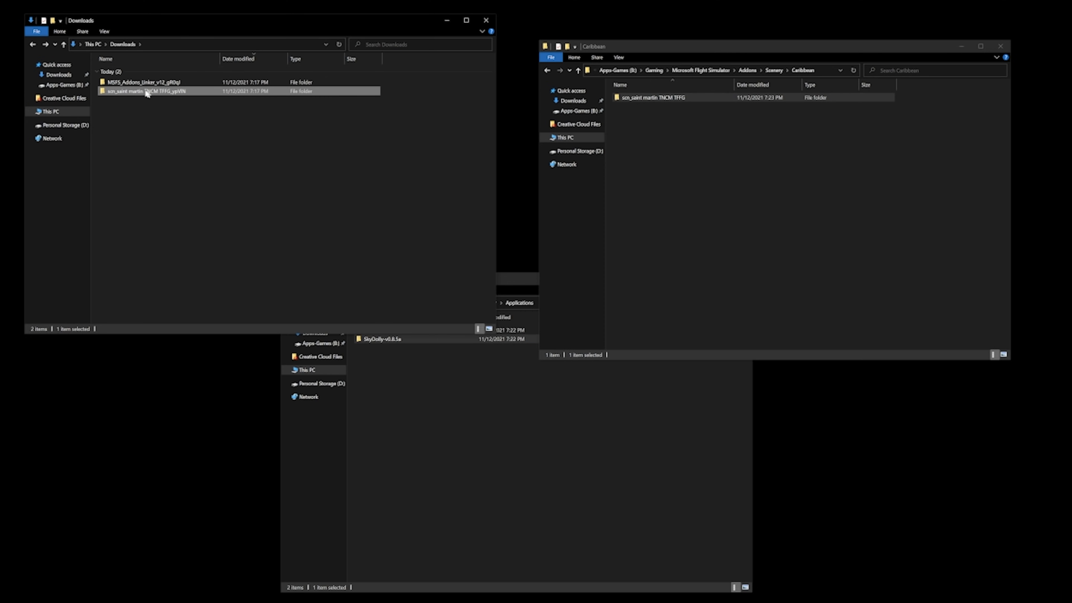
pyautogui.rightClick(125, 91)
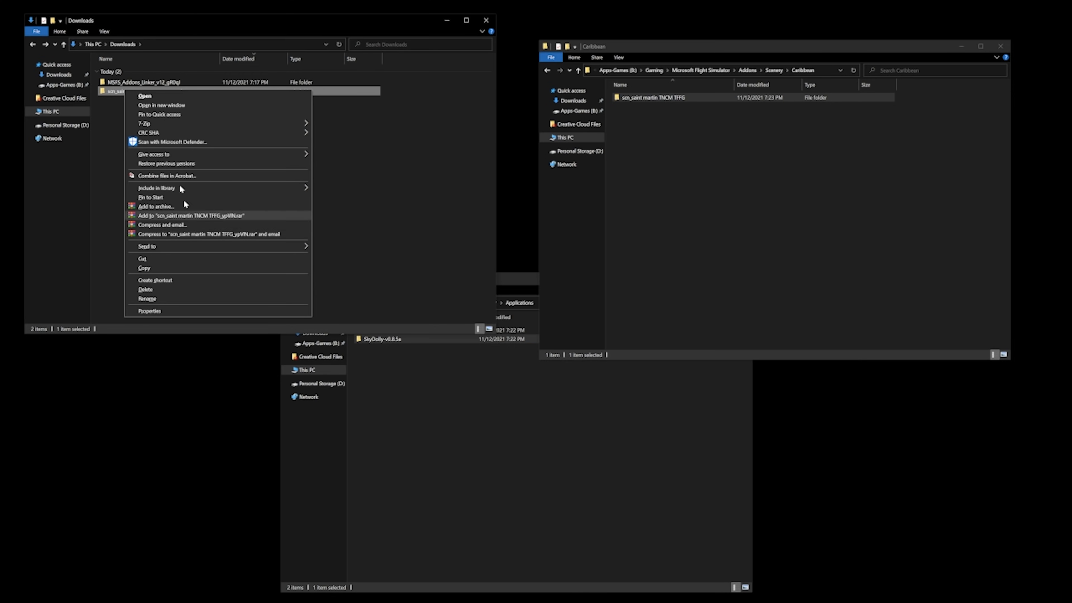
pyautogui.click(157, 288)
# Rename the MSFS_Addons_Linker_v12 download folder to MSFS Addons Linker and copy it into Applications
pyautogui.click(153, 84)
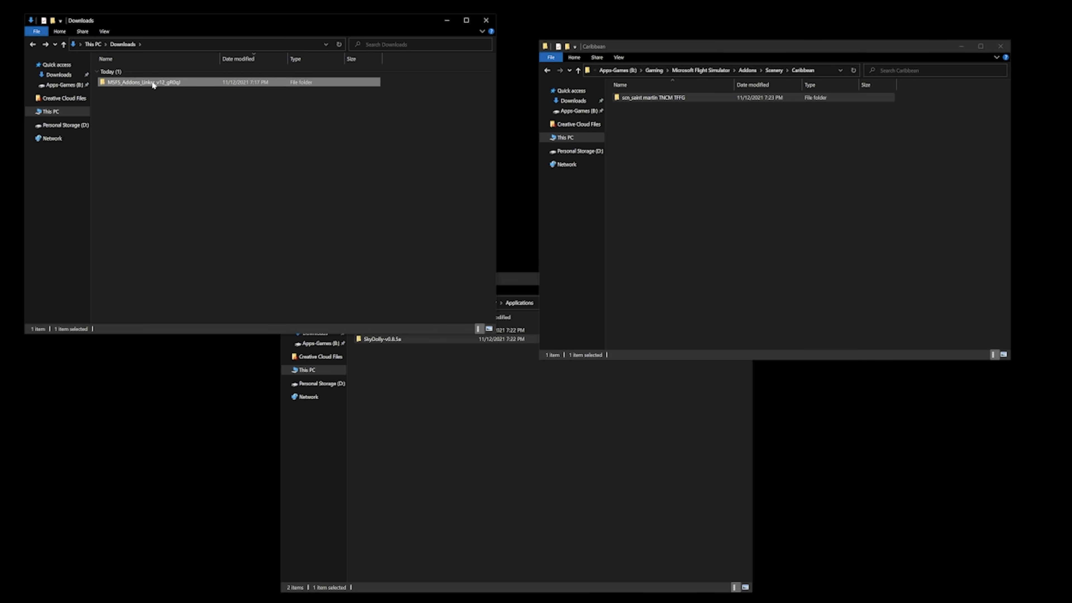
pyautogui.doubleClick(164, 82)
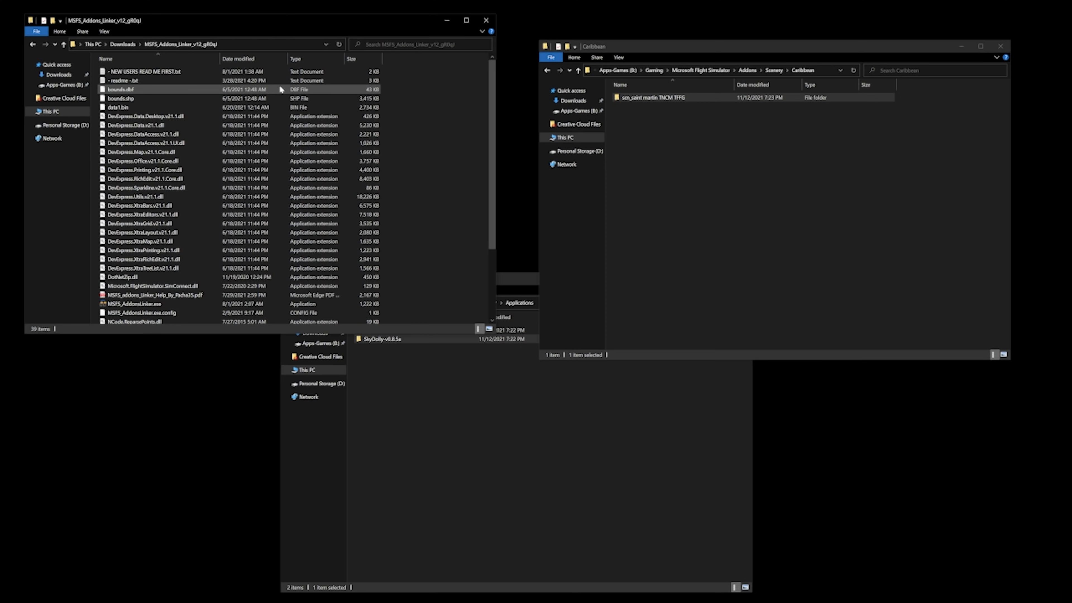
pyautogui.click(32, 43)
pyautogui.rightClick(165, 80)
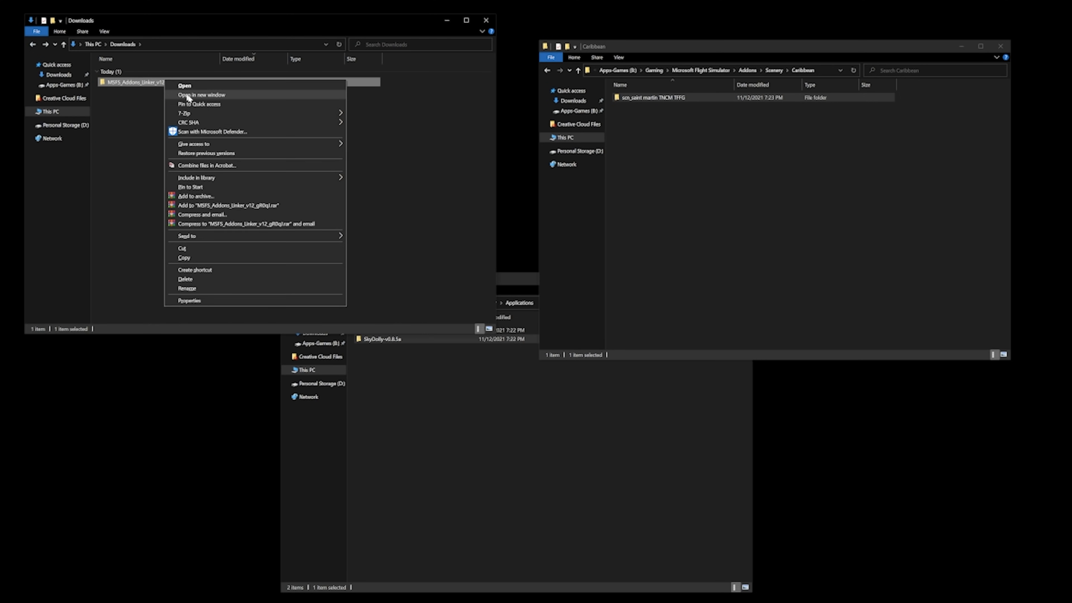
pyautogui.click(192, 288)
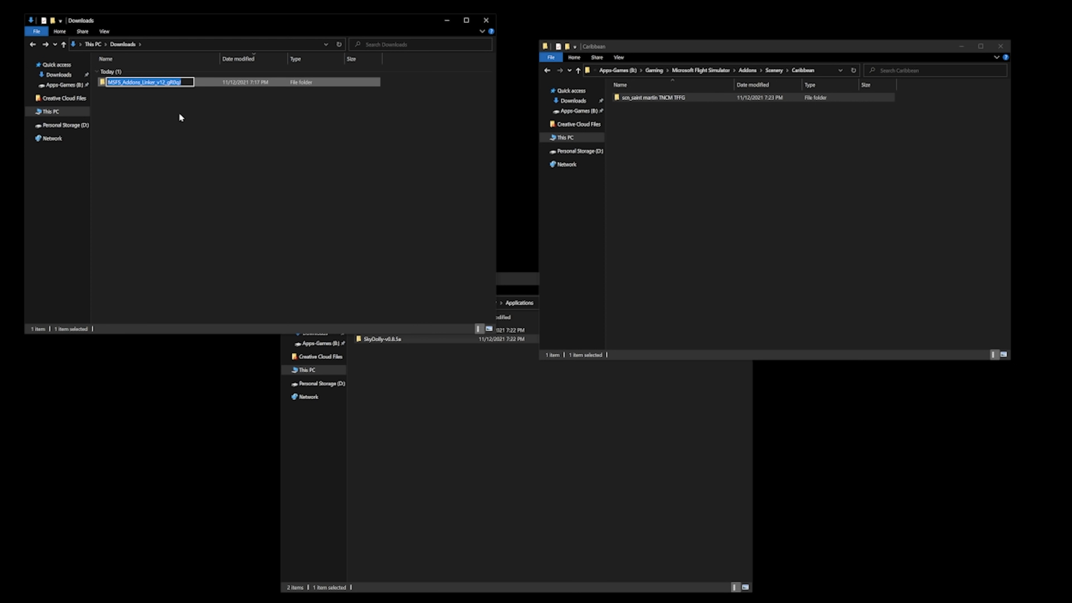
pyautogui.write('MSFS A')
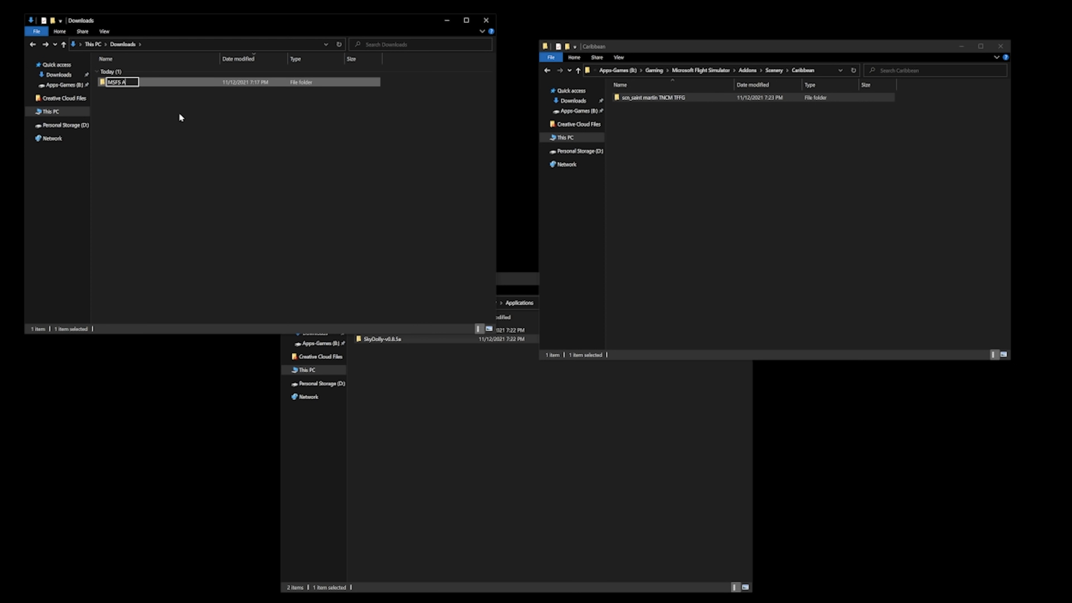
pyautogui.write('ddons Linker')
pyautogui.press('Return')
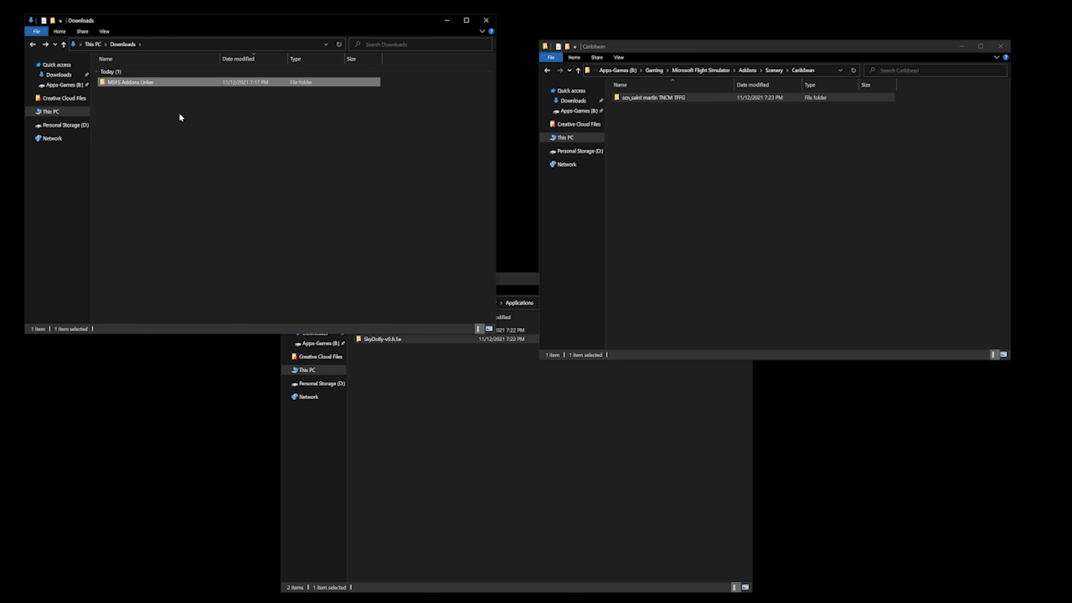
pyautogui.moveTo(108, 83); pyautogui.dragTo(466, 401)
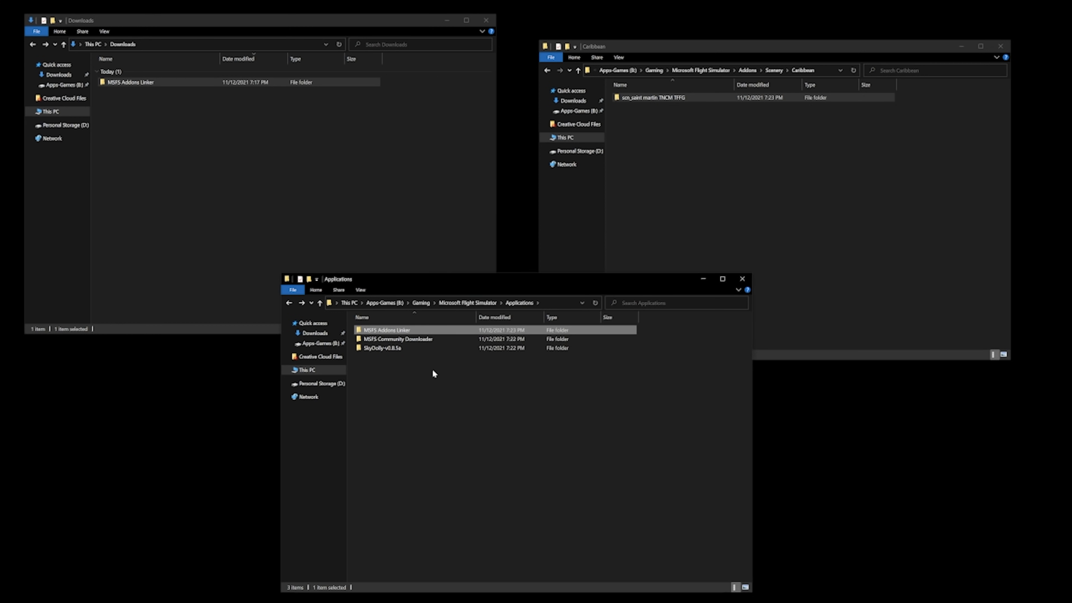
pyautogui.click(398, 349)
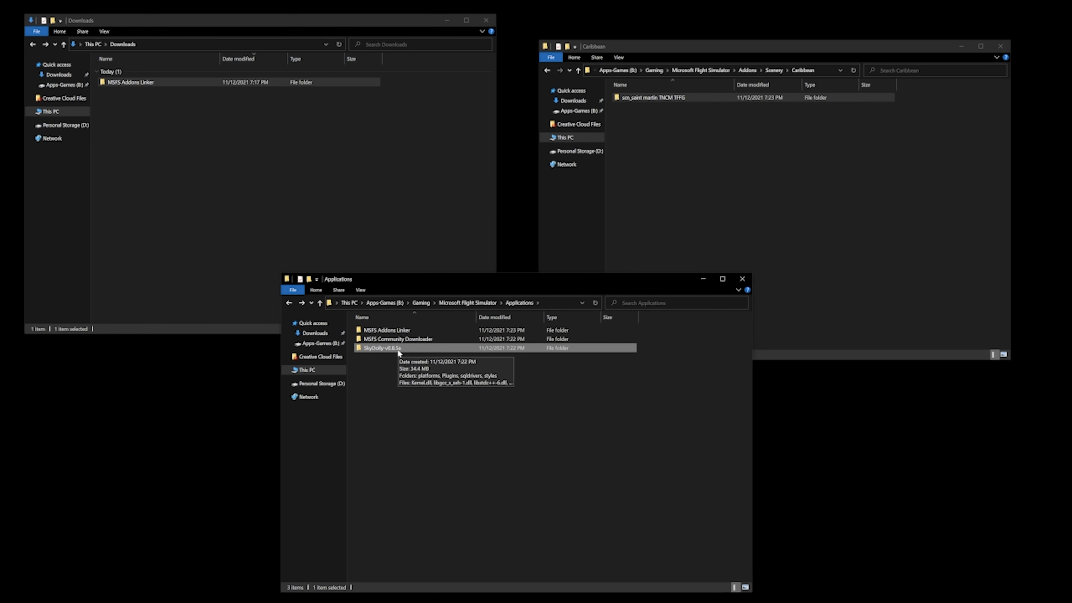
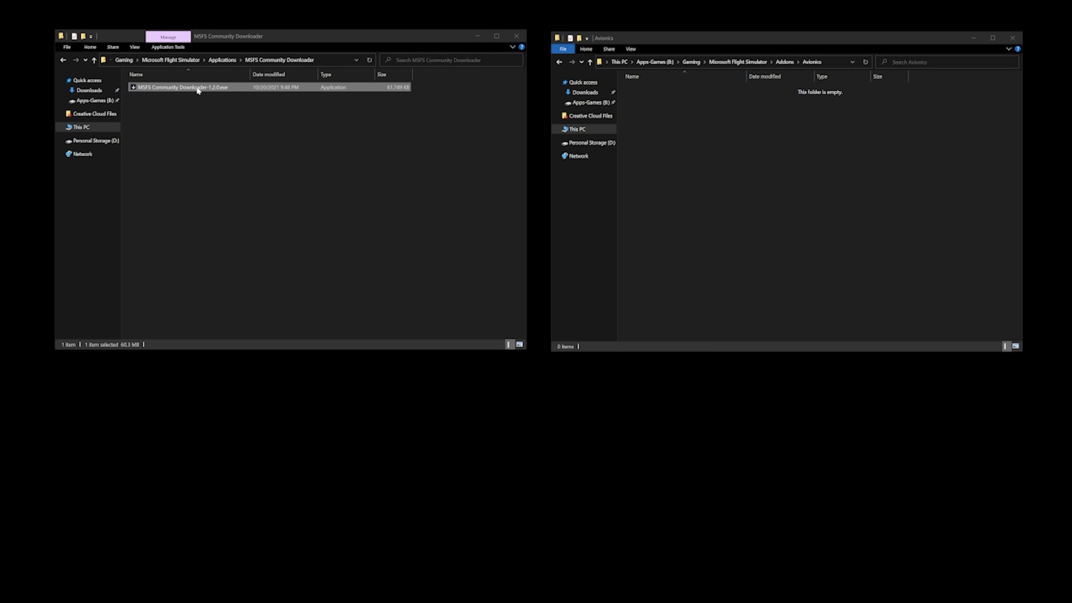
# Go up from Avionics to the Microsoft Flight Simulator folder and open Addons > Aircraft
pyautogui.click(743, 61)
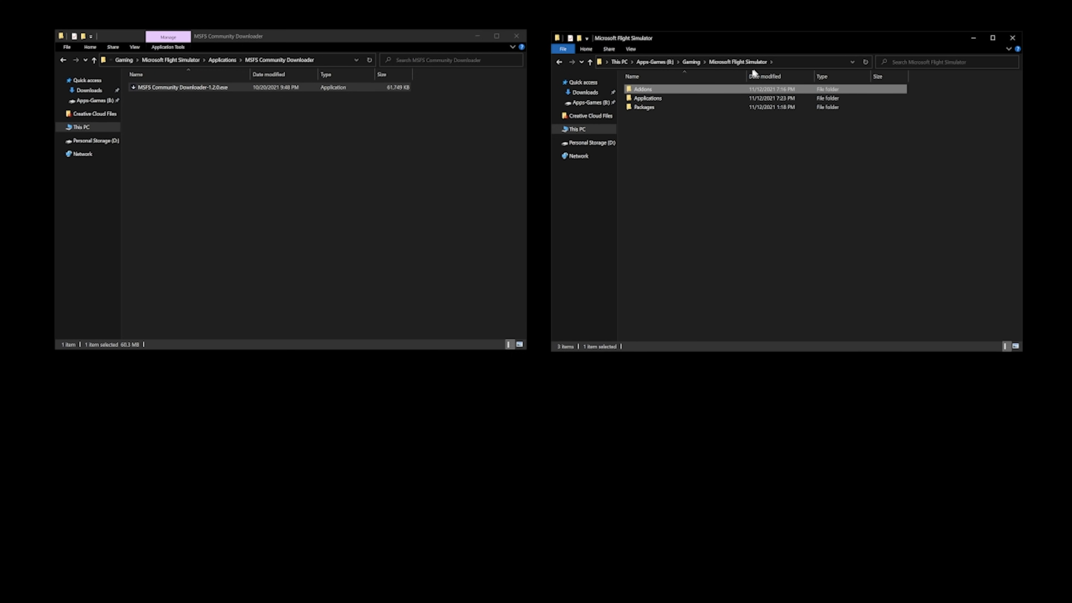
pyautogui.doubleClick(663, 92)
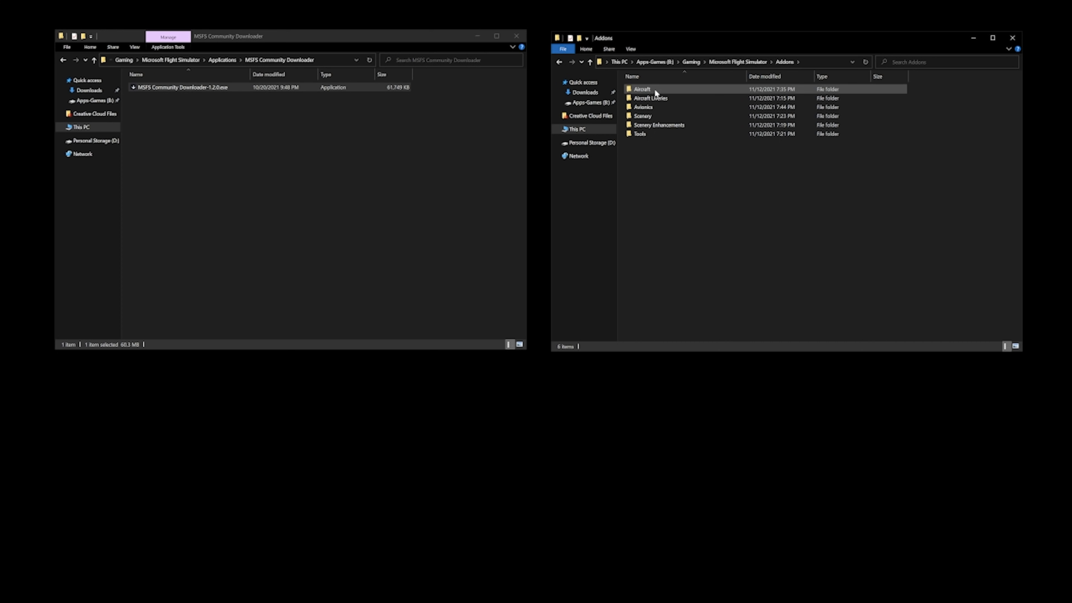
pyautogui.doubleClick(644, 90)
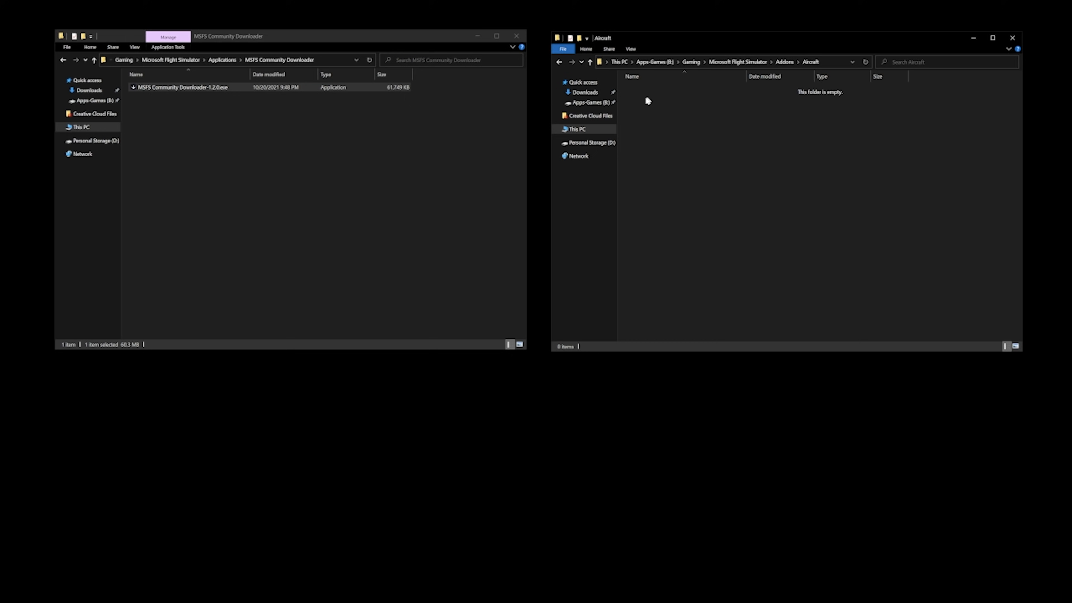
# Launch MSFS Community Downloader-1.2.0.exe, and reposition and heighten its window to show the whole package list
pyautogui.doubleClick(218, 88)
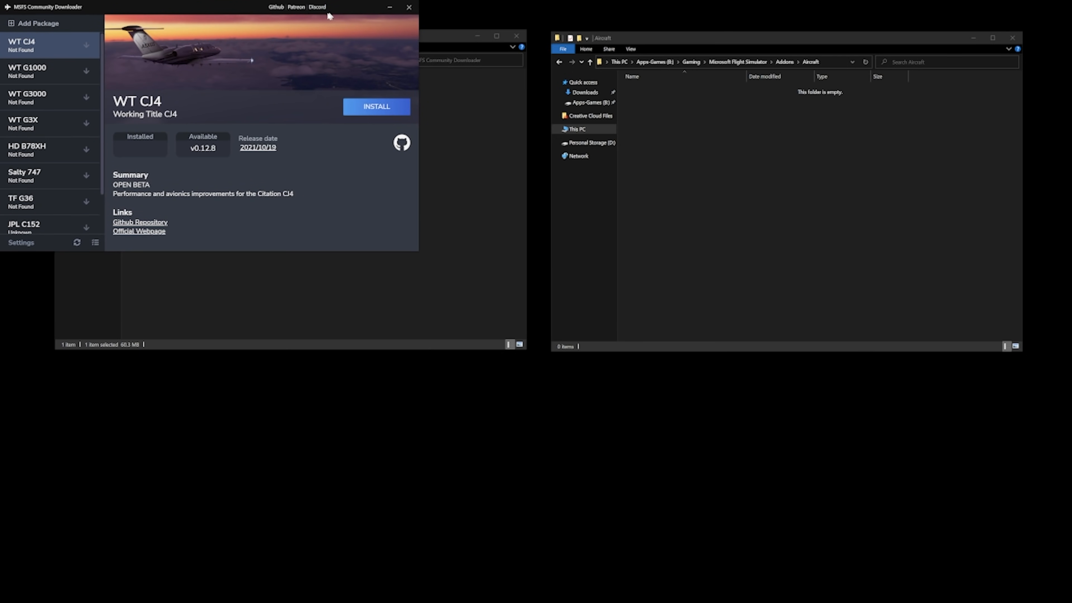
pyautogui.moveTo(249, 9); pyautogui.dragTo(434, 114)
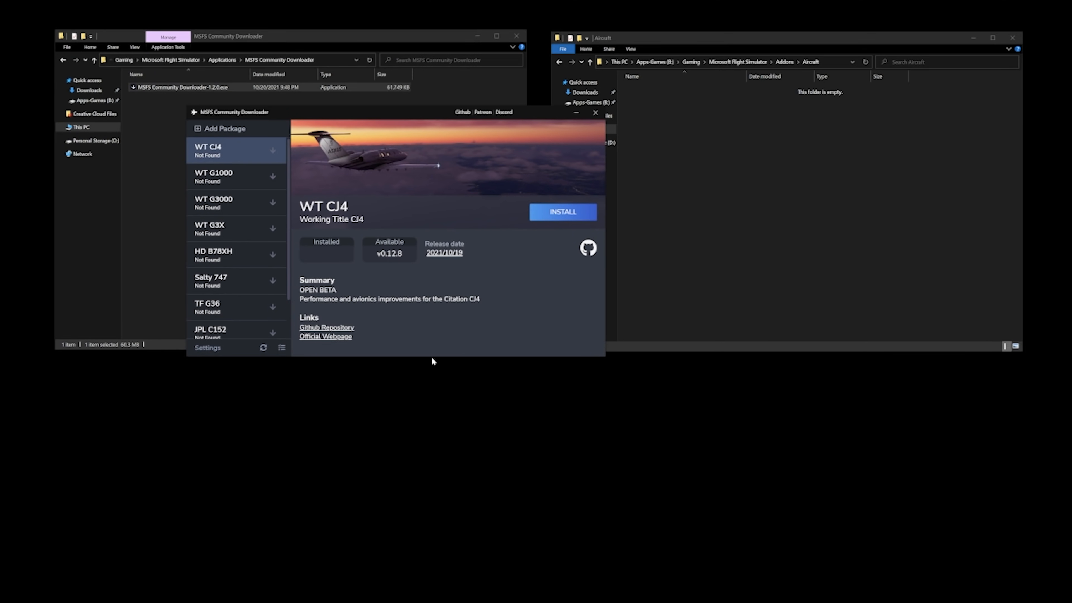
pyautogui.moveTo(431, 356); pyautogui.dragTo(431, 559)
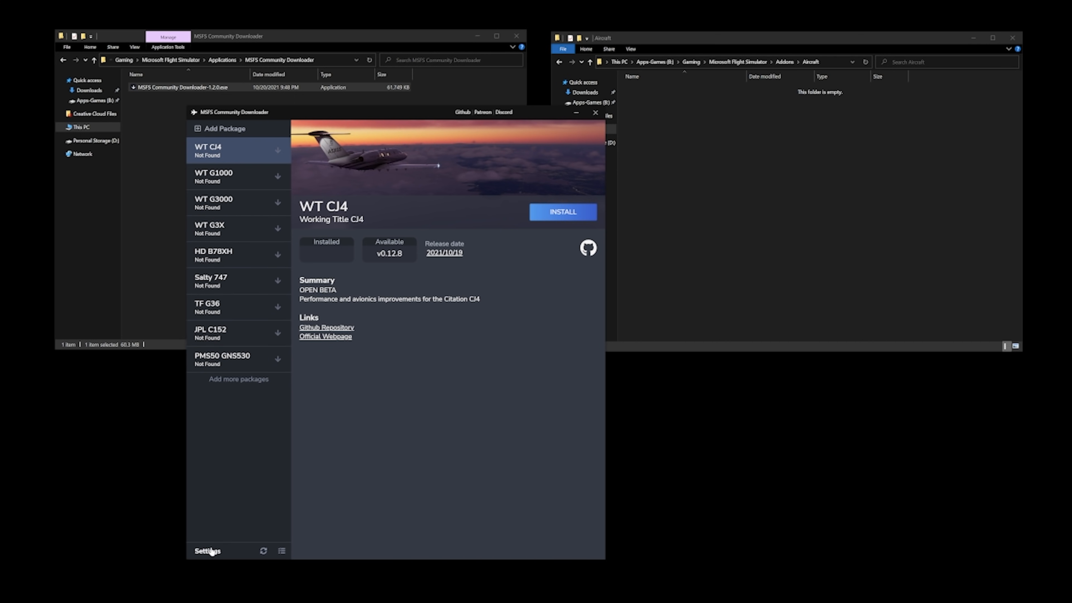
# Open the package listing options and review the custom installation folder set for each package
pyautogui.click(282, 551)
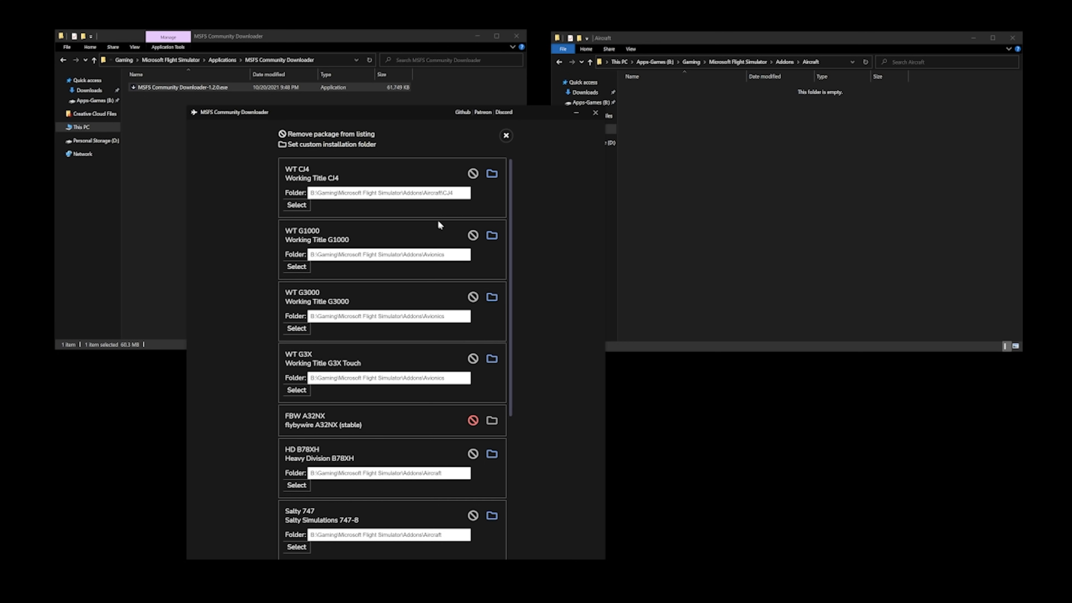
pyautogui.click(456, 194)
pyautogui.click(451, 258)
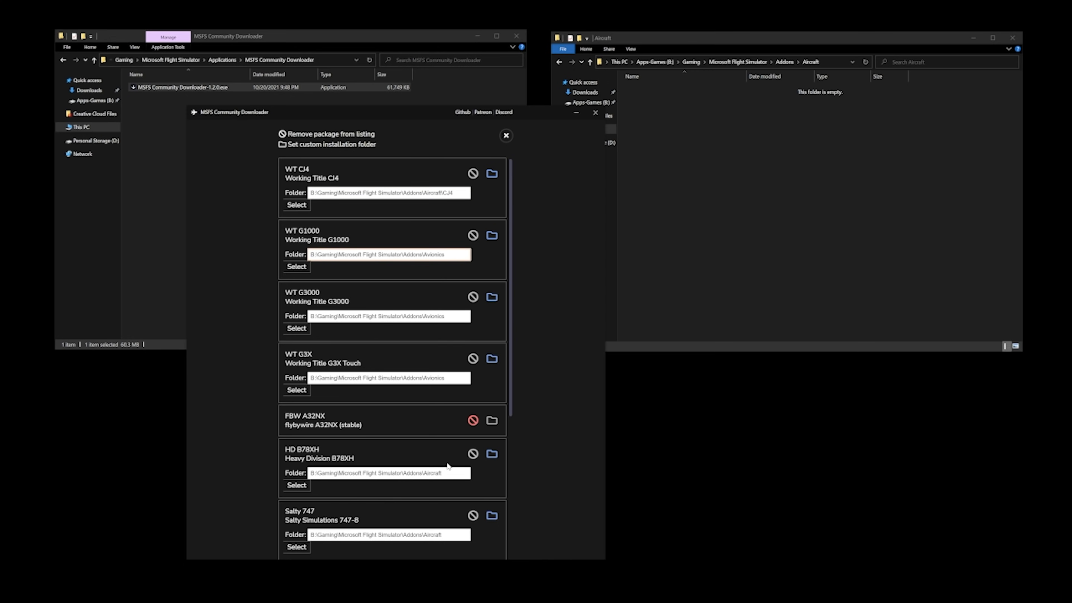
pyautogui.scroll(-5, 447, 465)
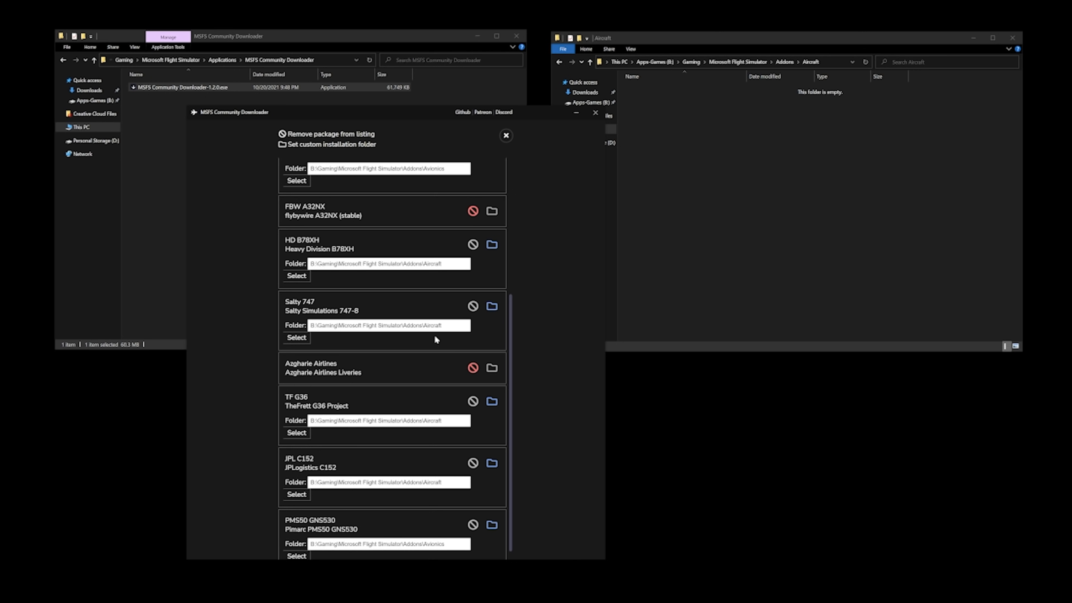
pyautogui.scroll(5, 434, 338)
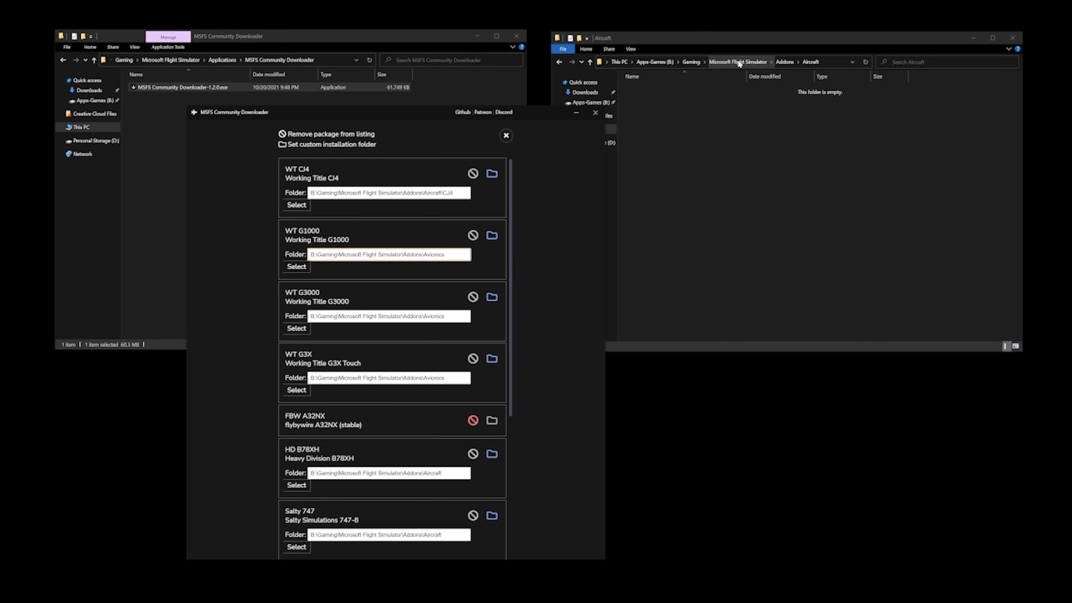
pyautogui.click(690, 62)
pyautogui.rightClick(668, 90)
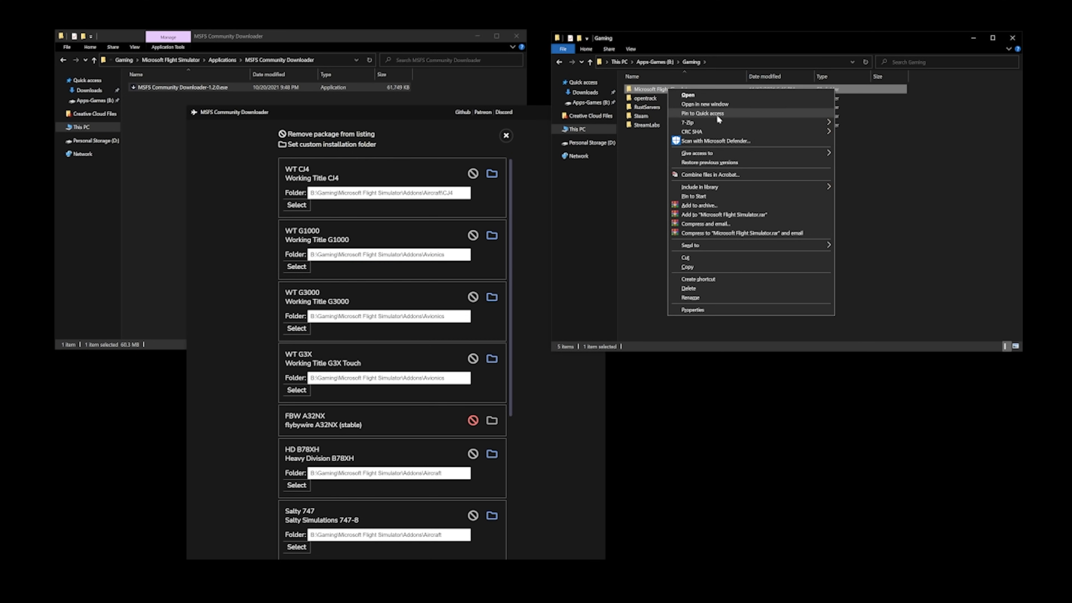
pyautogui.click(703, 294)
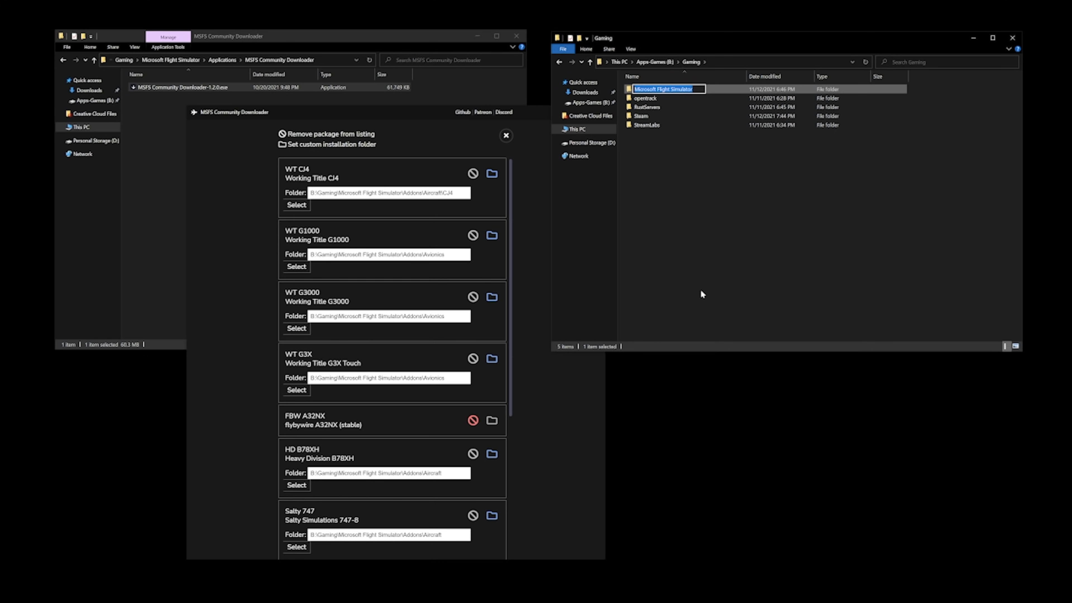
pyautogui.write('MSFS')
pyautogui.press('BackSpace')
pyautogui.press('BackSpace')
pyautogui.press('BackSpace')
pyautogui.press('BackSpace')
pyautogui.click(756, 277)
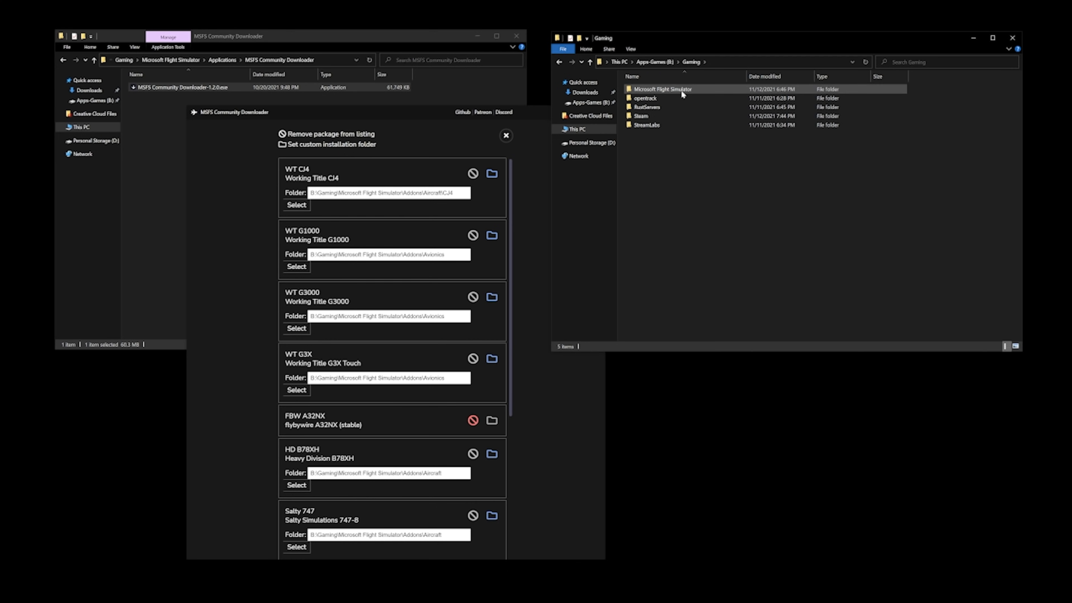
# Go to Microsoft Flight Simulator > Addons > Aircraft in the file browser window
pyautogui.doubleClick(662, 89)
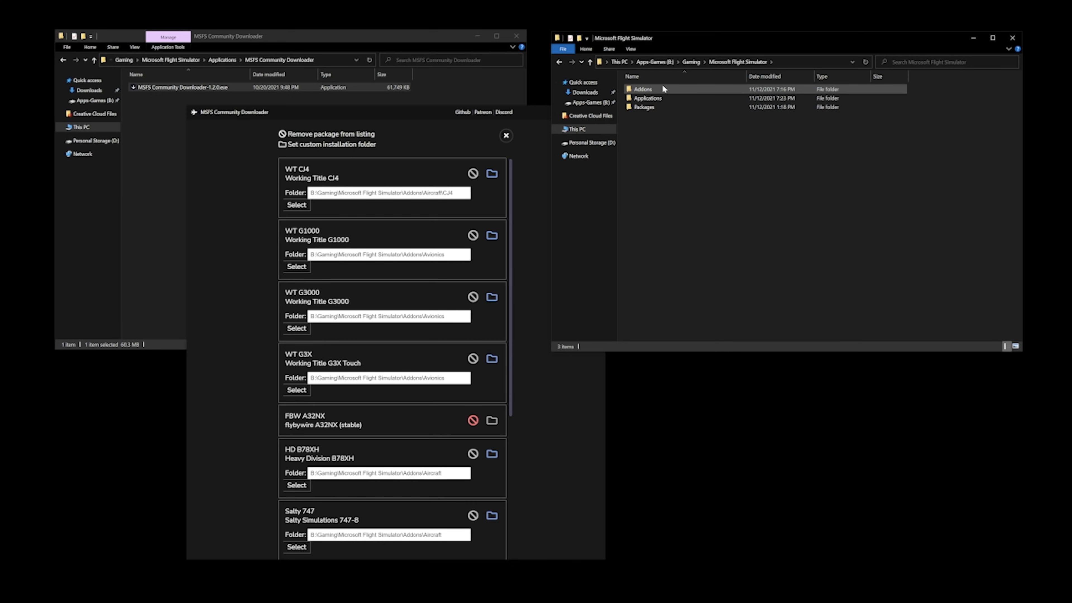
pyautogui.click(667, 91)
pyautogui.doubleClick(667, 89)
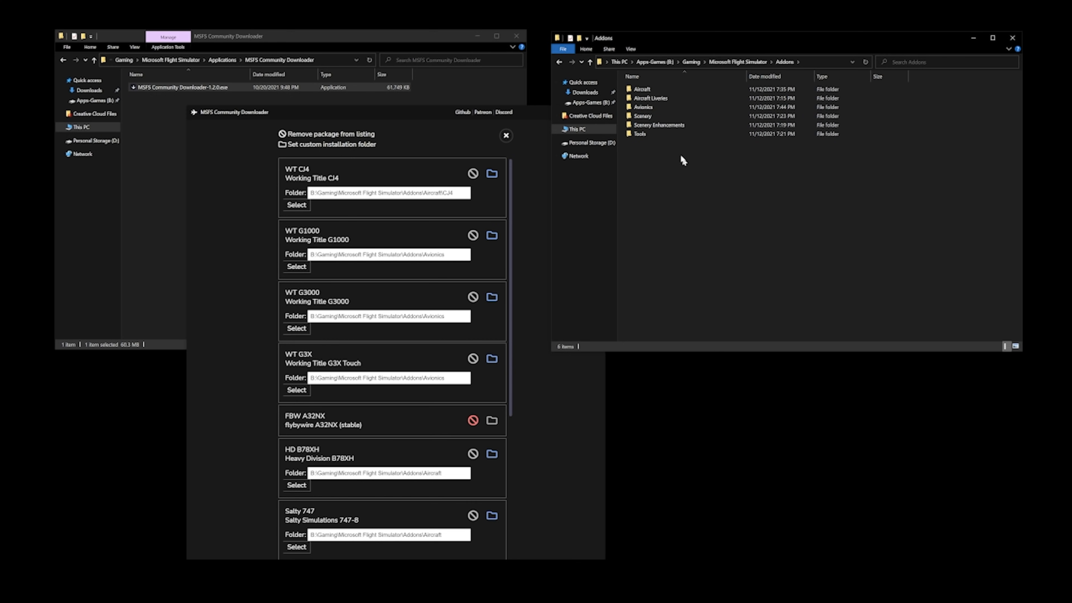
pyautogui.doubleClick(657, 88)
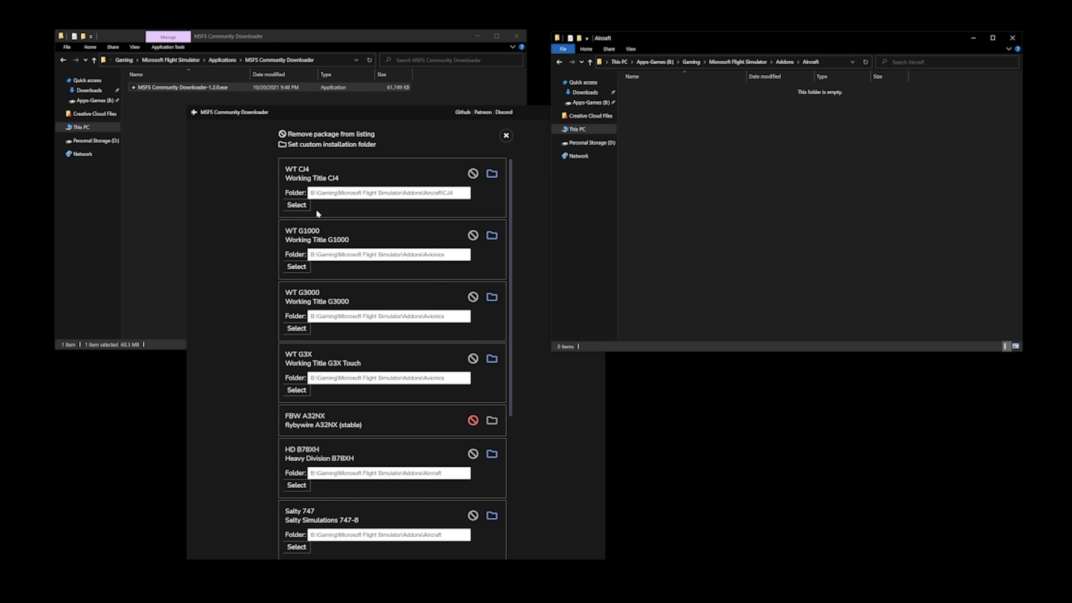
# Choose B:\Gaming\Microsoft Flight Simulator\Addons\Aircraft as the custom installation folder for the WT CJ4 package
pyautogui.click(302, 207)
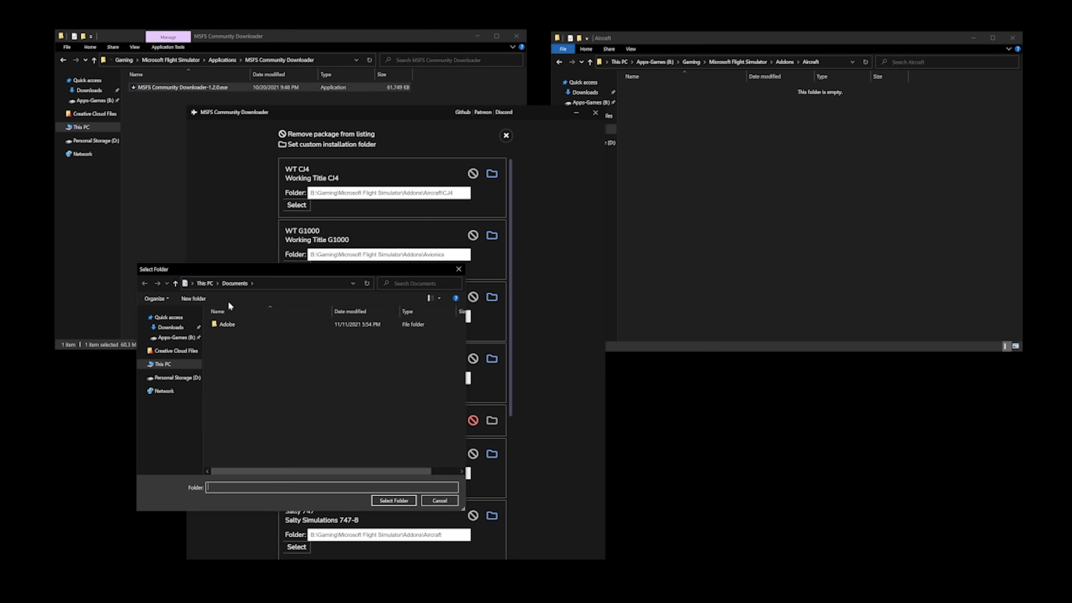
pyautogui.click(175, 340)
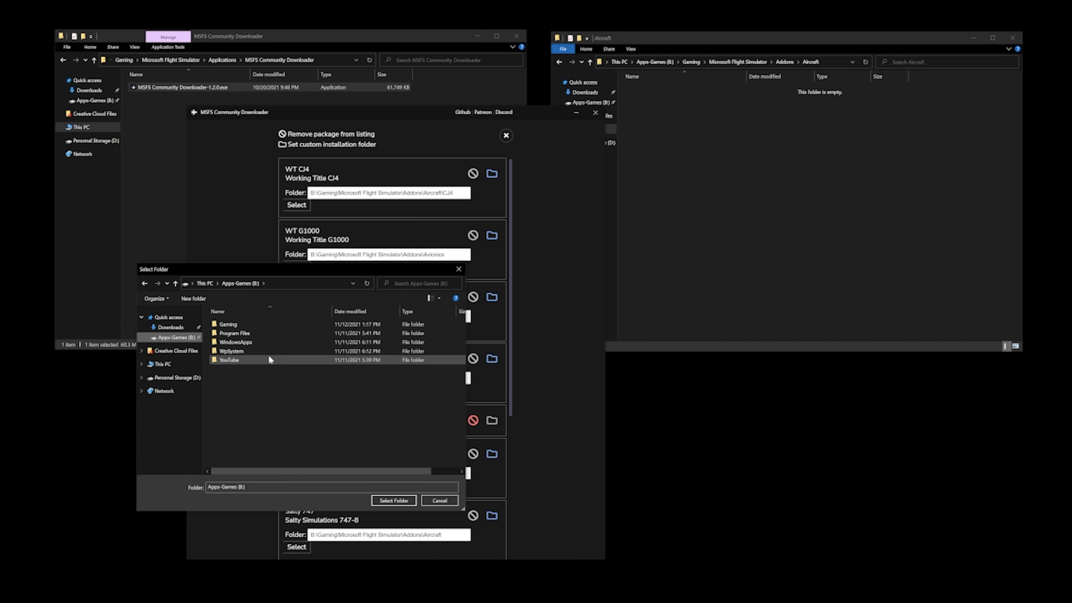
pyautogui.doubleClick(237, 324)
pyautogui.doubleClick(253, 325)
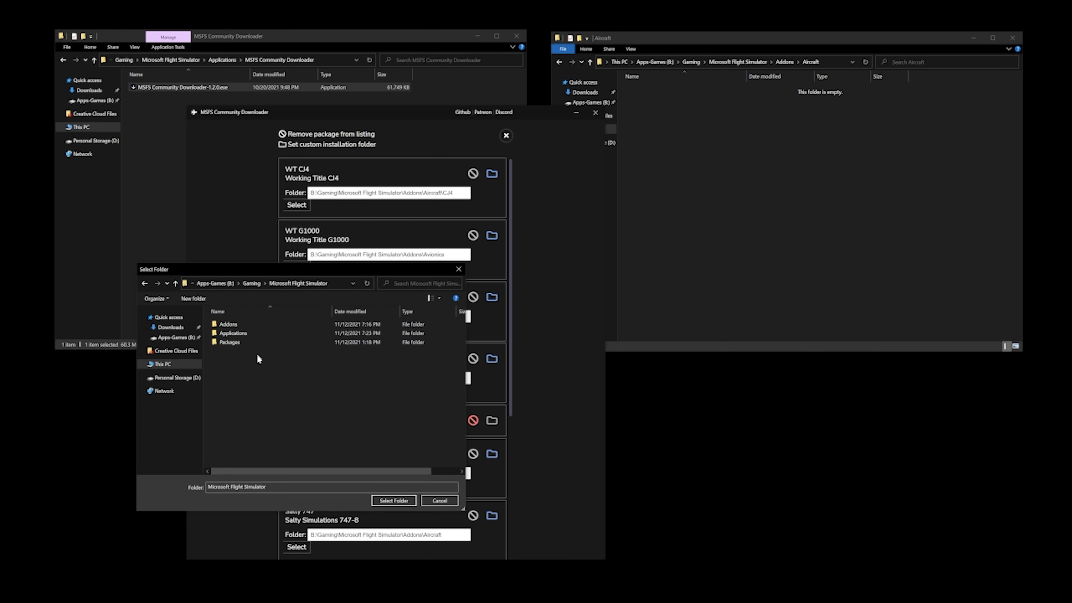
pyautogui.doubleClick(245, 325)
pyautogui.click(242, 324)
pyautogui.doubleClick(242, 323)
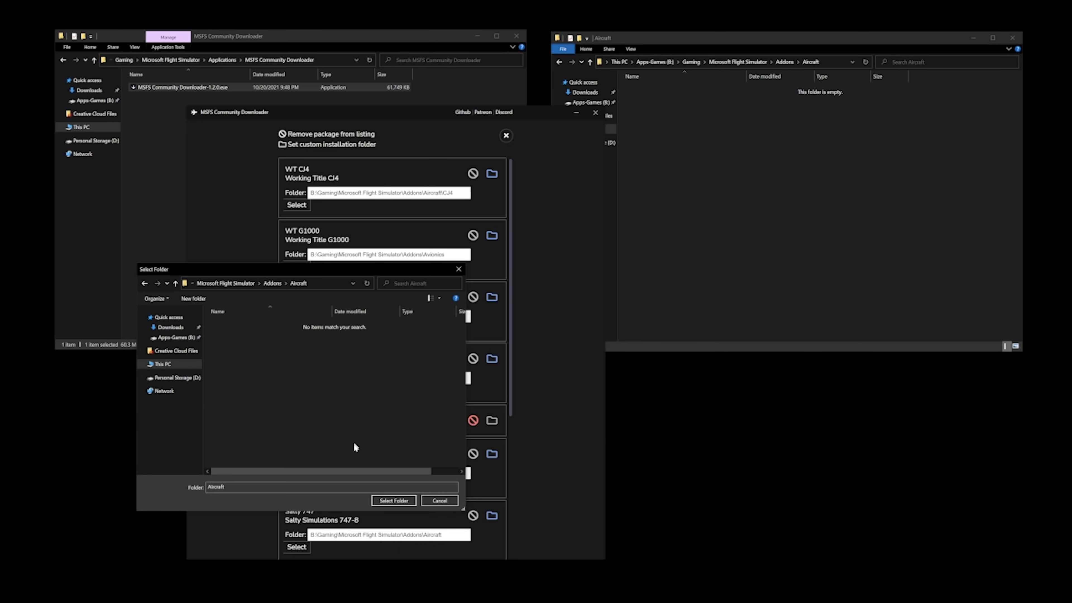
pyautogui.click(394, 500)
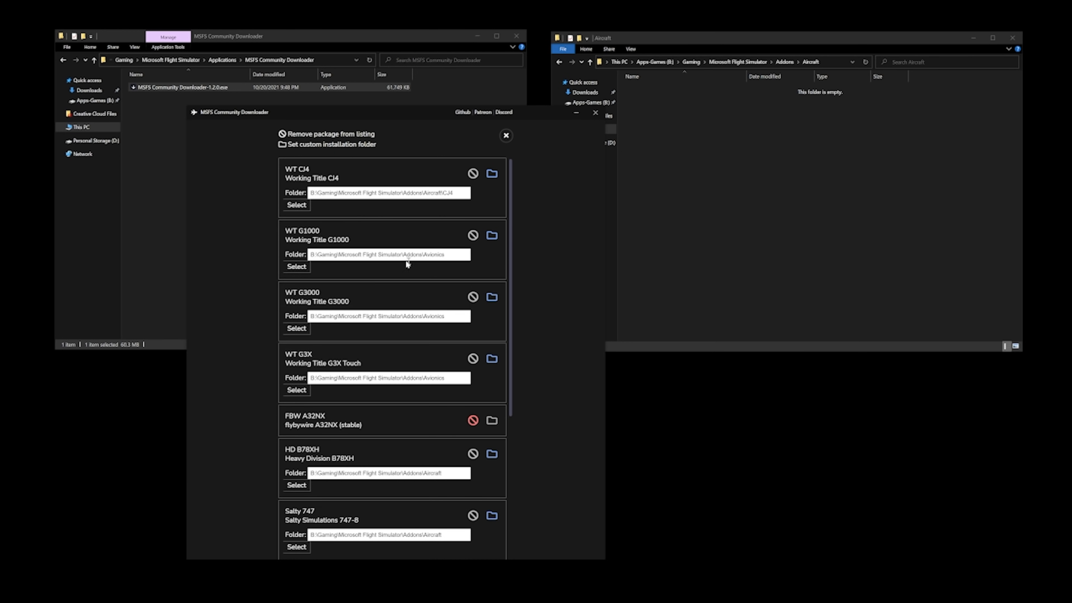
# Review the custom installation folders of the remaining packages and which ones, such as FBW A32NX and Azgharie Airlines, are removed from the listing
pyautogui.click(449, 257)
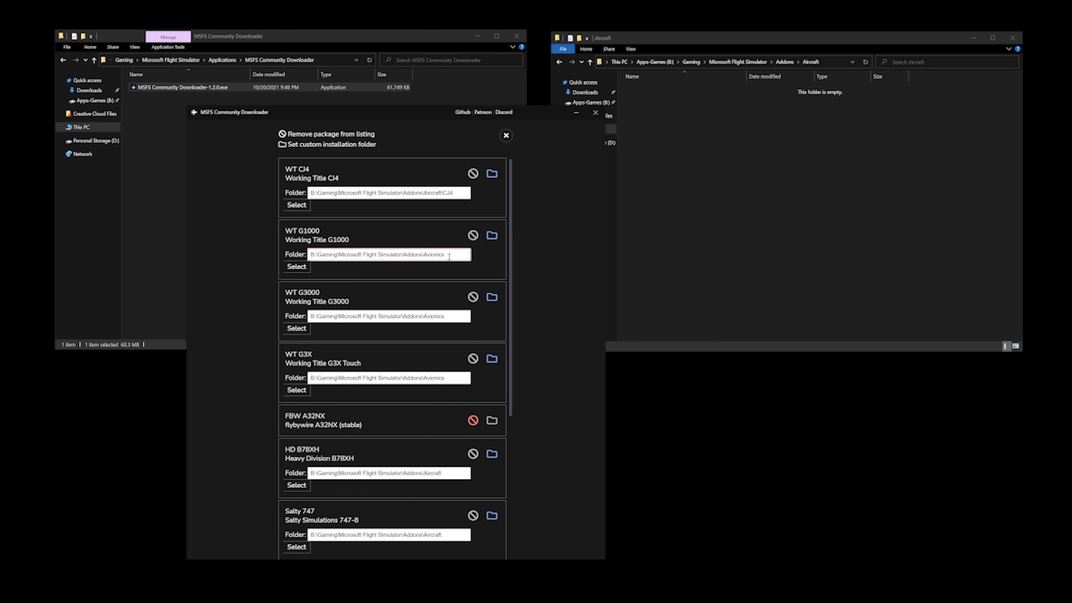
pyautogui.click(451, 317)
pyautogui.click(451, 376)
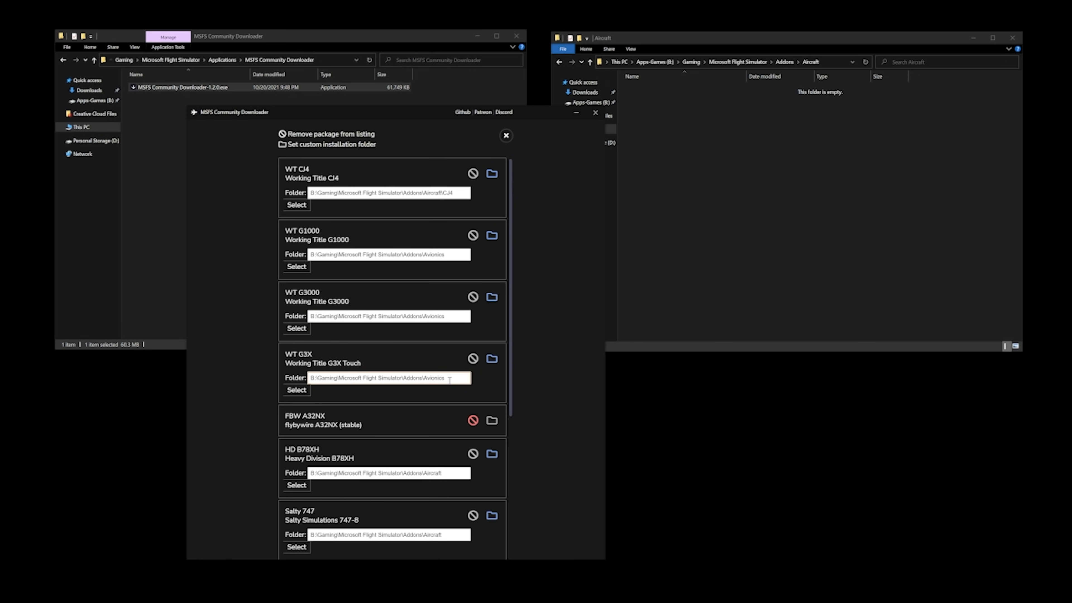
pyautogui.scroll(-1, 452, 464)
pyautogui.scroll(-4, 453, 464)
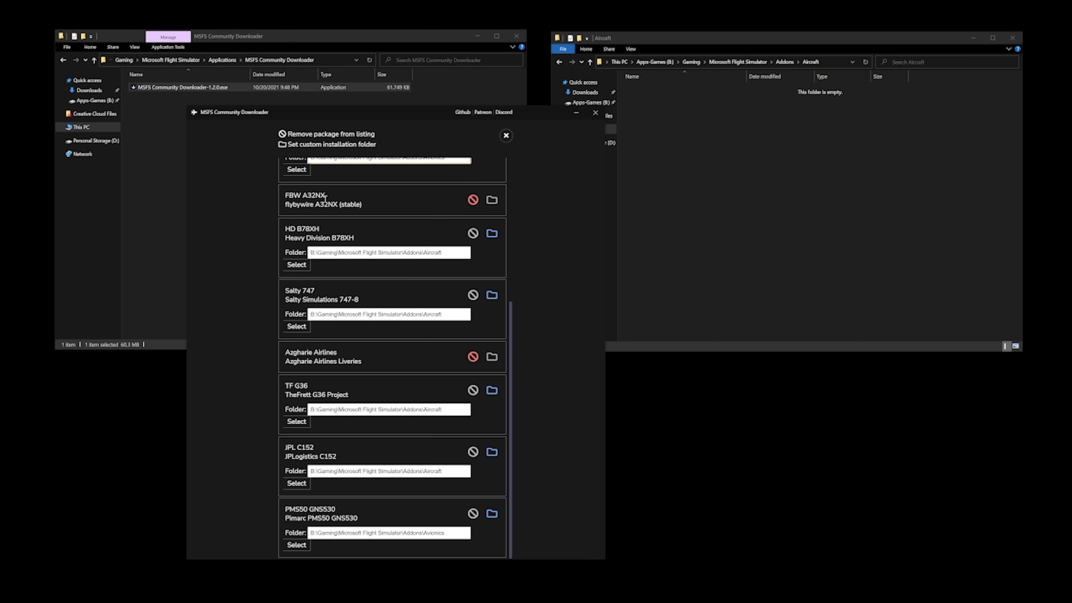
pyautogui.moveTo(365, 205); pyautogui.dragTo(261, 211)
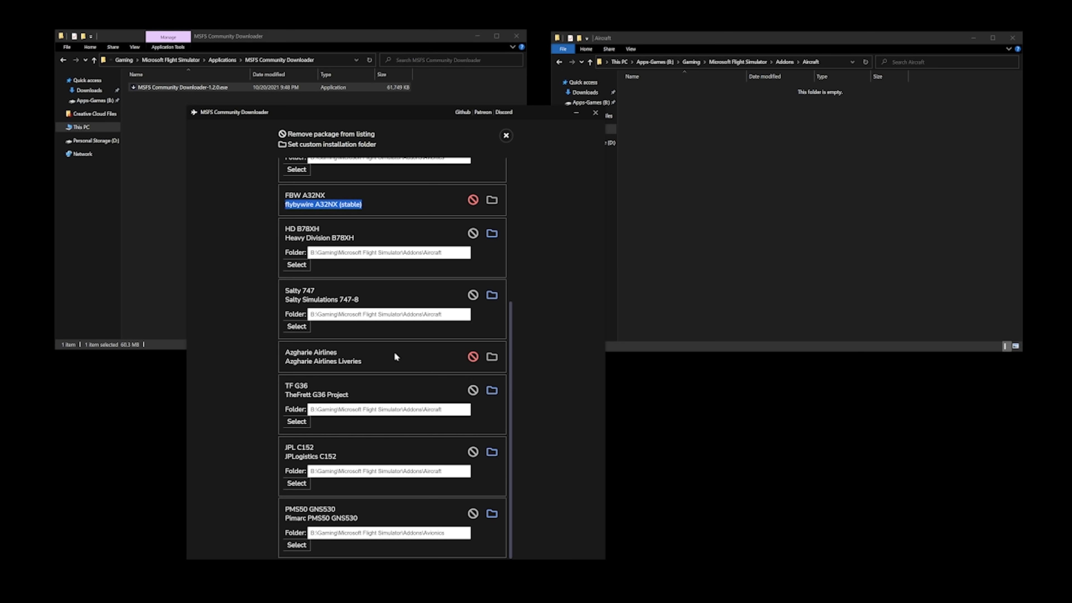
pyautogui.moveTo(384, 359); pyautogui.dragTo(283, 362)
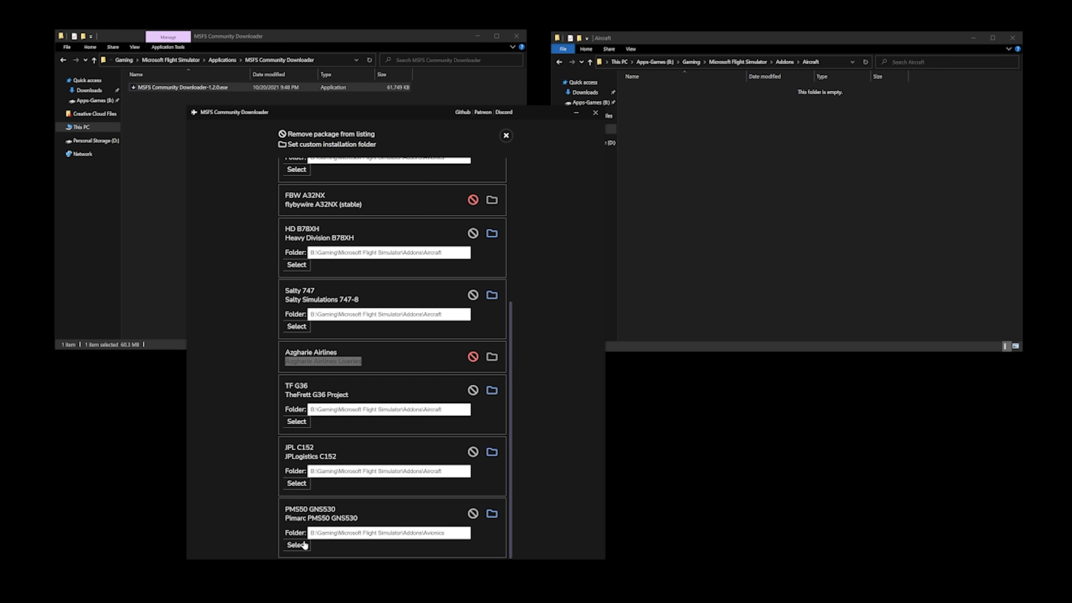
pyautogui.scroll(5, 330, 182)
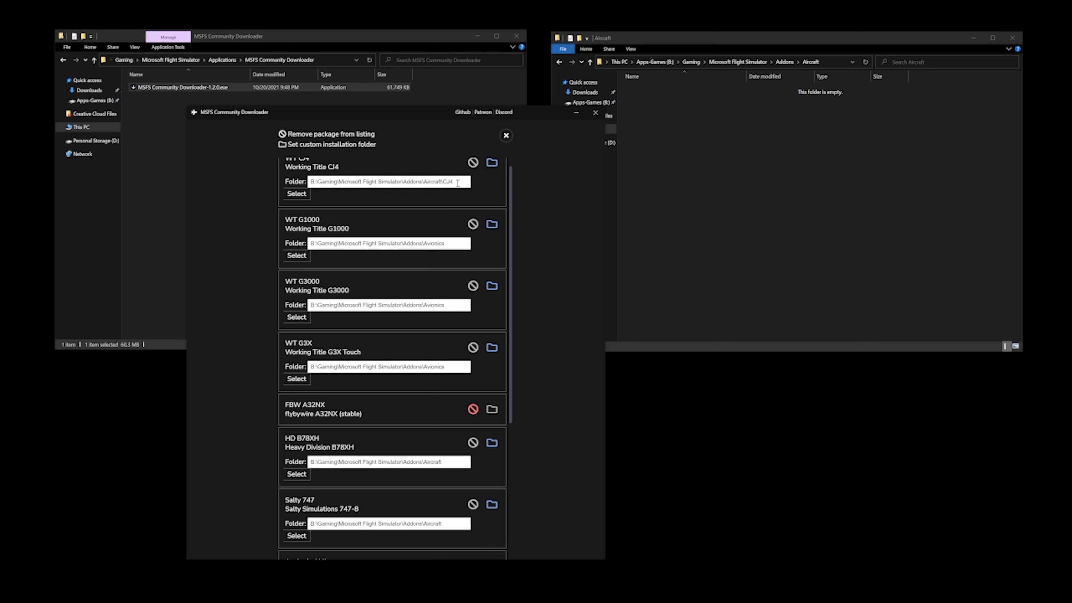
# Reselect the Addons\Aircraft folder for WT CJ4 and close the package listing options
pyautogui.click(297, 194)
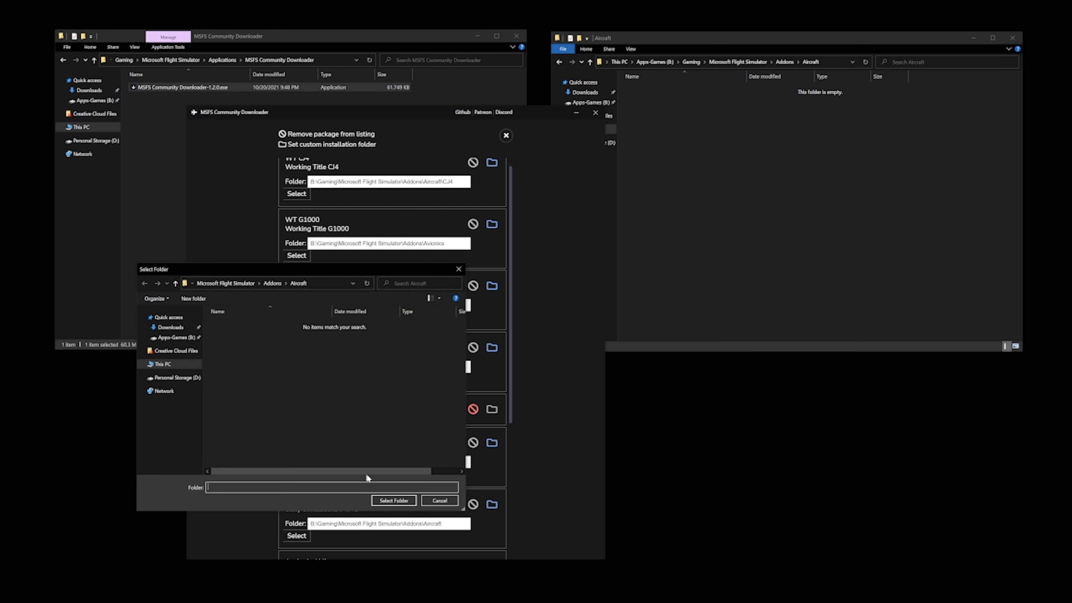
pyautogui.click(296, 284)
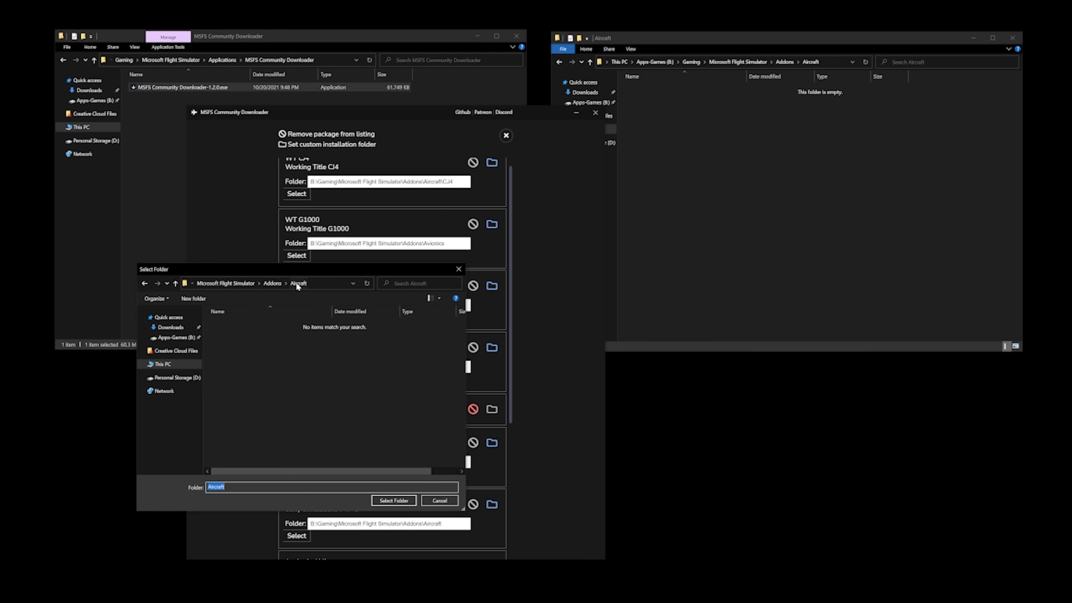
pyautogui.click(384, 500)
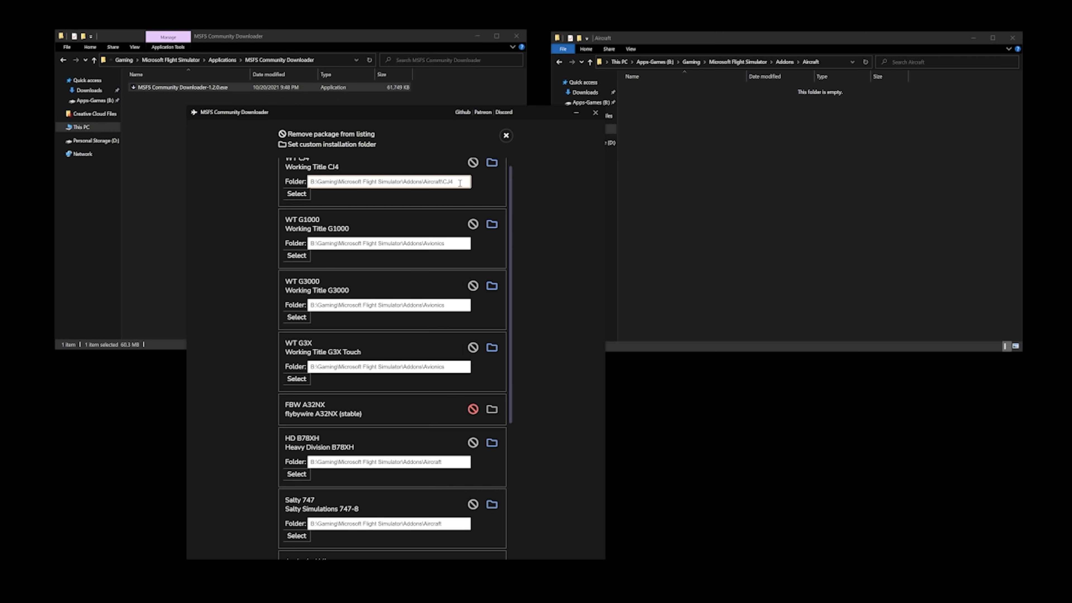
pyautogui.click(506, 136)
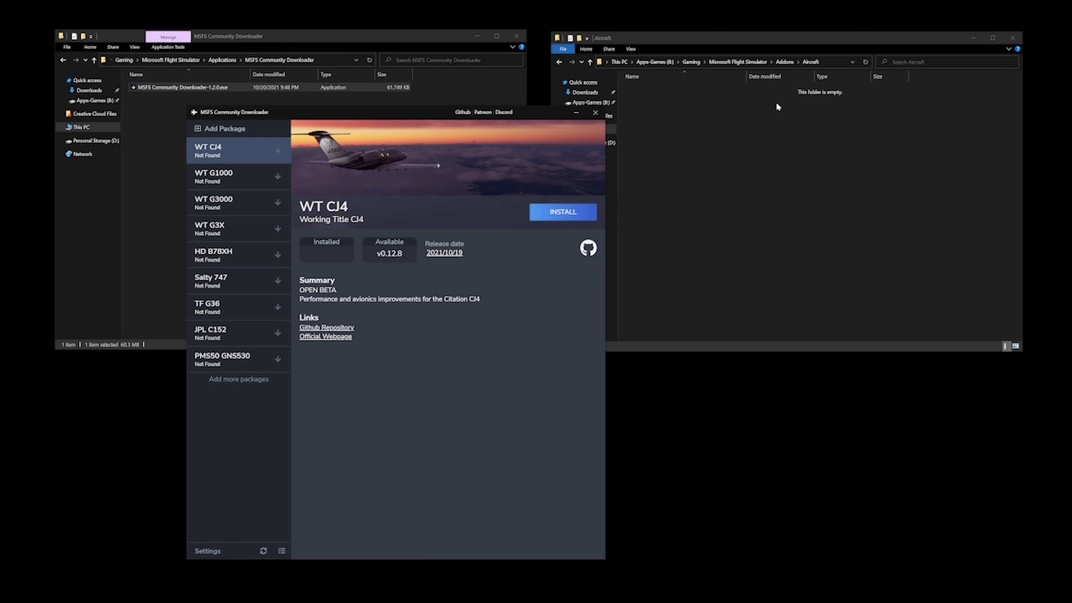
# Install the Working Title packages WT CJ4, WT G1000, WT G3000 and WT G3X
pyautogui.click(565, 209)
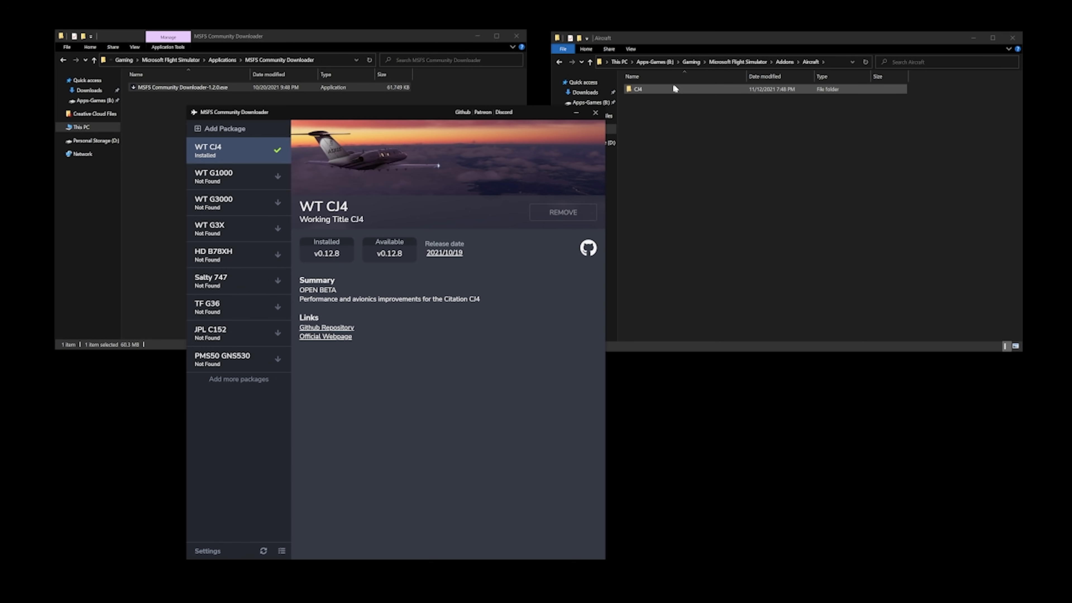
pyautogui.click(246, 183)
pyautogui.click(556, 215)
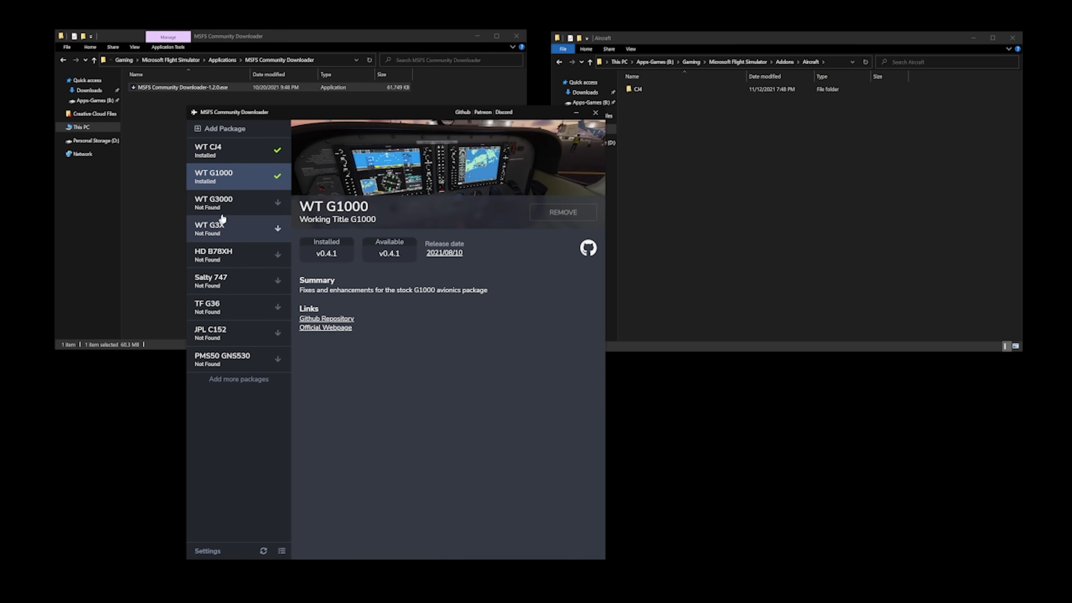
pyautogui.click(224, 203)
pyautogui.click(552, 213)
pyautogui.click(235, 228)
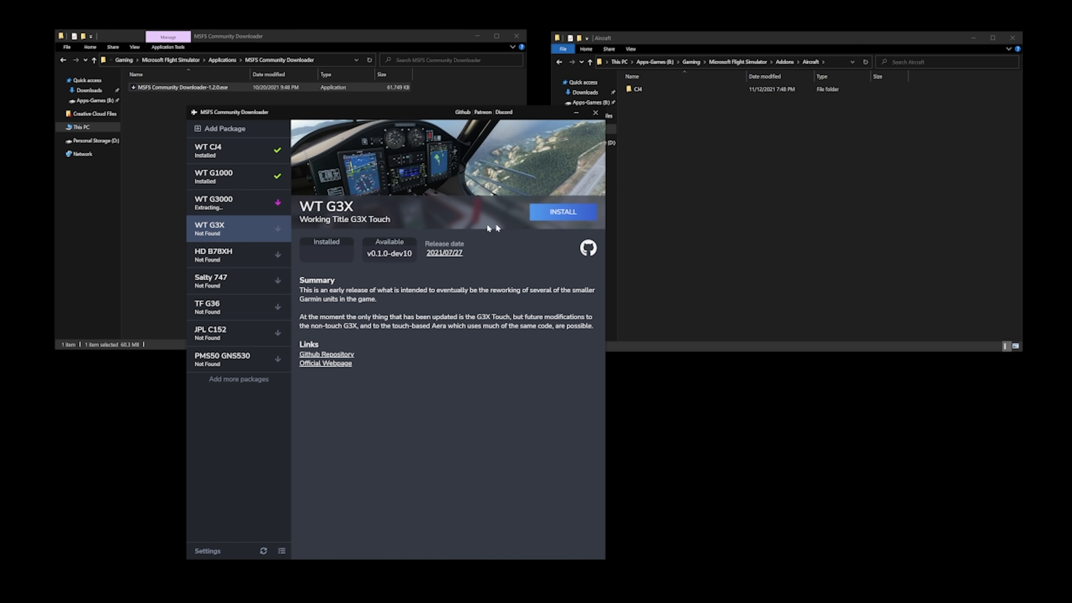
pyautogui.click(536, 214)
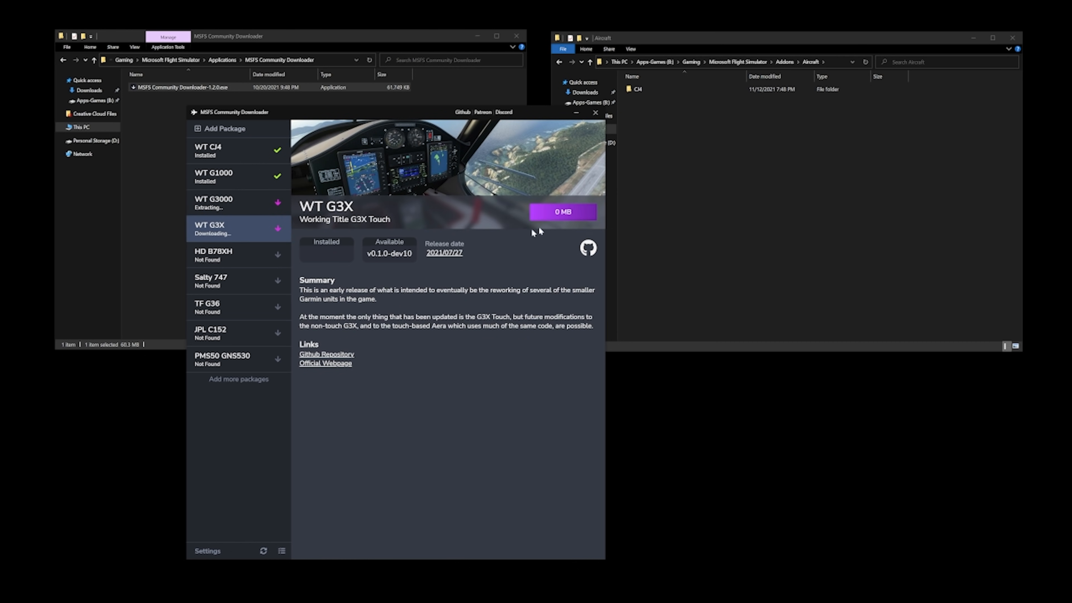
# Install the HD B78XH, Salty 747 and TF G36 aircraft packages
pyautogui.click(257, 259)
pyautogui.click(563, 212)
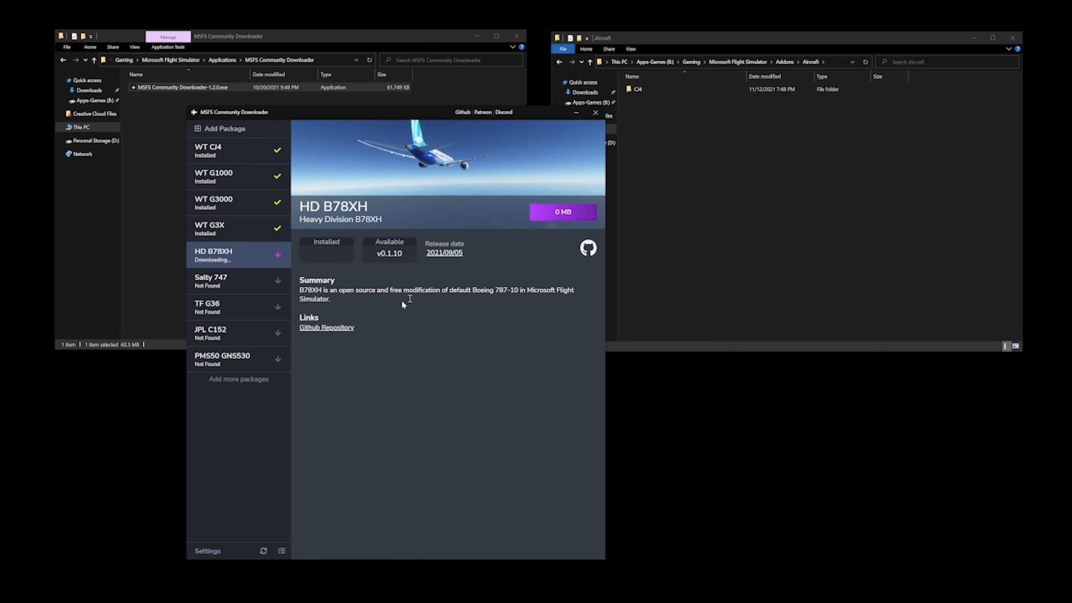
pyautogui.click(247, 283)
pyautogui.click(563, 212)
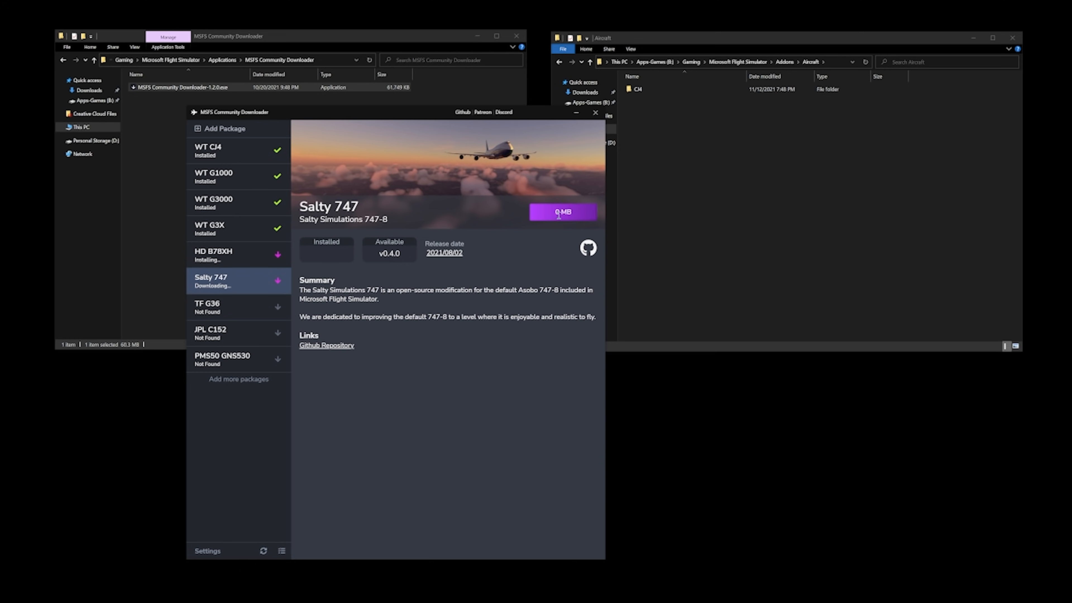
pyautogui.click(239, 317)
pyautogui.click(563, 212)
# Install the JPL C152 and PMS50 GNS530 packages, accepting the save prompt for the C152 download
pyautogui.click(235, 340)
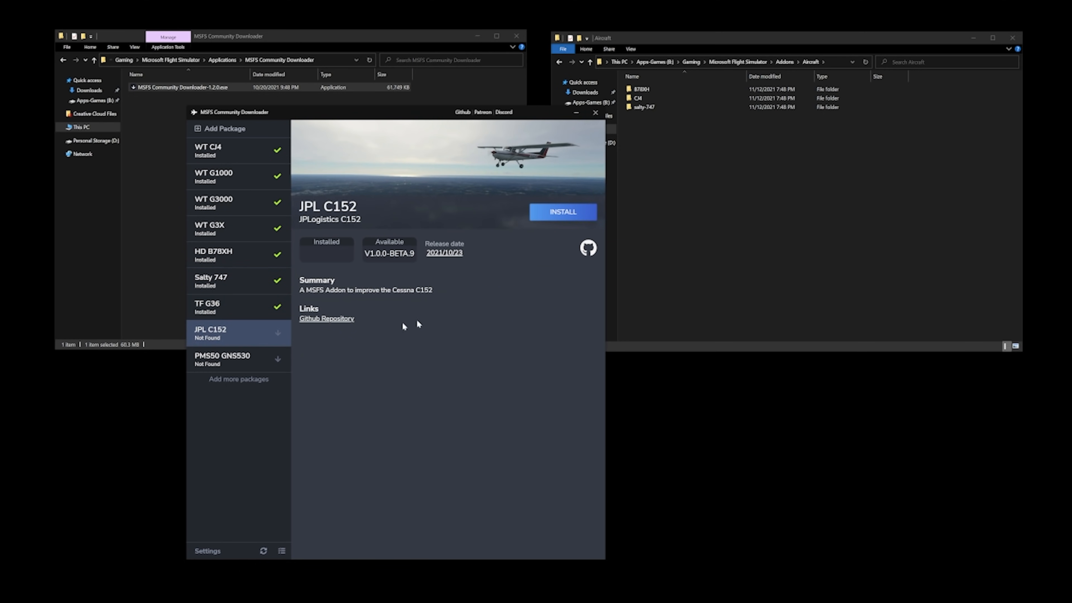
pyautogui.click(563, 212)
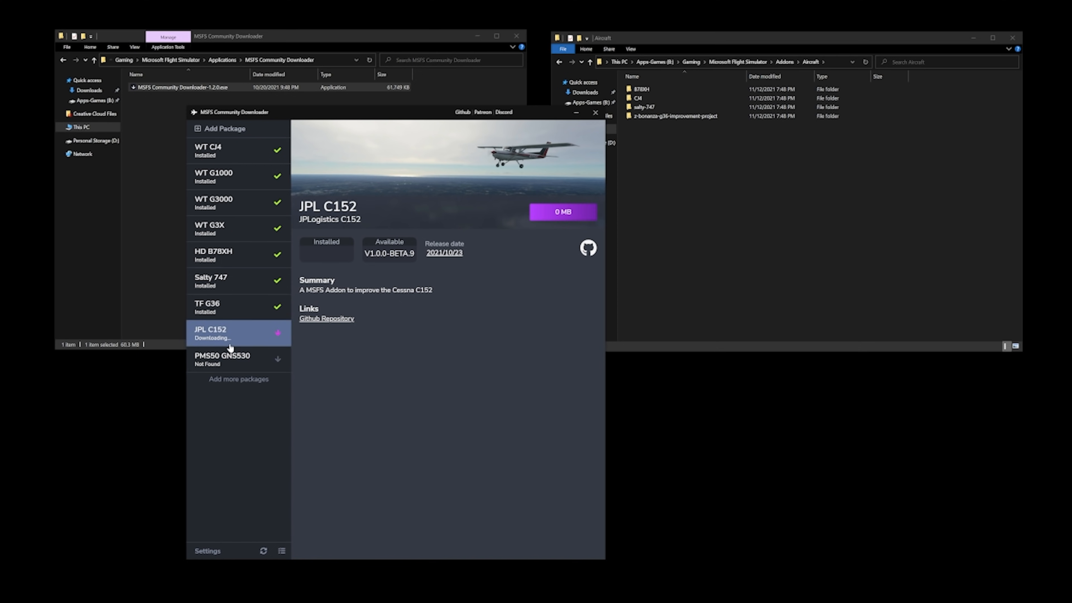
pyautogui.click(264, 358)
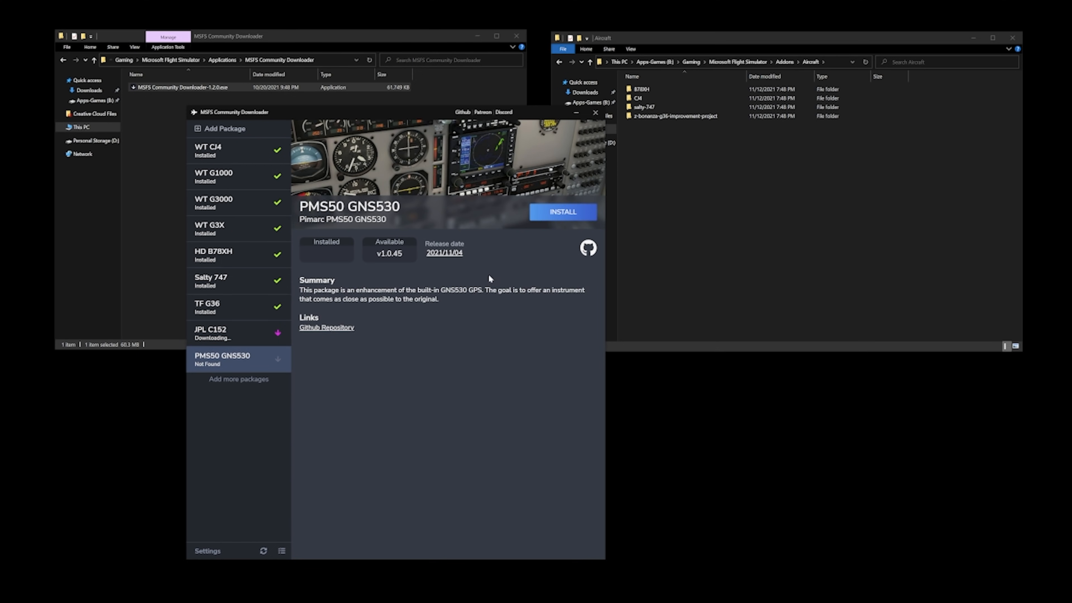
pyautogui.click(580, 214)
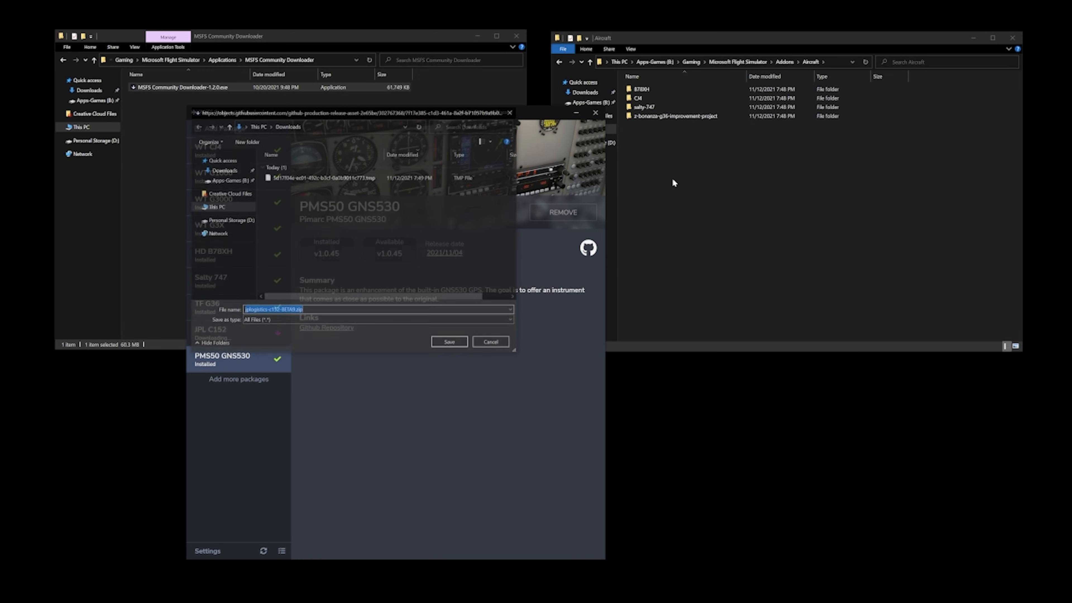
pyautogui.press('Return')
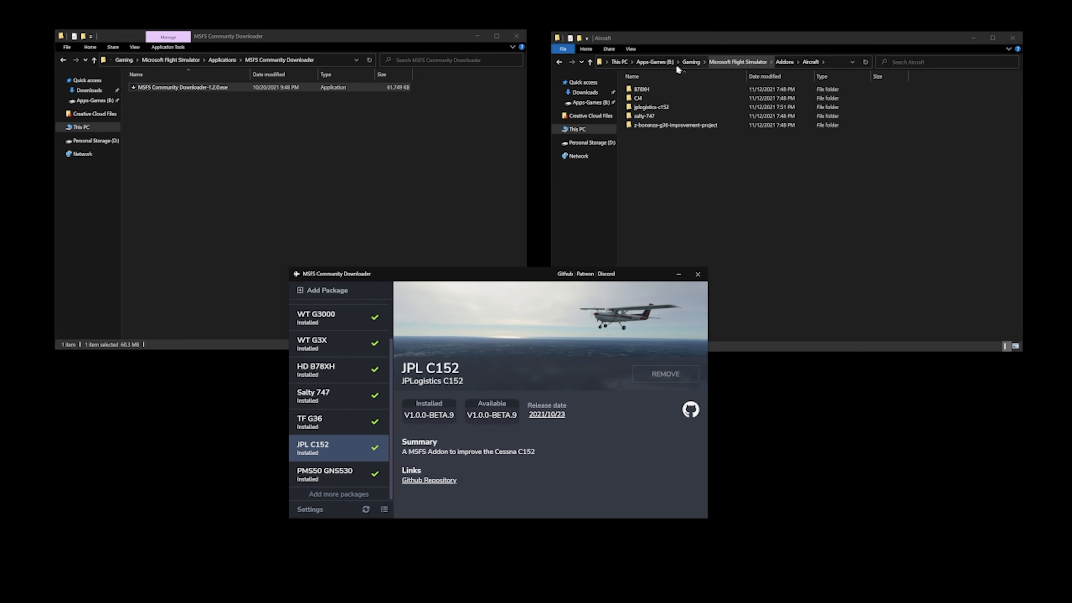
# Check the installed package folders in Addons > Aircraft, including CJ4 and salty-747
pyautogui.click(658, 98)
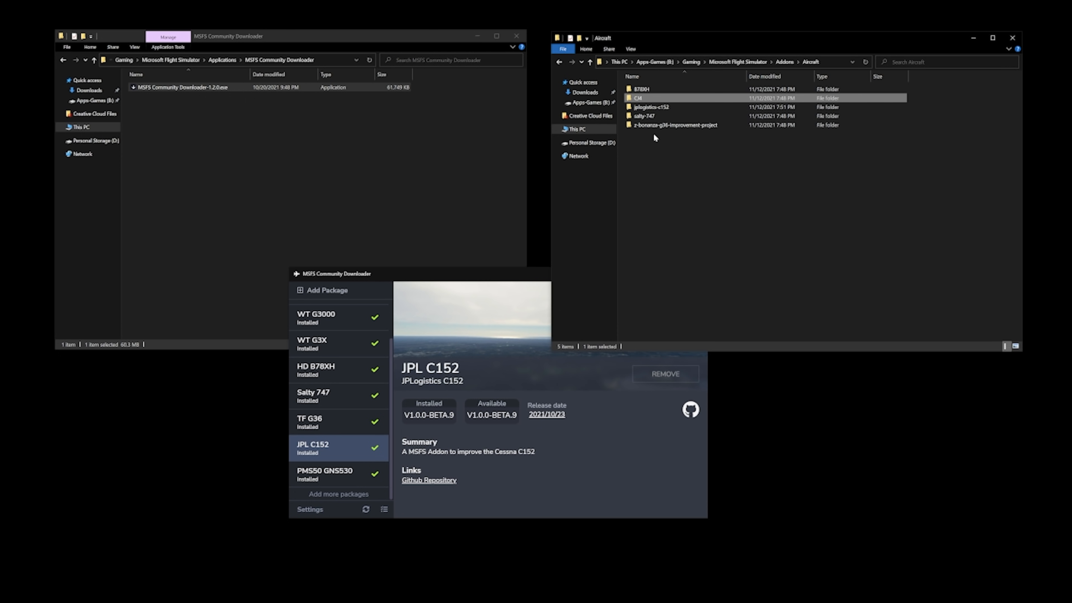
pyautogui.click(650, 116)
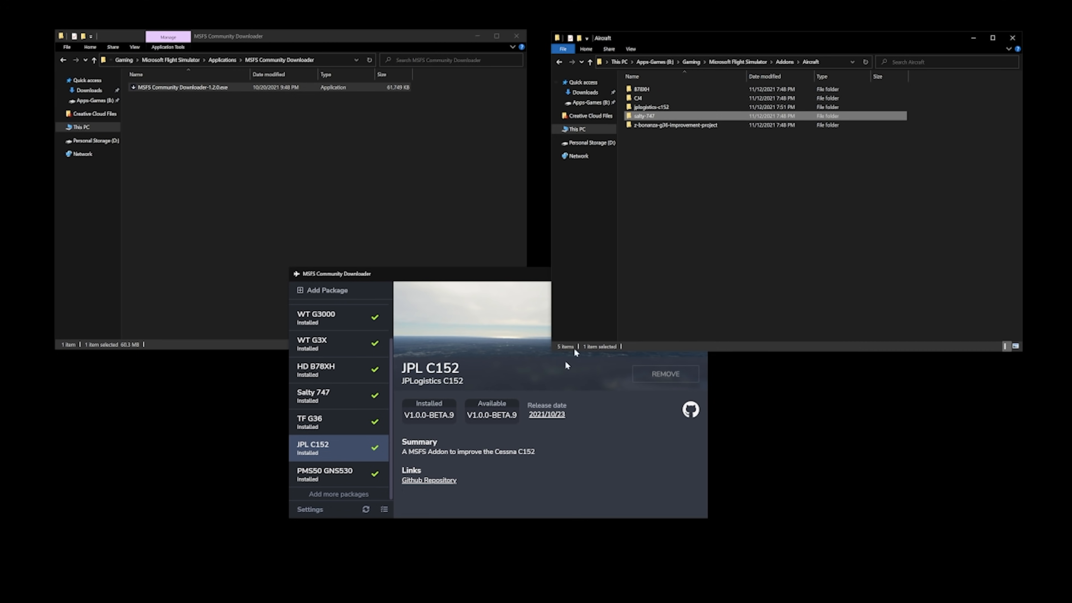
pyautogui.click(523, 486)
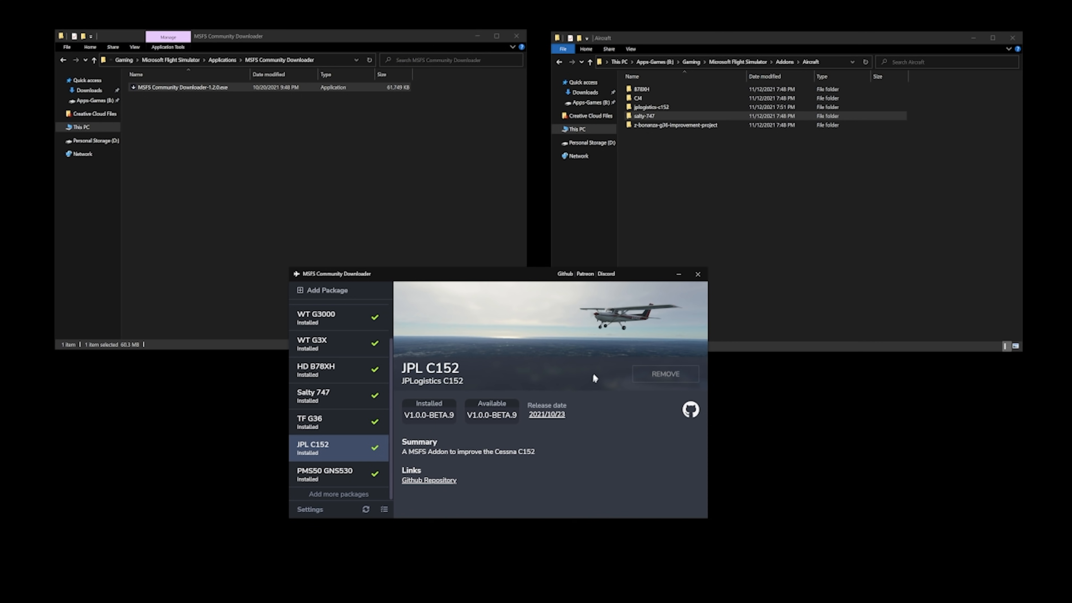
# Close MSFS Community Downloader and open the MSFS Addons Linker folder inside Applications
pyautogui.click(696, 275)
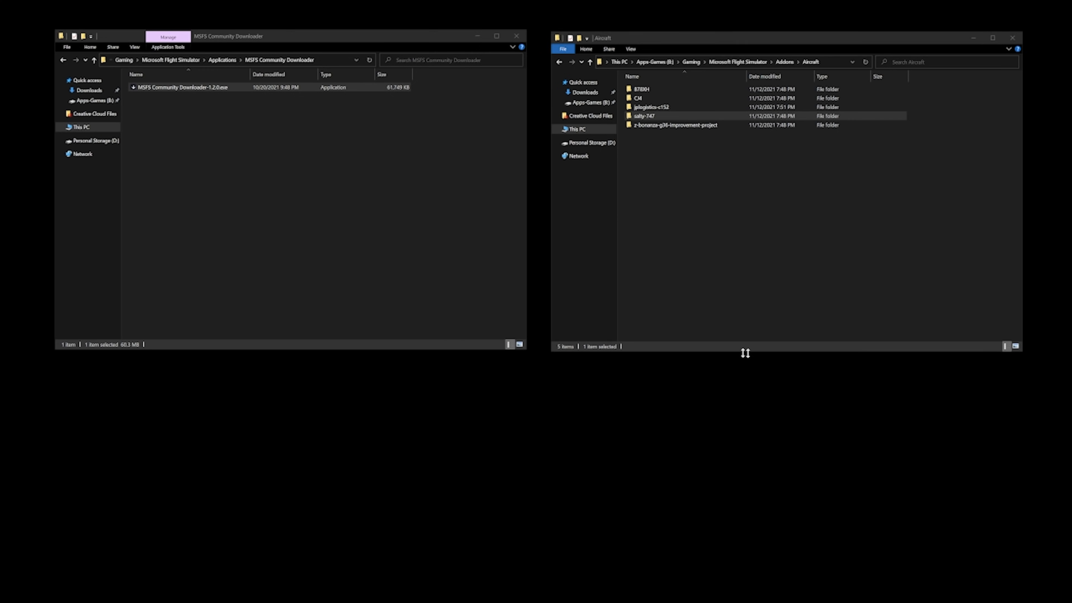
pyautogui.click(371, 283)
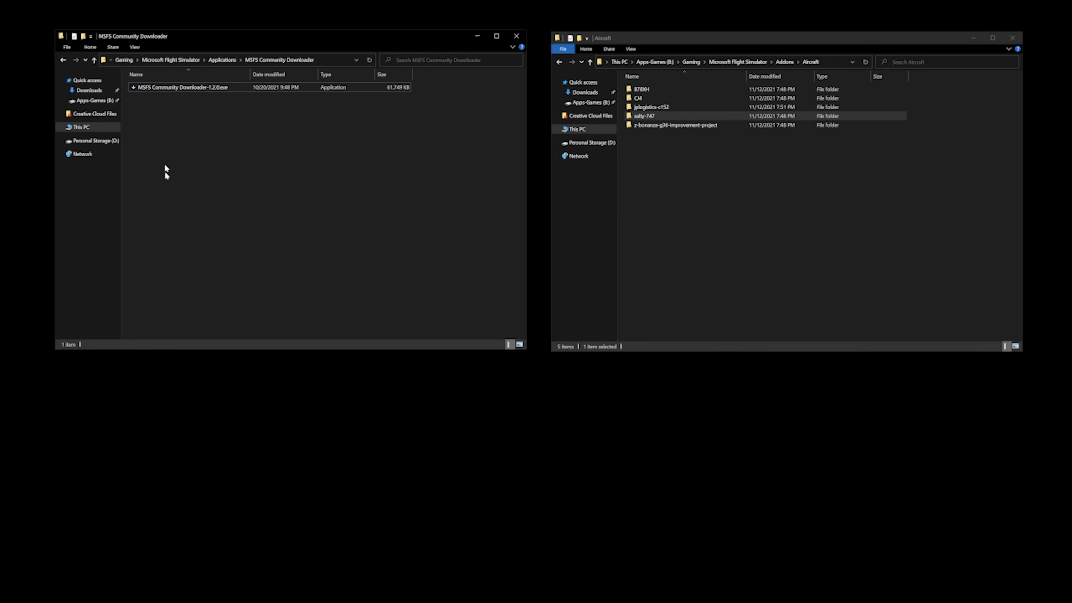
pyautogui.click(223, 59)
pyautogui.doubleClick(155, 89)
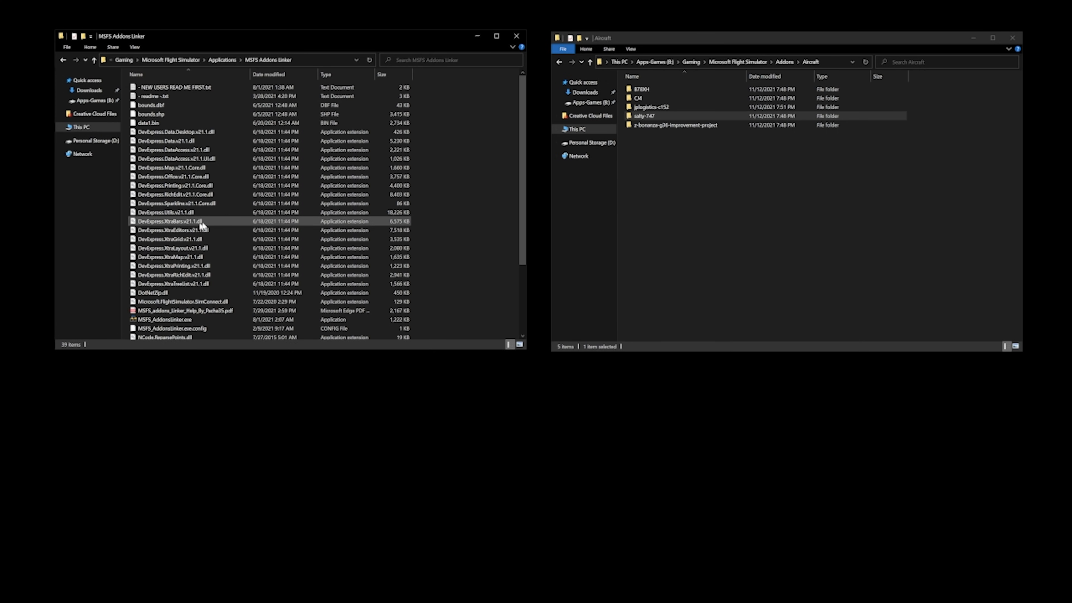
# Set MSFS_AddonsLinker.exe to always run as administrator in its compatibility properties
pyautogui.scroll(-3, 270, 211)
pyautogui.click(154, 228)
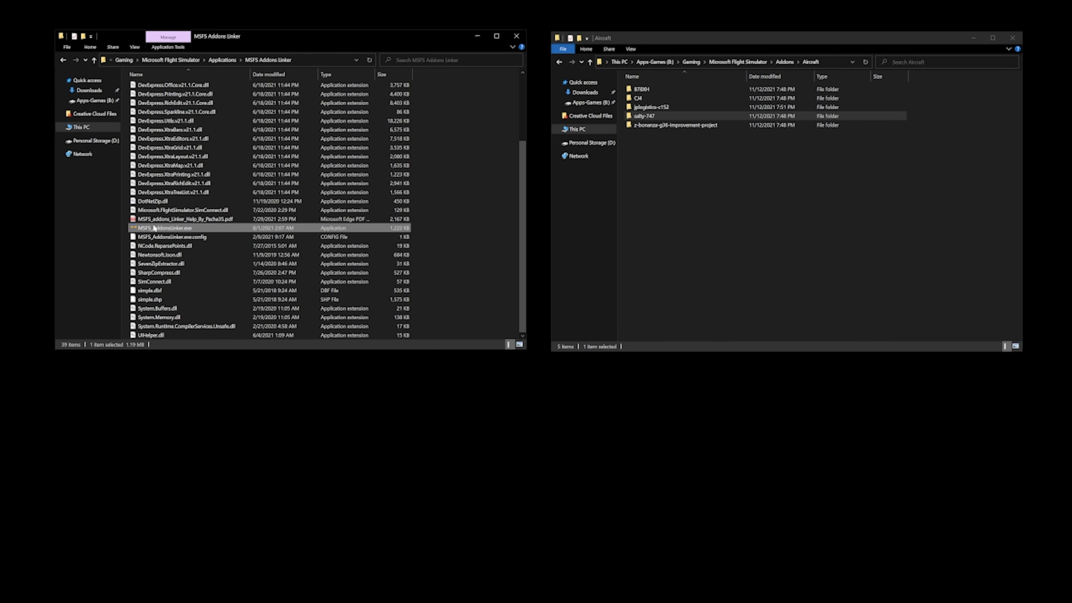
pyautogui.rightClick(154, 228)
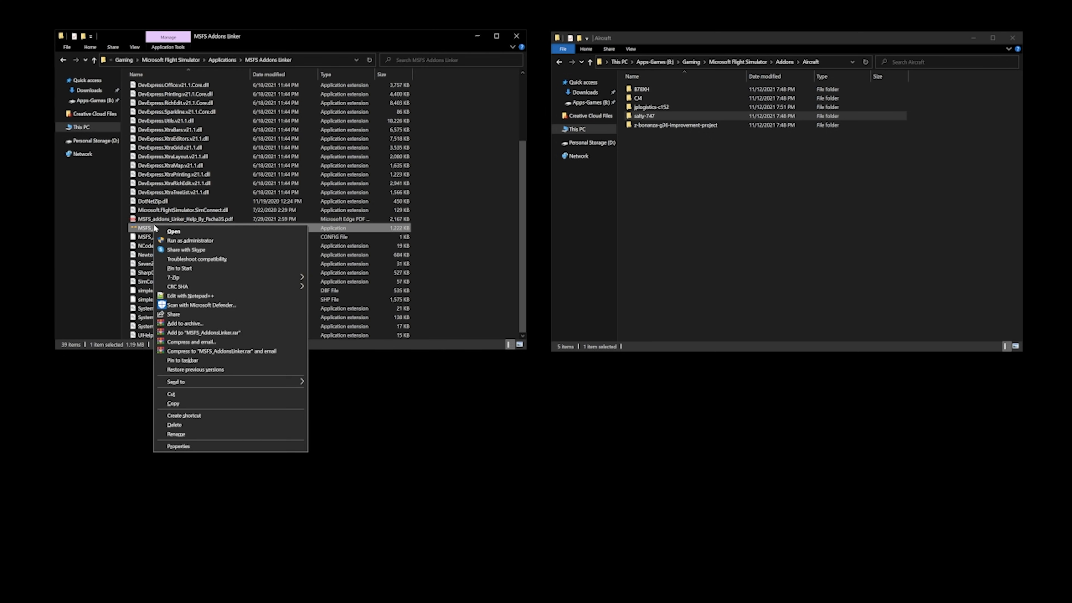
pyautogui.click(178, 445)
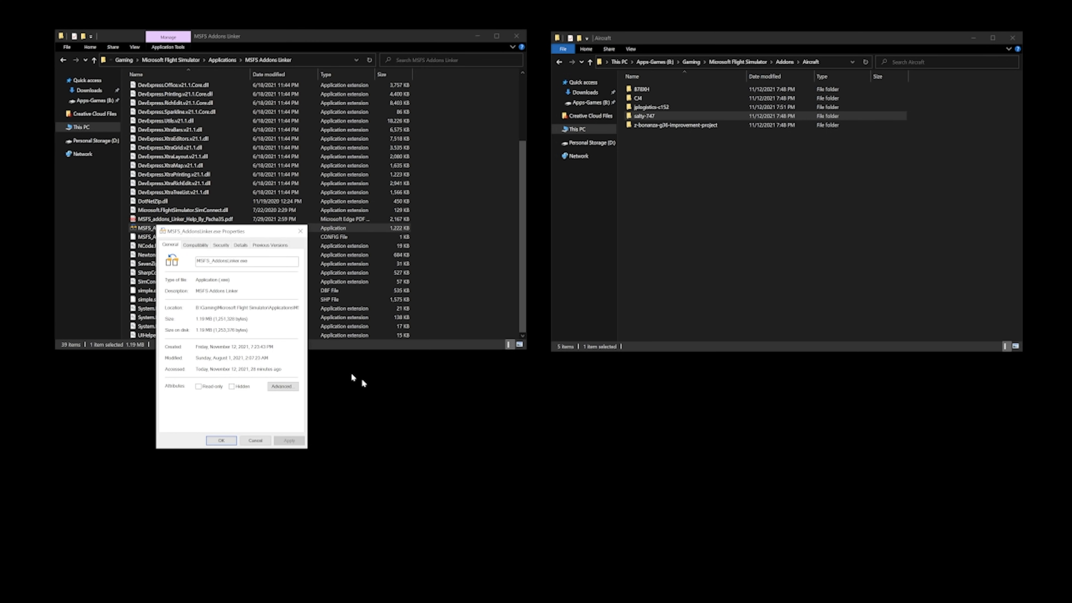
pyautogui.click(198, 246)
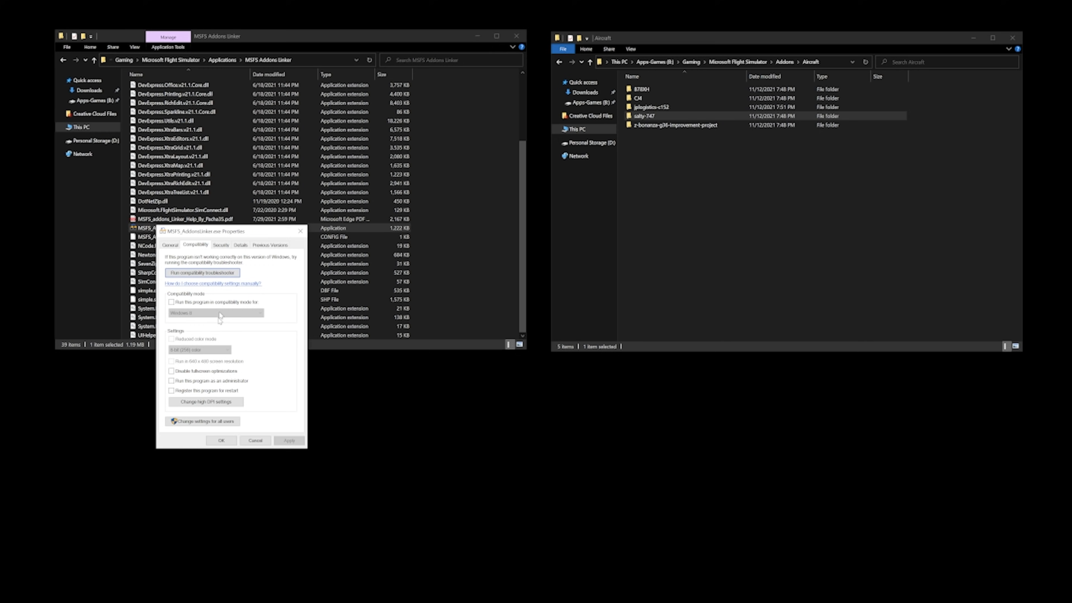
pyautogui.click(175, 381)
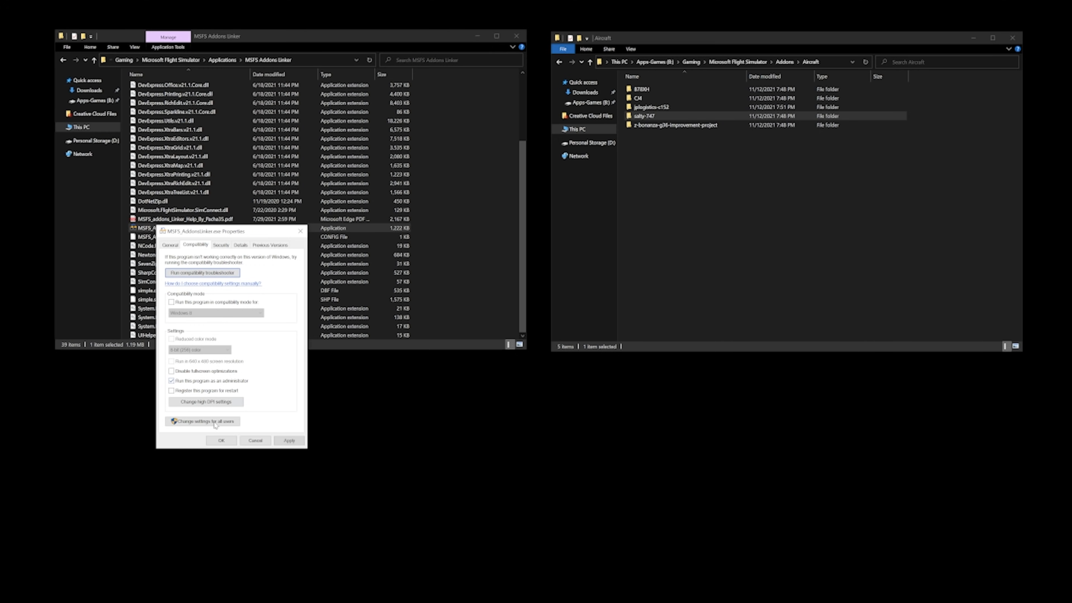
pyautogui.click(287, 440)
pyautogui.click(221, 440)
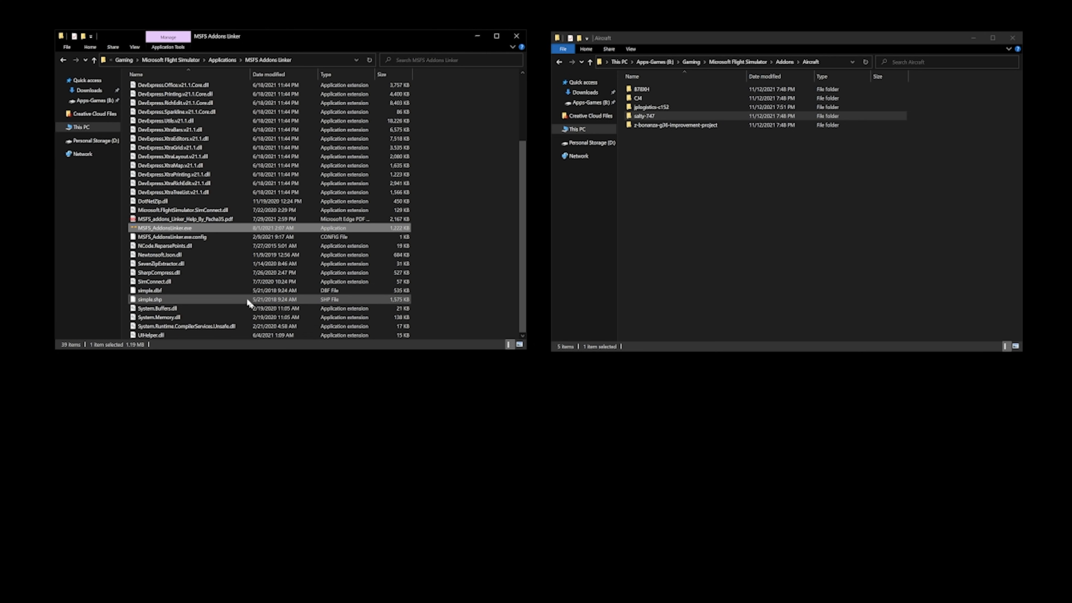
# Pin MSFS_AddonsLinker.exe to the taskbar, return the file window to the Applications folder, and launch MSFS Addons Linker
pyautogui.rightClick(177, 230)
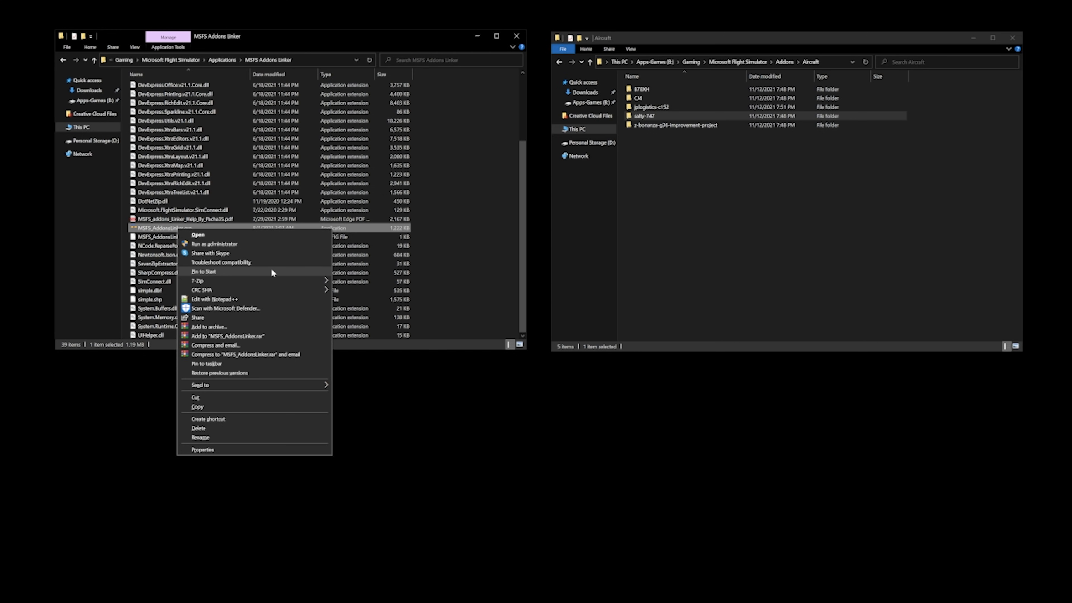
pyautogui.moveTo(273, 282)
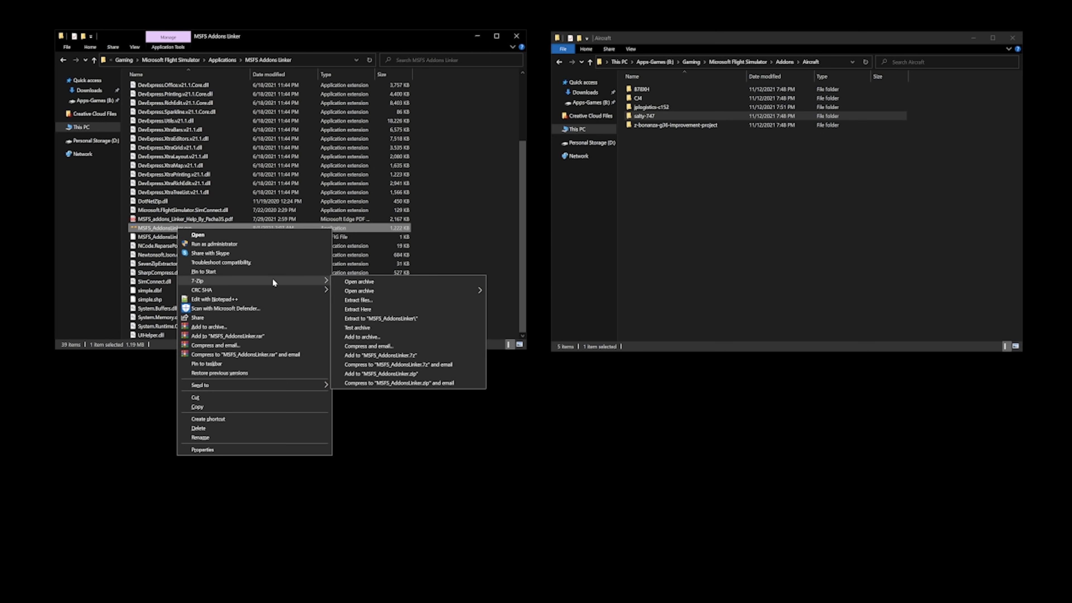
pyautogui.click(202, 365)
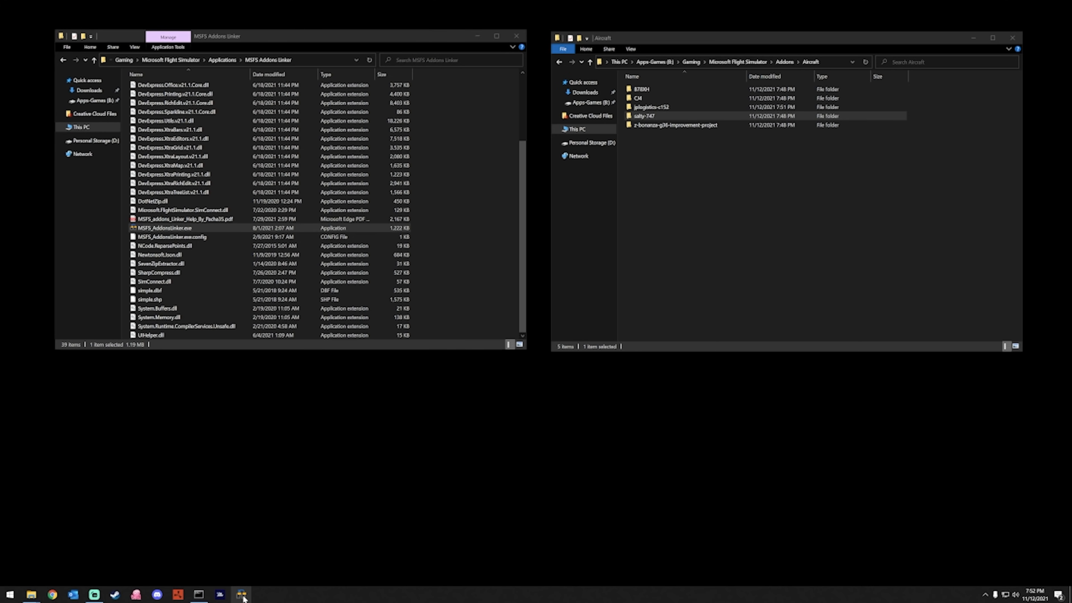
pyautogui.click(221, 61)
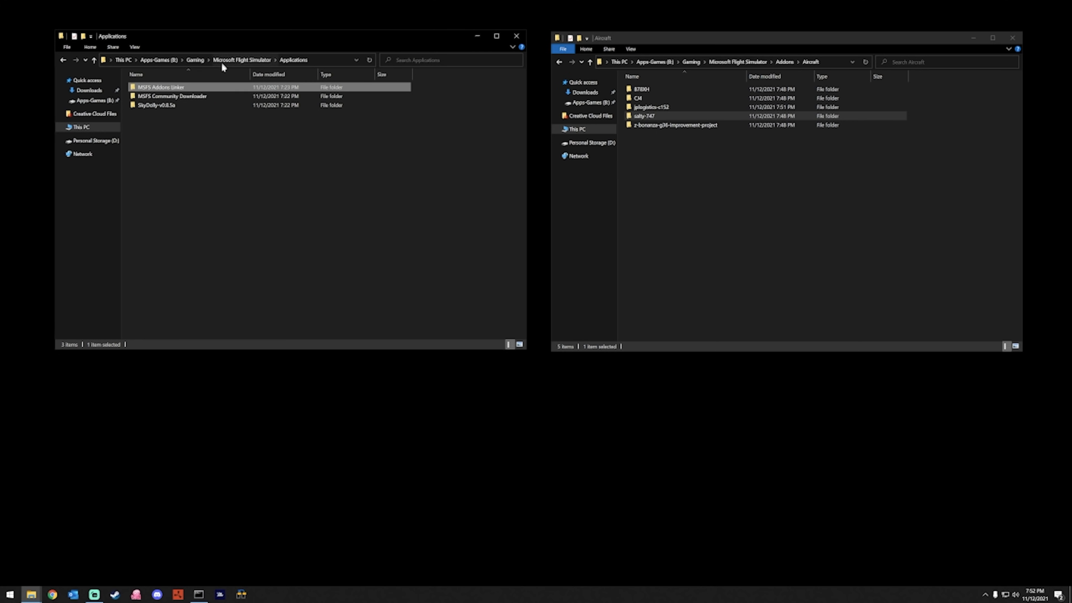
pyautogui.click(240, 593)
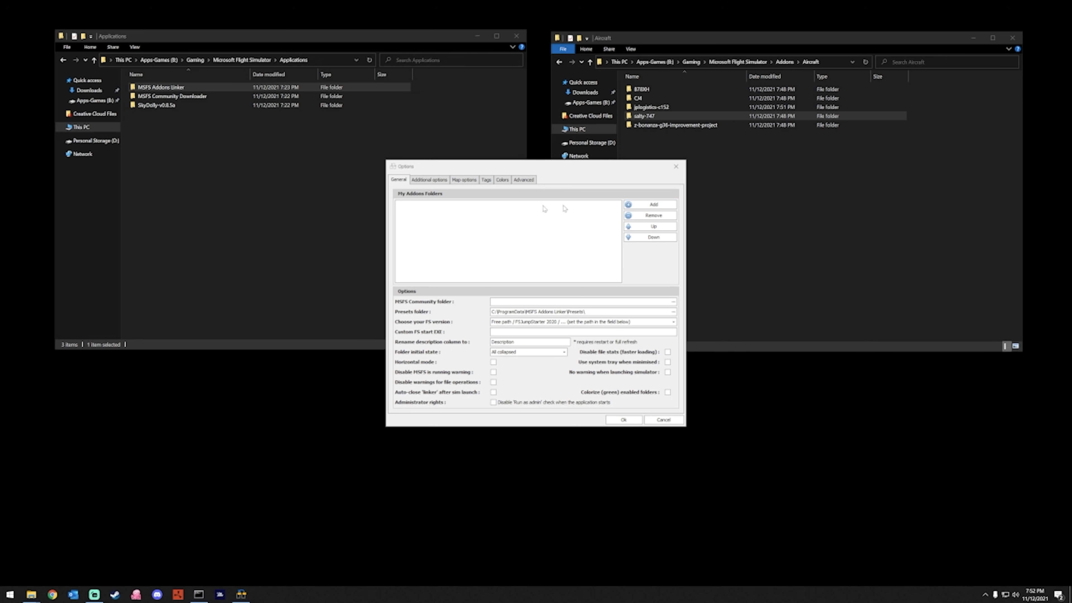
# Add the Gaming > Microsoft Flight Simulator > Addons folder on Apps-Games to the My Addons Folders list
pyautogui.click(650, 205)
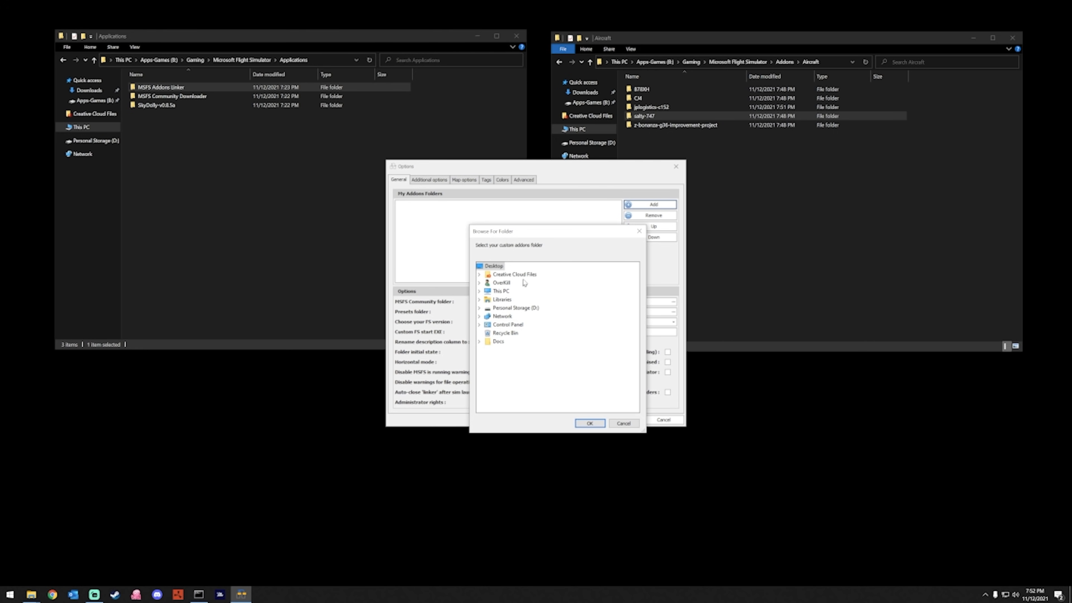
pyautogui.doubleClick(497, 291)
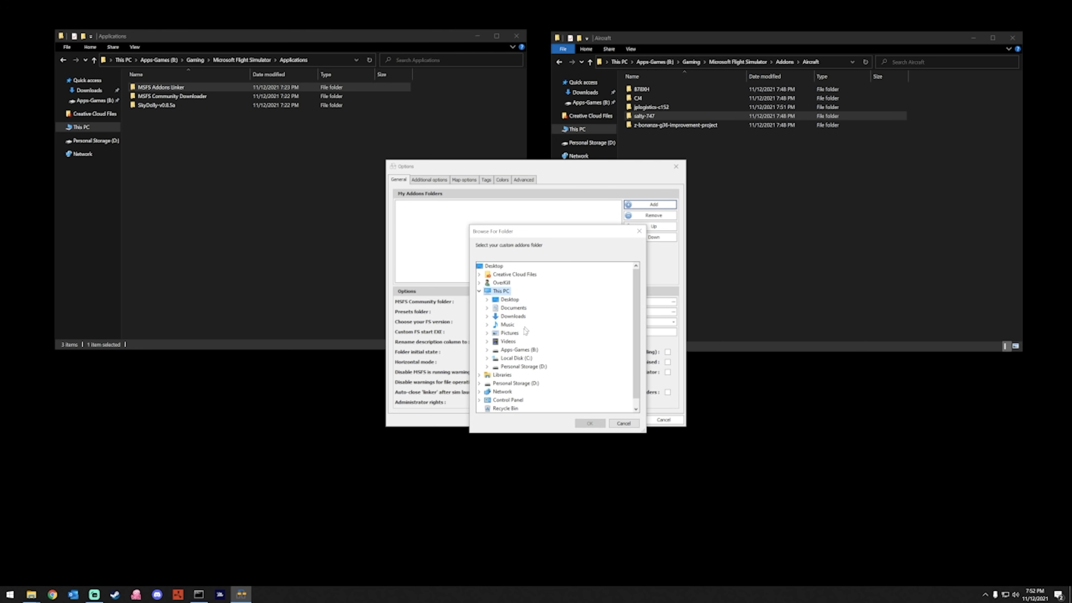
pyautogui.doubleClick(518, 350)
pyautogui.doubleClick(517, 358)
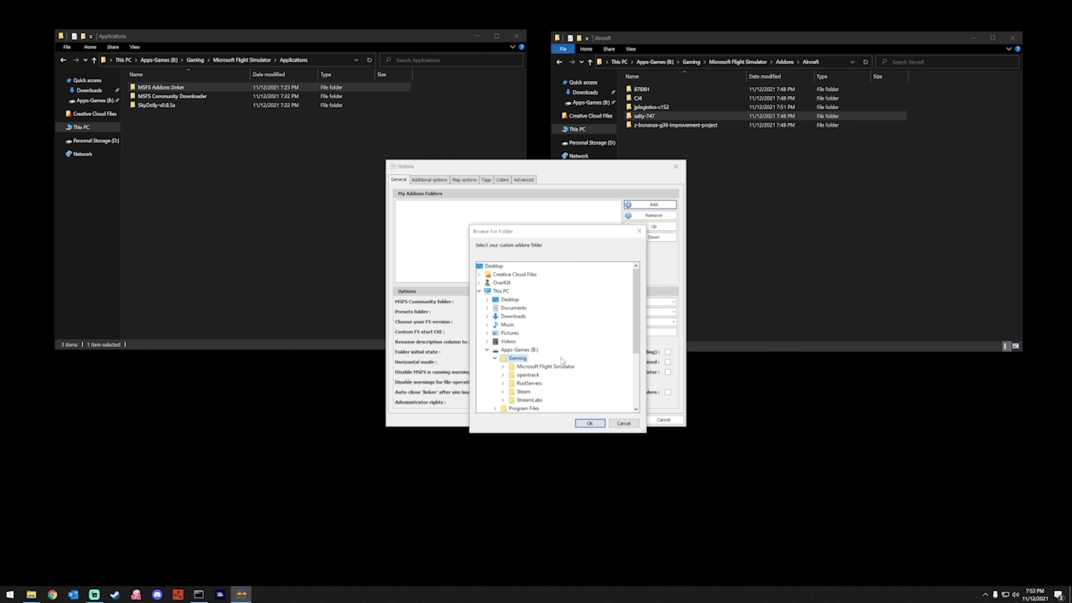
pyautogui.doubleClick(544, 367)
pyautogui.doubleClick(536, 375)
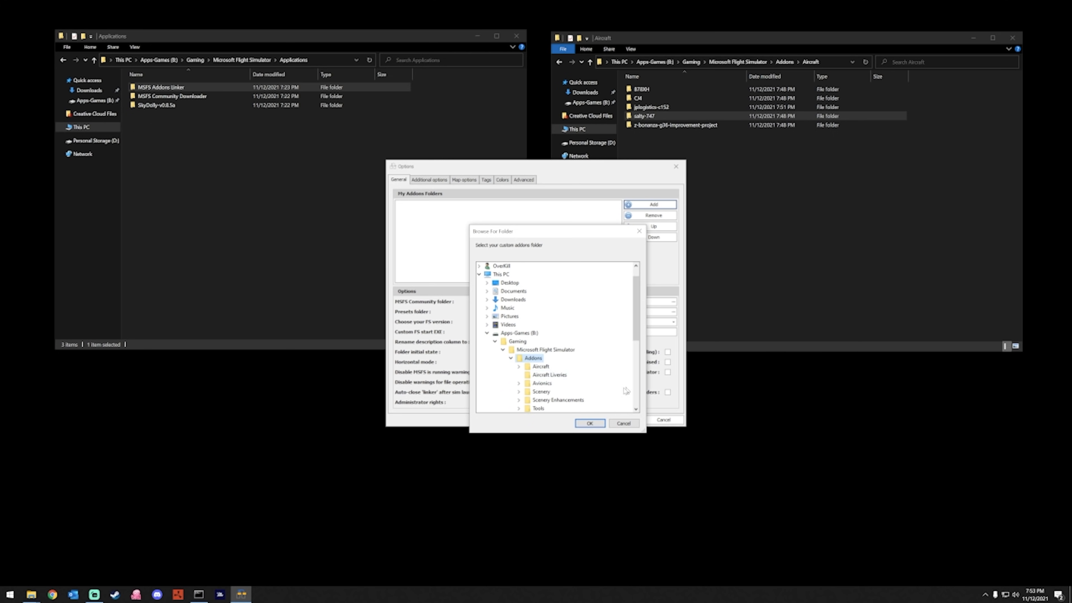
pyautogui.click(589, 423)
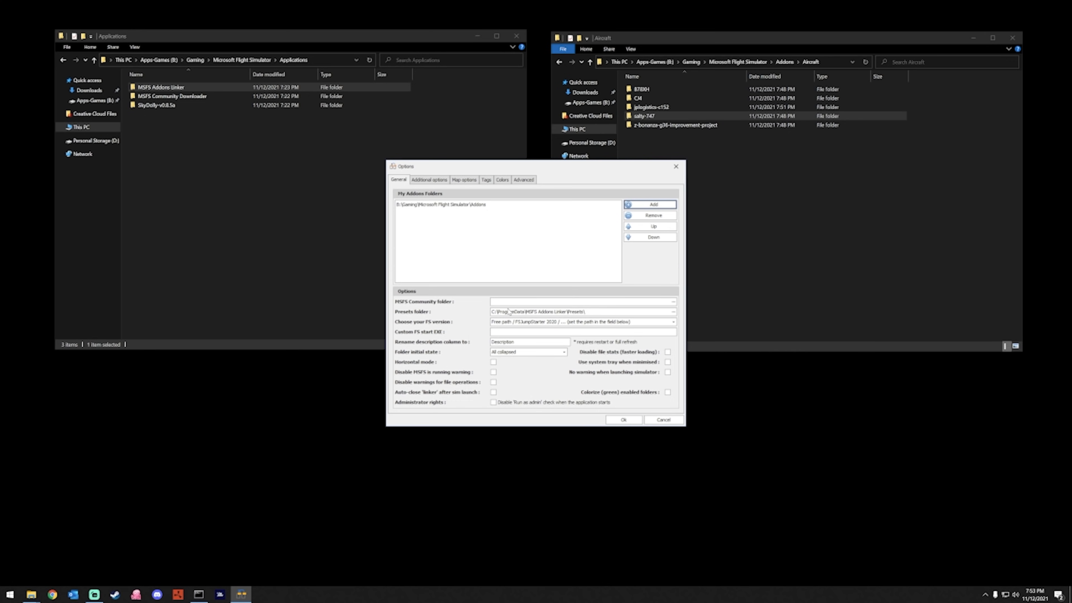
# Set the MSFS Community folder to Microsoft Flight Simulator > Packages > Community
pyautogui.click(672, 301)
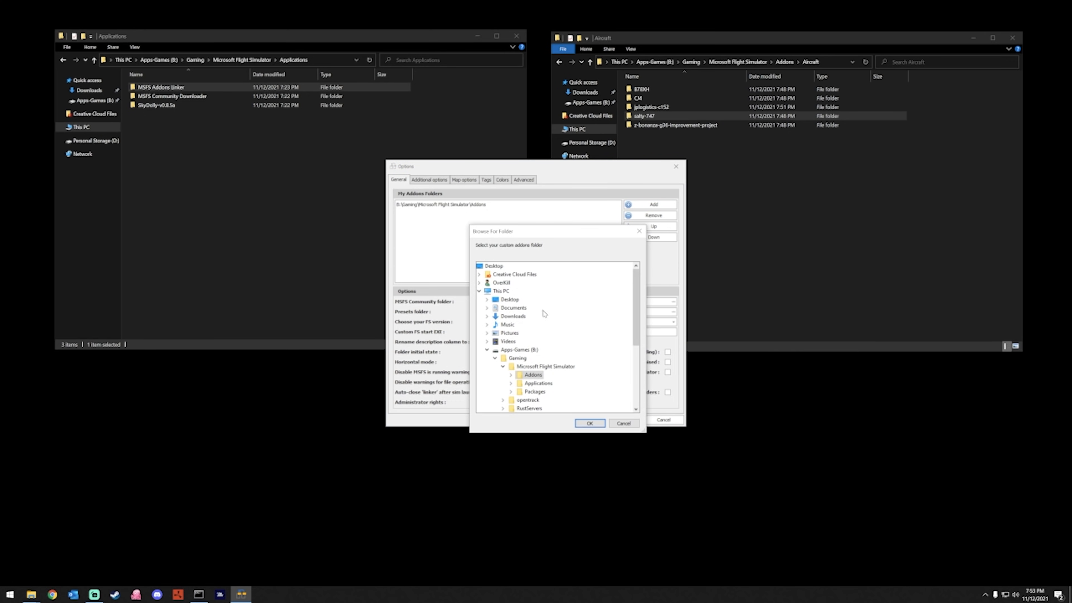
pyautogui.scroll(-3, 544, 313)
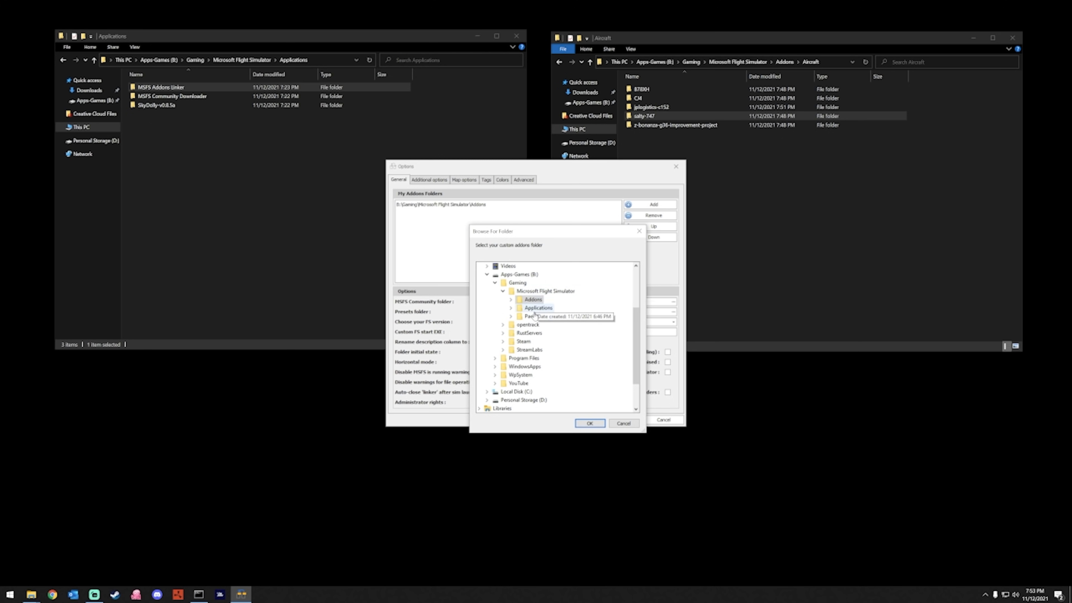
pyautogui.doubleClick(534, 315)
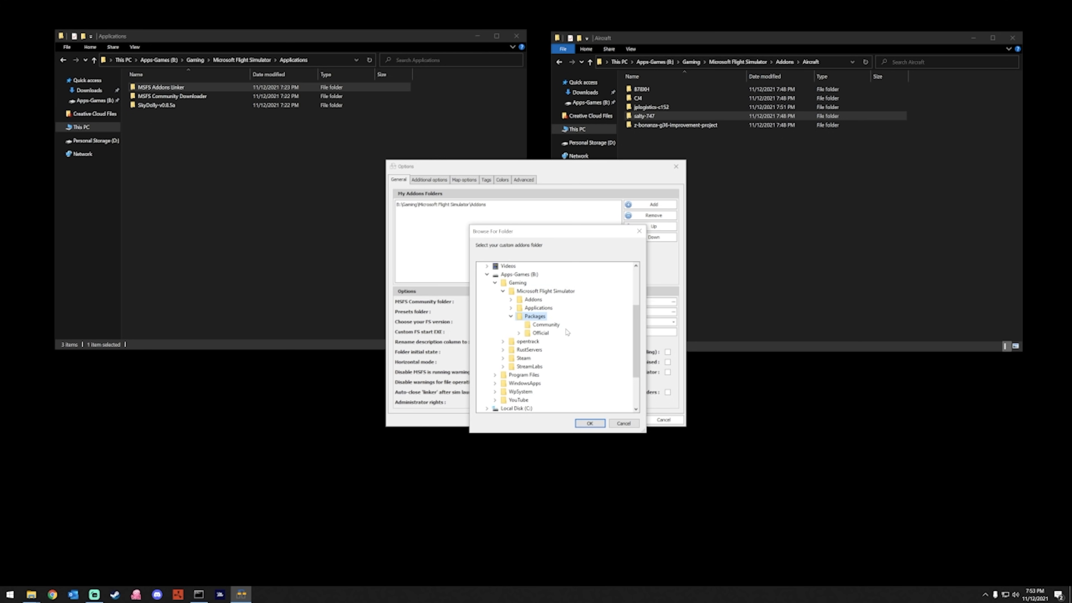
pyautogui.click(546, 326)
pyautogui.click(589, 423)
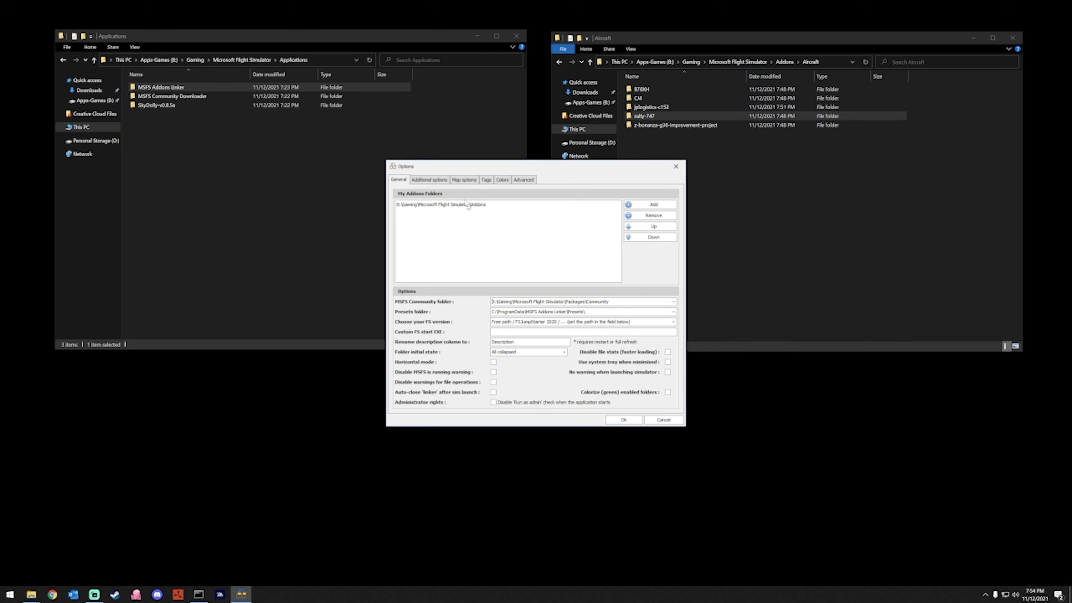
# Enable dark mode in the additional options and save the settings
pyautogui.click(430, 180)
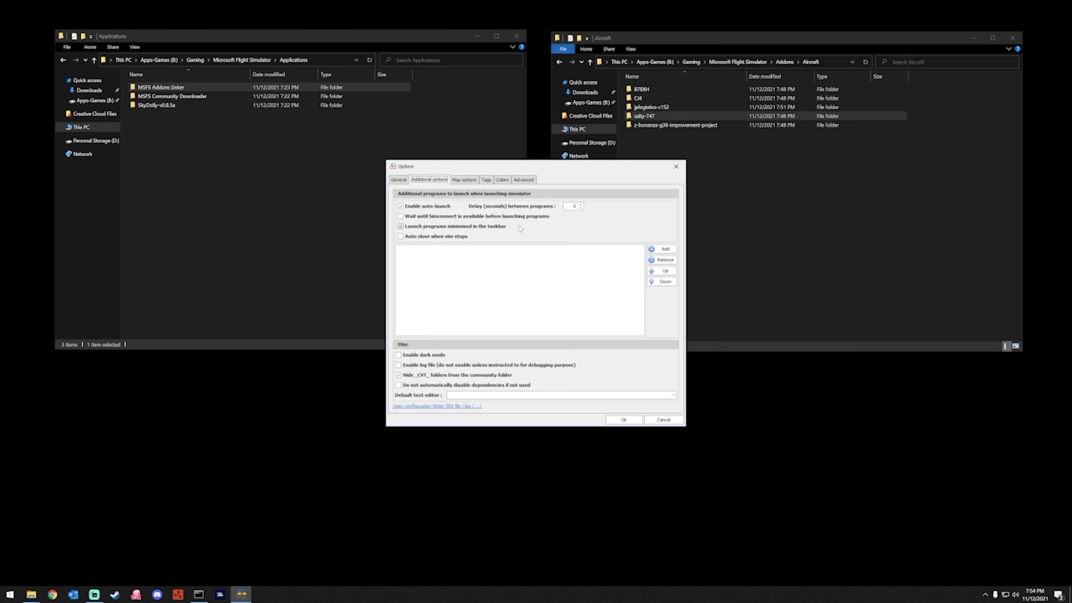
pyautogui.click(425, 357)
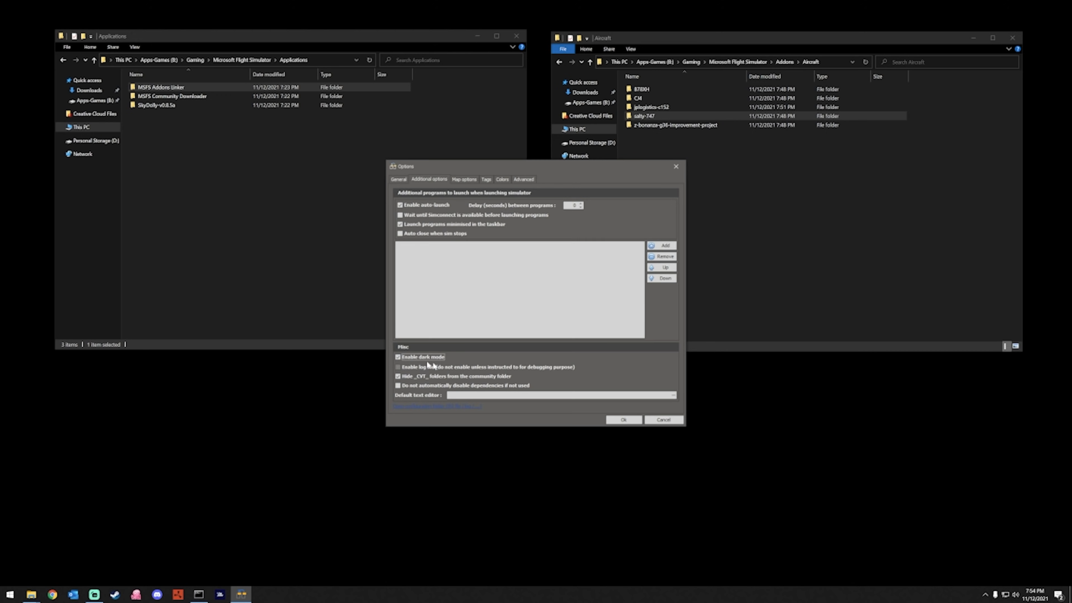
pyautogui.click(623, 420)
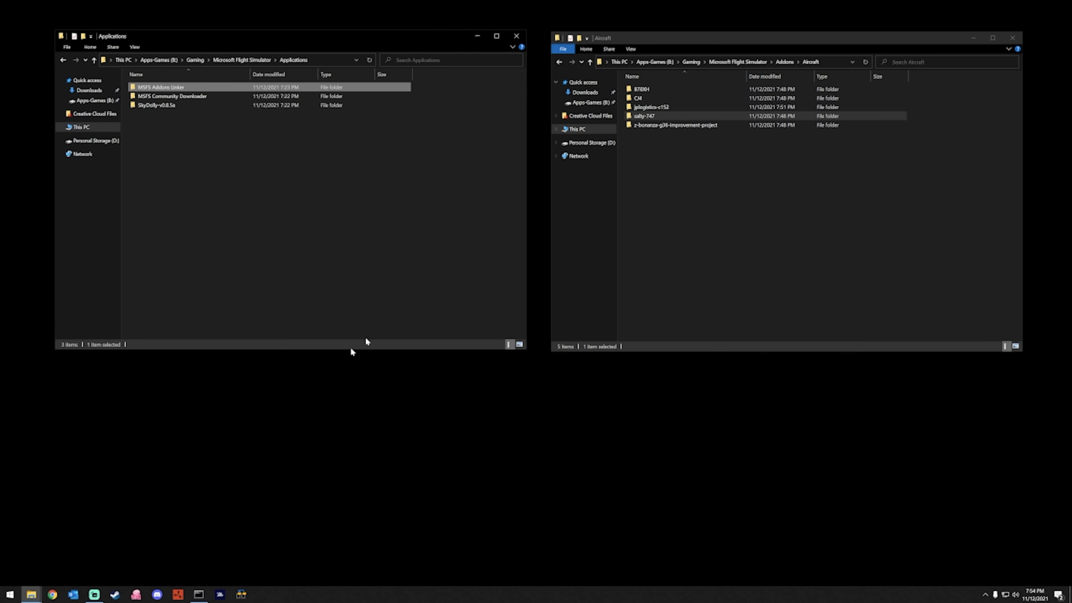
# Move the MSFS Addons Linker window lower on the desktop and enable every package in the Aircraft category
pyautogui.moveTo(399, 122); pyautogui.dragTo(637, 204)
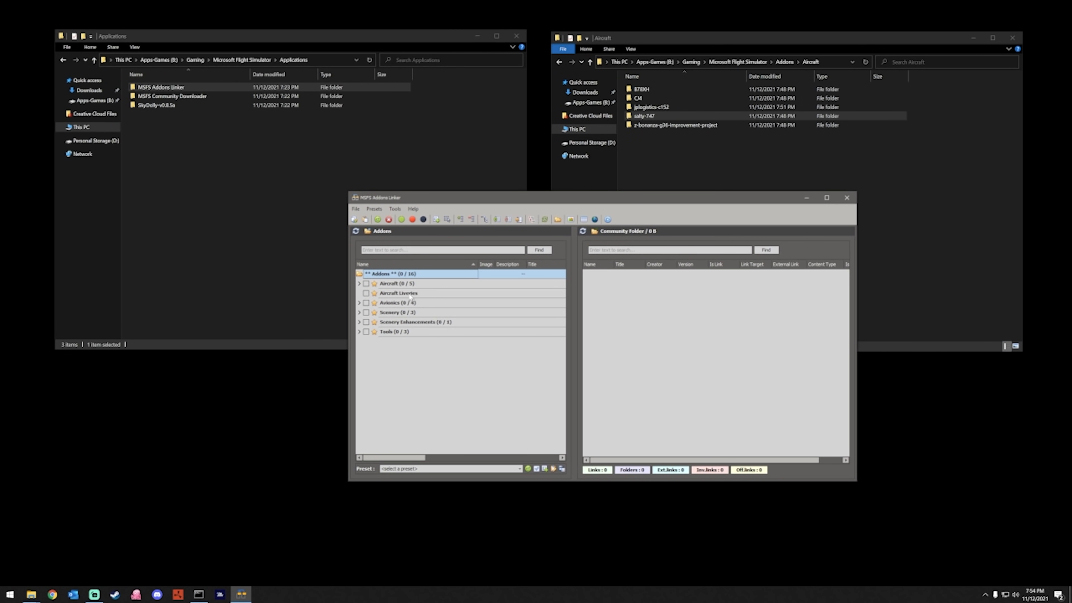
pyautogui.click(358, 284)
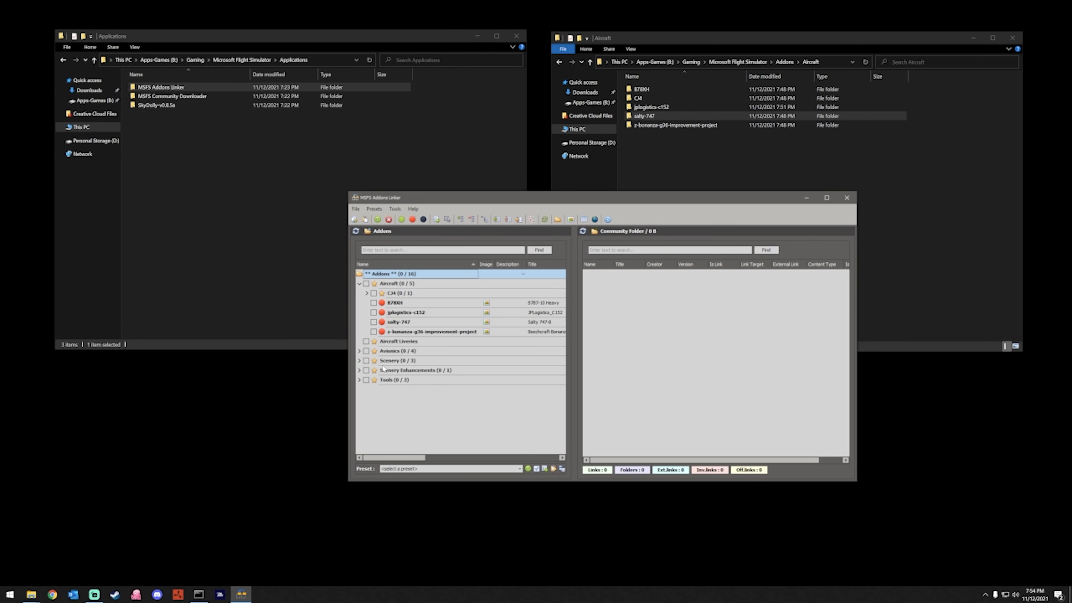
pyautogui.click(366, 283)
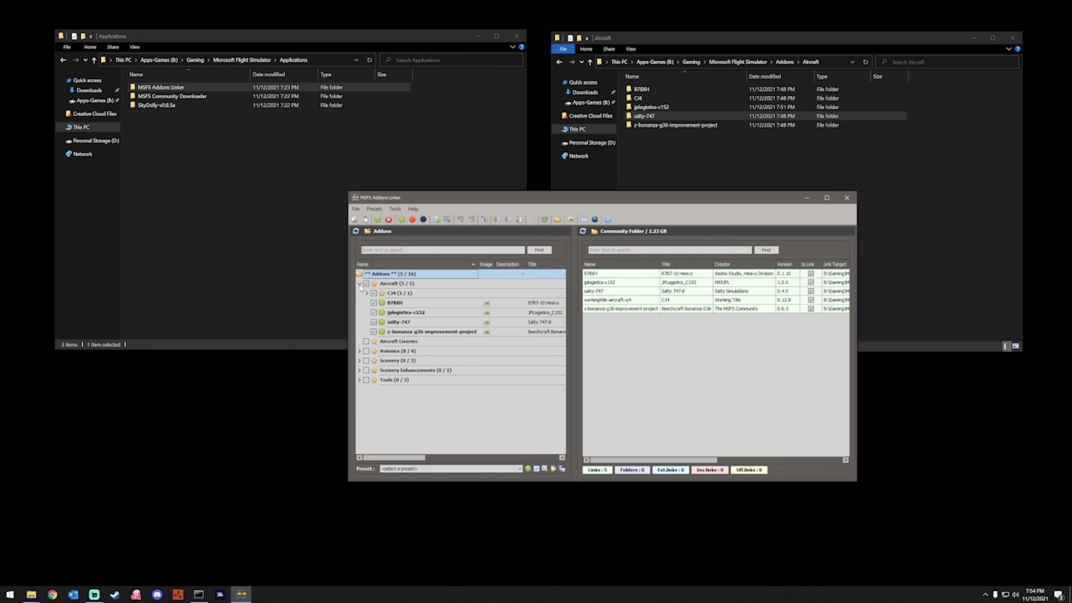
pyautogui.click(359, 283)
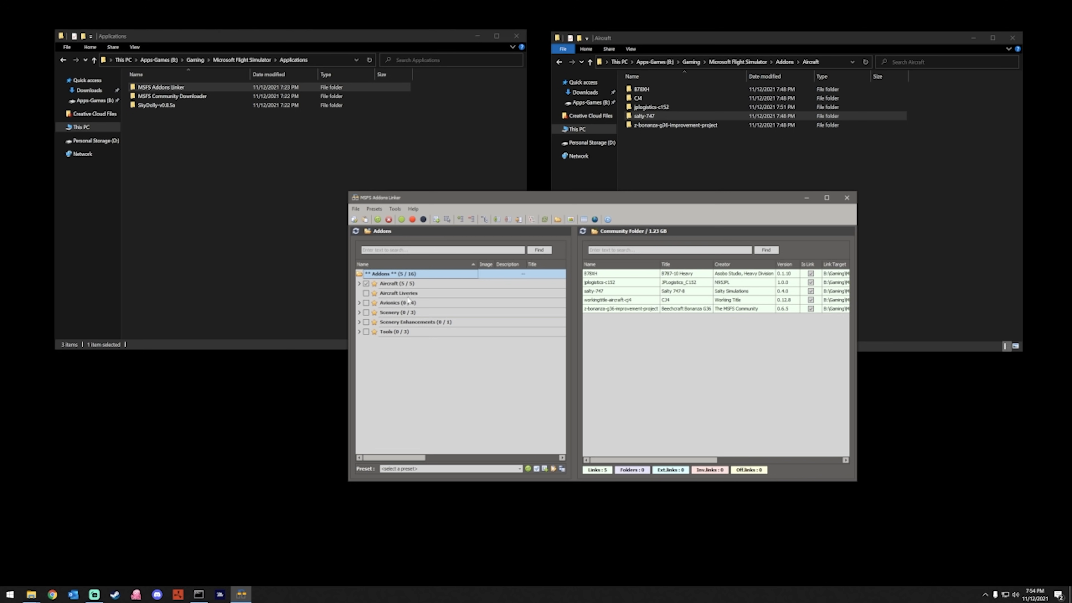
# Enable the workingtitle-g3000 and workingtitle-gx packages in the Avionics category
pyautogui.click(359, 302)
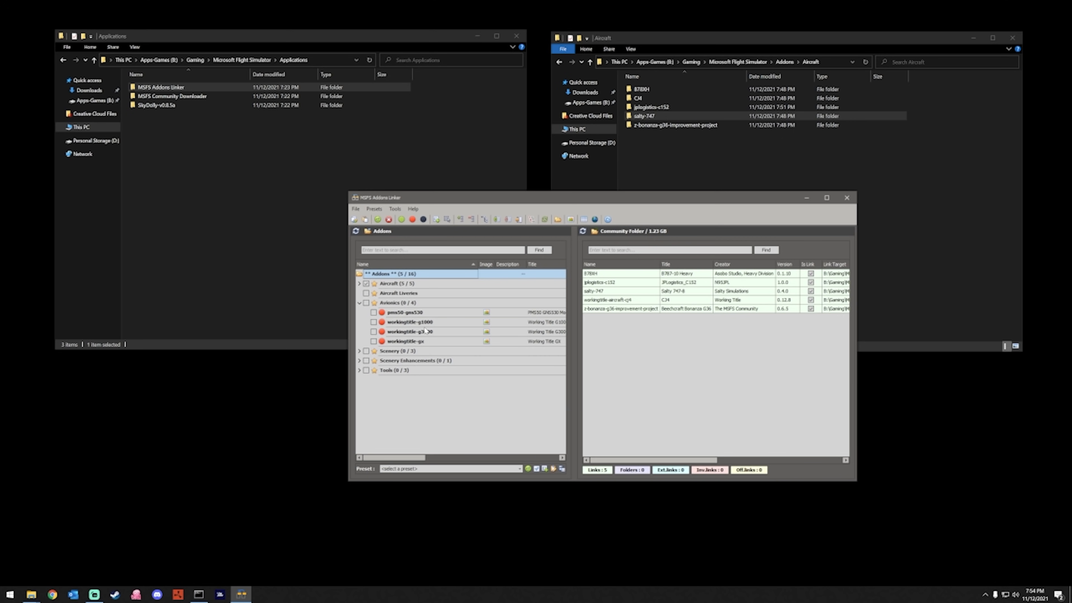
pyautogui.click(373, 332)
pyautogui.click(373, 341)
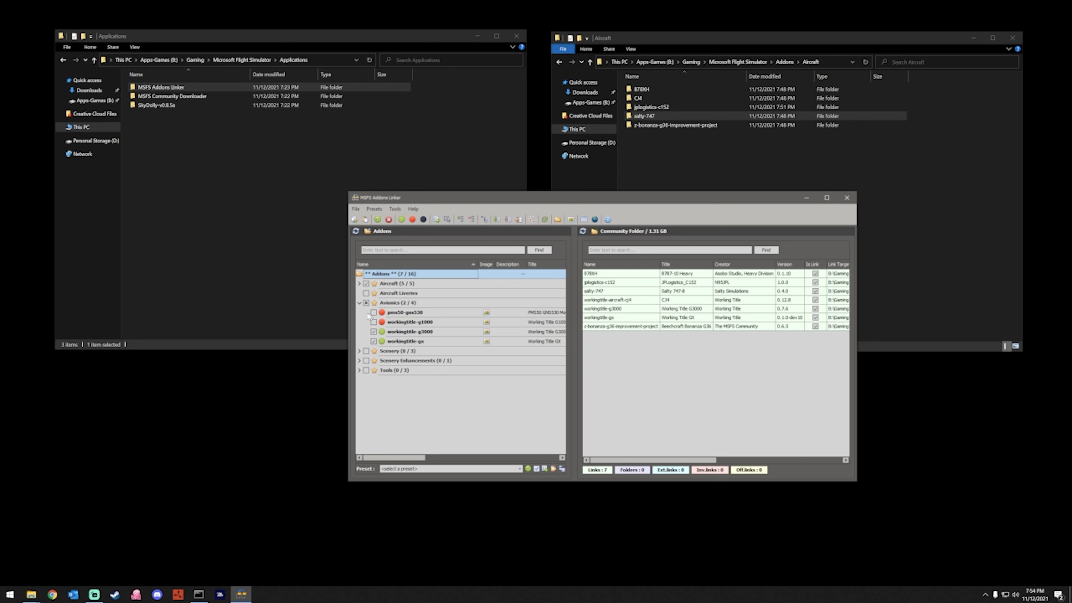
pyautogui.click(360, 303)
# Enable the Arizona scenery group within United States in the Scenery category
pyautogui.click(359, 312)
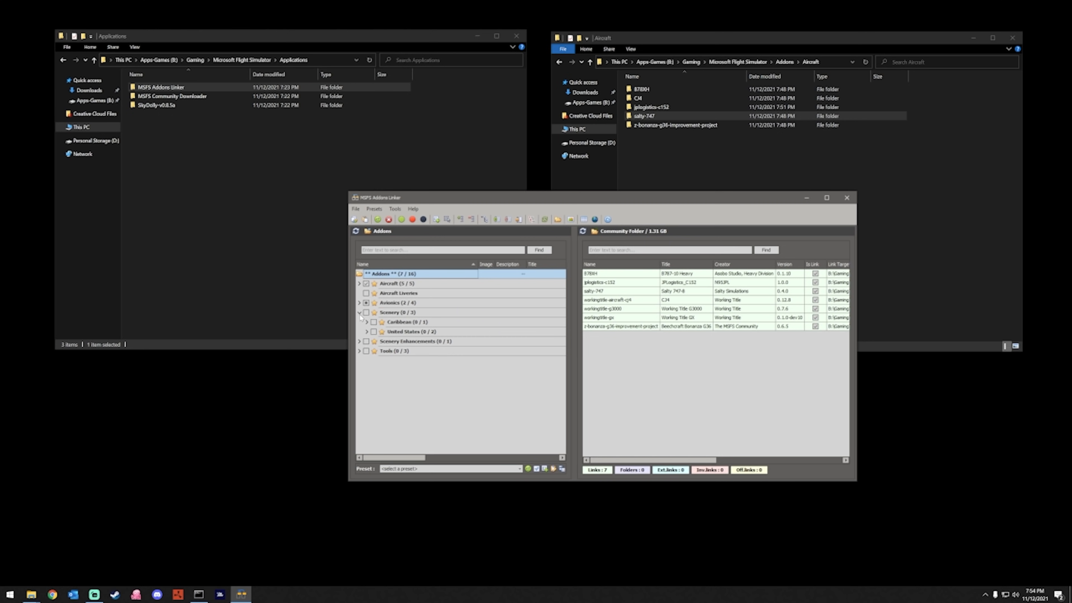
pyautogui.click(366, 331)
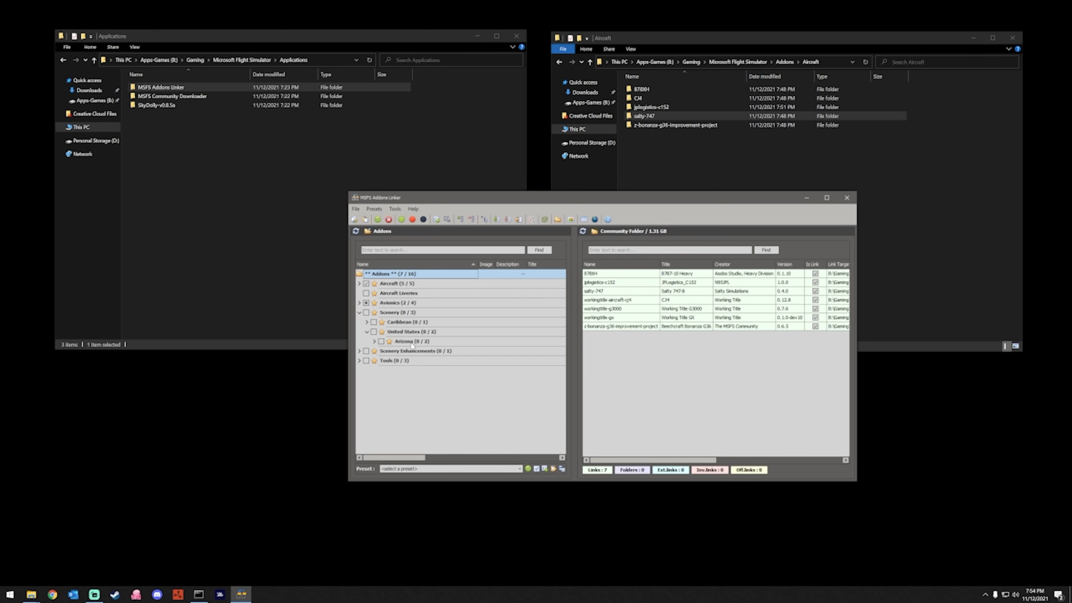
pyautogui.click(381, 341)
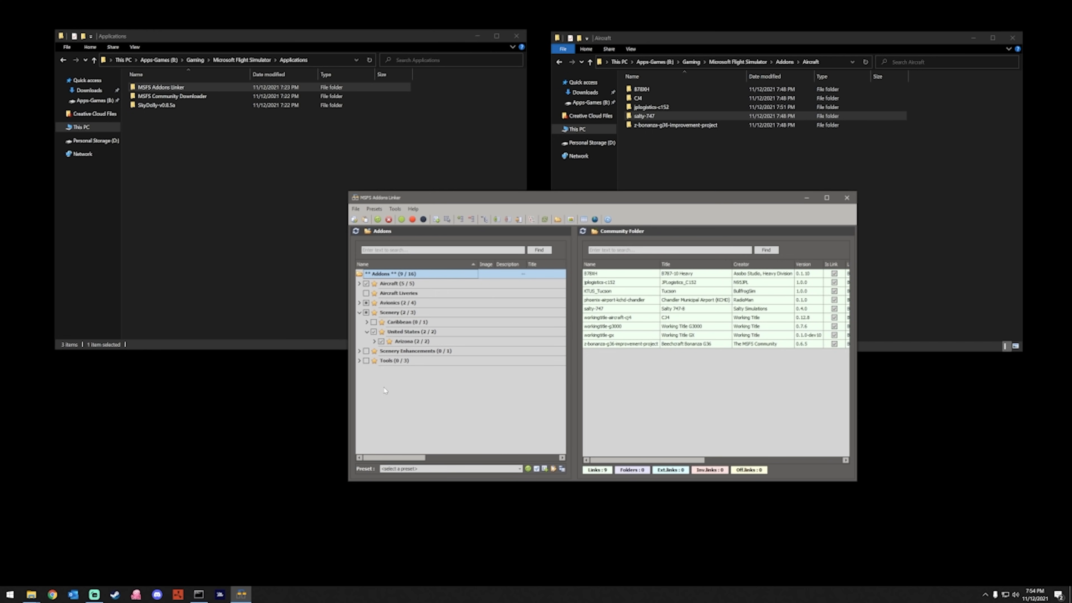
# Enable the gaist-msfs-V2 package under Scenery Enhancements and the Caribbean scenery group
pyautogui.click(360, 350)
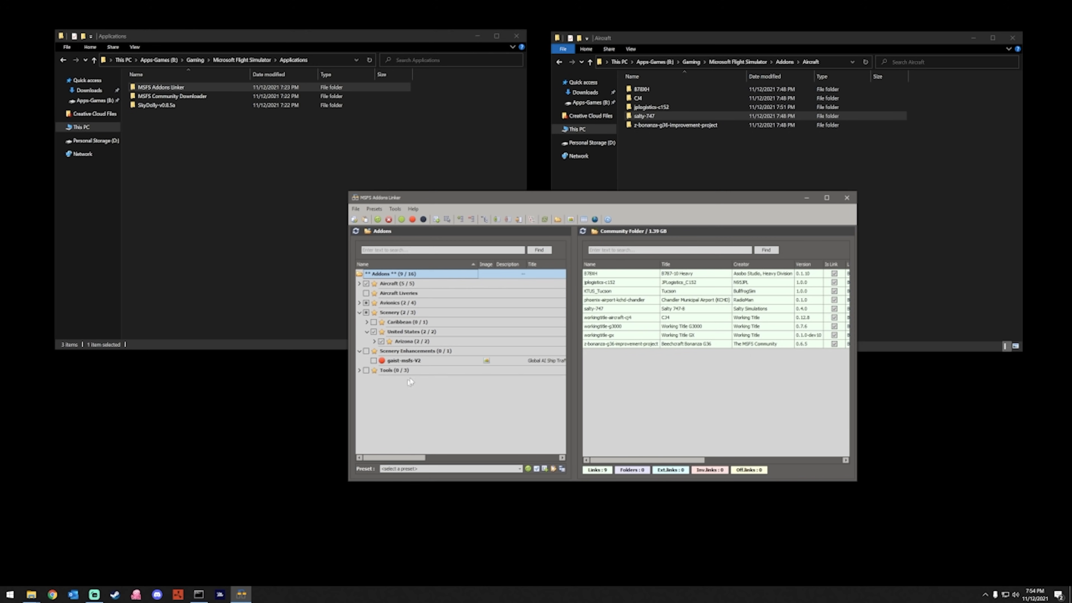
pyautogui.click(374, 360)
pyautogui.click(373, 322)
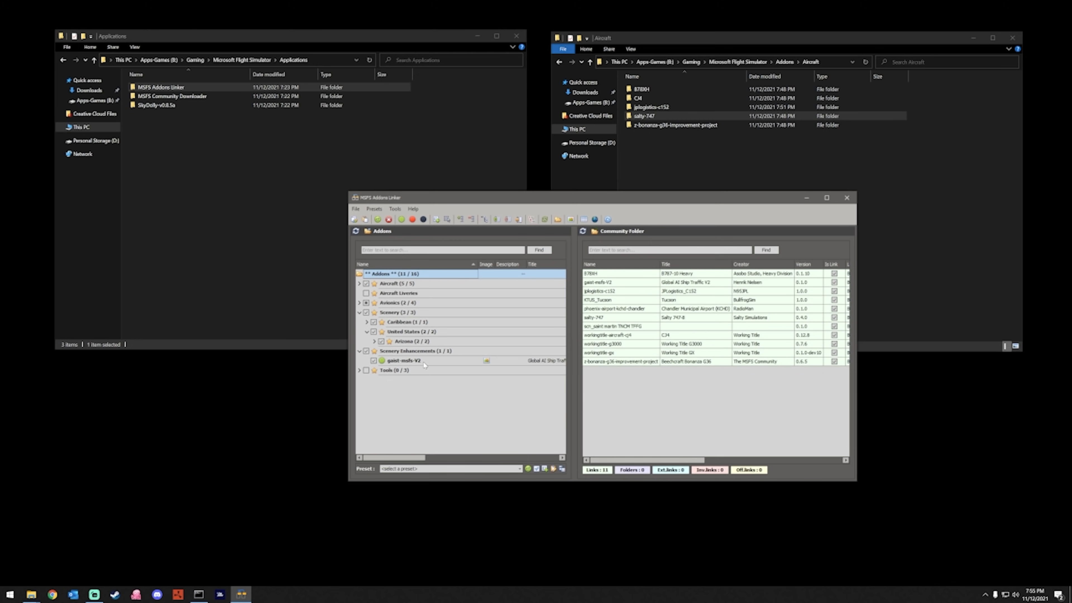
# Enable every package in the Tools category and disable the B78XH package in the Aircraft category
pyautogui.click(359, 370)
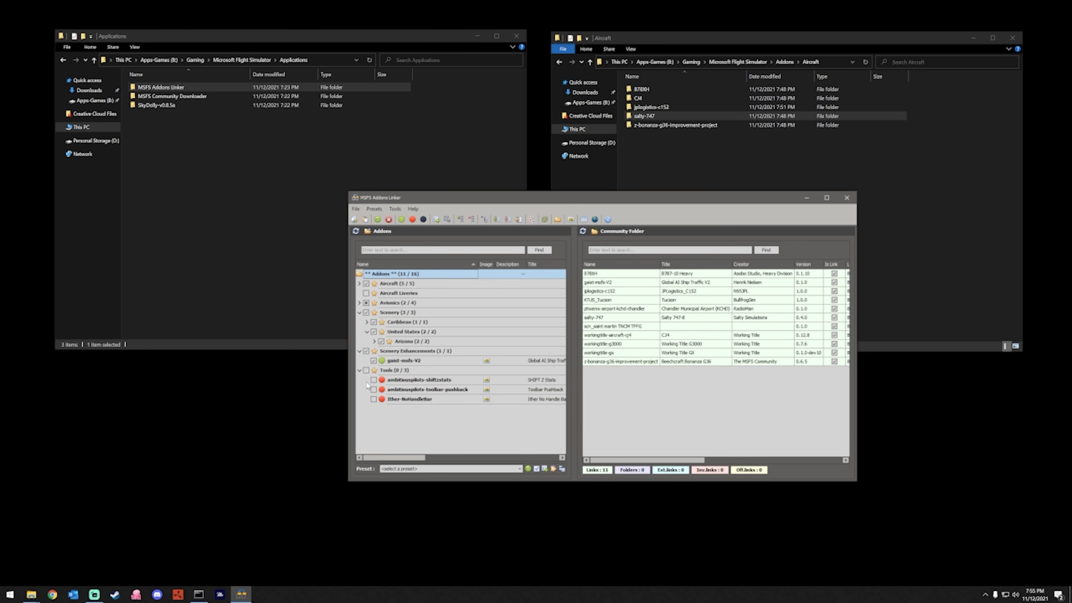
pyautogui.click(366, 370)
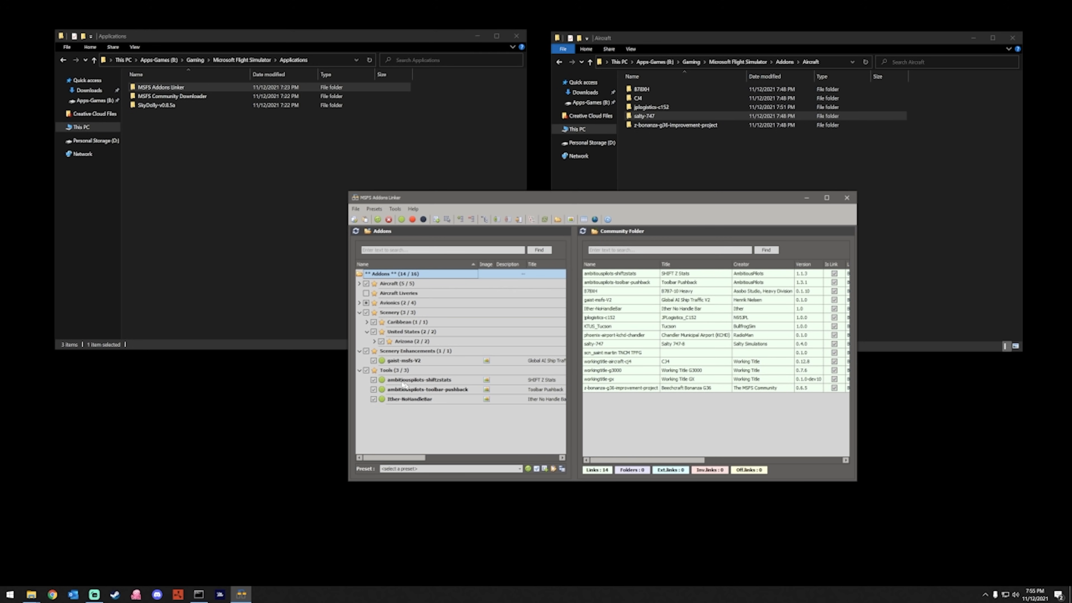
pyautogui.click(360, 284)
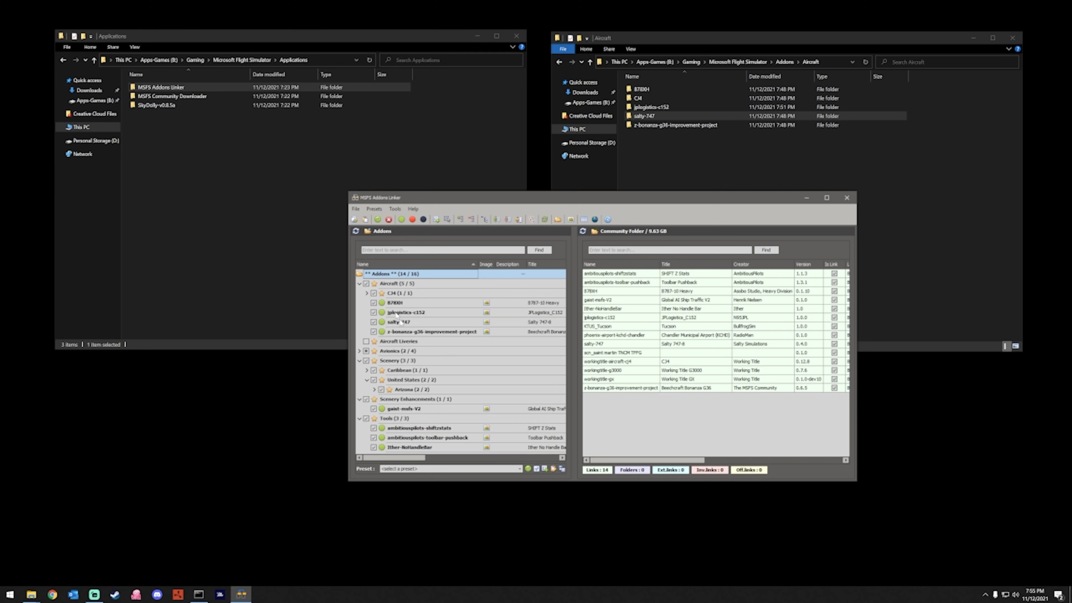
pyautogui.click(374, 303)
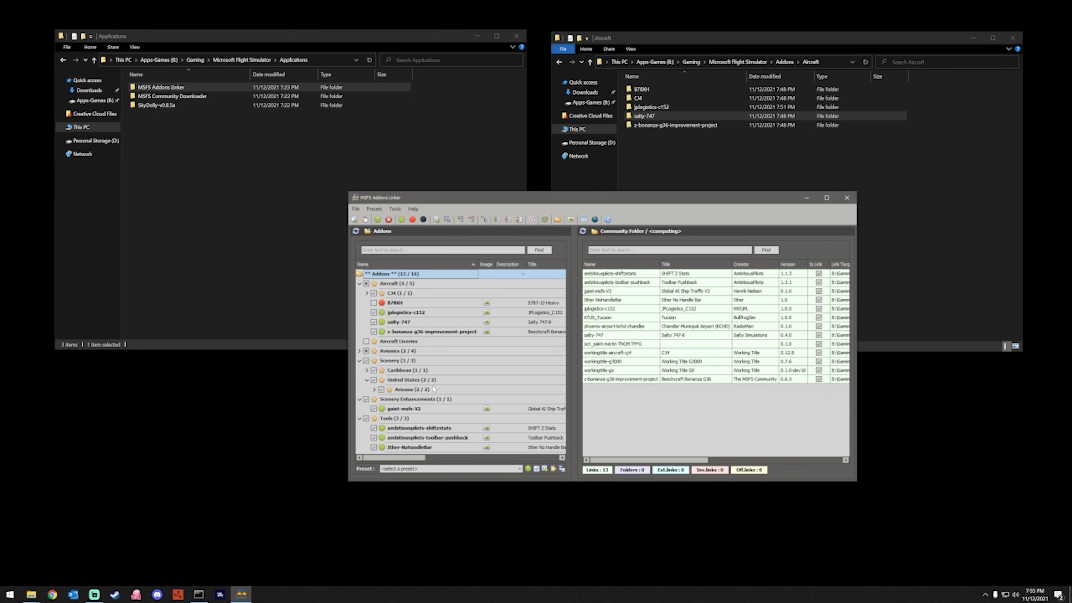
pyautogui.click(359, 283)
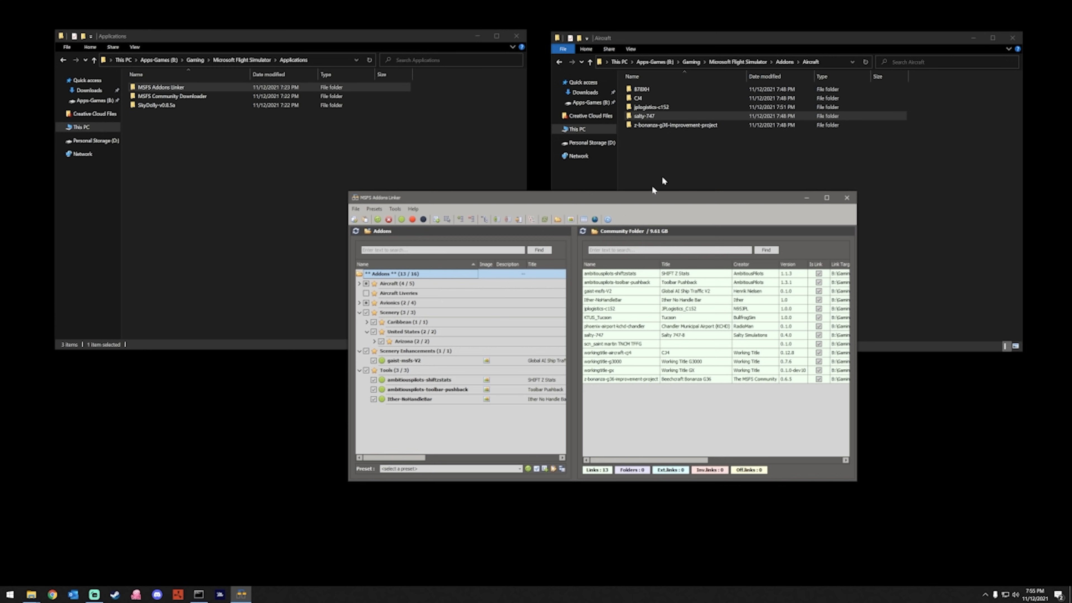
# Show the main Addons folder in File Explorer and collapse the Scenery, Scenery Enhancements and Tools categories in MSFS Addons Linker
pyautogui.click(737, 62)
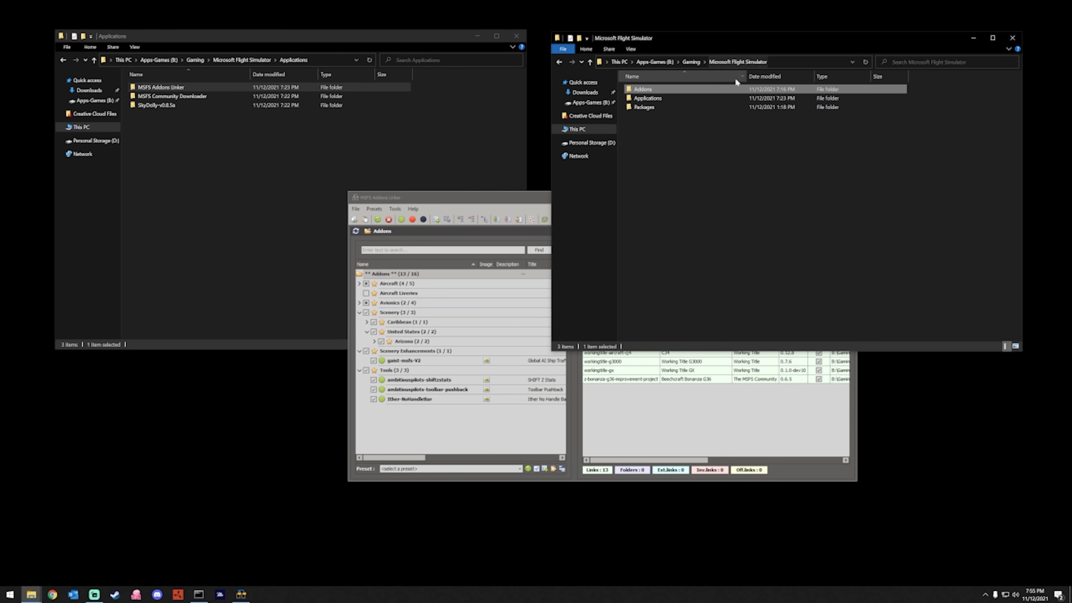
pyautogui.doubleClick(684, 90)
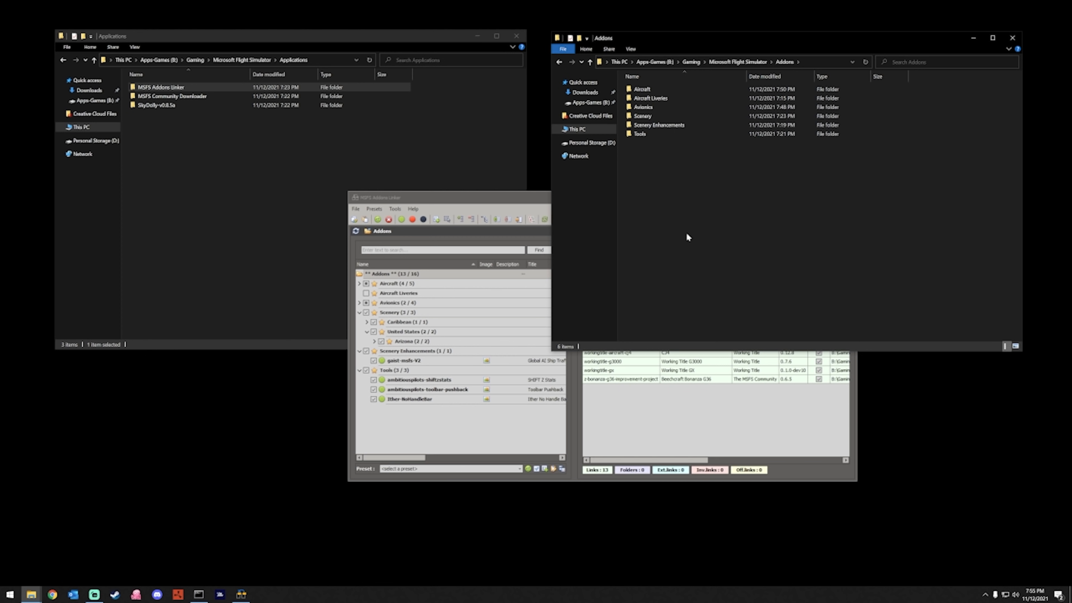
pyautogui.click(359, 312)
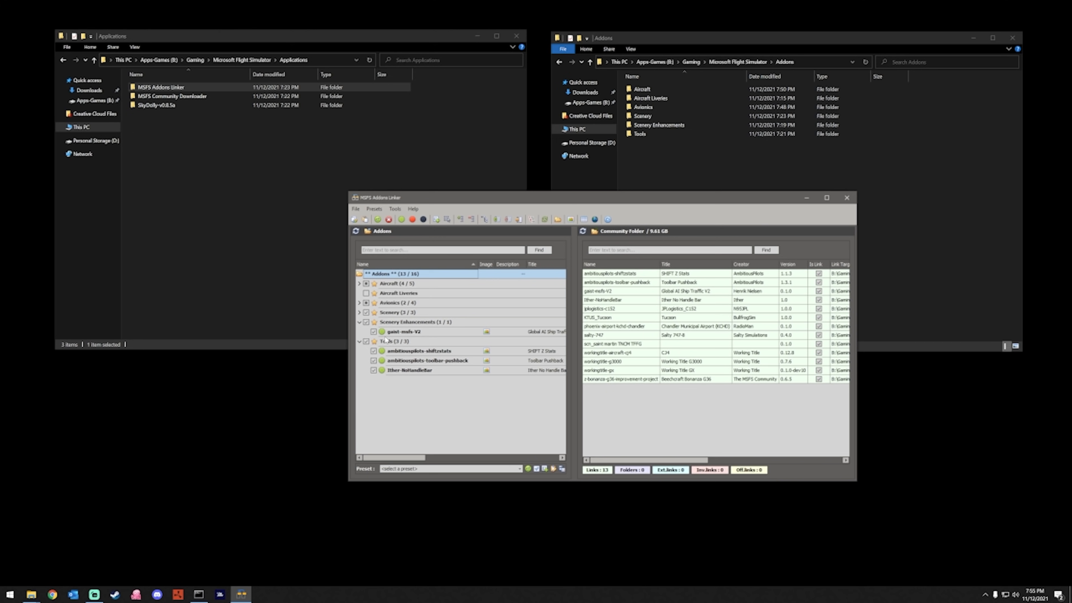
pyautogui.click(360, 322)
pyautogui.click(360, 332)
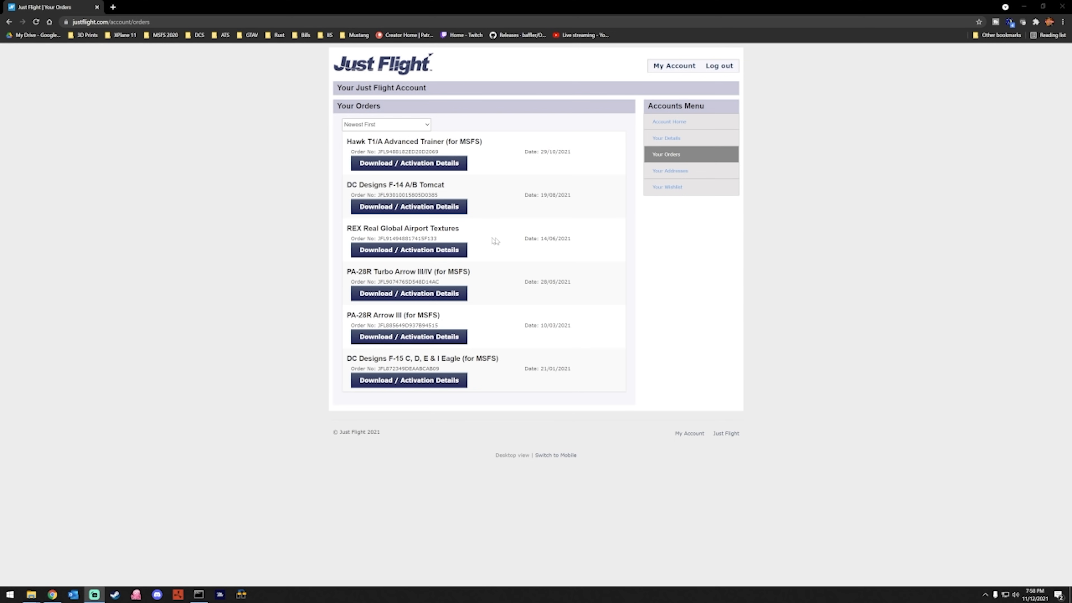
# In the browser, download Install_Hawk_MSFS_0.1.2.exe and rexairports_20211020.zip from their Just Flight orders, returning to the orders list
pyautogui.click(390, 168)
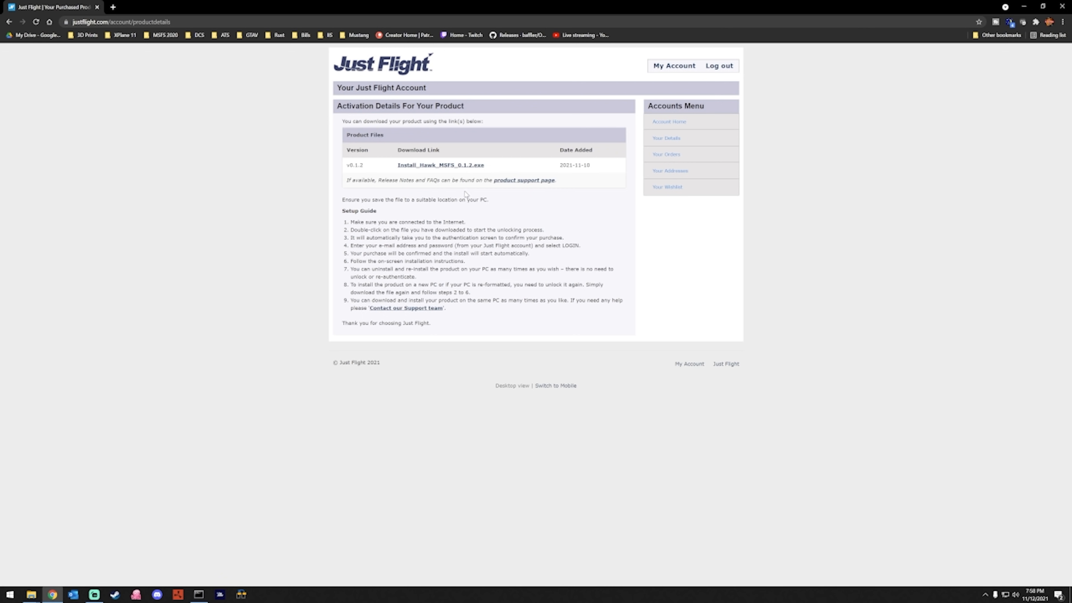
pyautogui.click(457, 168)
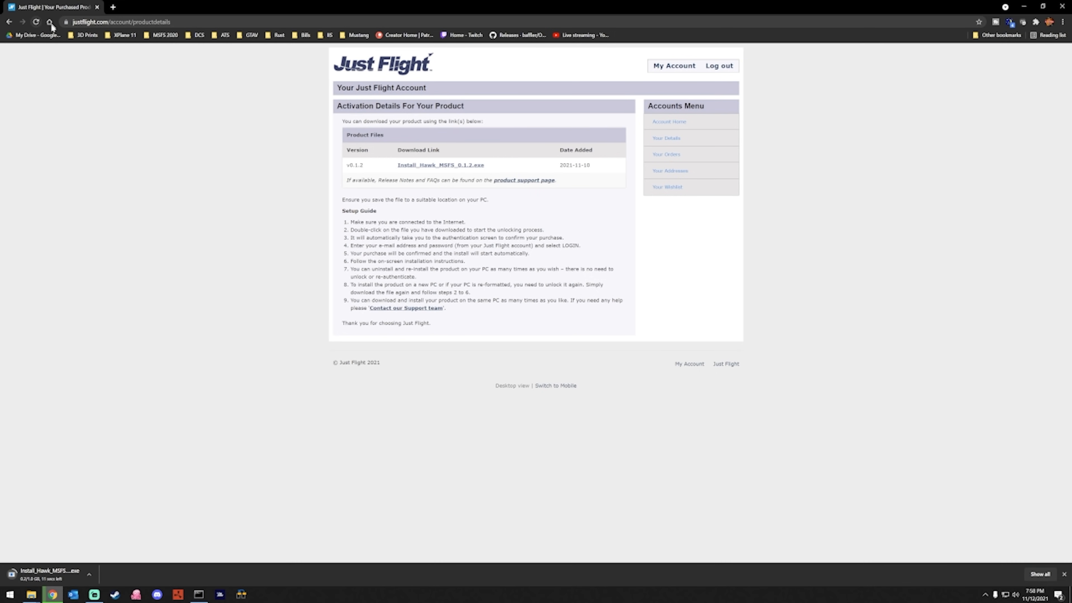
pyautogui.click(9, 21)
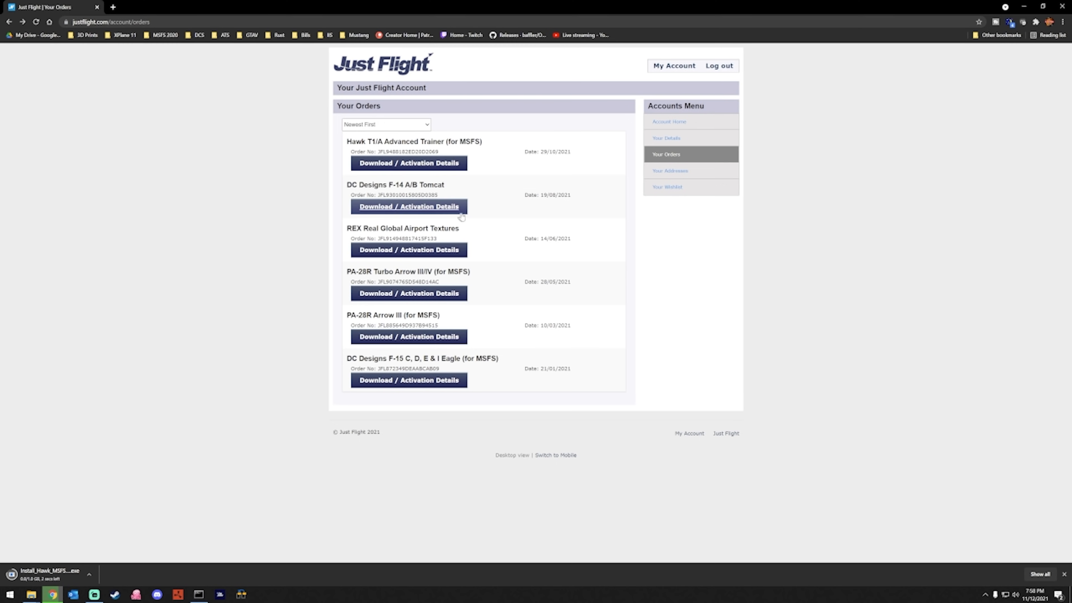
pyautogui.click(417, 250)
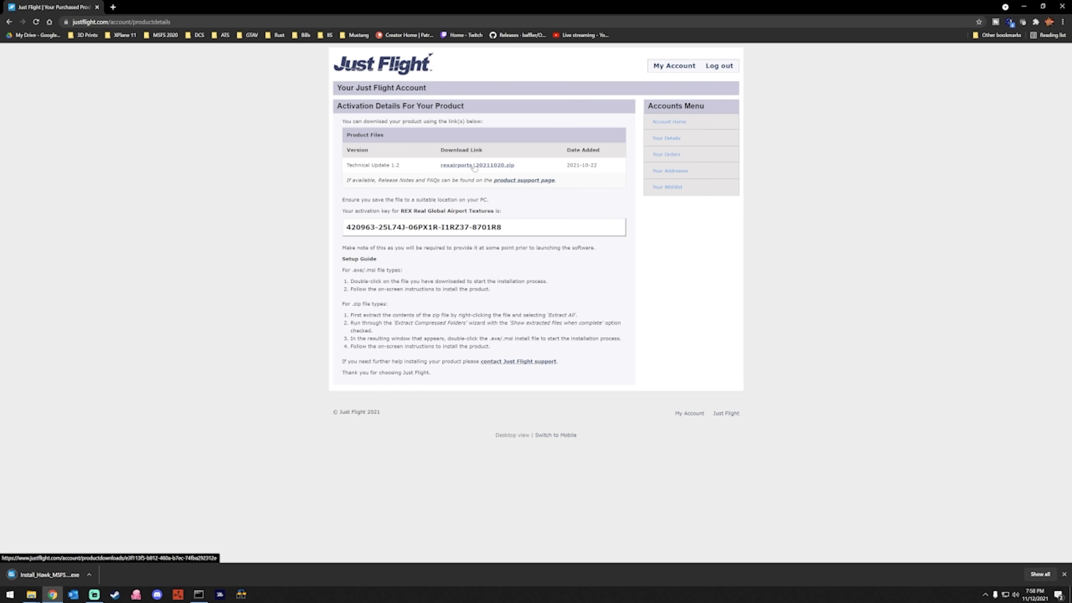
pyautogui.click(477, 168)
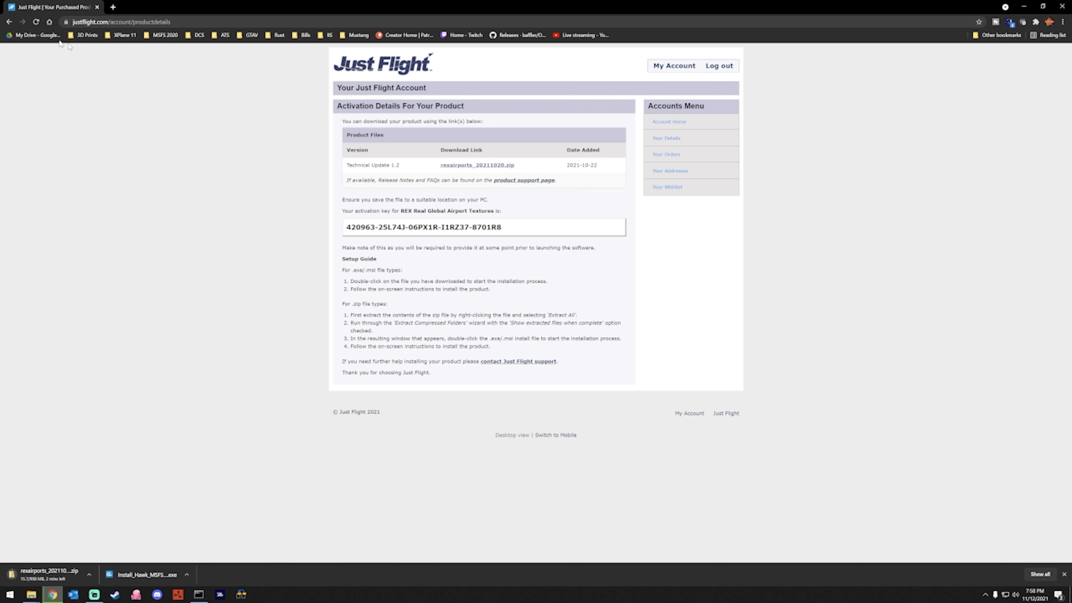
pyautogui.click(8, 22)
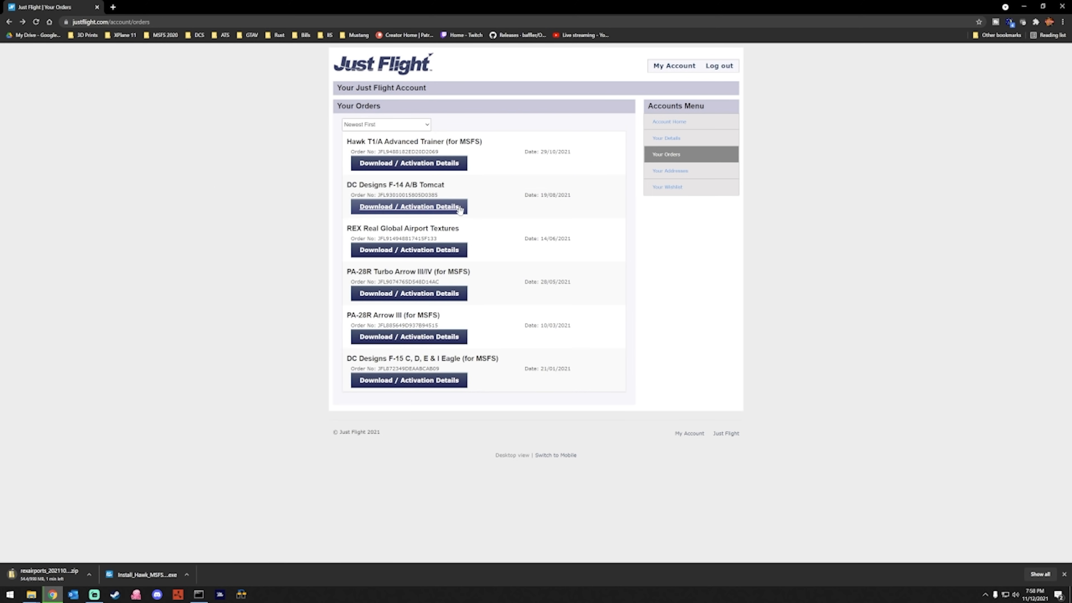
# Download Install_TurboArrow_MSFS_0.4.0.exe and Install_Arrow_MSFS_0.9.0.exe from the PA-28R Turbo Arrow III/IV and PA-28R Arrow III orders
pyautogui.click(408, 293)
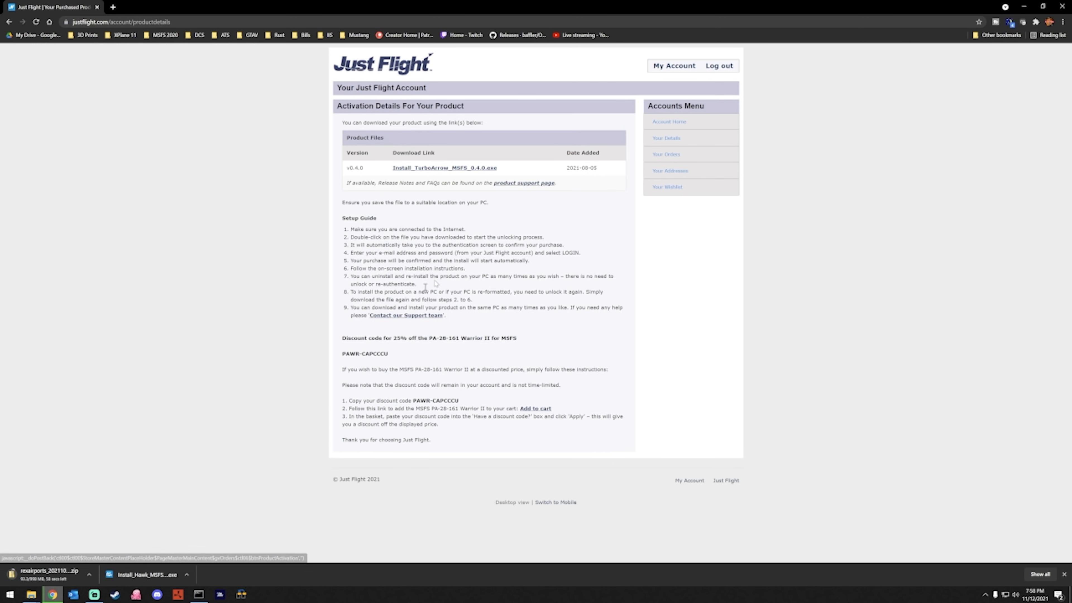
pyautogui.click(459, 168)
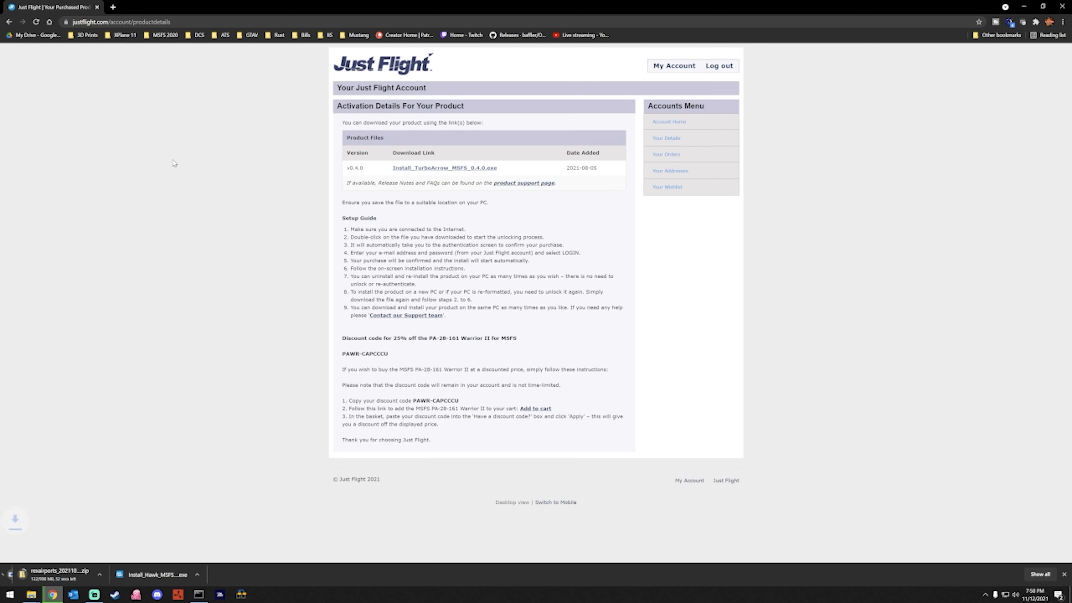
pyautogui.click(8, 22)
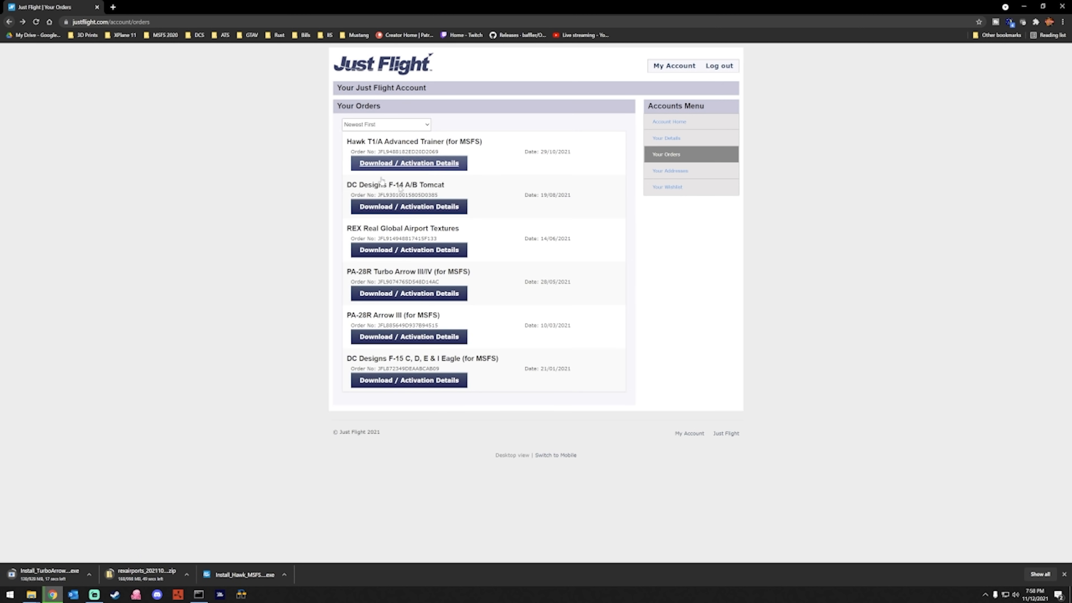
pyautogui.click(420, 336)
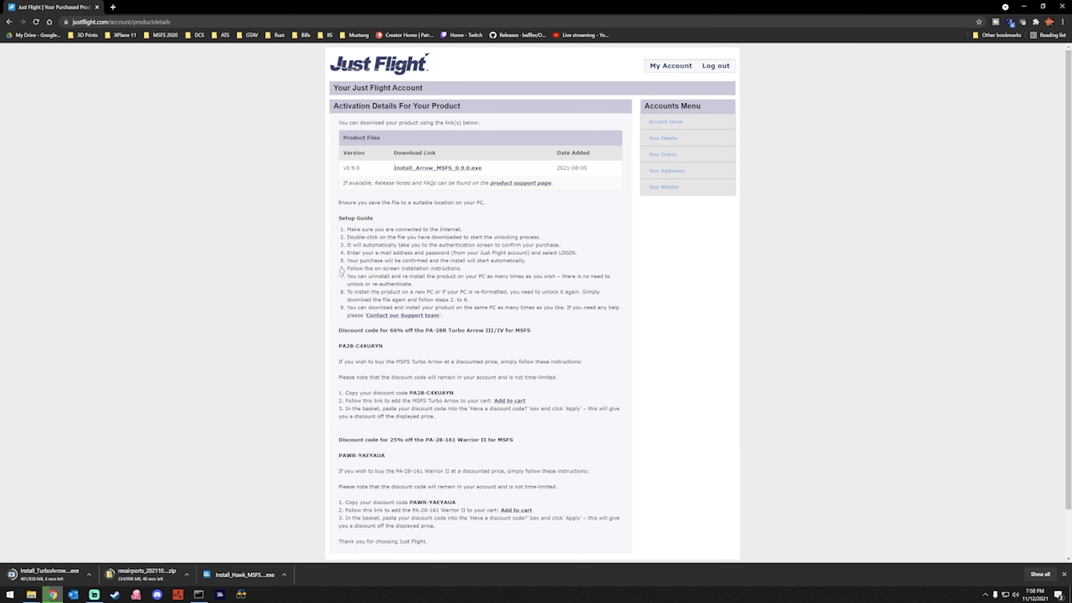
pyautogui.click(446, 170)
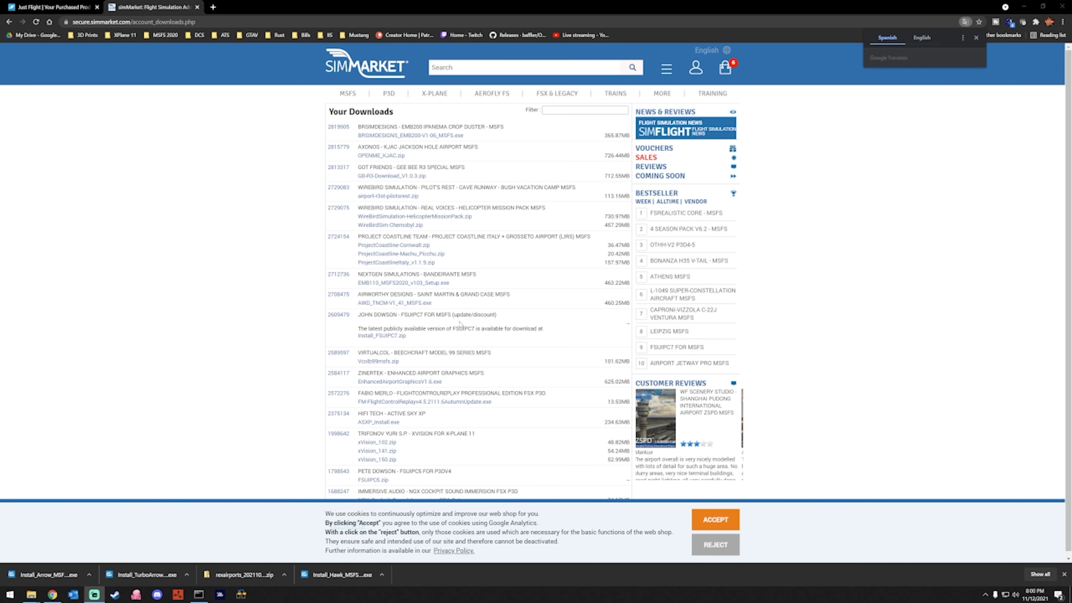
# Download the FlightControlReplay Professional Edition AutumnUpdate installer from the simMarket downloads list
pyautogui.rightClick(436, 311)
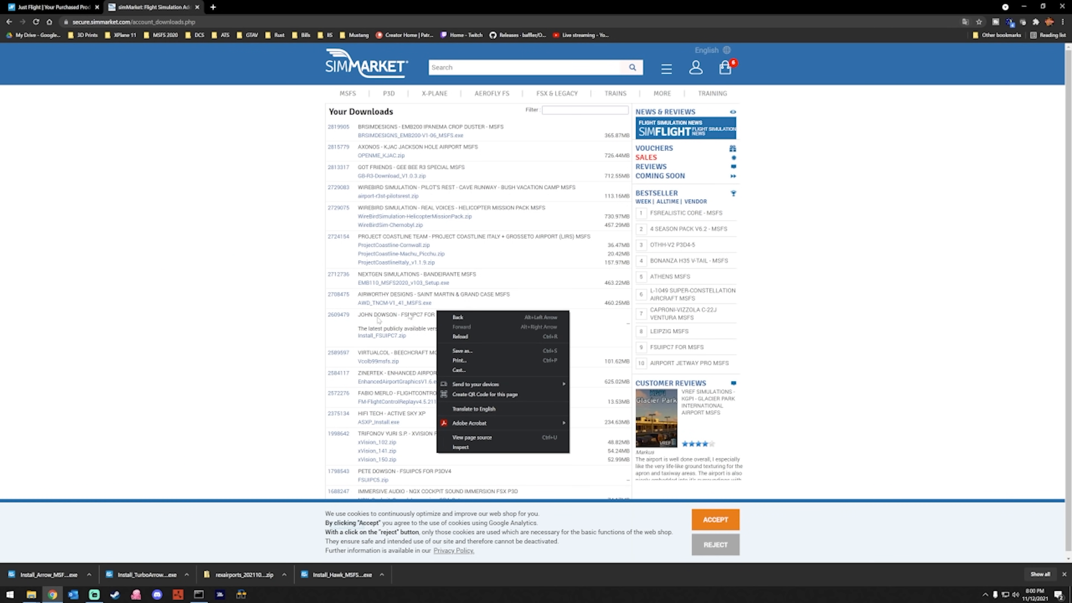
pyautogui.click(264, 309)
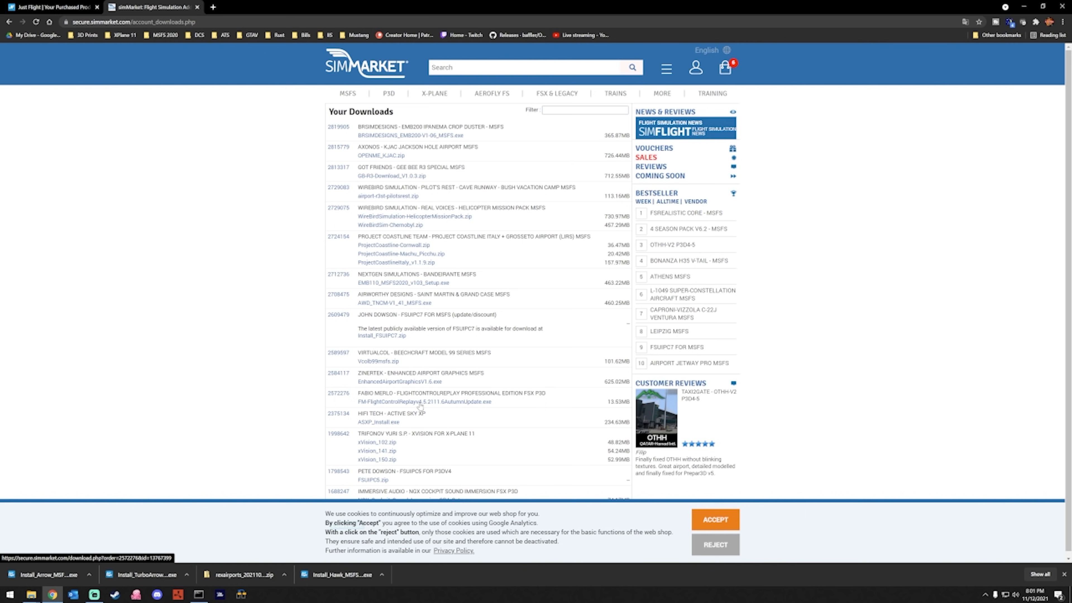
pyautogui.click(421, 401)
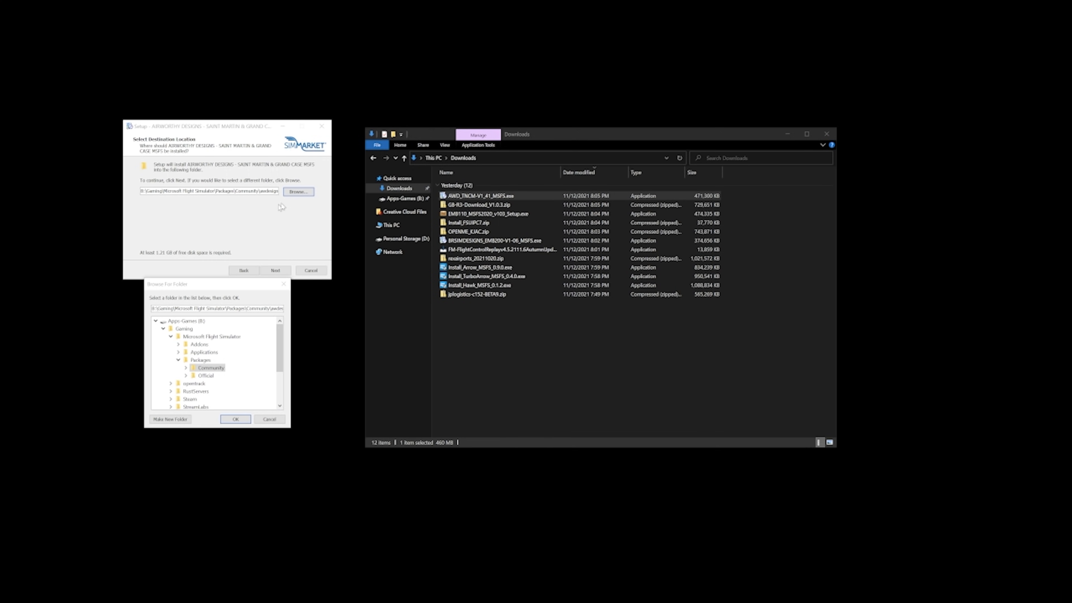
# Set the Saint Martin & Grand Case installer's destination to Addons\Scenery\Caribbean and continue setup with the default Start Menu folder
pyautogui.click(292, 194)
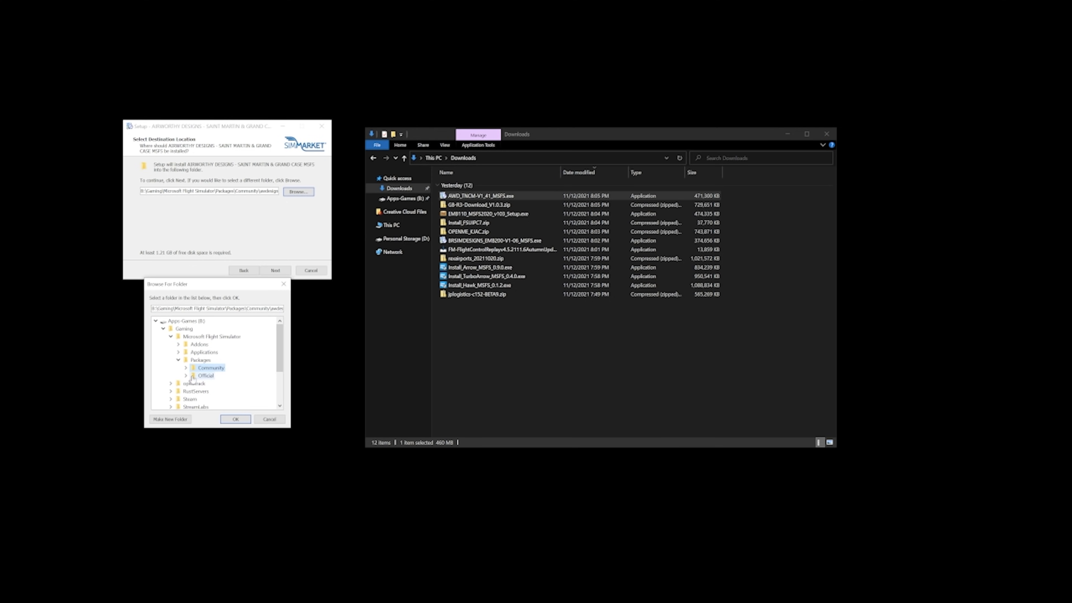
pyautogui.doubleClick(199, 344)
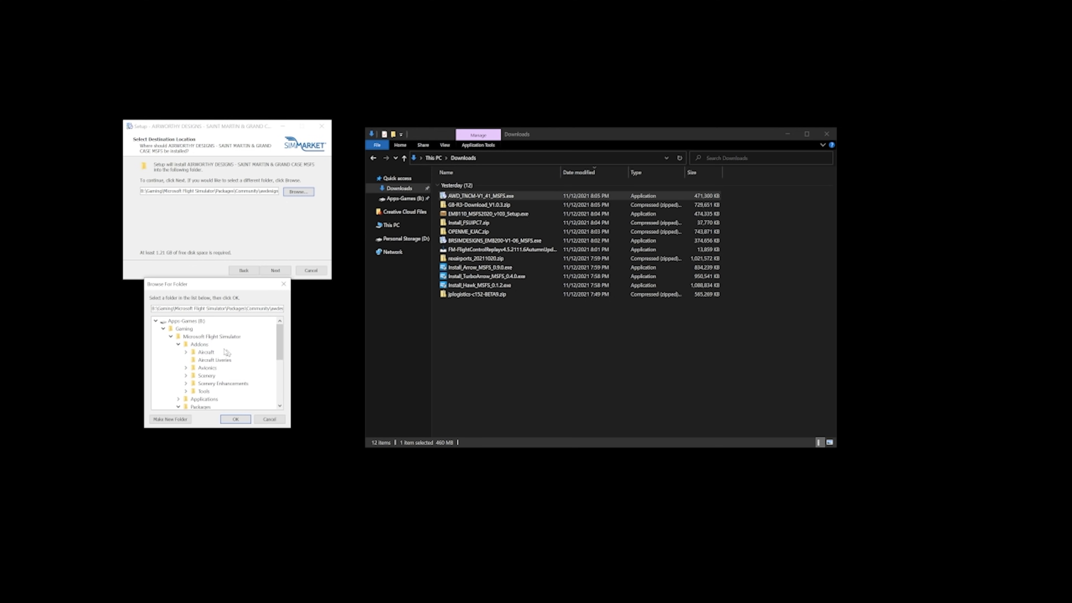
pyautogui.click(186, 376)
pyautogui.click(217, 384)
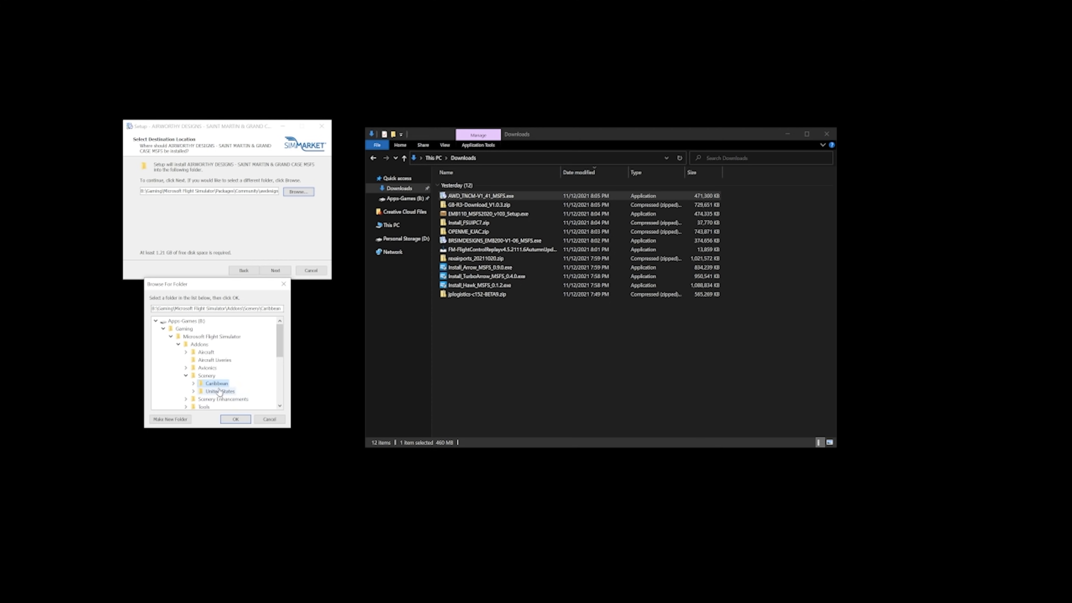
pyautogui.click(236, 418)
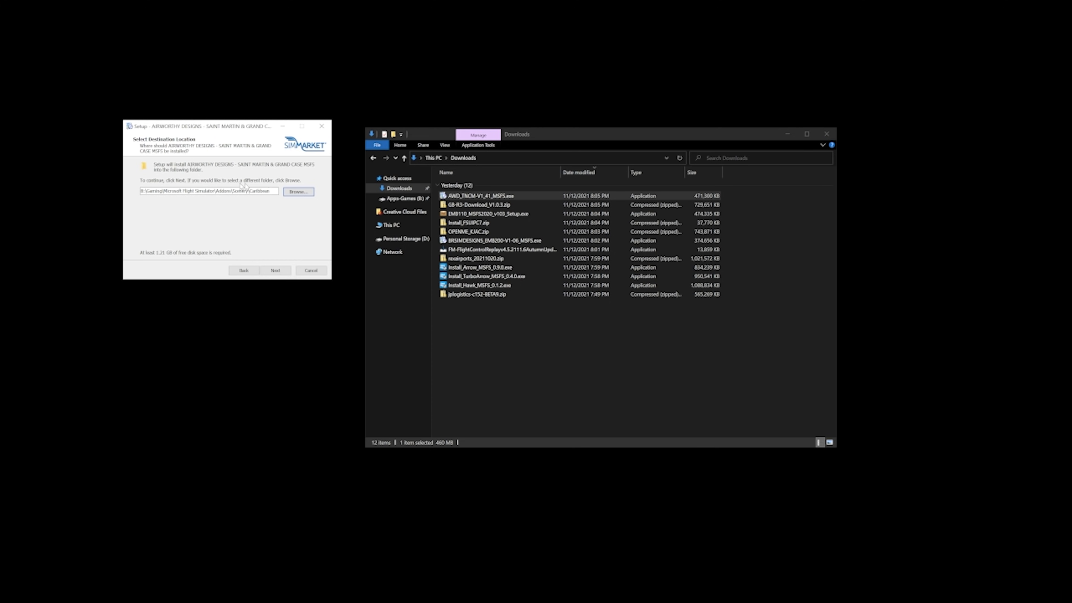
pyautogui.click(282, 269)
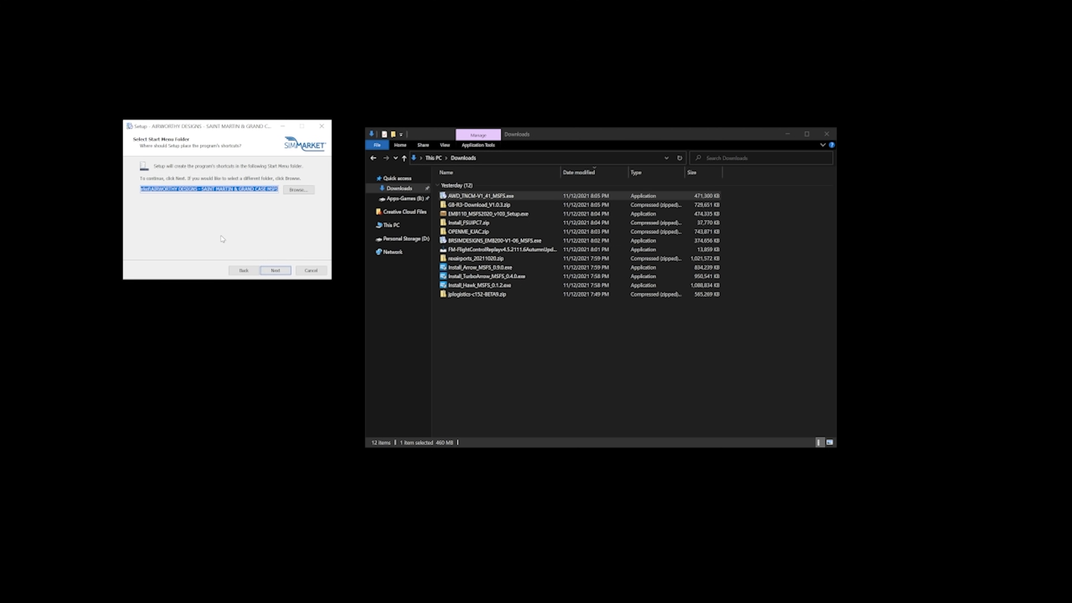
pyautogui.click(275, 270)
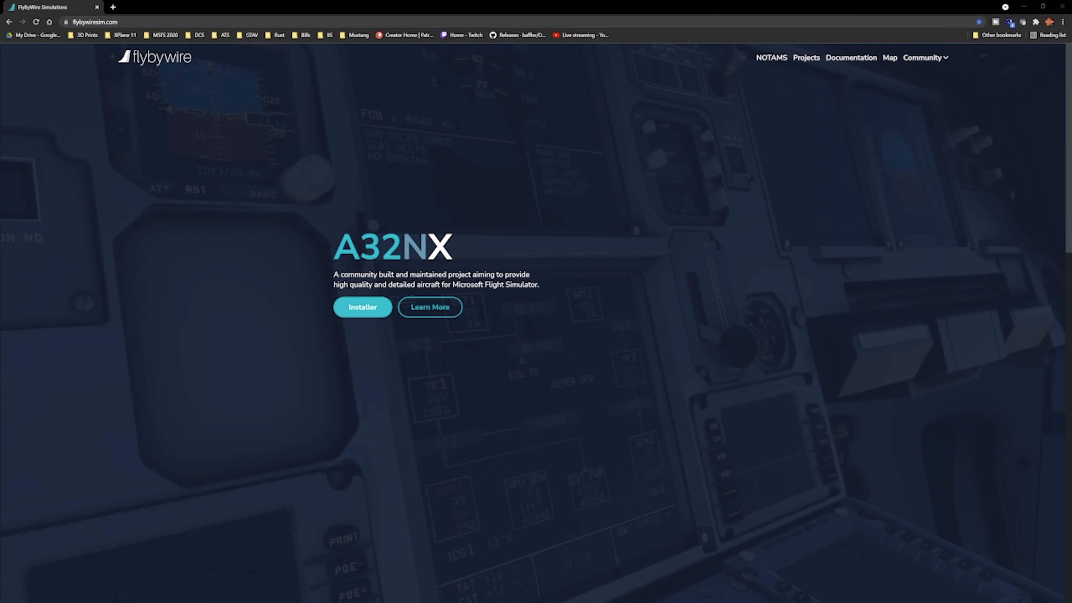
# Download the FlyByWire custom-built installer from the flybywiresim.com site in the browser
pyautogui.click(359, 314)
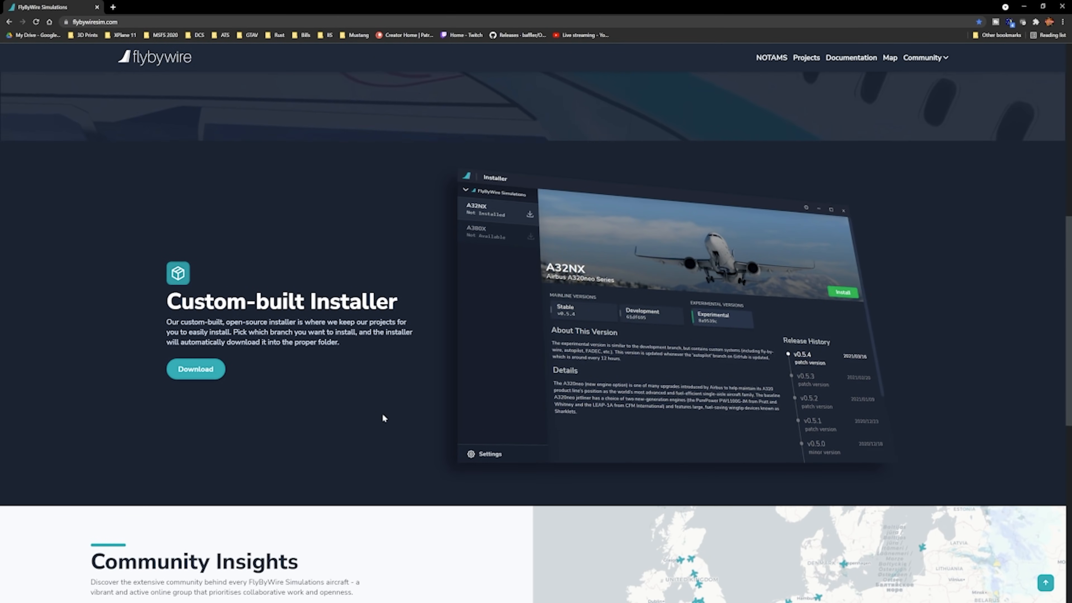
pyautogui.click(195, 374)
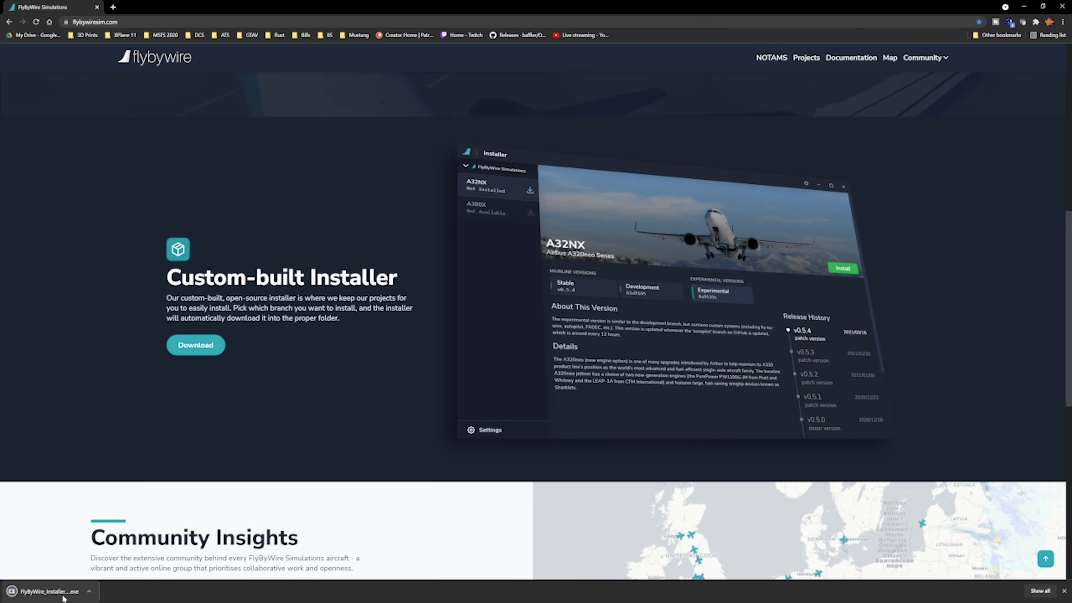
# Close the browser and select the MV_PC-6_MSFS_v1.0.8_211022 folder within Downloads in File Explorer
pyautogui.moveTo(1, 127); pyautogui.dragTo(404, 127)
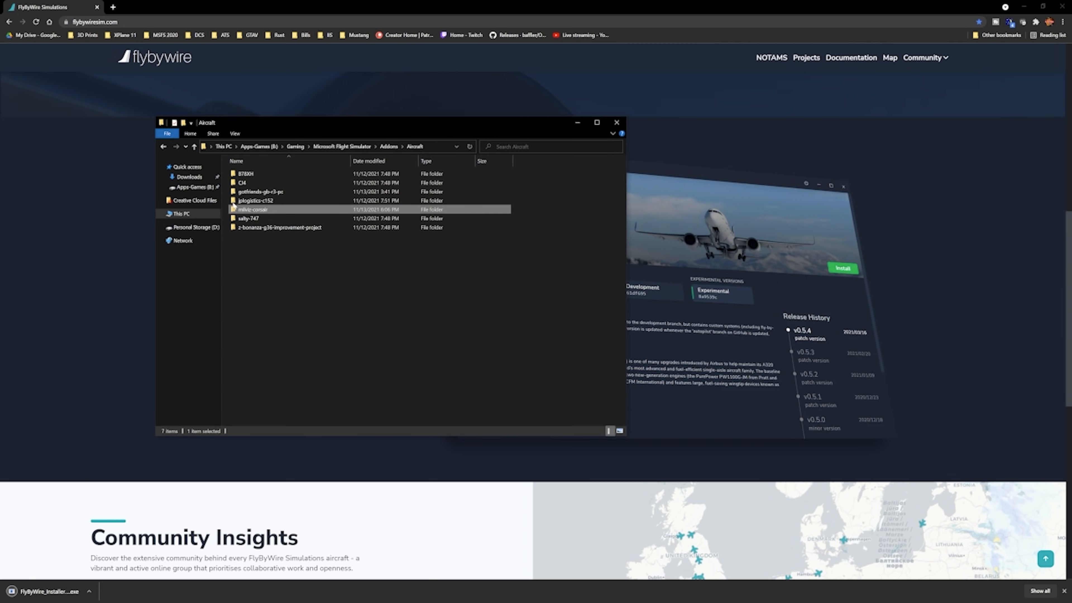
pyautogui.click(191, 179)
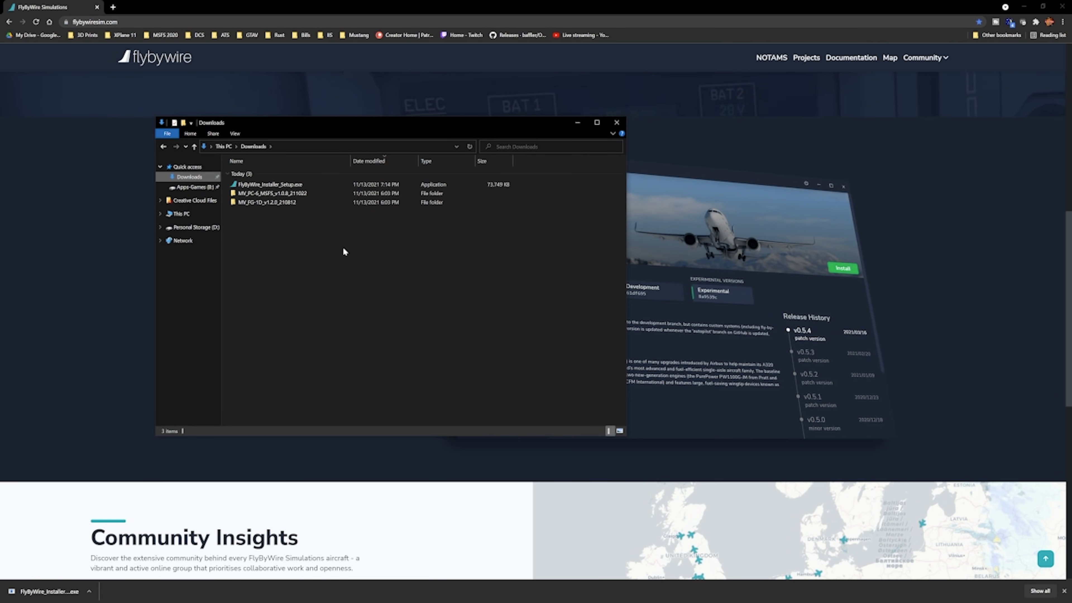
pyautogui.click(1063, 6)
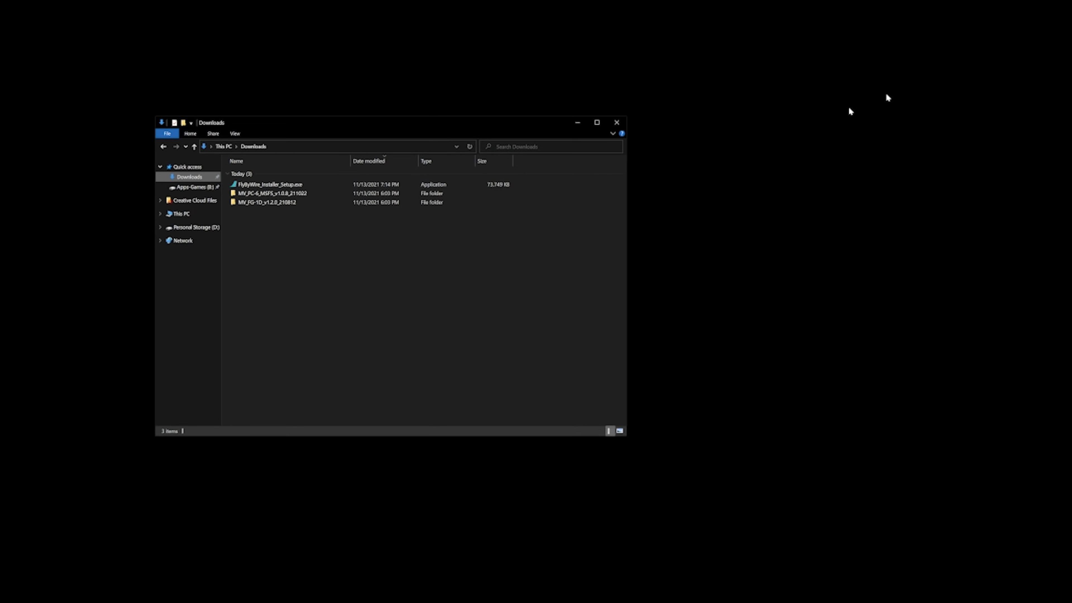
pyautogui.click(282, 194)
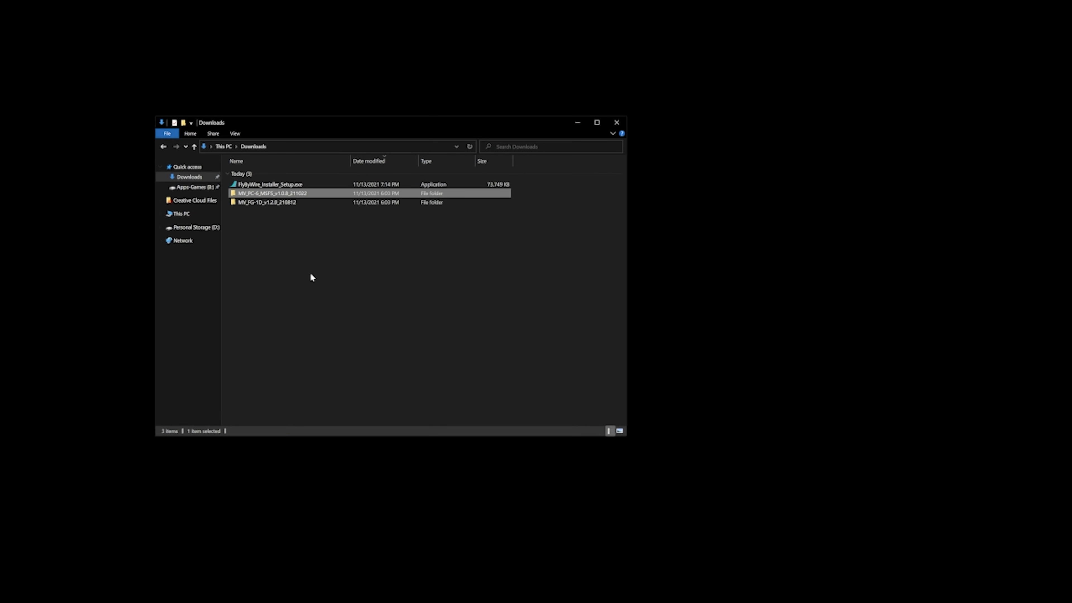
# Delete the MV_PC-6_MSFS_v1.0.8_211022 and MV_FG-1D_v1.2.0_210812 folders from Downloads
pyautogui.click(274, 203)
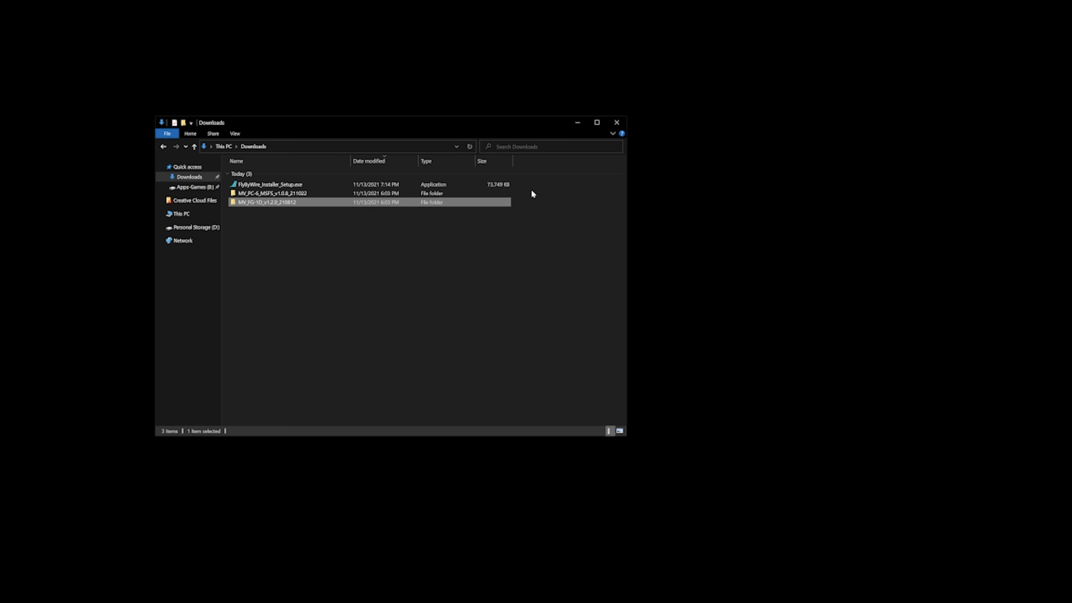
pyautogui.moveTo(532, 193); pyautogui.dragTo(411, 208)
pyautogui.press('Delete')
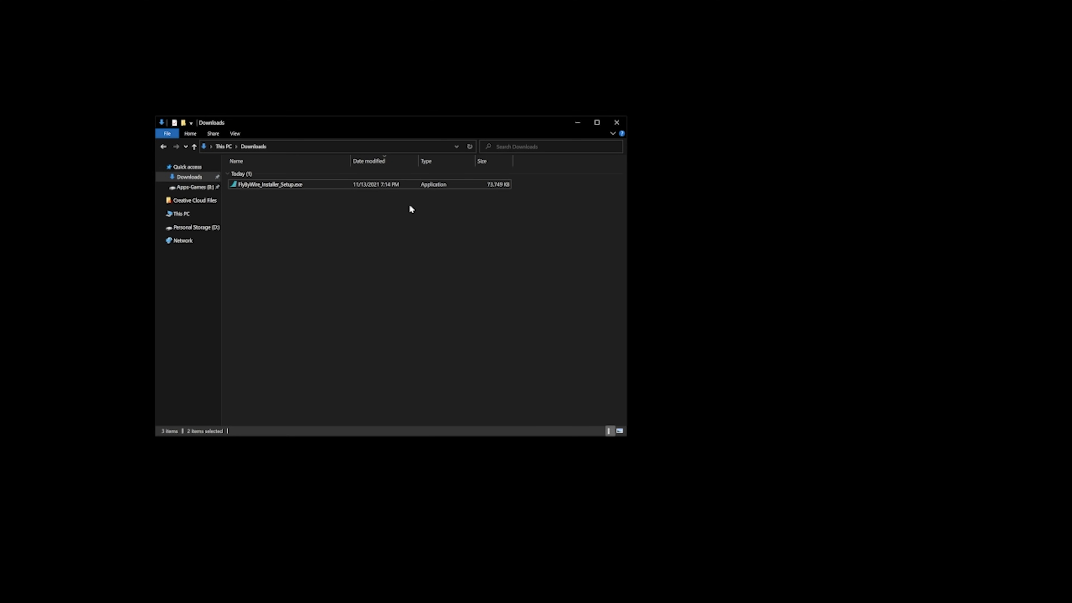
# Install the FlyByWire Installer from FlyByWire_Installer_Setup.exe, delete its desktop shortcut, and dismiss the changelog and installer
pyautogui.doubleClick(304, 187)
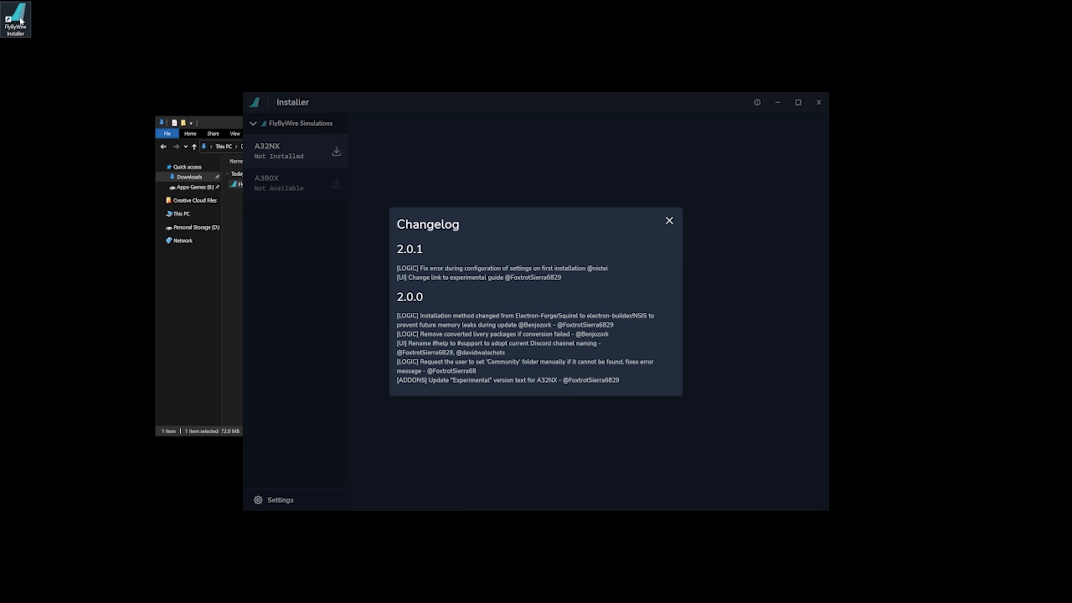
pyautogui.rightClick(20, 18)
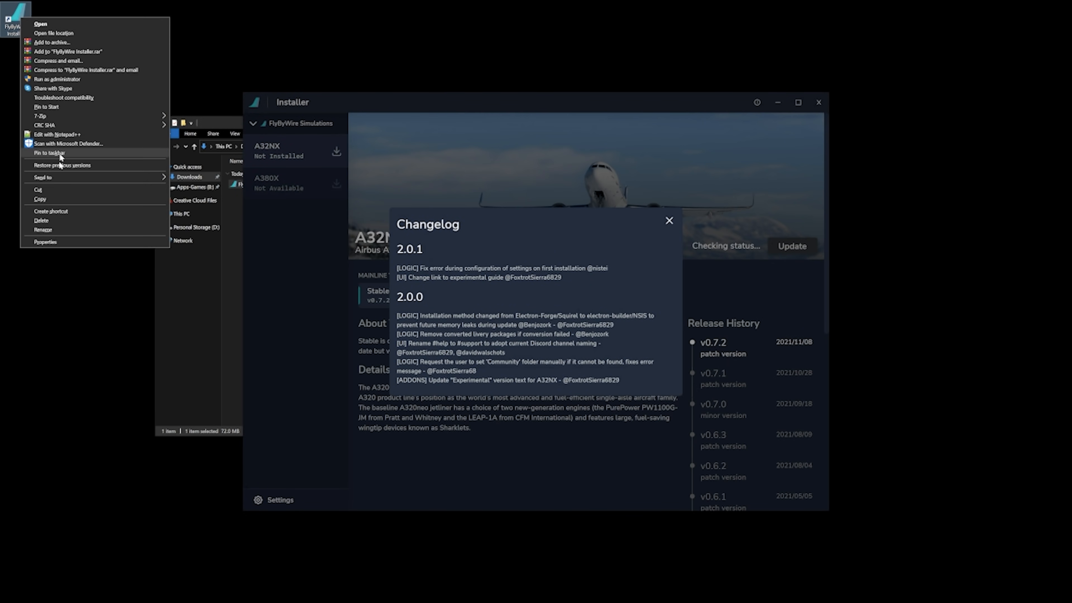
pyautogui.click(47, 221)
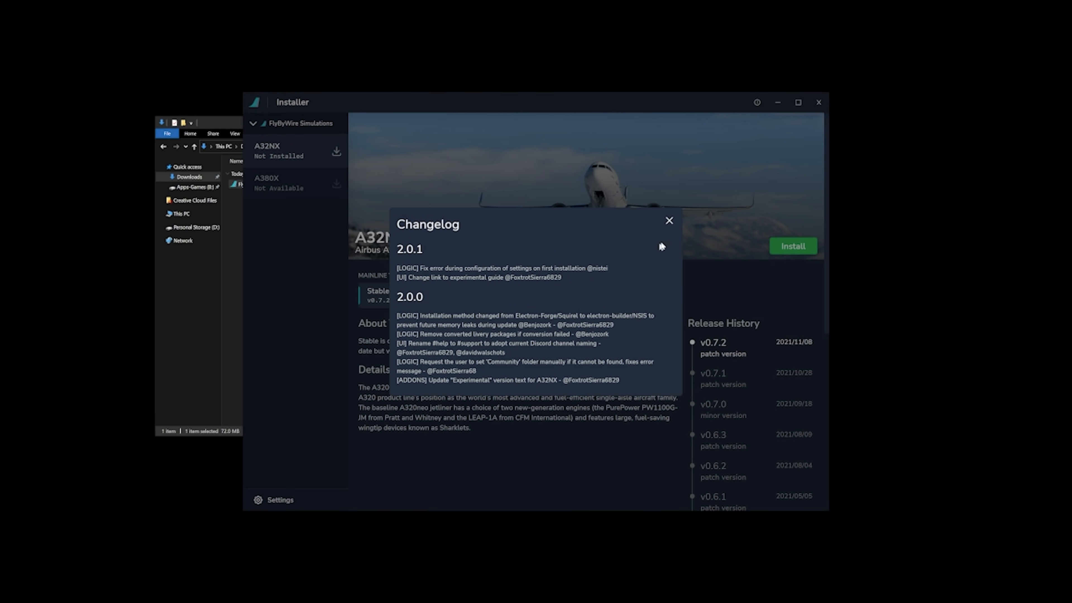
pyautogui.click(669, 221)
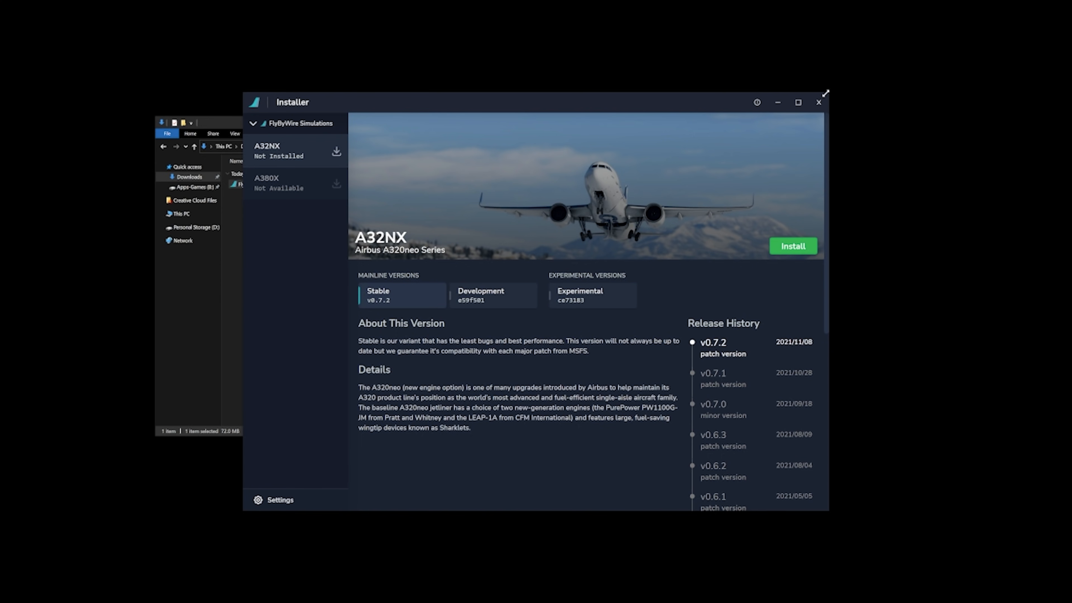
pyautogui.click(818, 102)
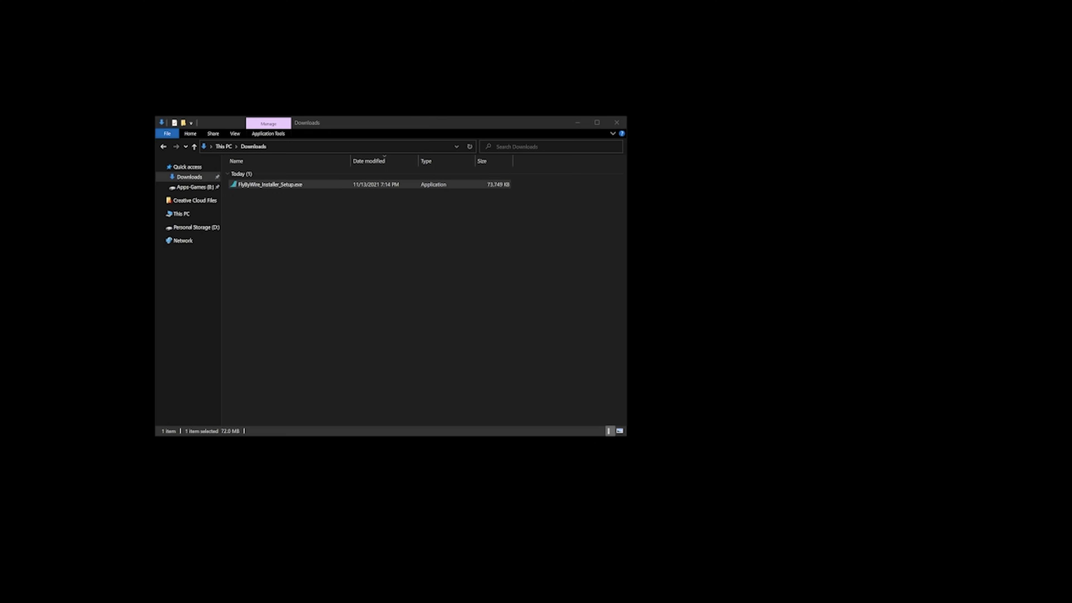
# Trace the FlyByWire Installer shortcut to its program folder in File Explorer, then close all File Explorer windows
pyautogui.click(118, 321)
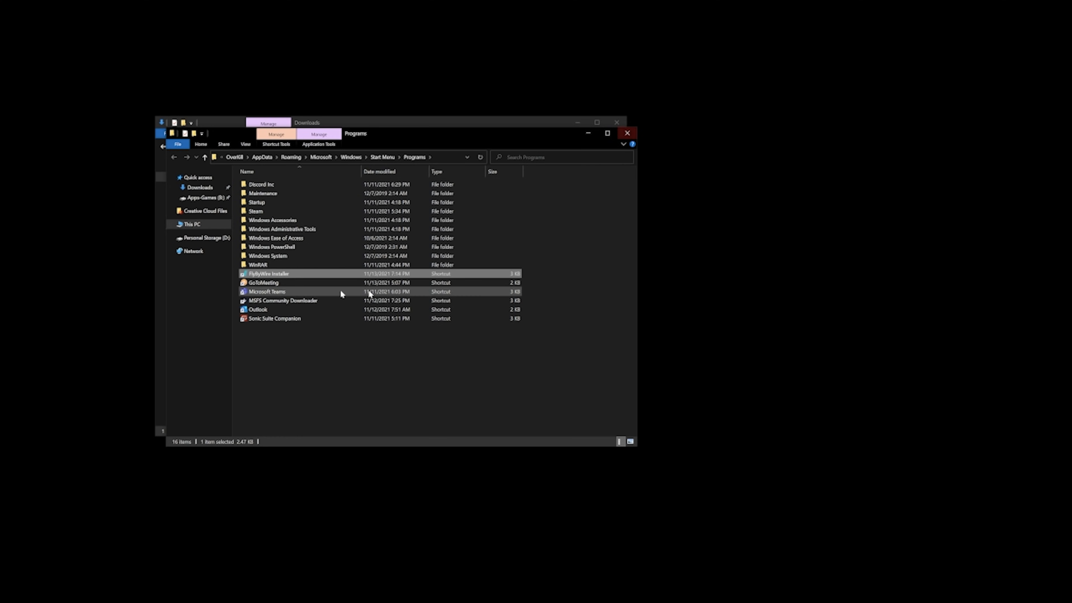
pyautogui.rightClick(277, 275)
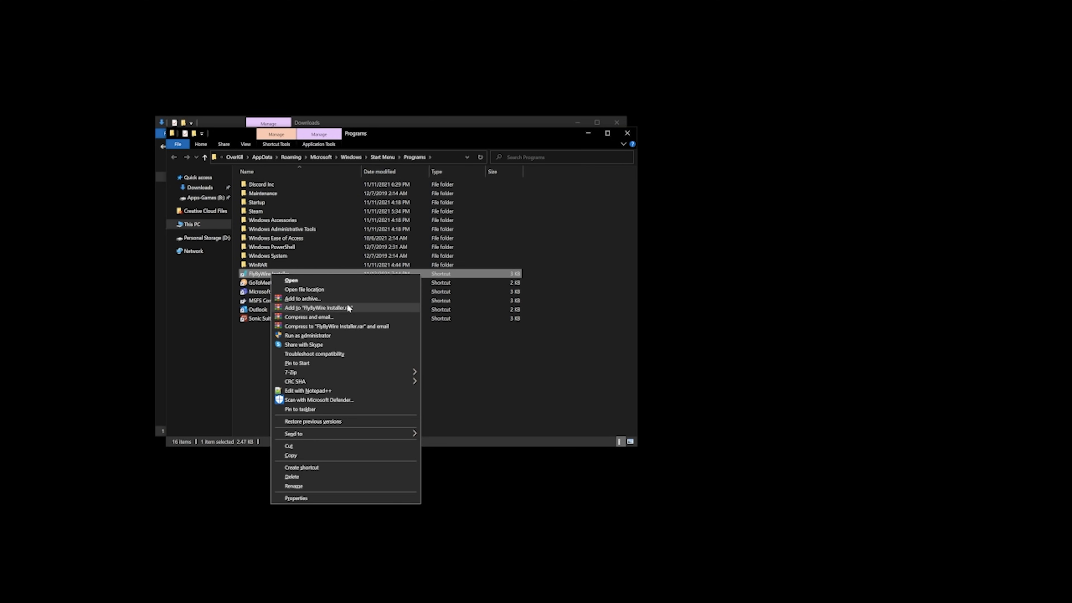
pyautogui.click(329, 298)
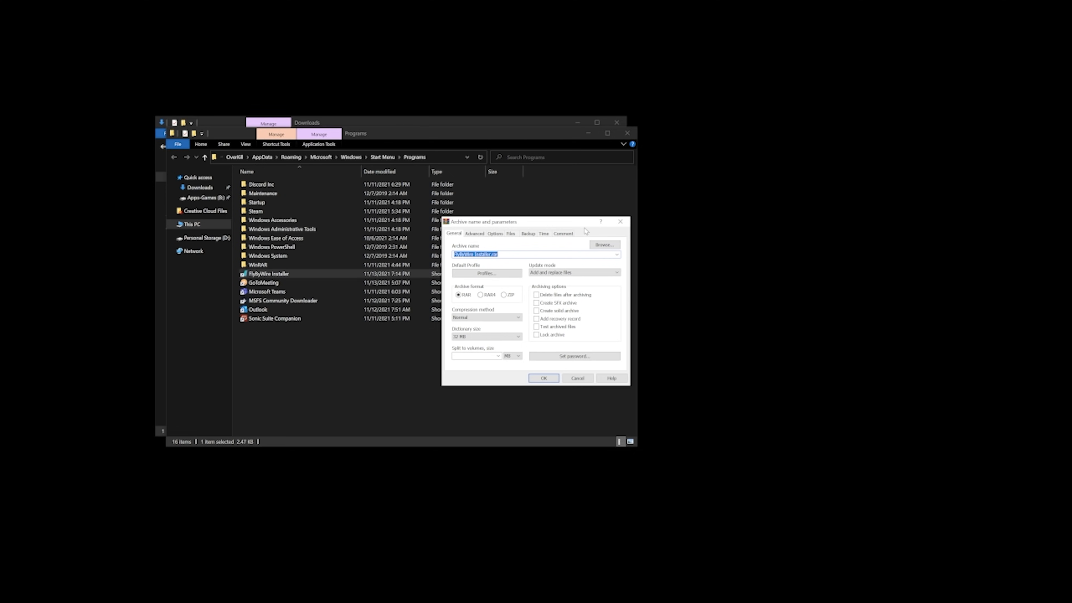
pyautogui.click(620, 221)
pyautogui.rightClick(264, 276)
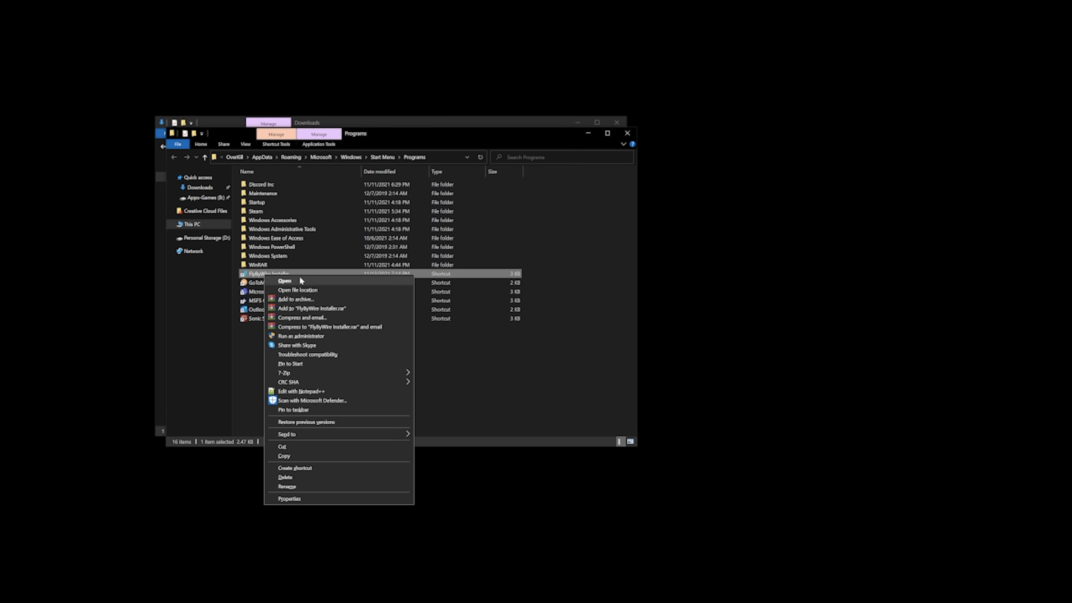
pyautogui.click(308, 289)
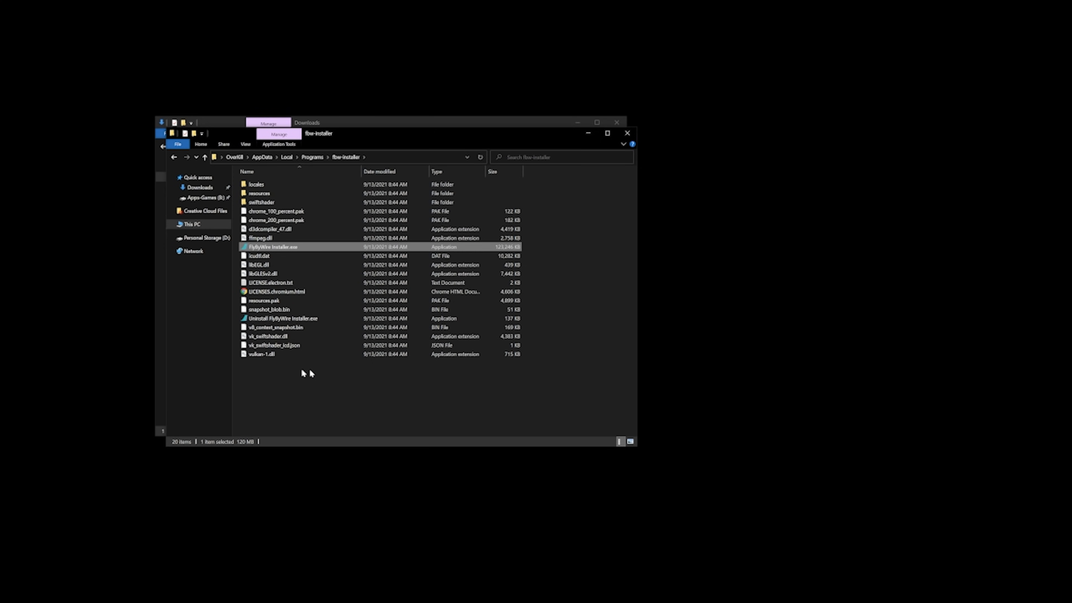
pyautogui.click(624, 133)
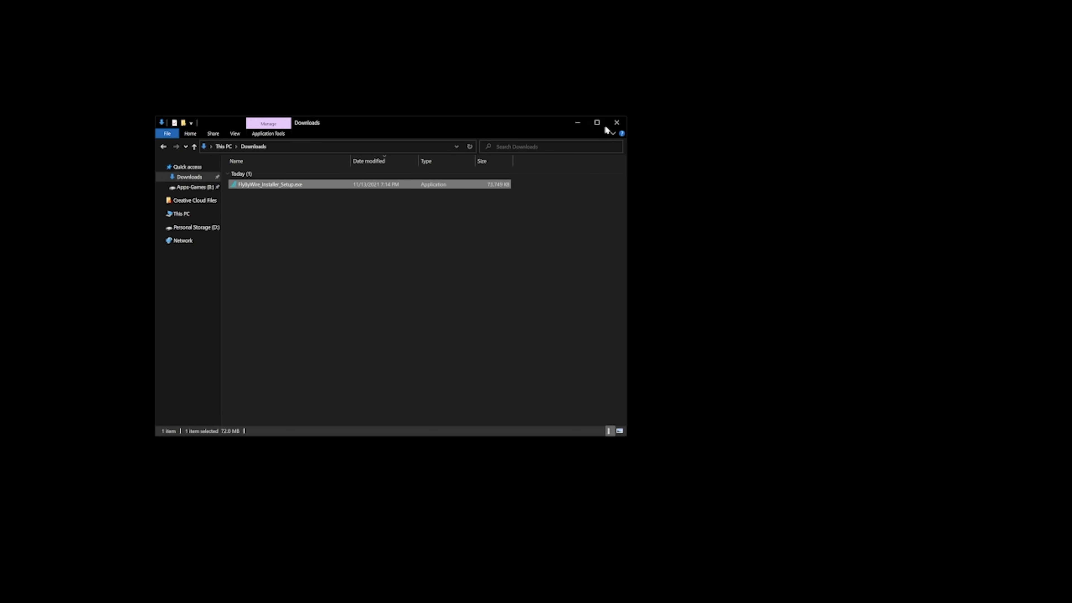
pyautogui.click(617, 123)
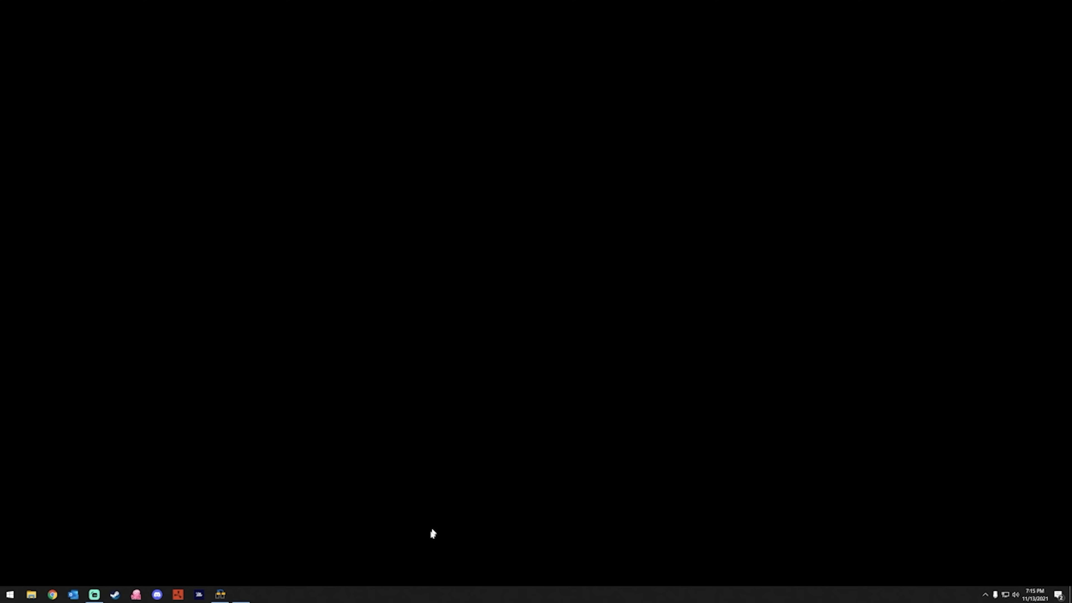
# Pin the recently added FlyByWire Installer to Start
pyautogui.click(9, 594)
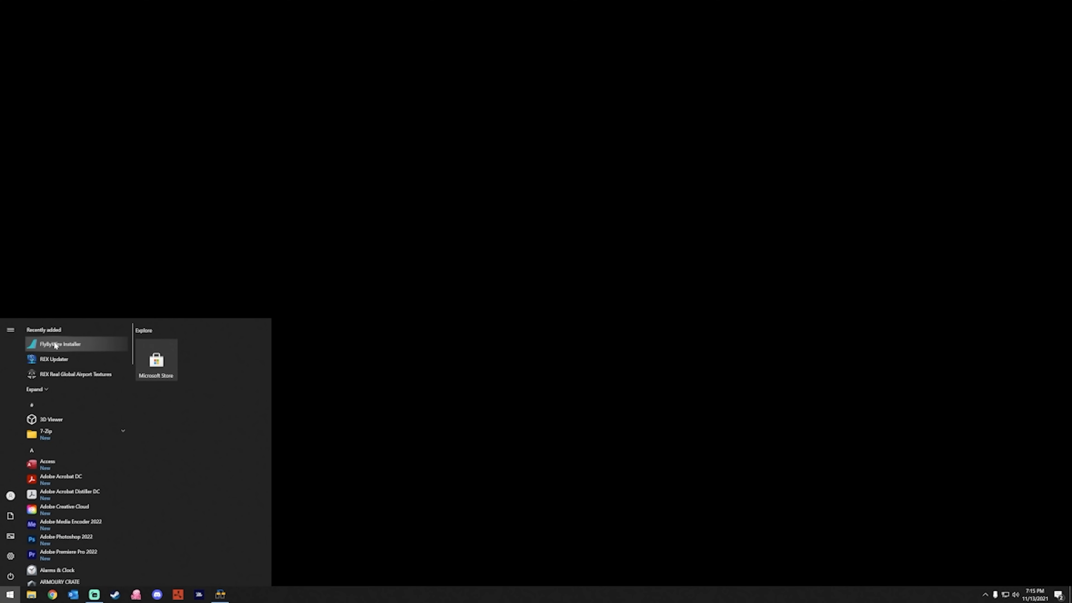
pyautogui.rightClick(81, 342)
pyautogui.click(101, 353)
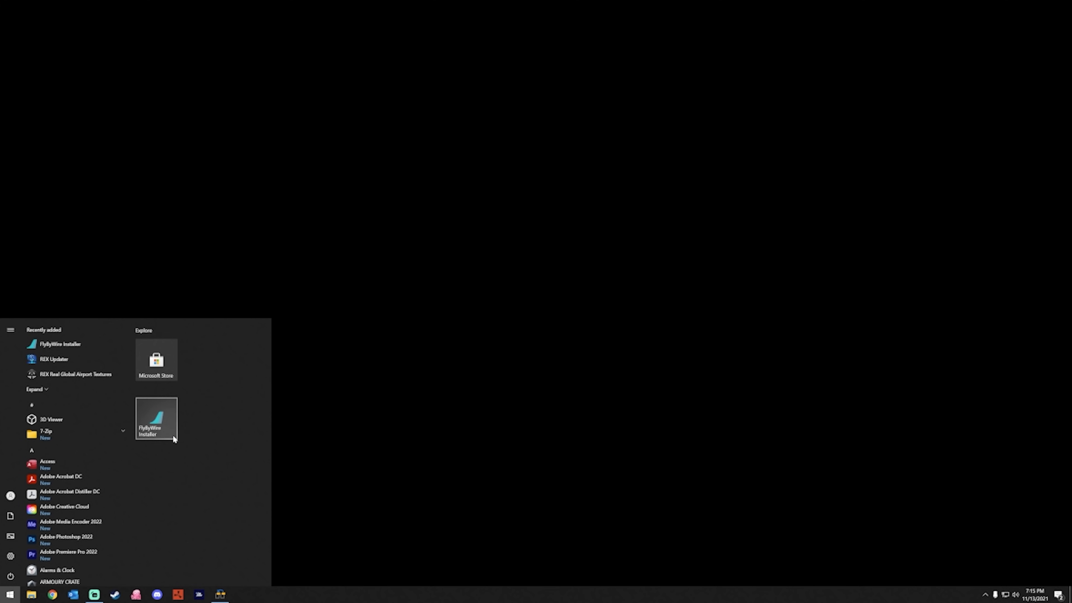
# Launch the FlyByWire Installer and select the Development version of the A32NX
pyautogui.click(160, 416)
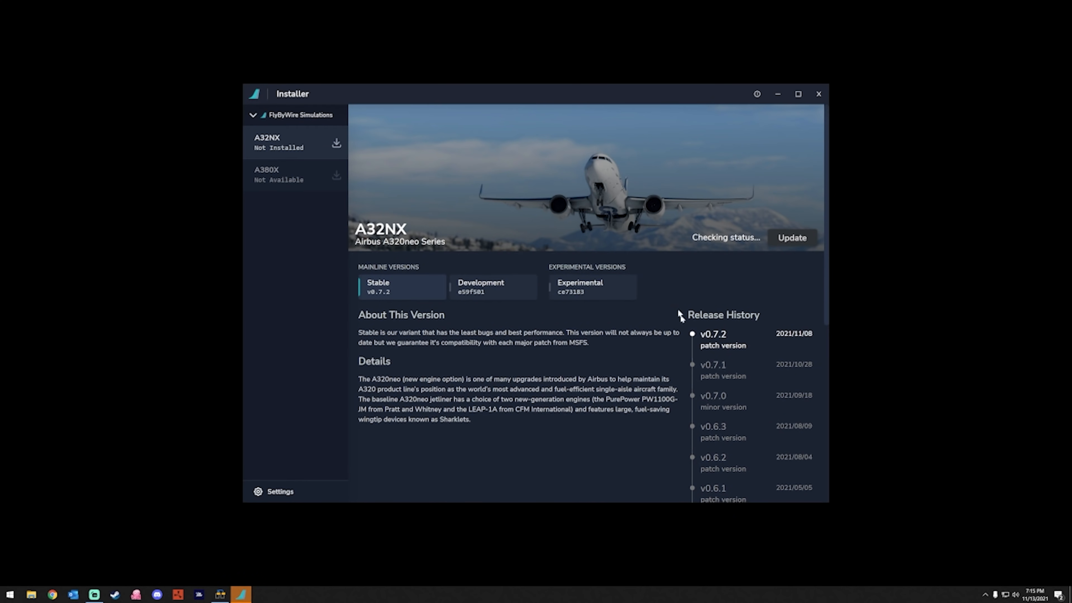
pyautogui.click(489, 290)
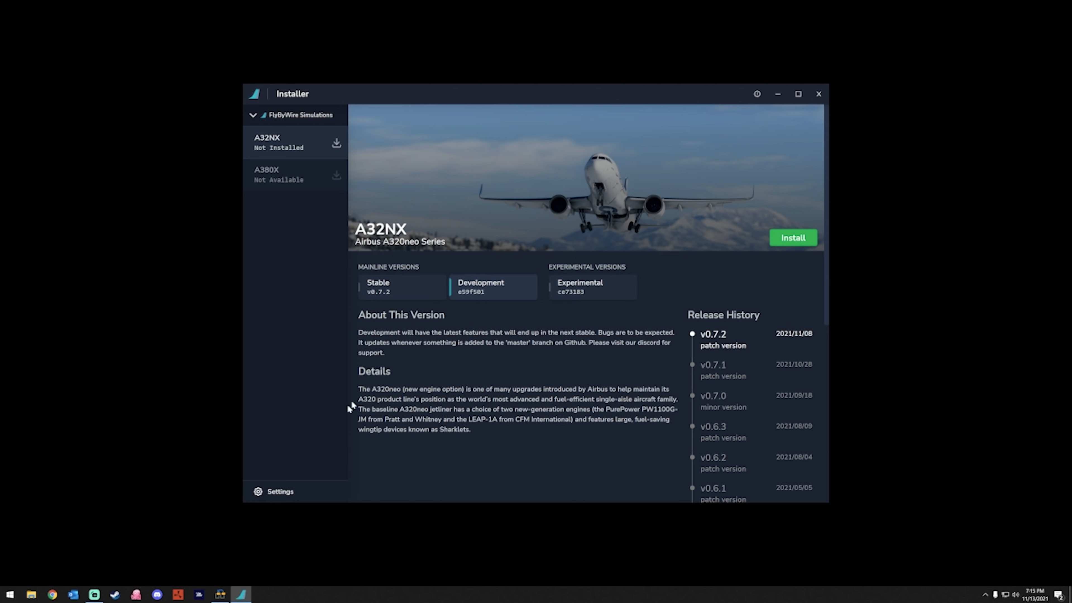
# Set the FlyByWire Installer's install directory to B:\Gaming\Microsoft Flight Simulator\Addons\Aircraft
pyautogui.click(262, 494)
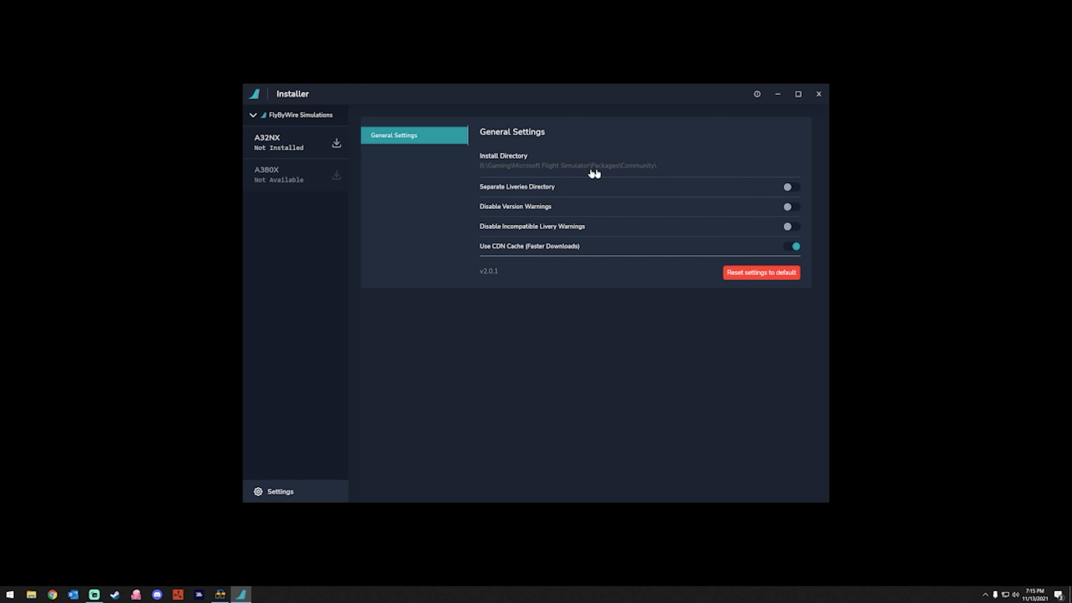
pyautogui.click(637, 172)
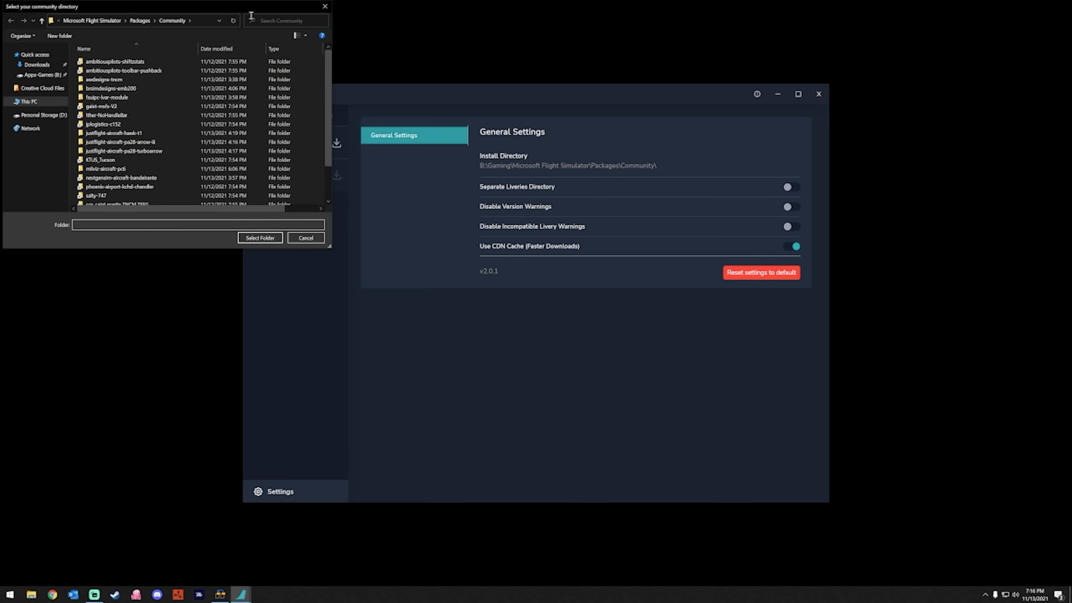
pyautogui.moveTo(248, 12); pyautogui.dragTo(619, 256)
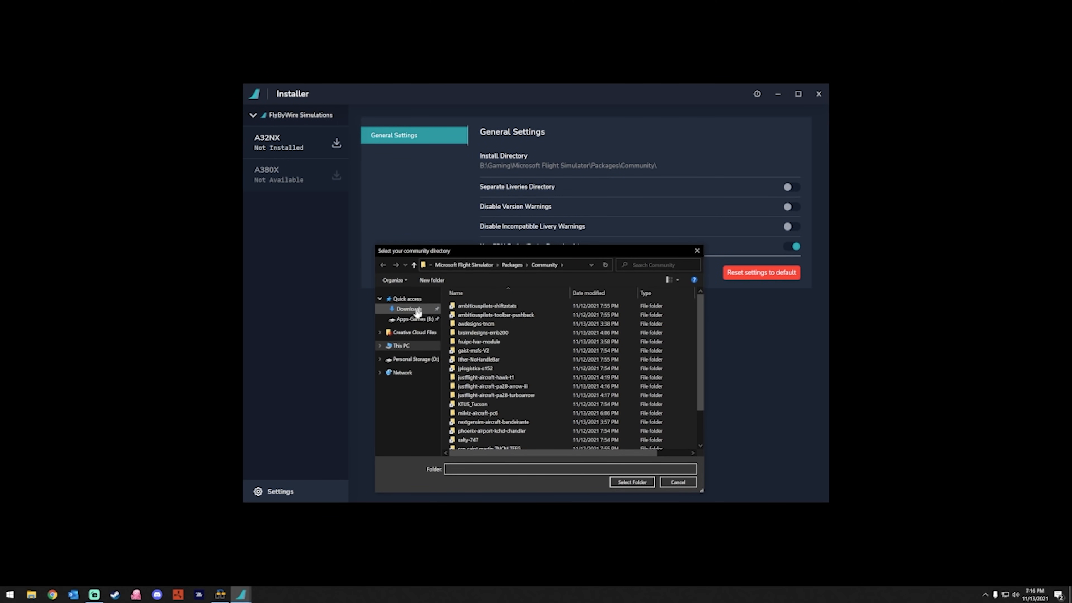
pyautogui.click(405, 319)
pyautogui.doubleClick(468, 310)
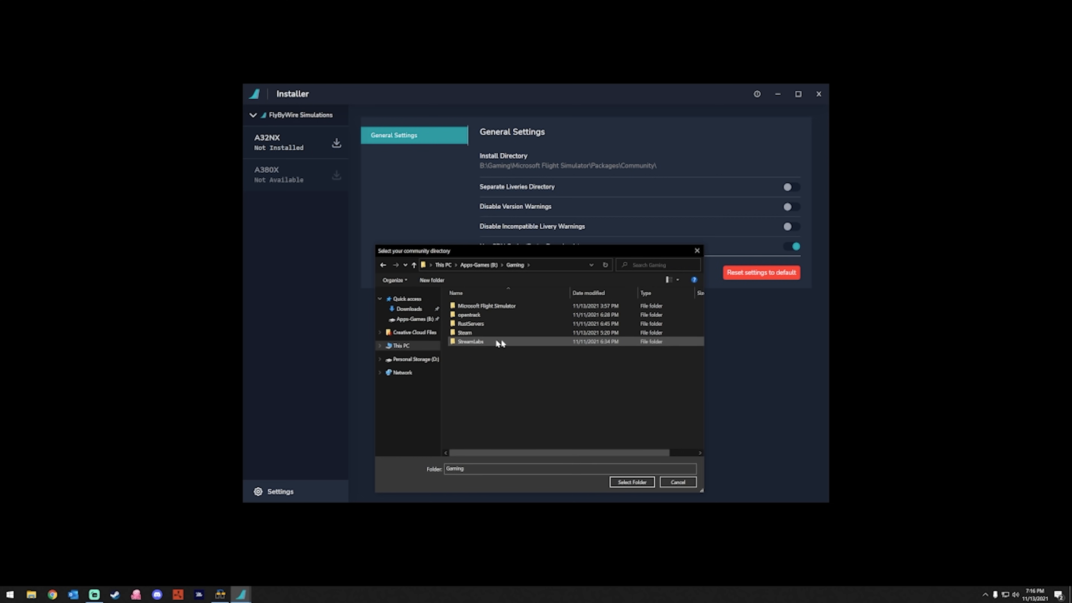
pyautogui.doubleClick(493, 305)
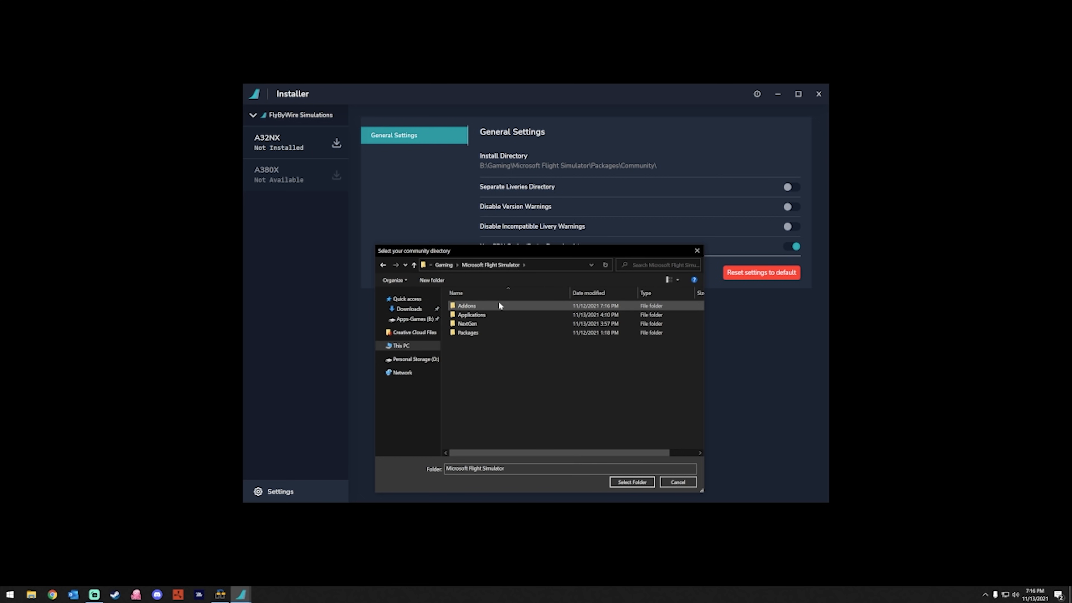
pyautogui.doubleClick(490, 305)
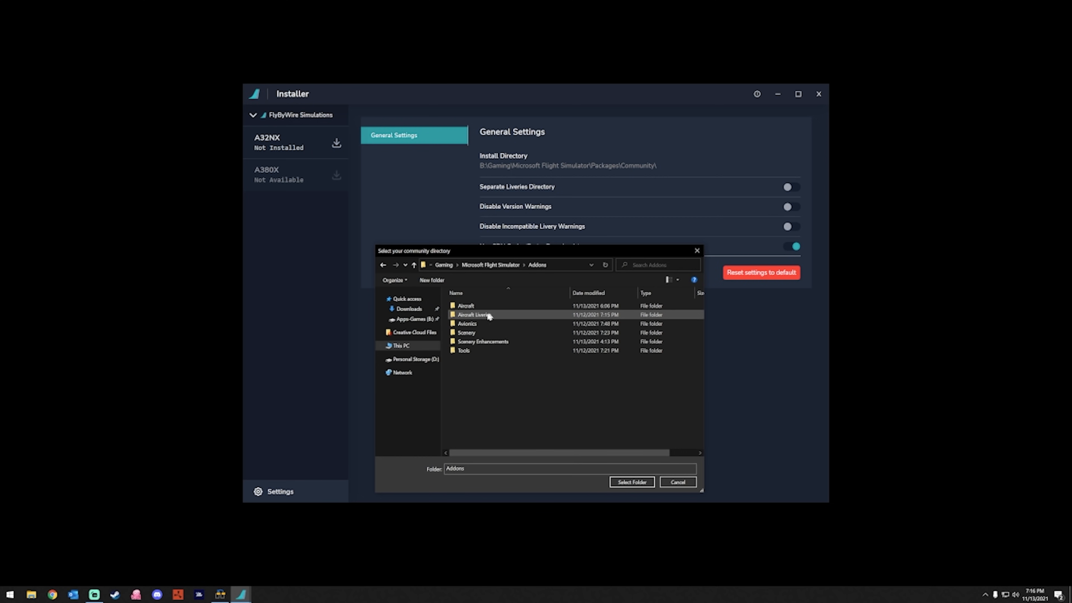
pyautogui.doubleClick(464, 305)
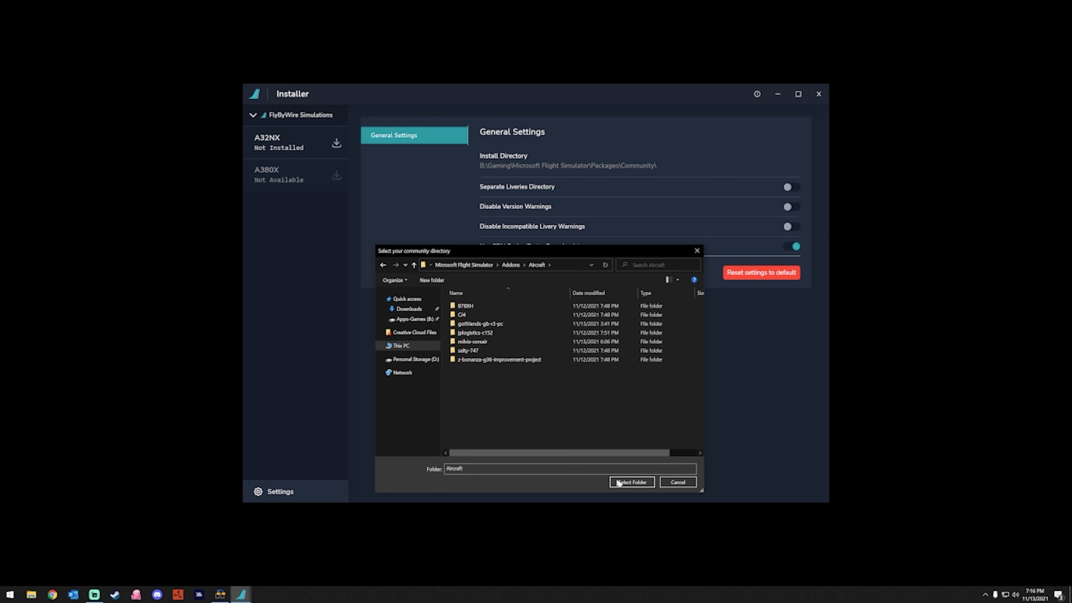
pyautogui.click(632, 482)
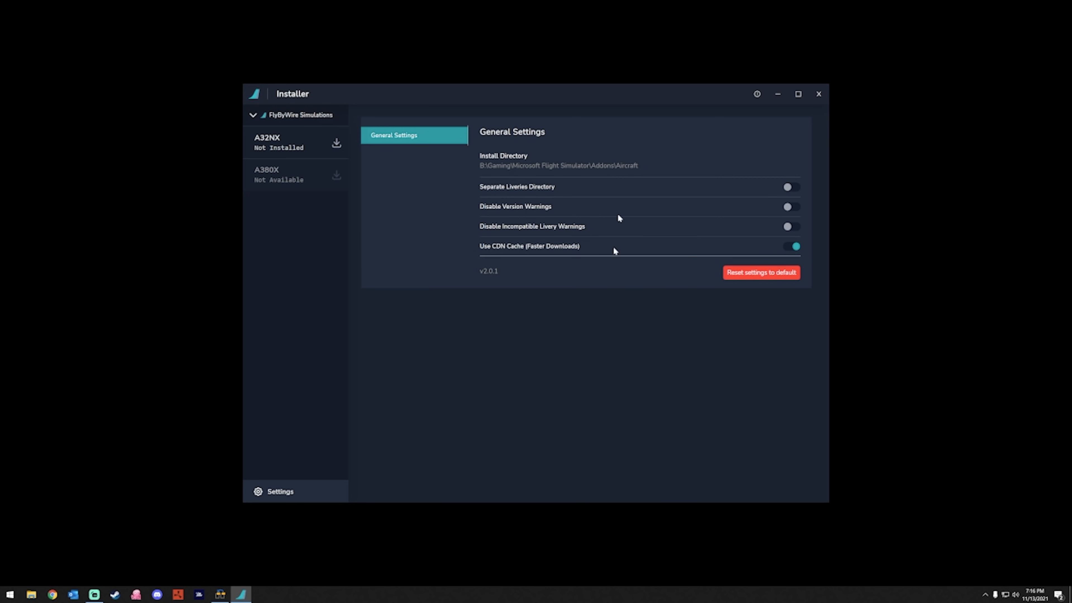
# Start installing the Development version of the A32NX
pyautogui.click(282, 142)
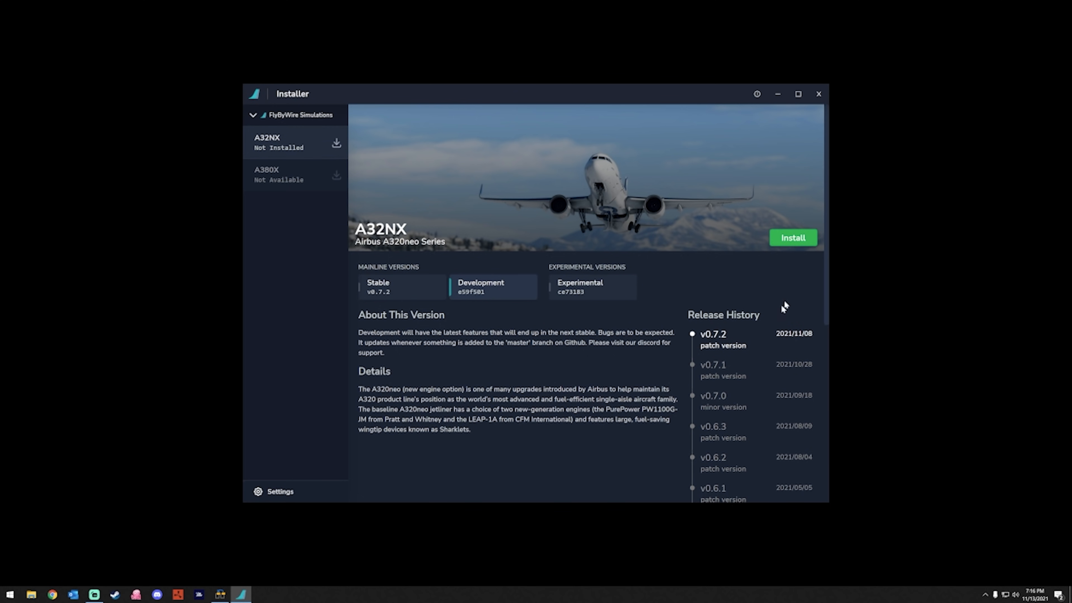
pyautogui.click(786, 239)
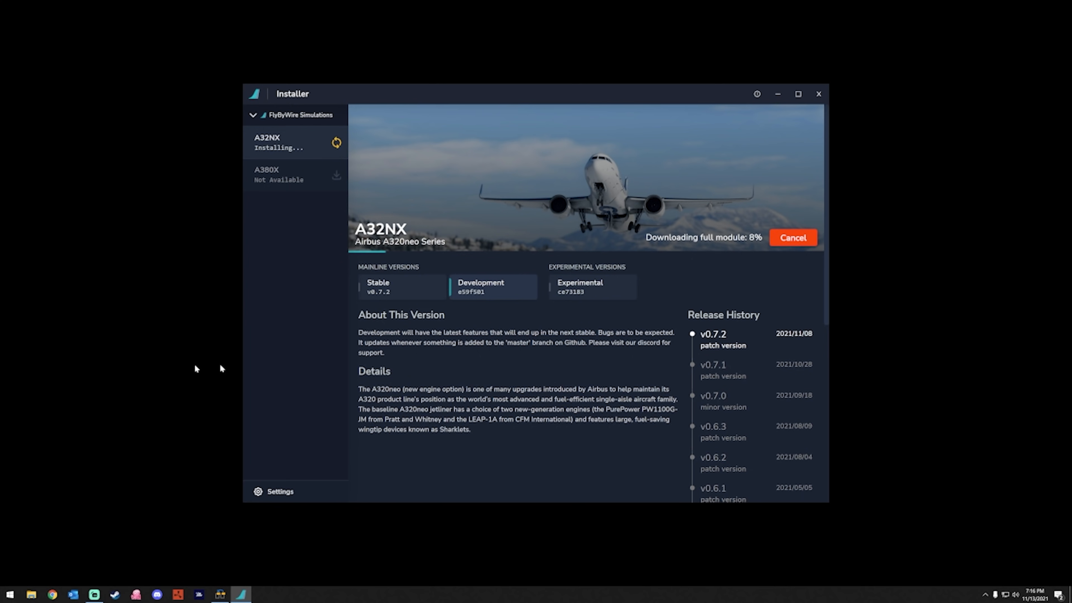
# Switch to MSFS Addons Linker, move its window clear of the installation progress, and refresh the Addons list
pyautogui.click(220, 595)
pyautogui.moveTo(783, 213); pyautogui.dragTo(798, 263)
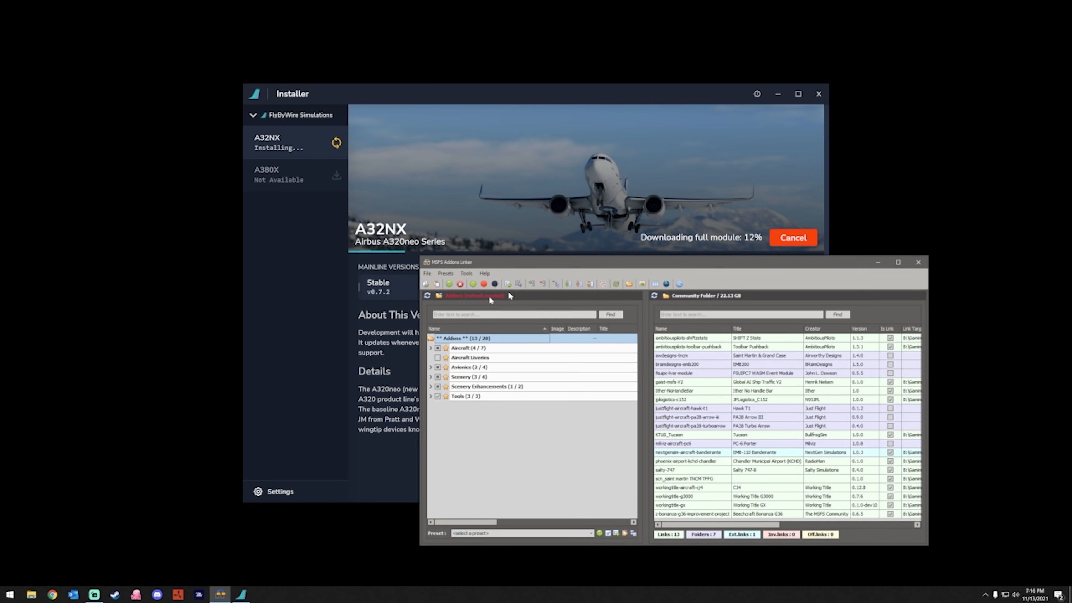
pyautogui.click(427, 295)
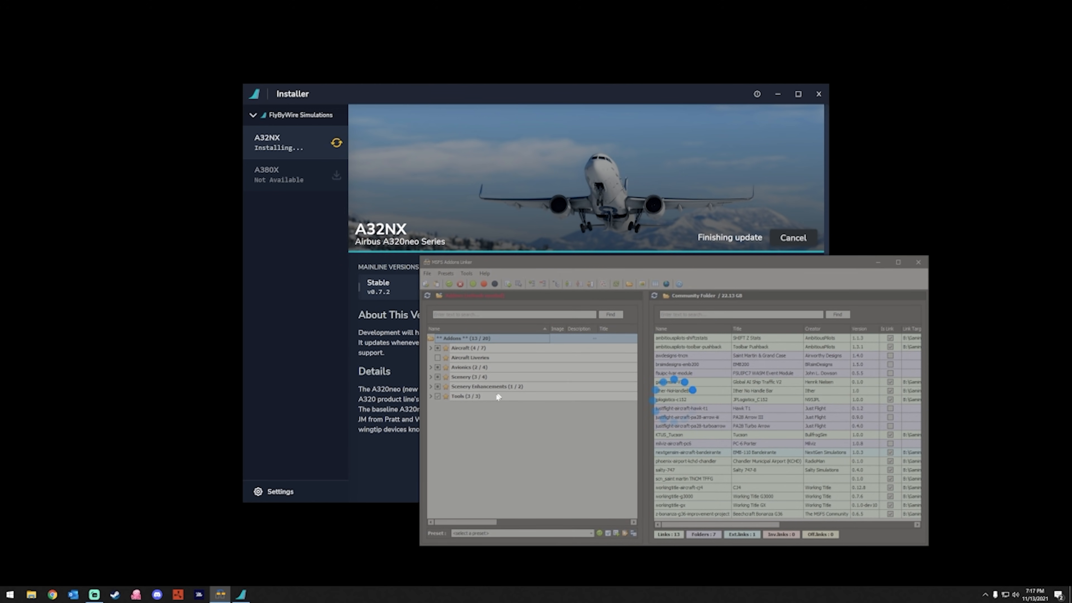
# Link flybywire_current_install_913, gotfriends-gb-r3-pc and milviz-corsair from the Aircraft group, then close MSFS Addons Linker and the FlyByWire Installer
pyautogui.click(431, 347)
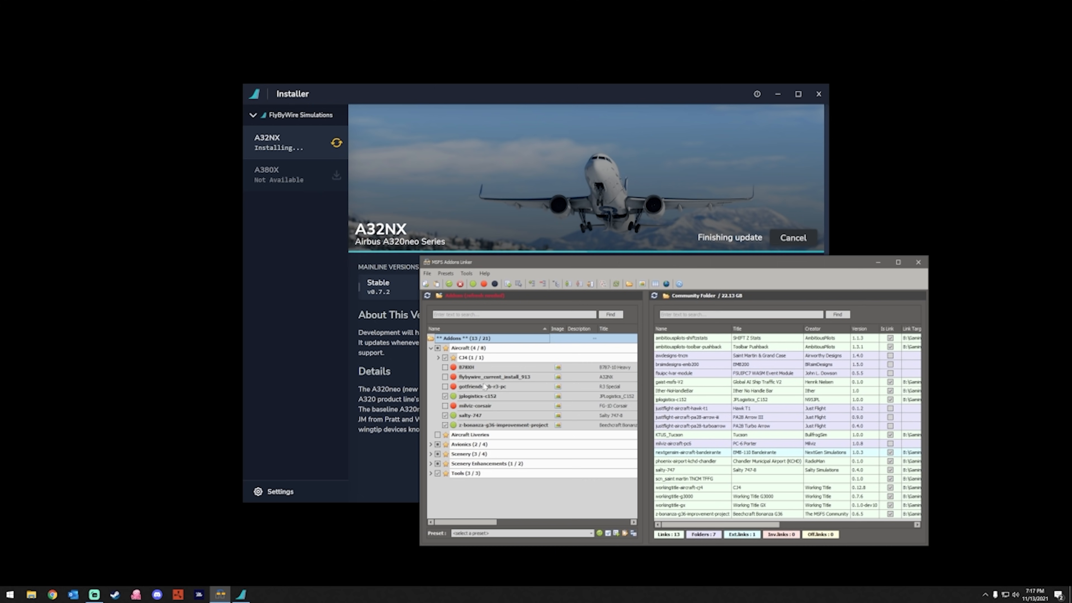
pyautogui.click(445, 377)
pyautogui.click(445, 386)
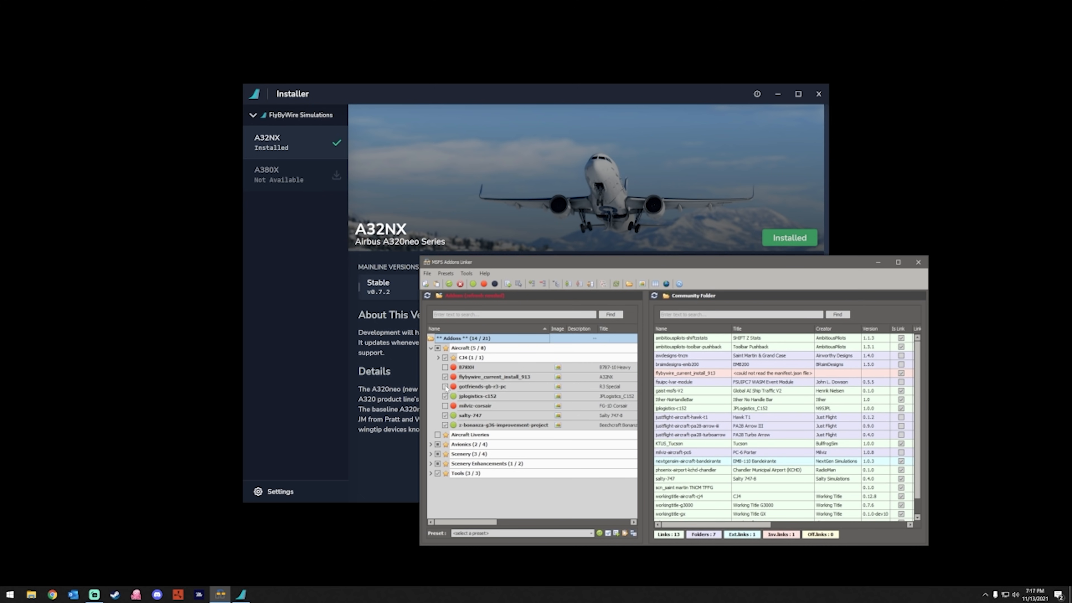
pyautogui.click(445, 405)
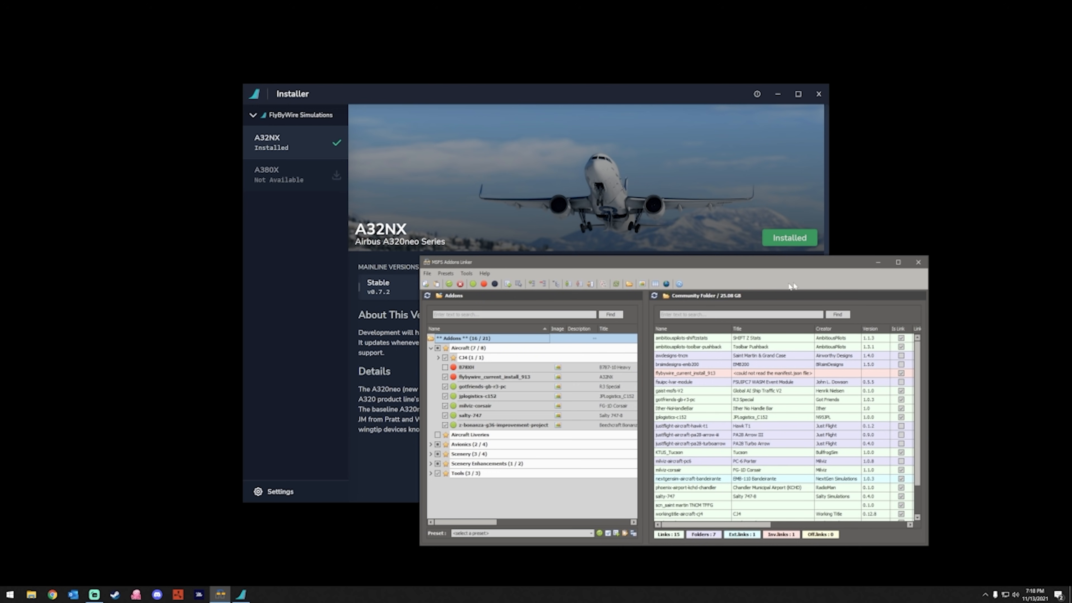
pyautogui.click(916, 263)
pyautogui.click(818, 94)
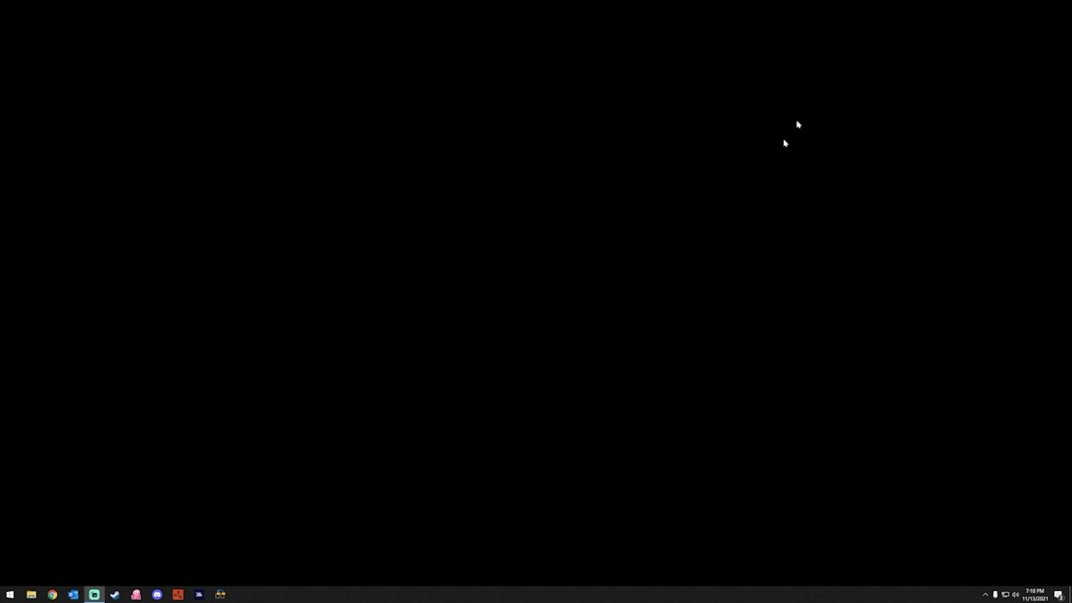